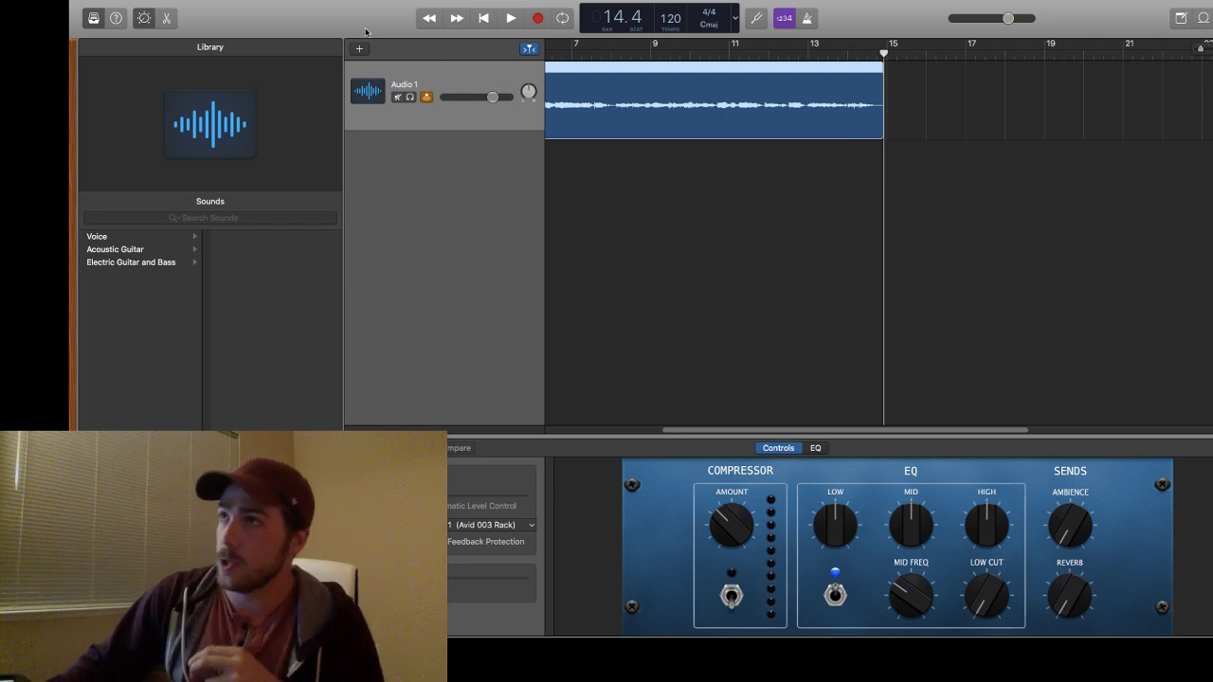
Open the existing project Close Encounters of the Penguin Mind.
{"action": "left_click", "coordinate": [95, 0]}
{"action": "mouse_move", "coordinate": [132, 0]}
{"action": "mouse_move", "coordinate": [180, 0]}
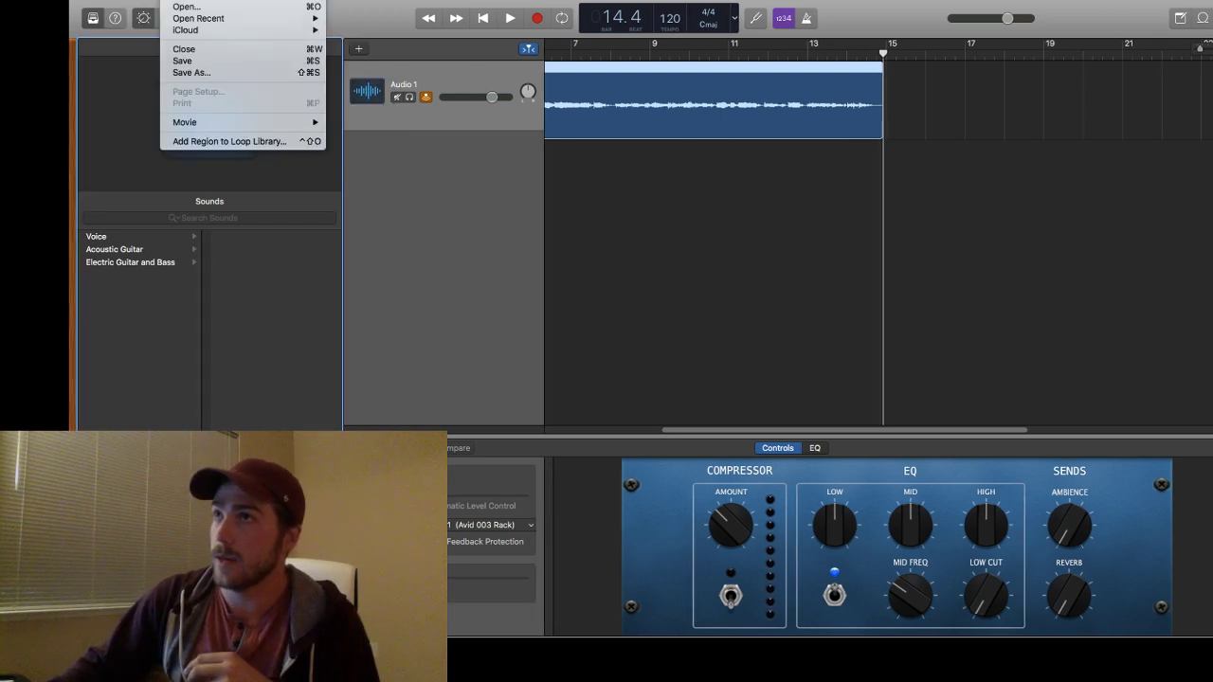
{"action": "mouse_move", "coordinate": [202, 18]}
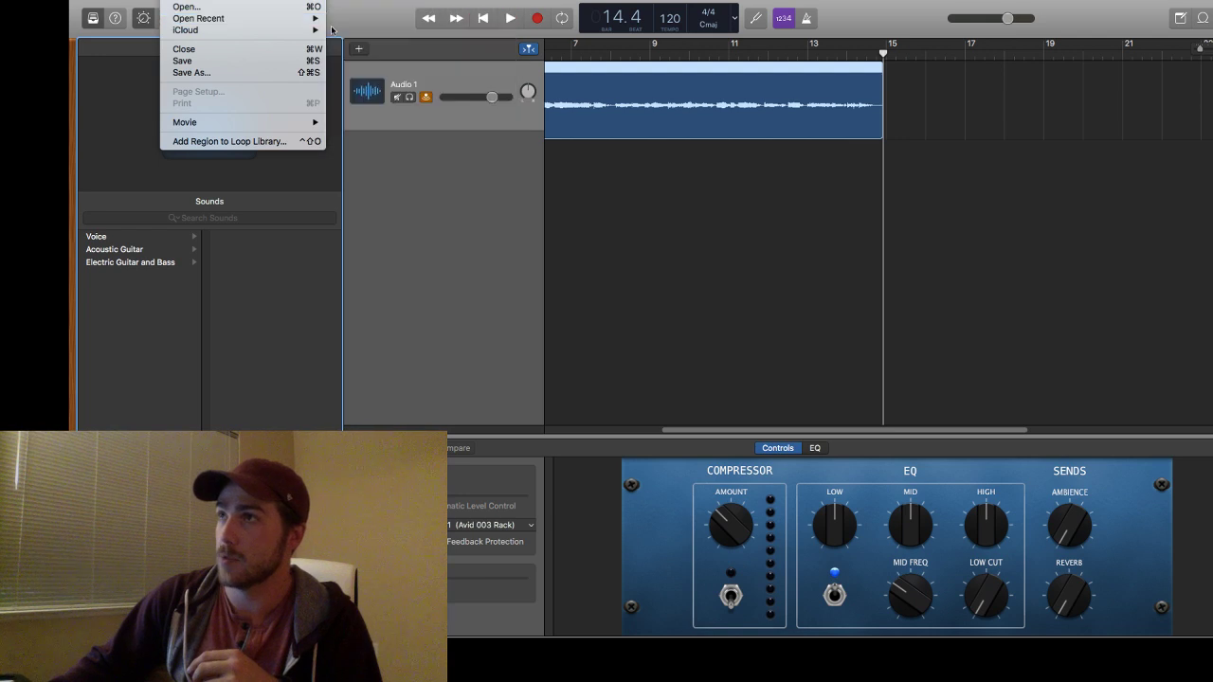
{"action": "left_click", "coordinate": [370, 32]}
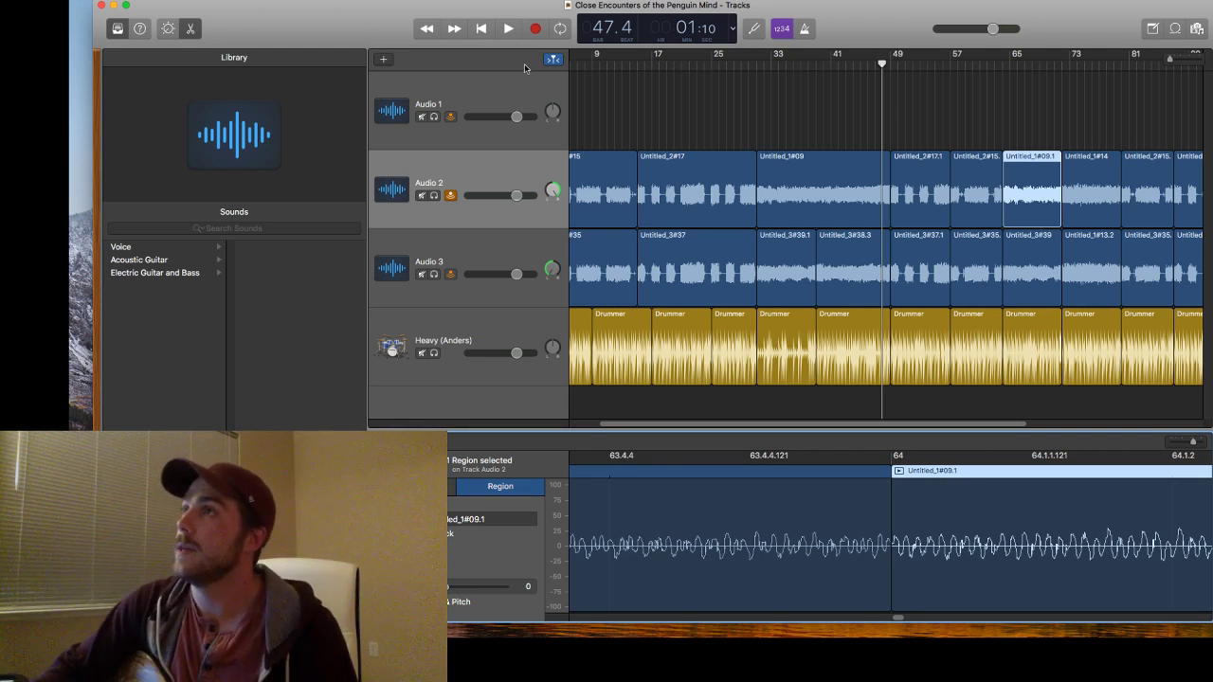
Play the song from the beginning to its end and stop playback.
{"action": "left_click", "coordinate": [481, 29]}
{"action": "left_click", "coordinate": [507, 28]}
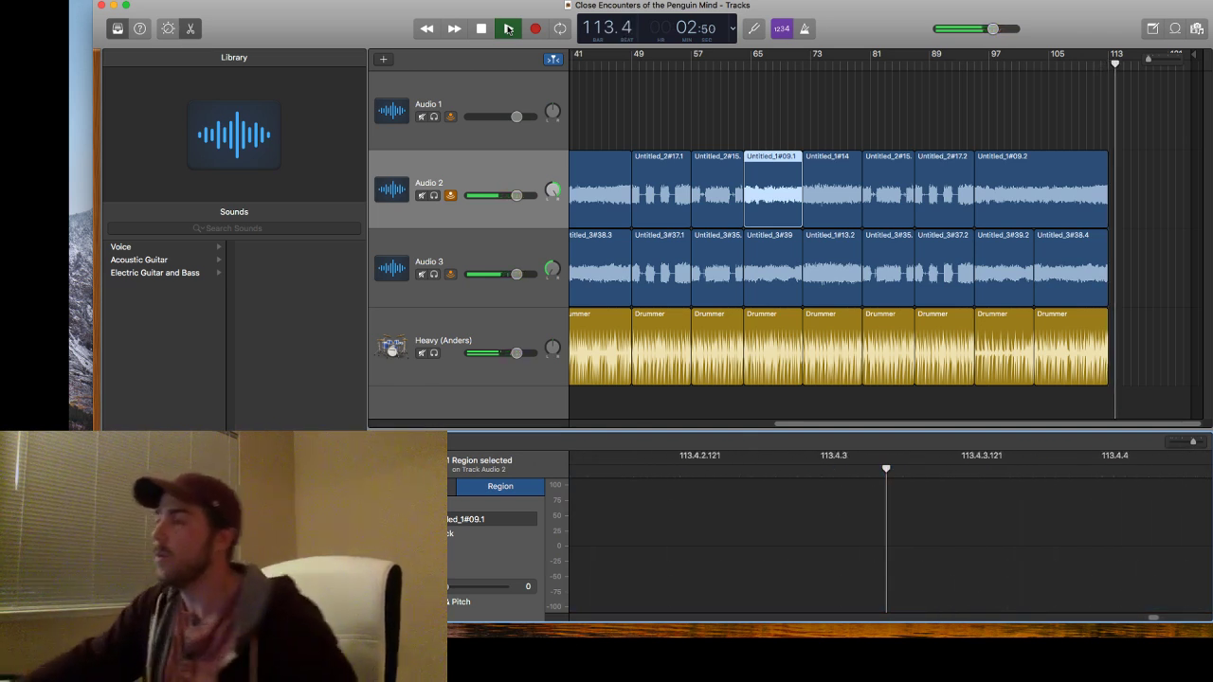
{"action": "left_click", "coordinate": [508, 28]}
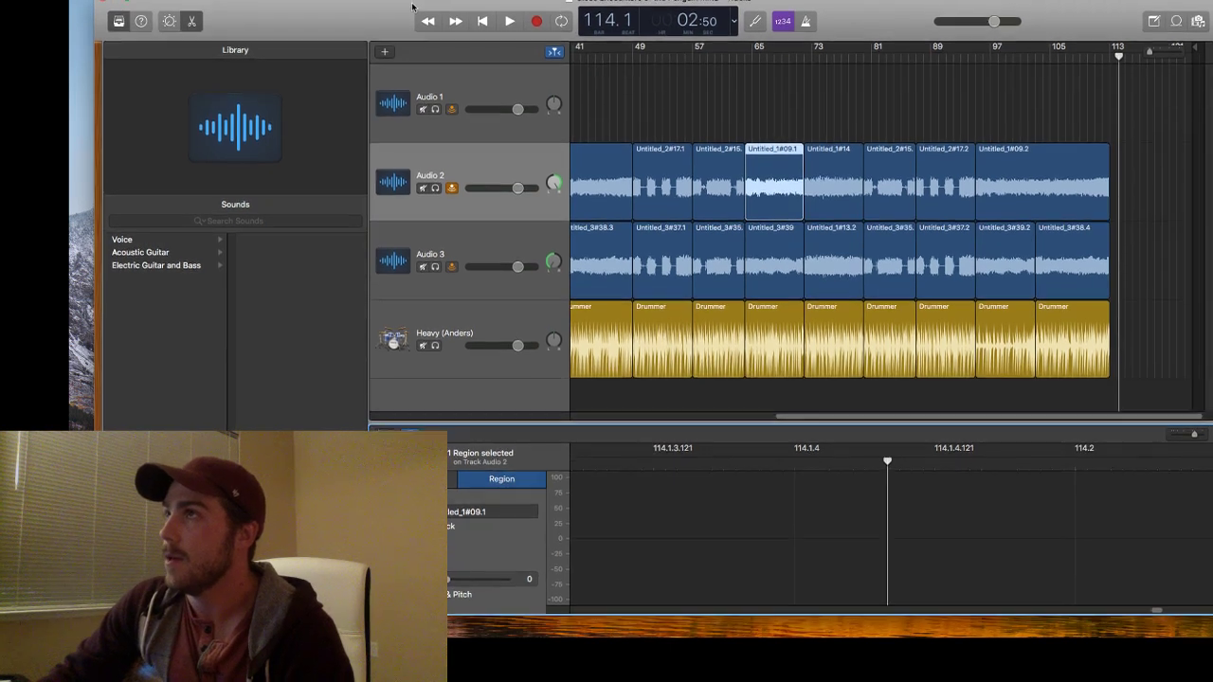
Close the current project and create an empty project with a Drummer track.
{"action": "left_click", "coordinate": [180, 0]}
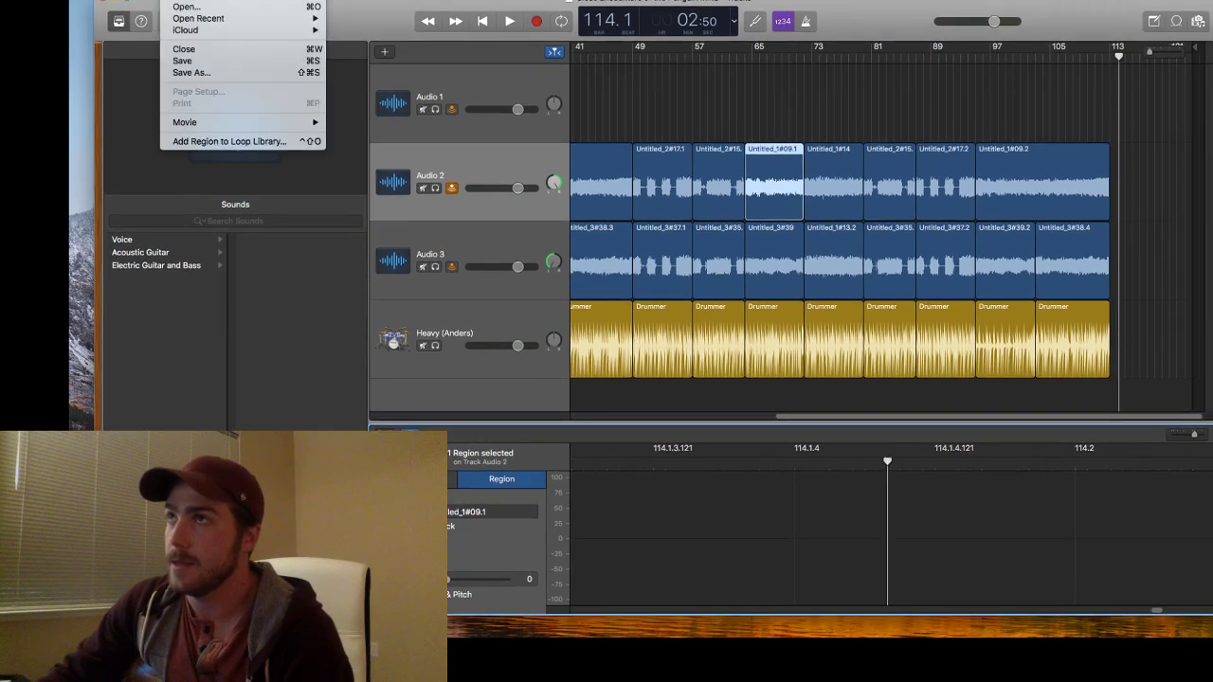
{"action": "left_click", "coordinate": [184, 49]}
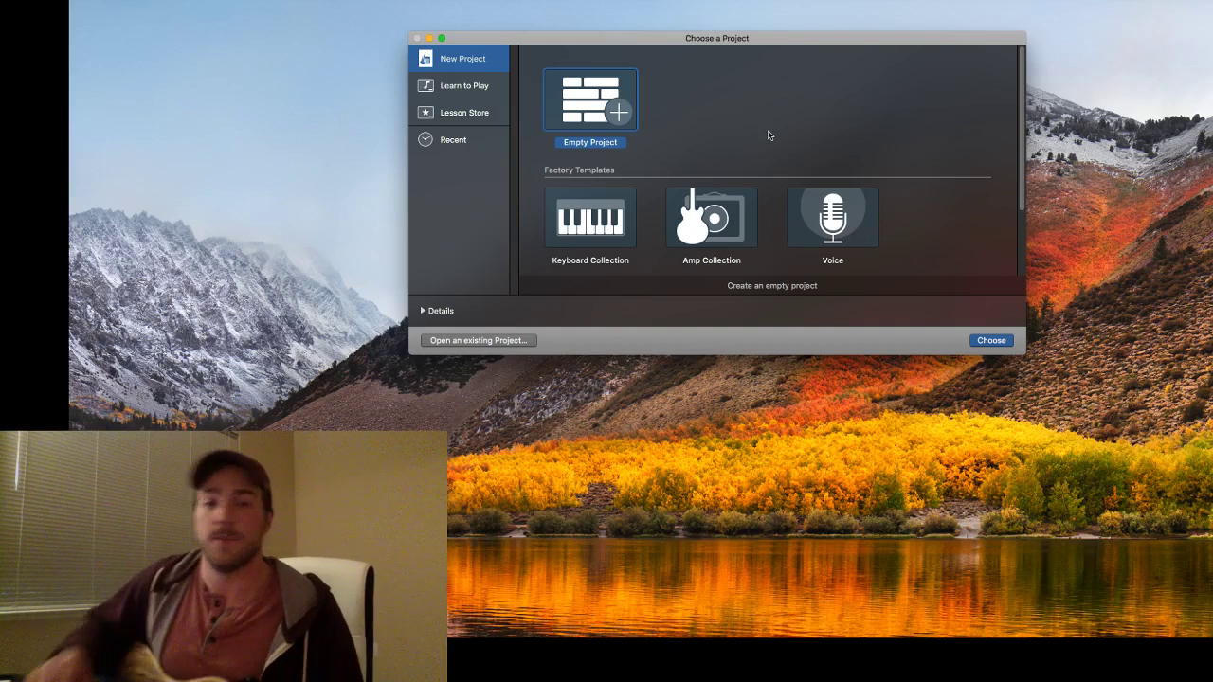
{"action": "left_click", "coordinate": [994, 345]}
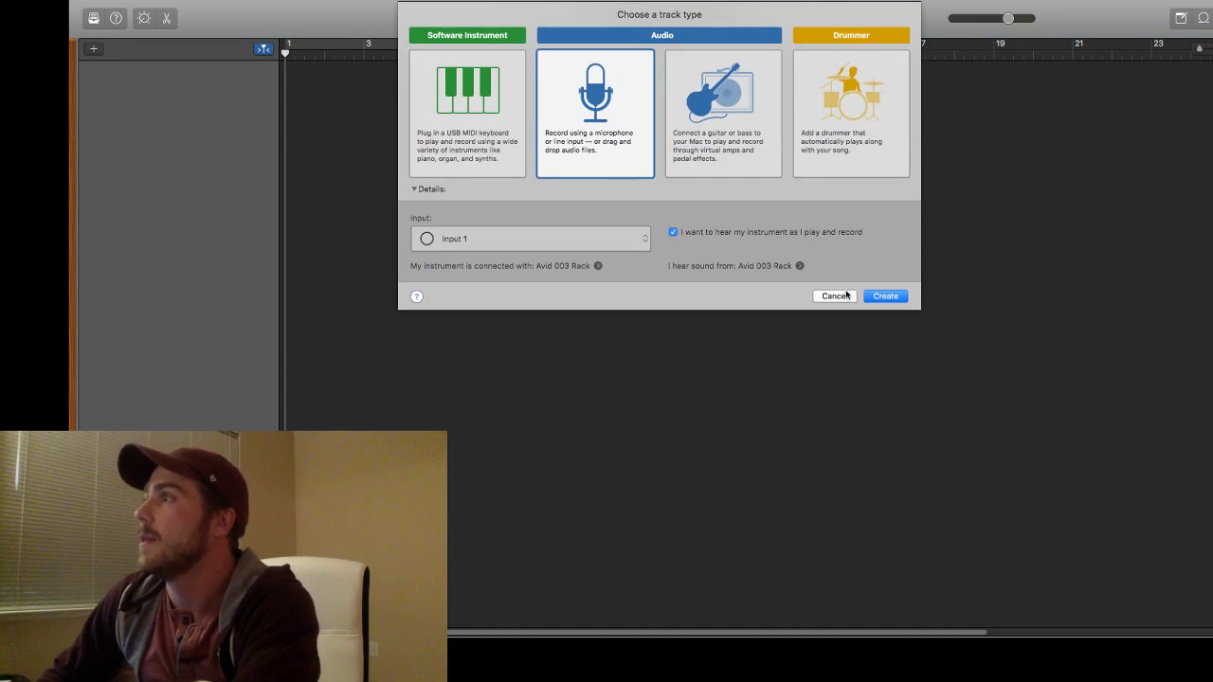
{"action": "left_click", "coordinate": [877, 162]}
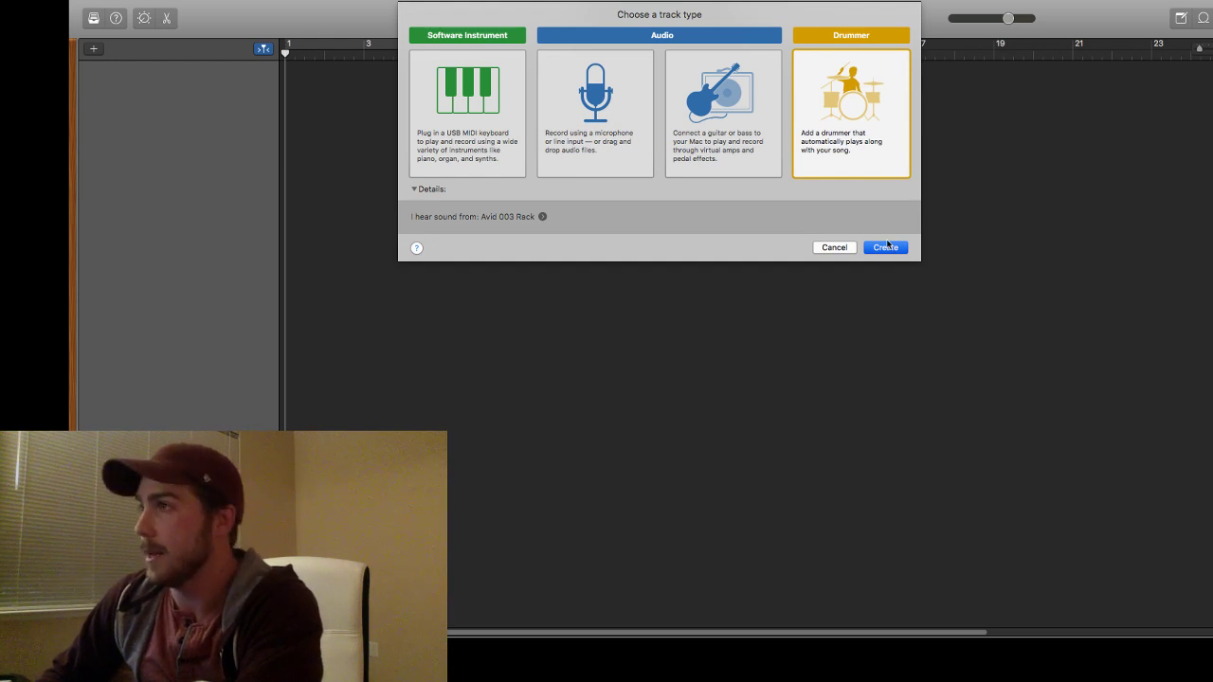
{"action": "left_click", "coordinate": [886, 246]}
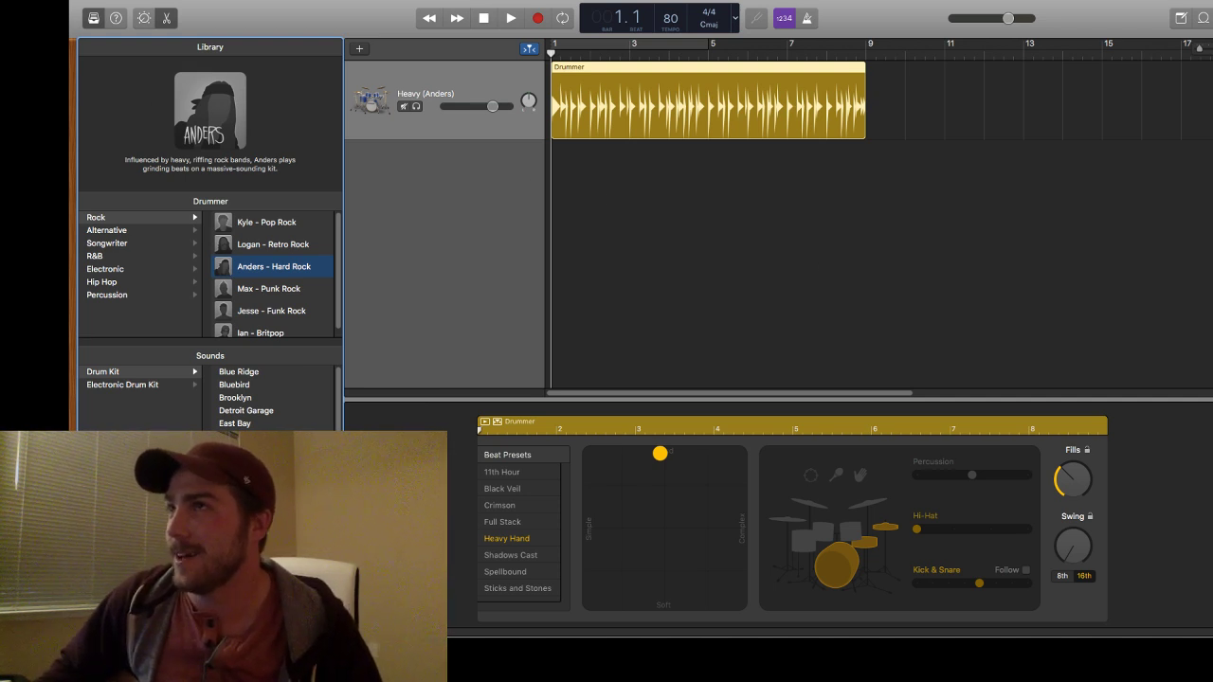
{"action": "left_click", "coordinate": [190, 0]}
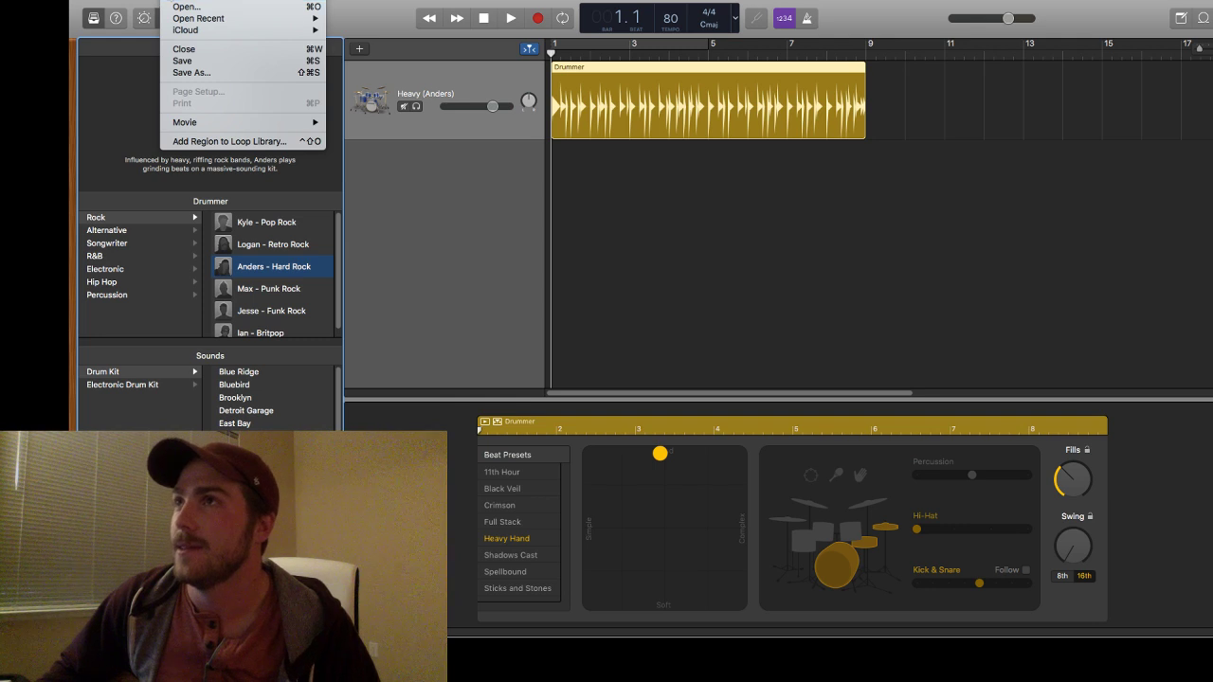
{"action": "left_click", "coordinate": [184, 48]}
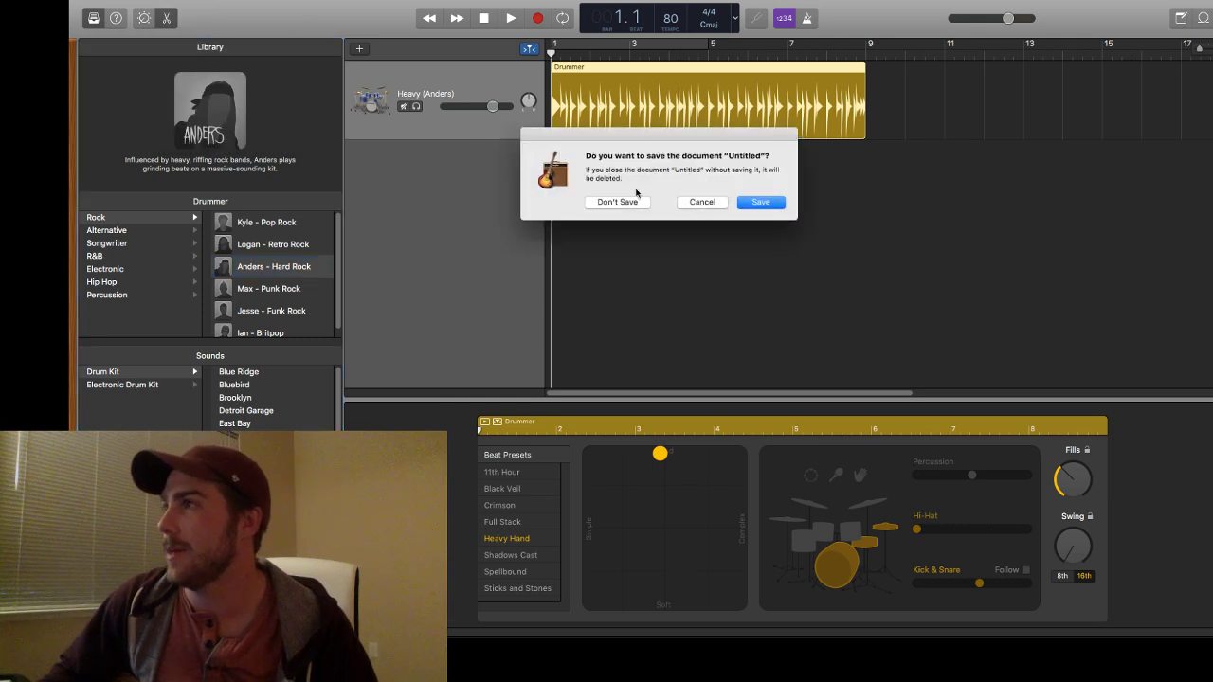
{"action": "left_click", "coordinate": [701, 202]}
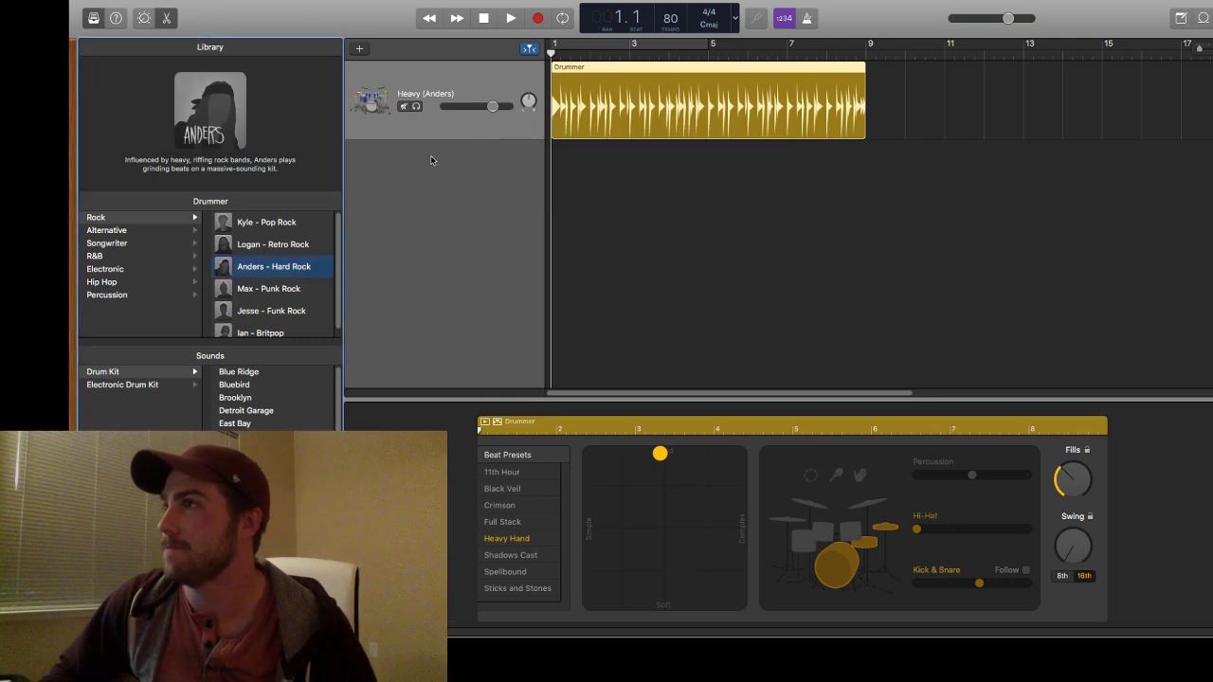
Add a software instrument track below the Heavy (Anders) drummer track.
{"action": "double_click", "coordinate": [487, 177]}
{"action": "right_click", "coordinate": [487, 178]}
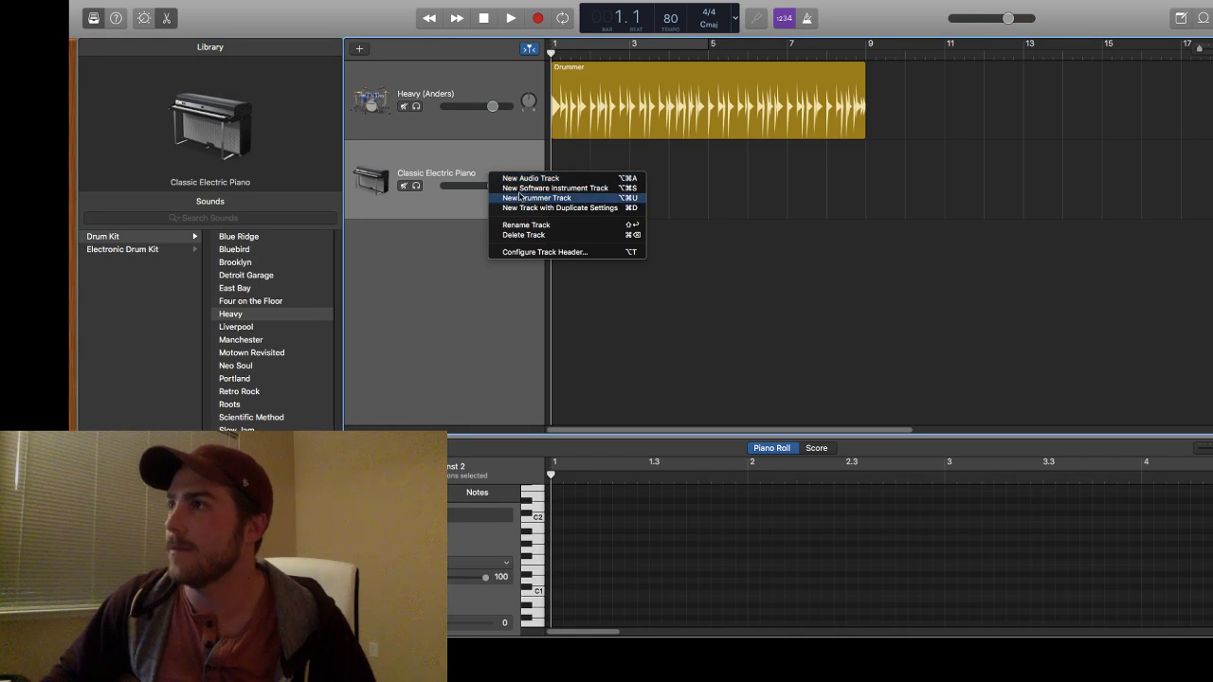
{"action": "key", "text": "Escape"}
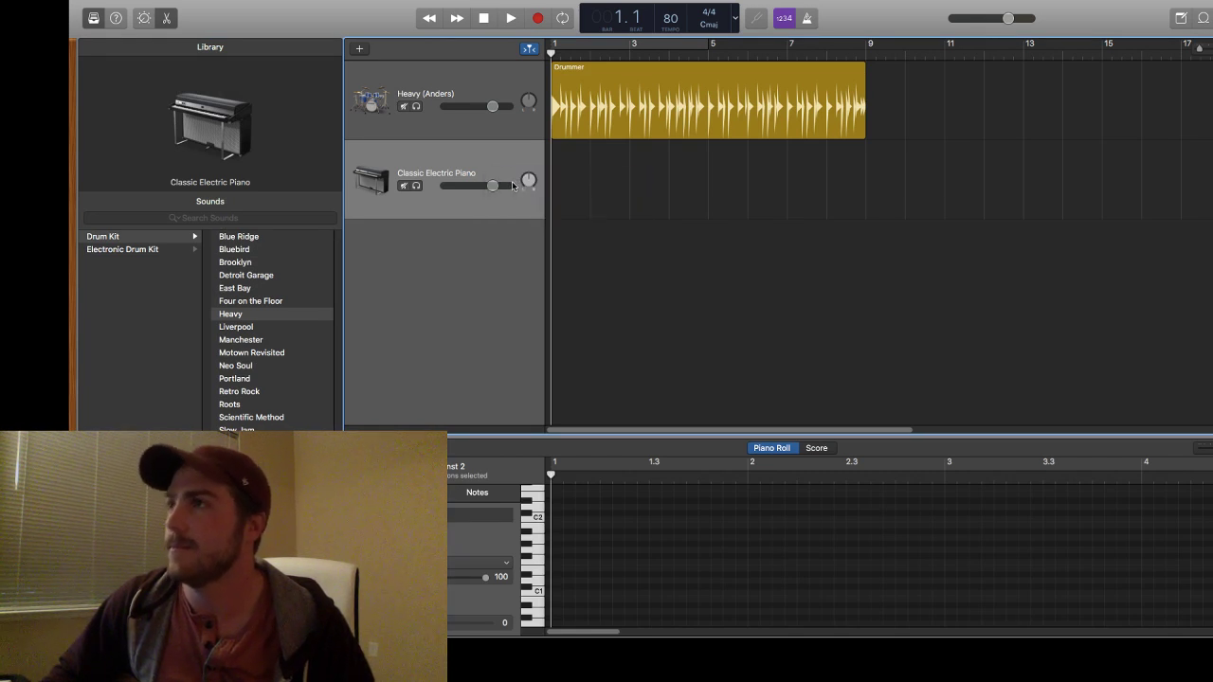
Add an audio track below the existing tracks and delete the Classic Electric Piano track.
{"action": "double_click", "coordinate": [451, 236]}
{"action": "right_click", "coordinate": [452, 162]}
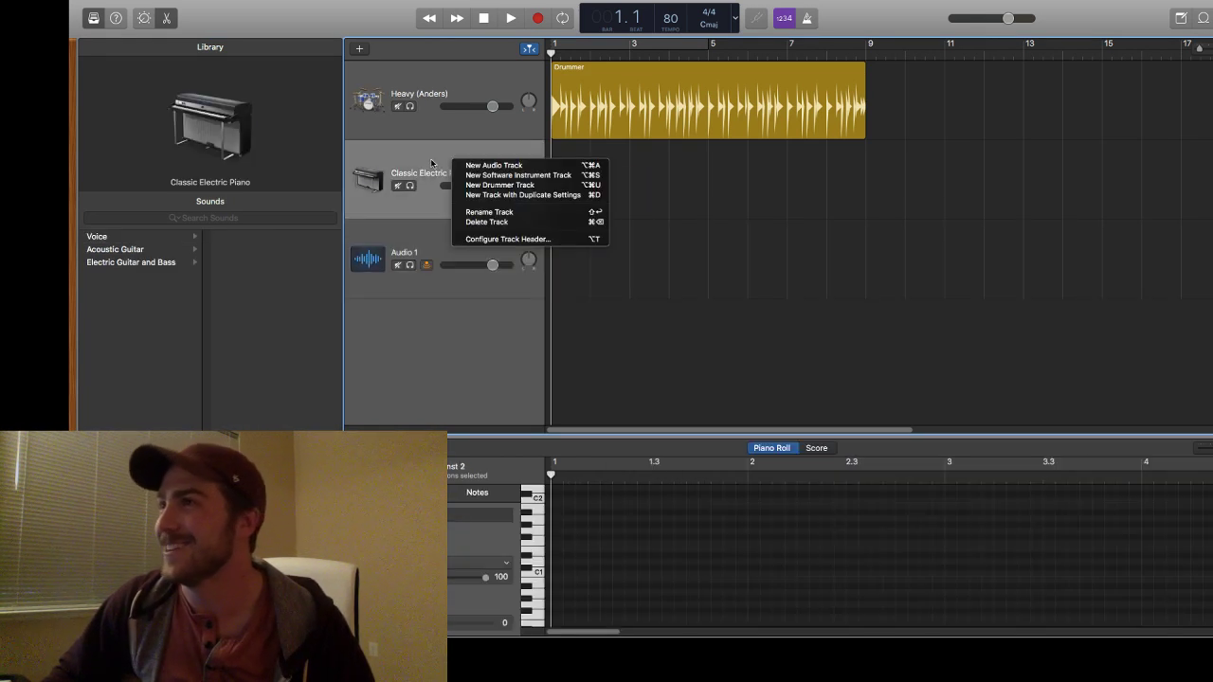
{"action": "left_click", "coordinate": [481, 222]}
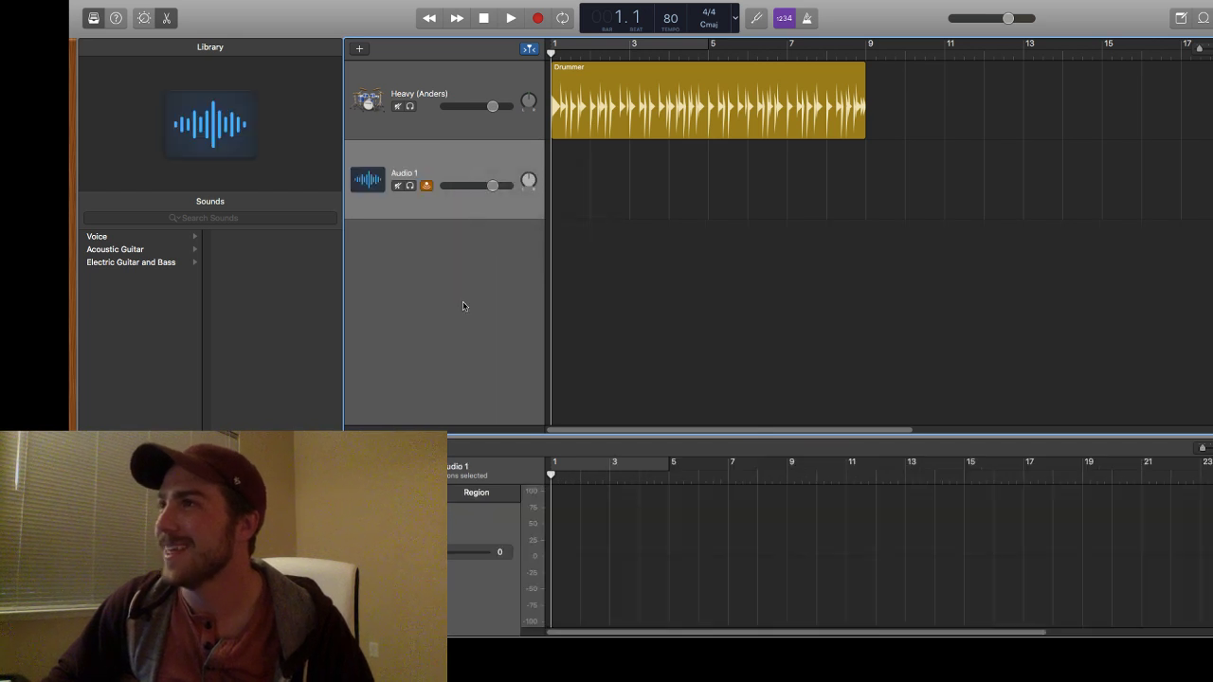
Add two more audio tracks and move the Heavy (Anders) drummer track below all the audio tracks.
{"action": "right_click", "coordinate": [437, 347]}
{"action": "left_click", "coordinate": [441, 351]}
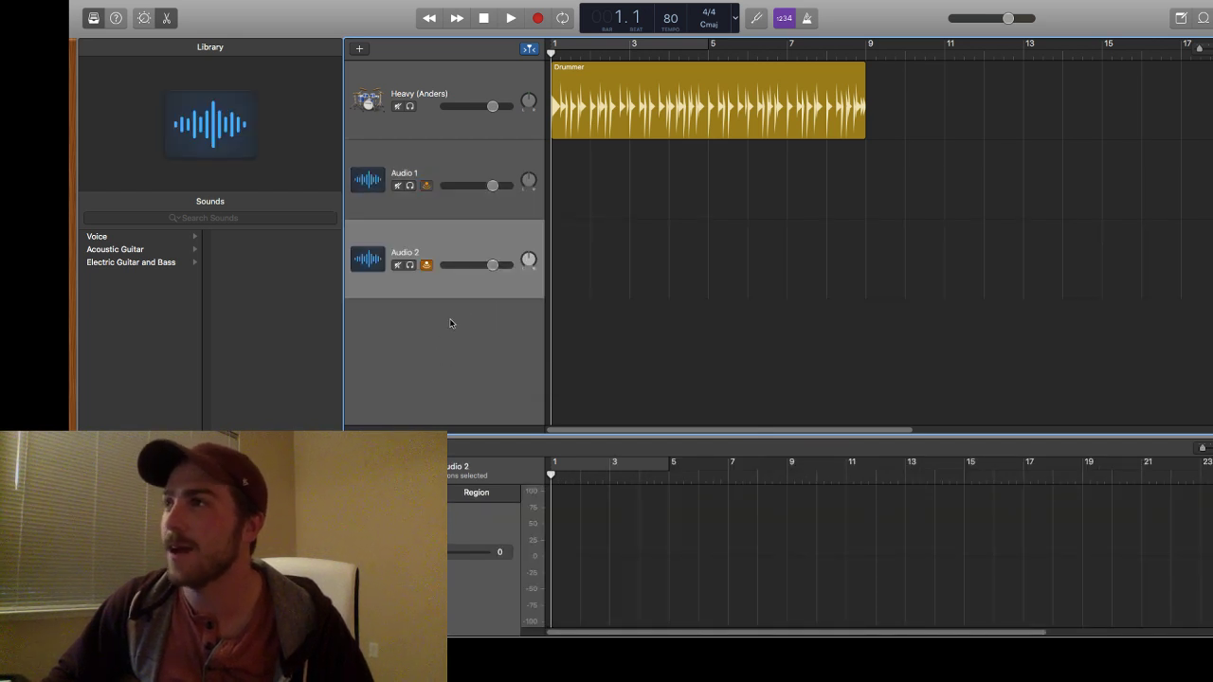
{"action": "right_click", "coordinate": [451, 326]}
{"action": "left_click", "coordinate": [464, 327]}
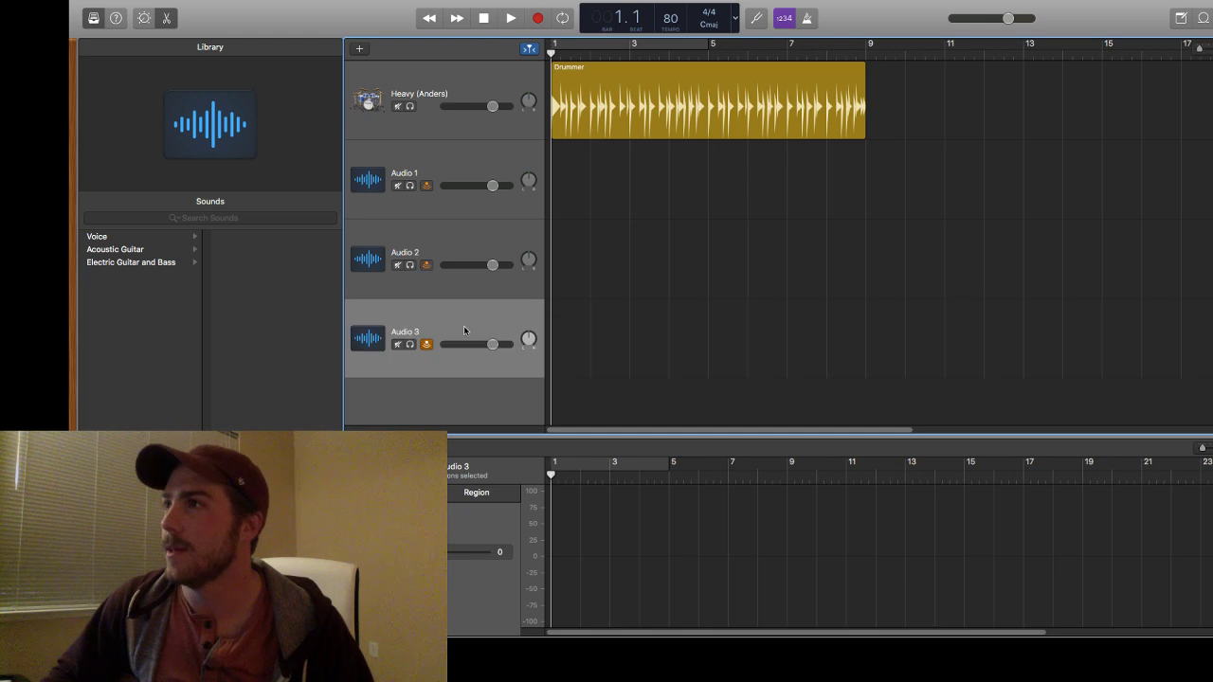
{"action": "left_click_drag", "start_coordinate": [468, 115], "coordinate": [474, 344]}
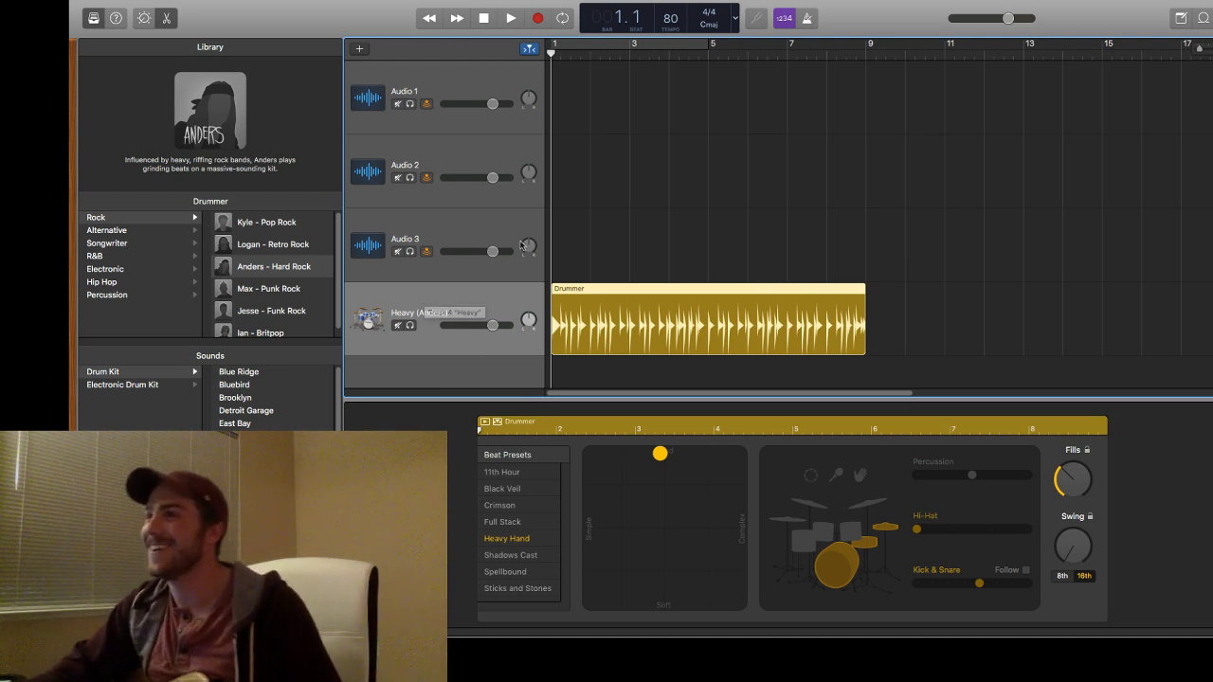
{"action": "left_click", "coordinate": [484, 226]}
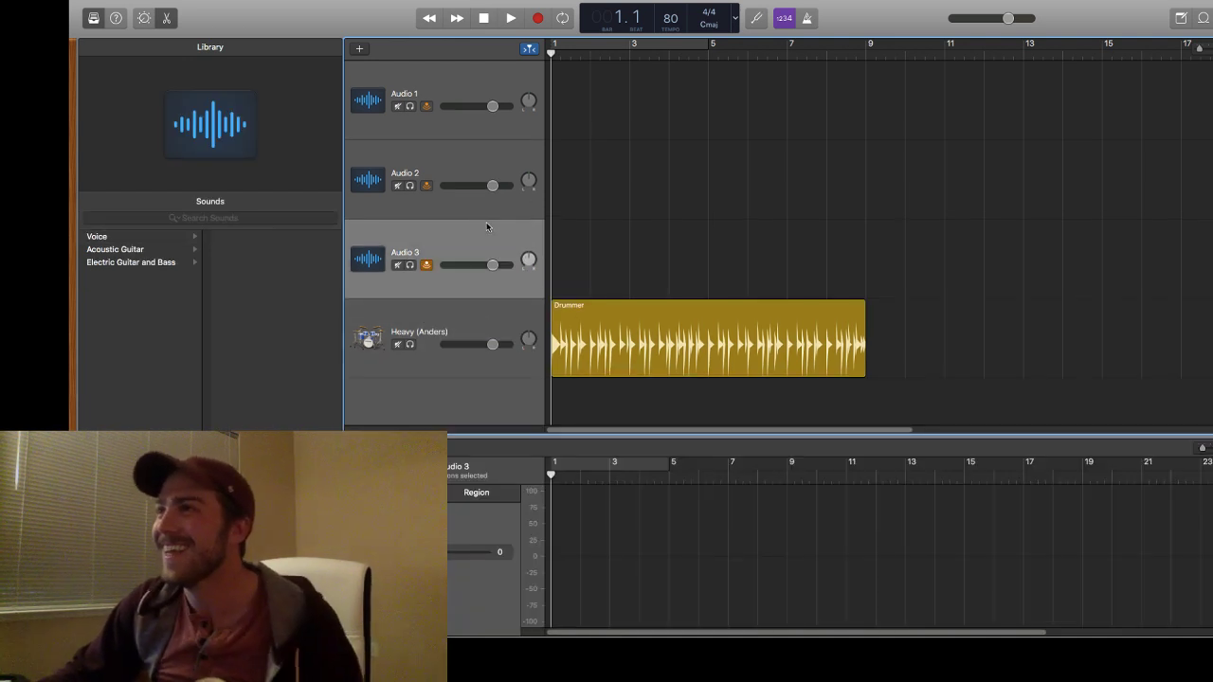
Add a second Drummer region directly after the first, spanning bars 9 to 17.
{"action": "left_click", "coordinate": [430, 17]}
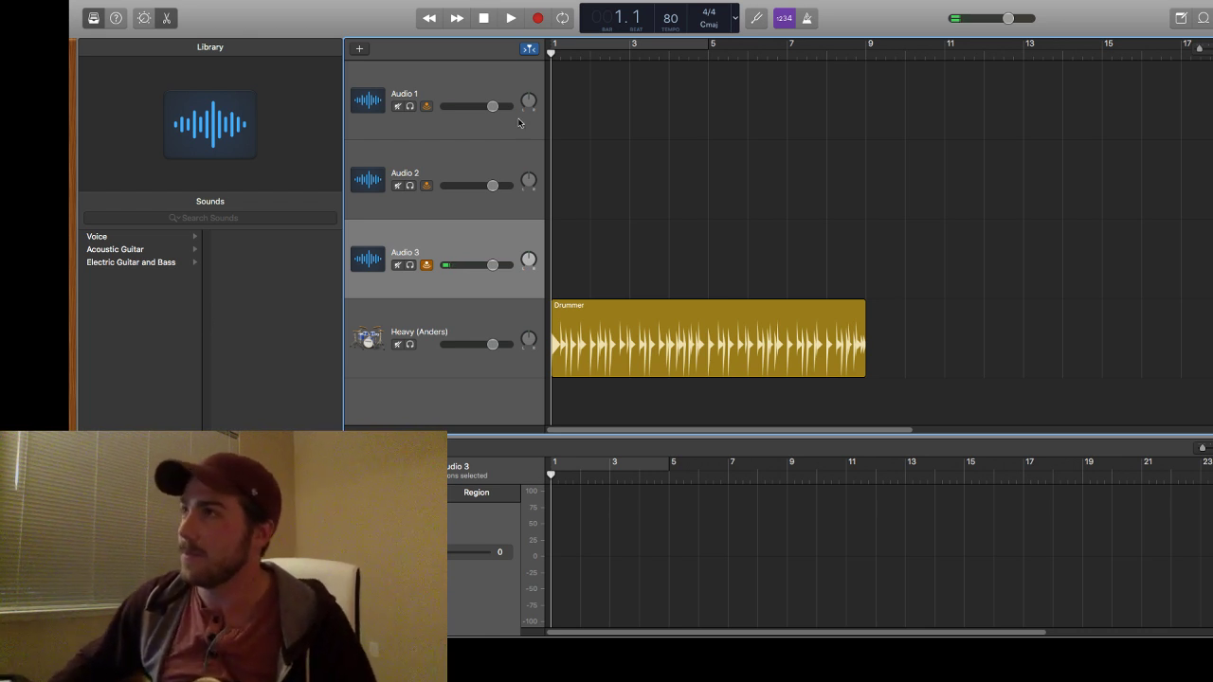
{"action": "left_click", "coordinate": [704, 50]}
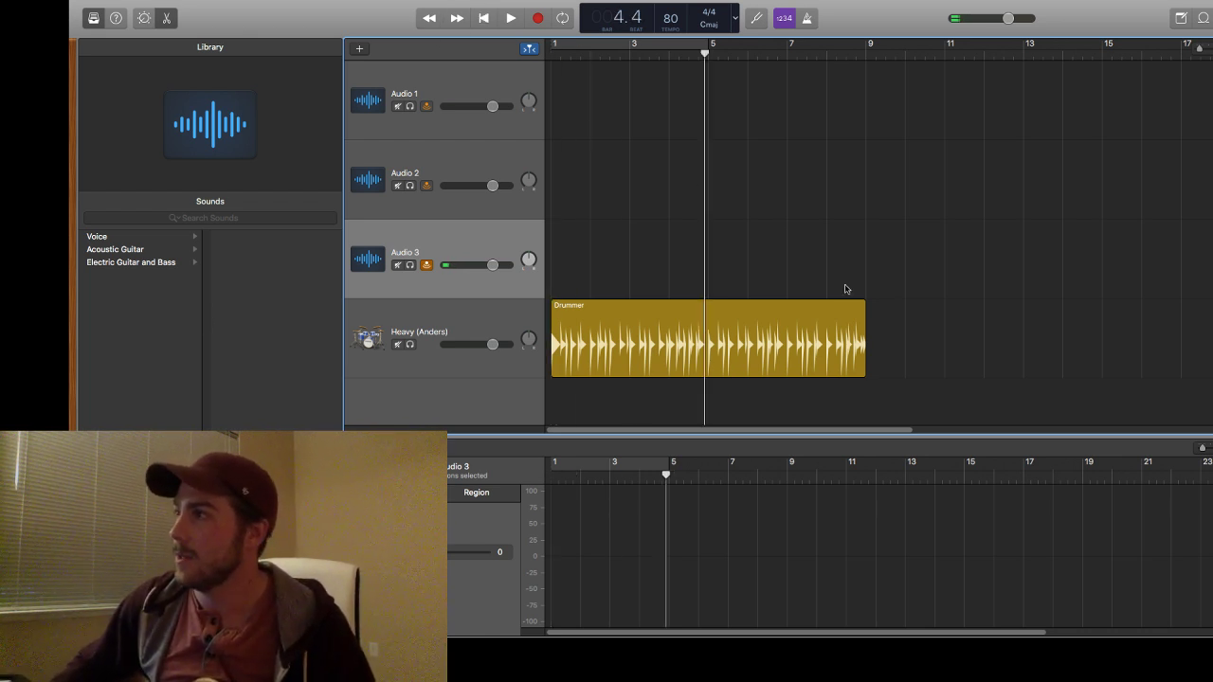
{"action": "left_click", "coordinate": [872, 340]}
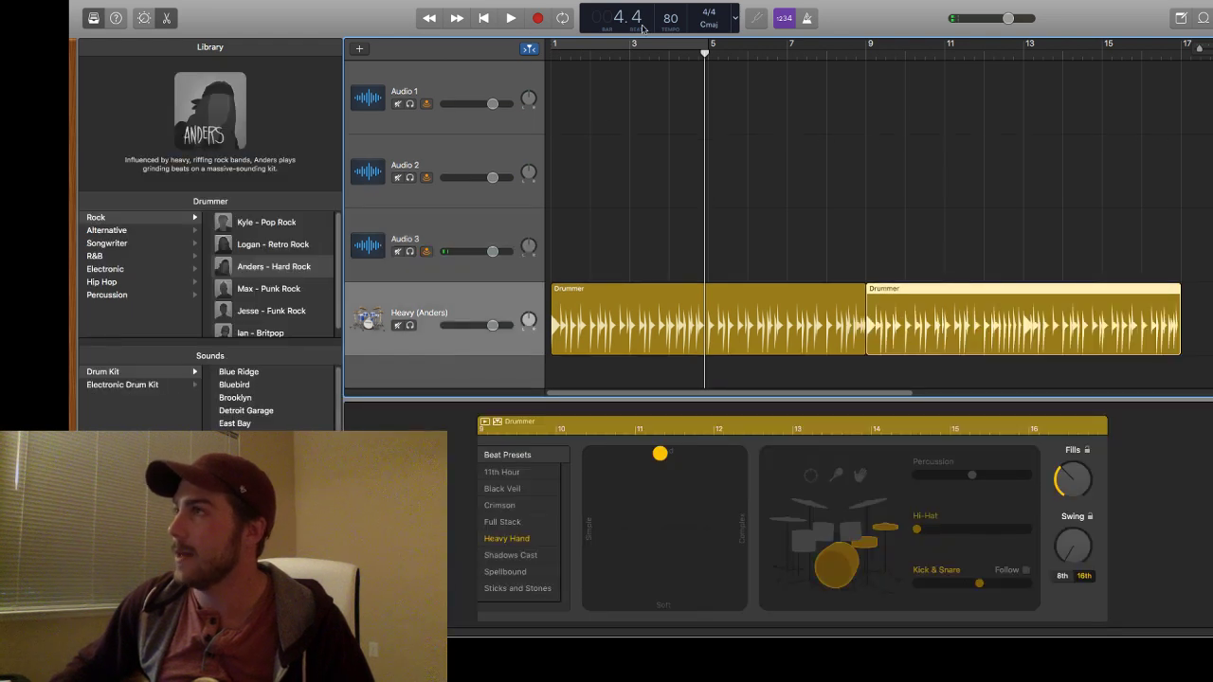
Set the project tempo to 150 and choose No Feedback Protection for input monitoring.
{"action": "left_click_drag", "start_coordinate": [670, 18], "coordinate": [670, 11]}
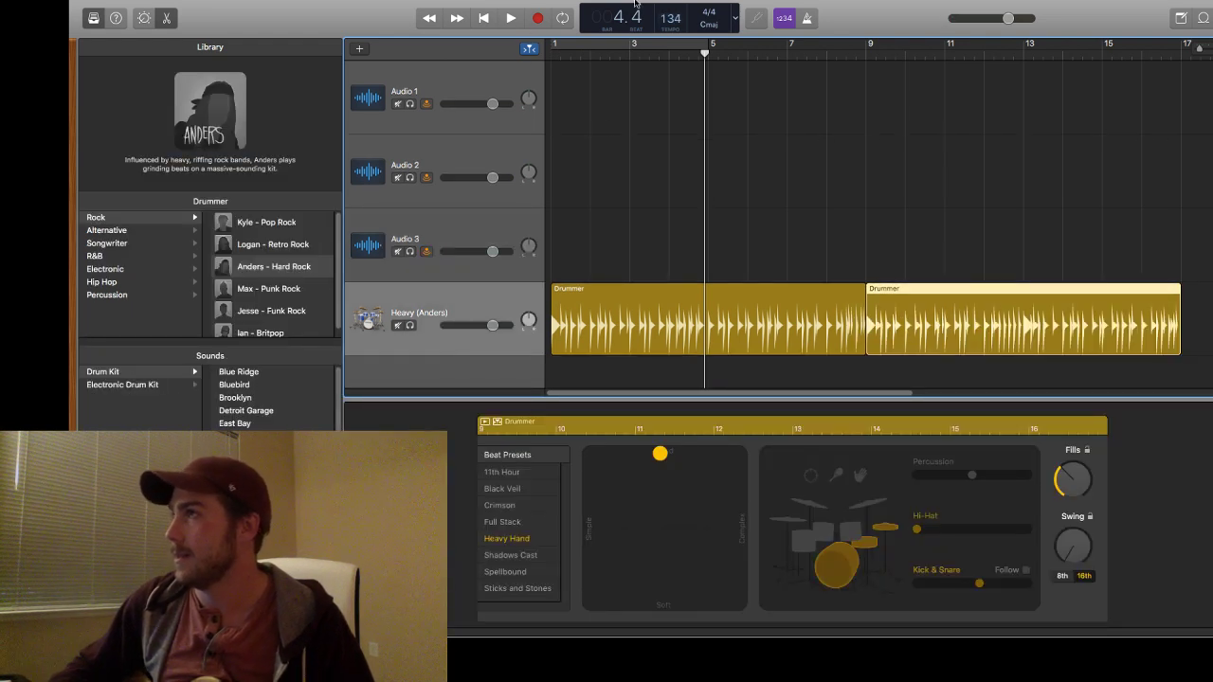
{"action": "left_click", "coordinate": [483, 19]}
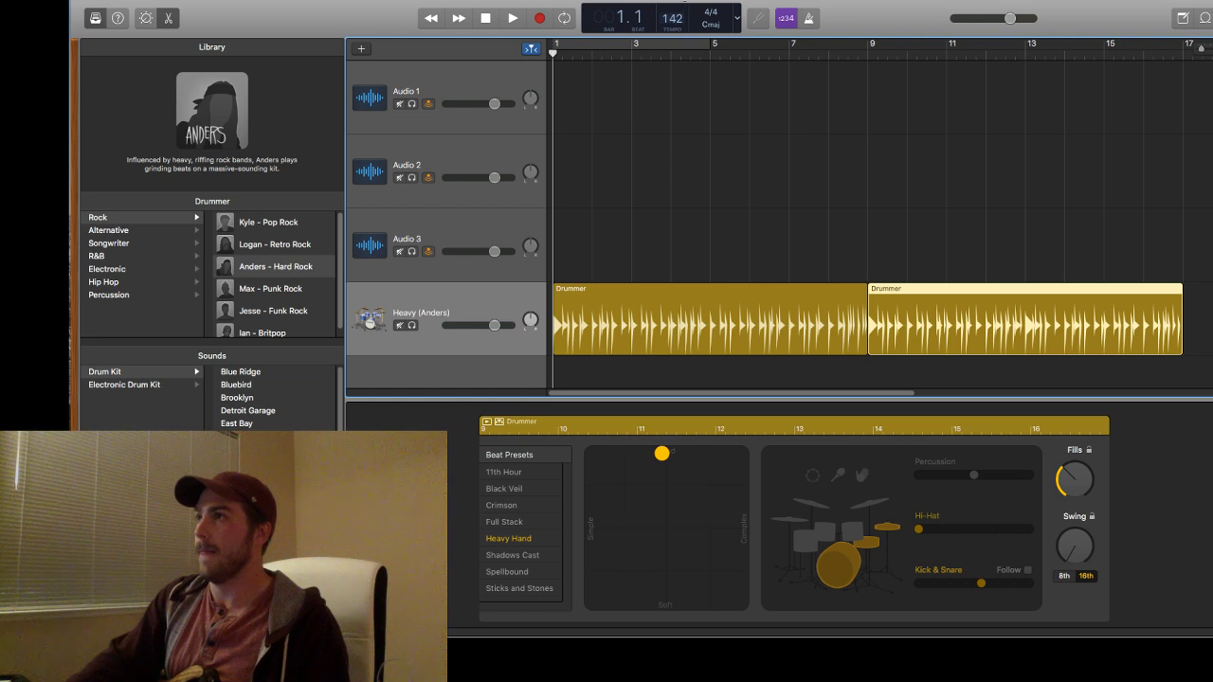
{"action": "left_click_drag", "start_coordinate": [671, 18], "coordinate": [672, 15]}
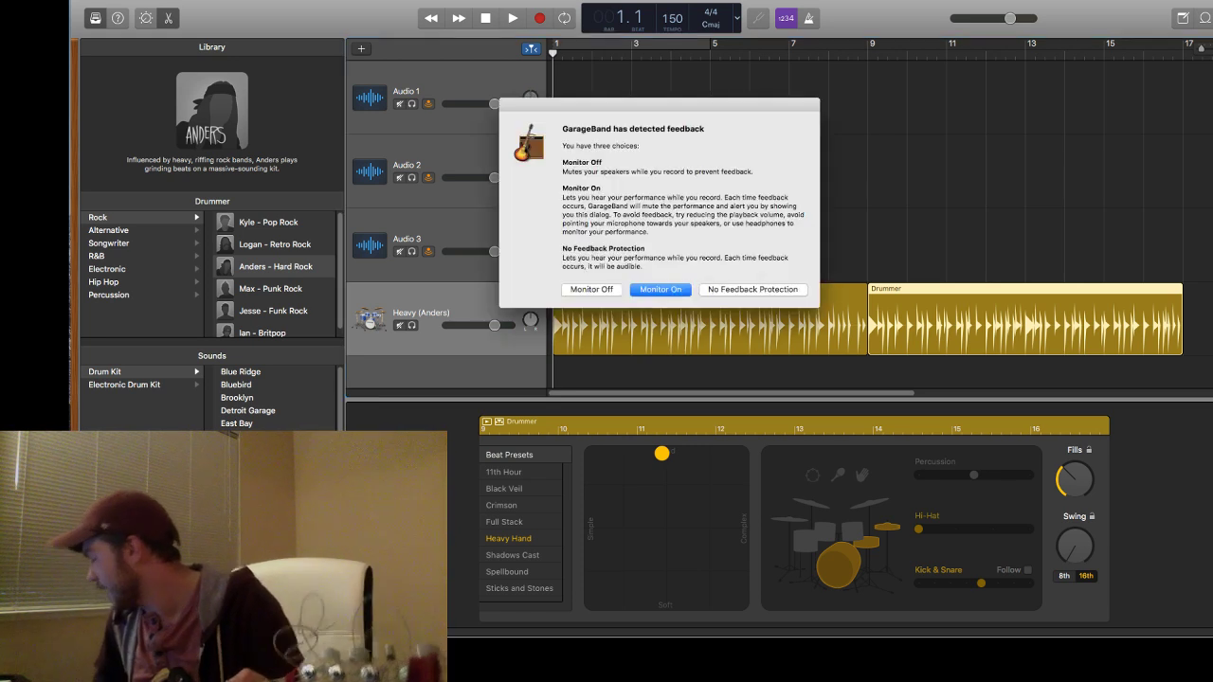
{"action": "left_click", "coordinate": [777, 293]}
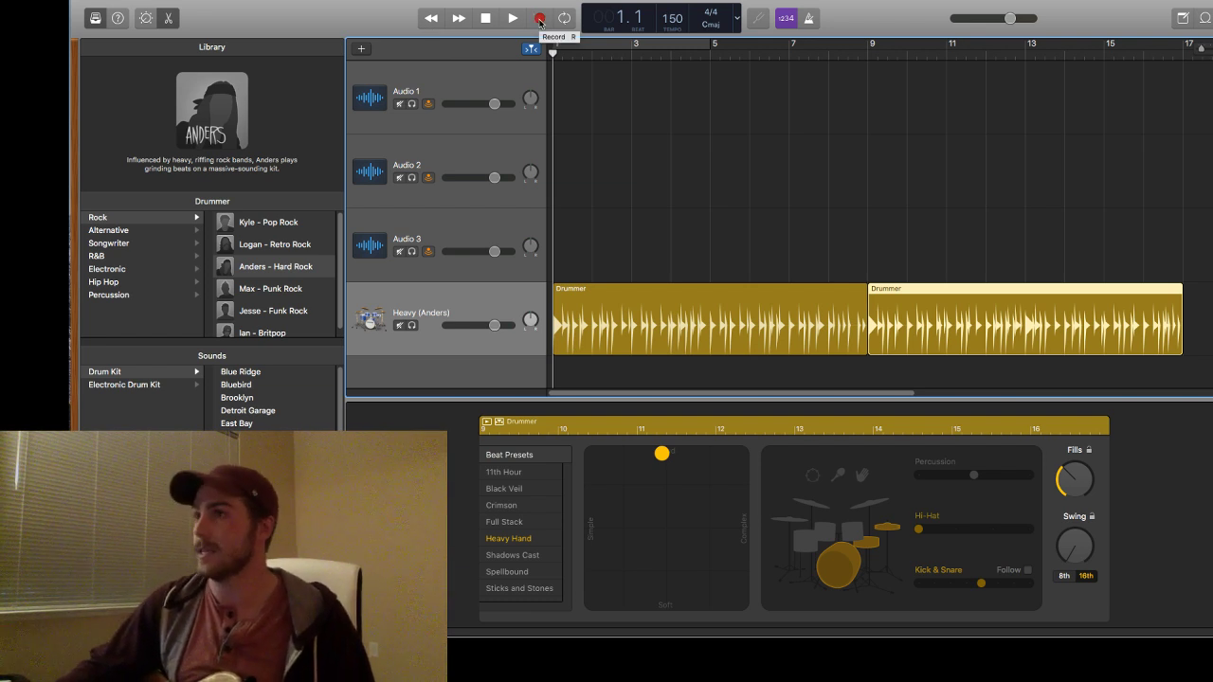
Record a guitar take on Audio 3 from bar 1 to about the end of bar 12.
{"action": "left_click", "coordinate": [452, 225]}
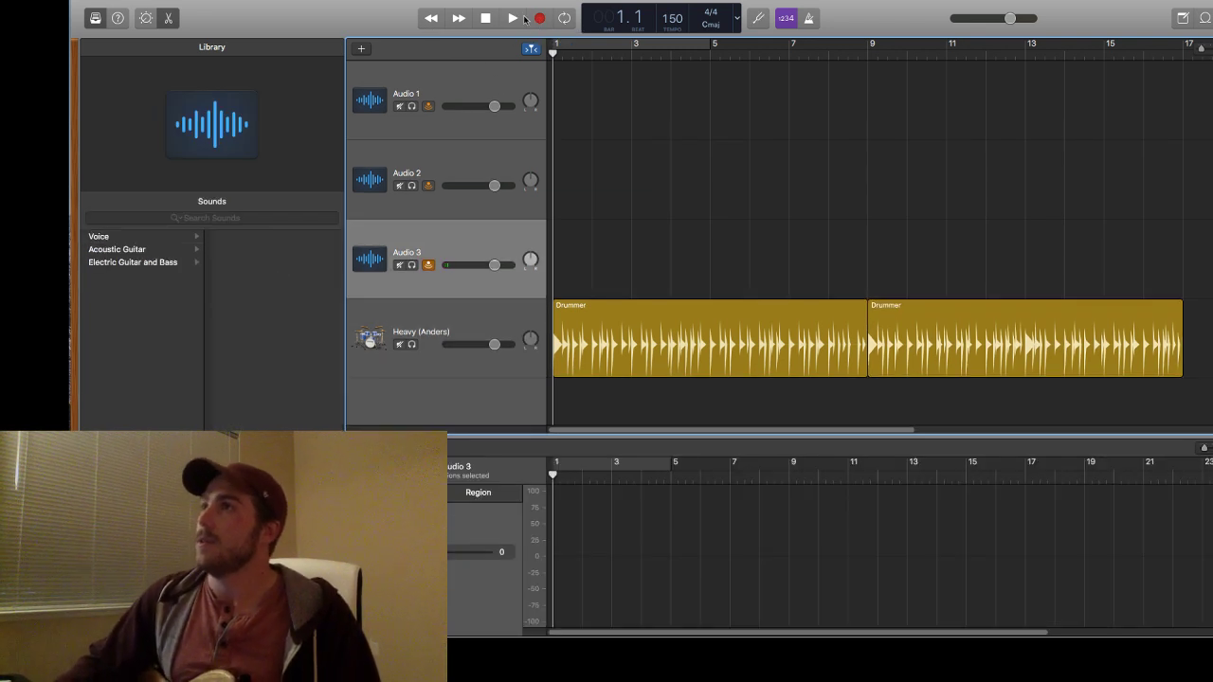
{"action": "left_click", "coordinate": [537, 18]}
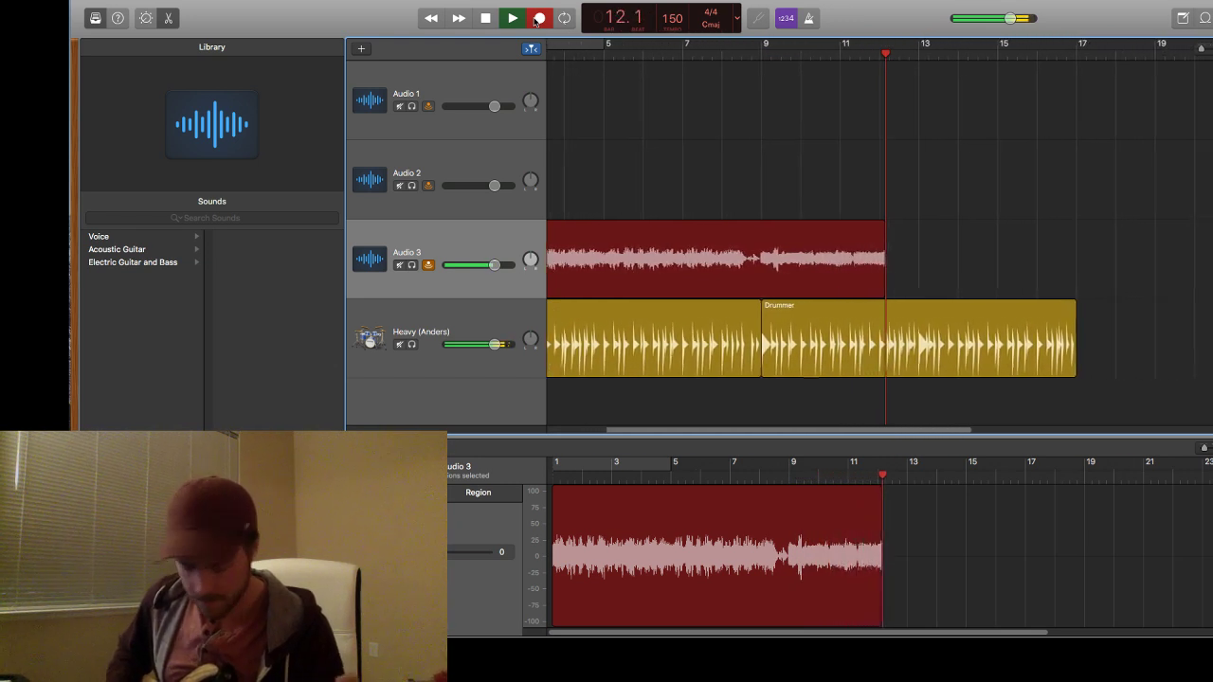
{"action": "key", "text": "space"}
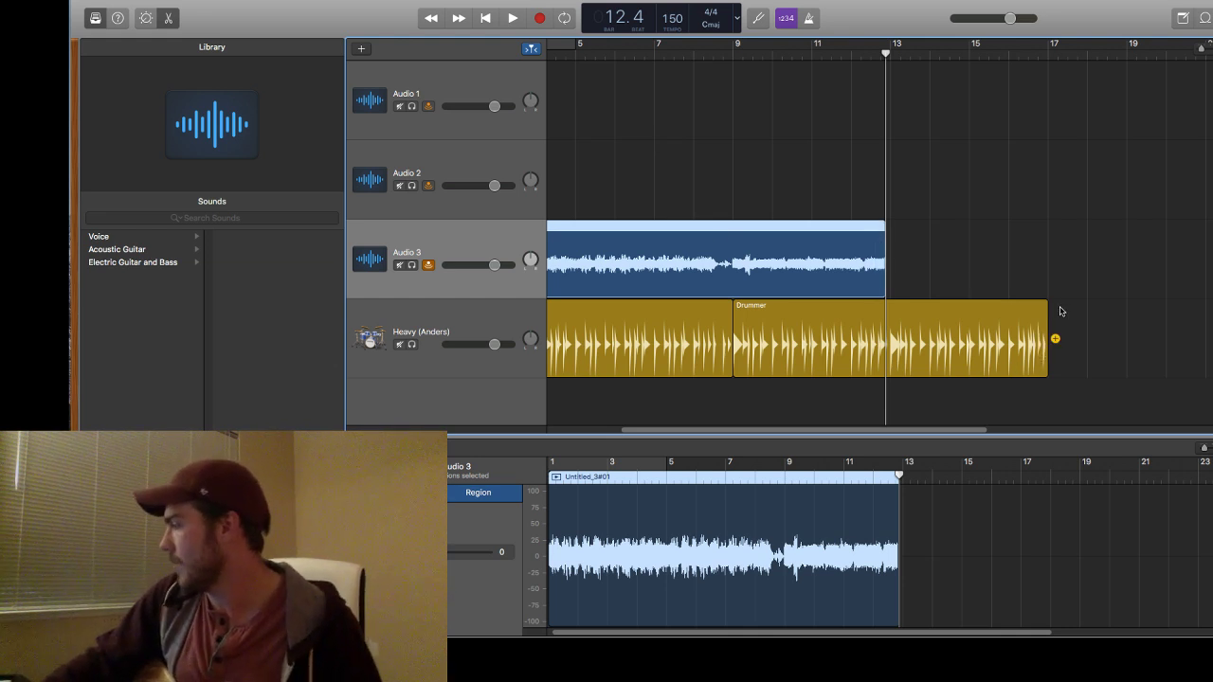
Delete the recorded guitar region from the Audio 3 track.
{"action": "left_click_drag", "start_coordinate": [1048, 310], "coordinate": [827, 304]}
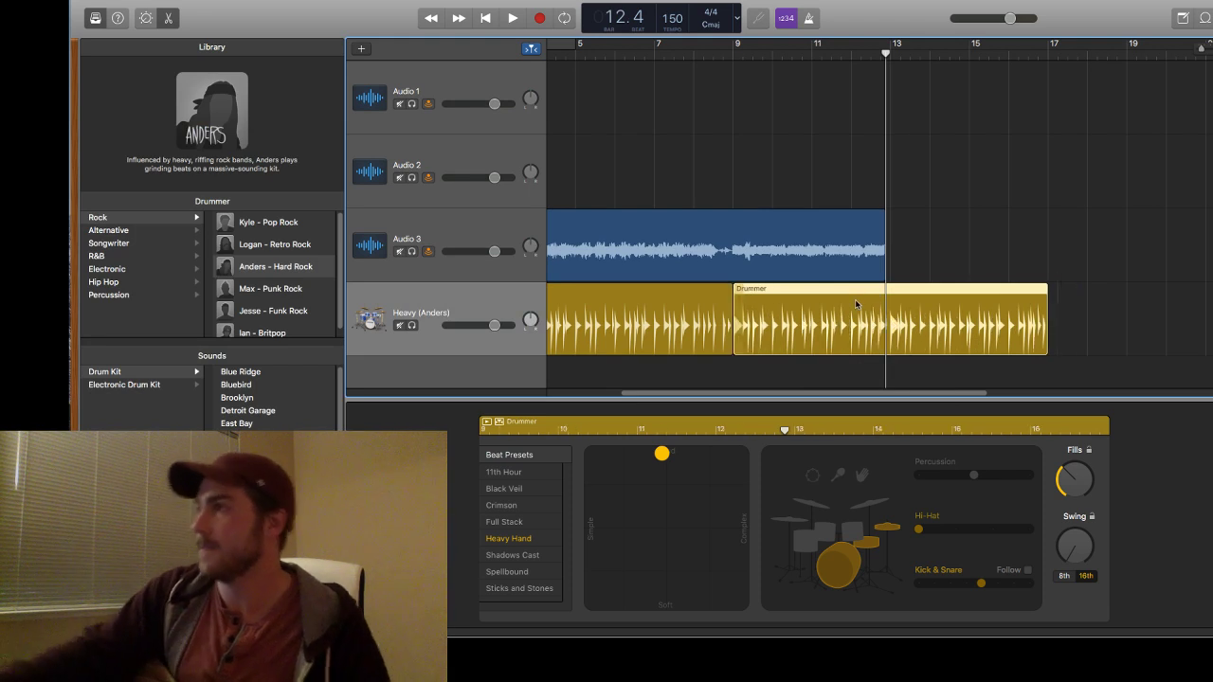
{"action": "left_click", "coordinate": [843, 266]}
{"action": "key", "text": "Delete"}
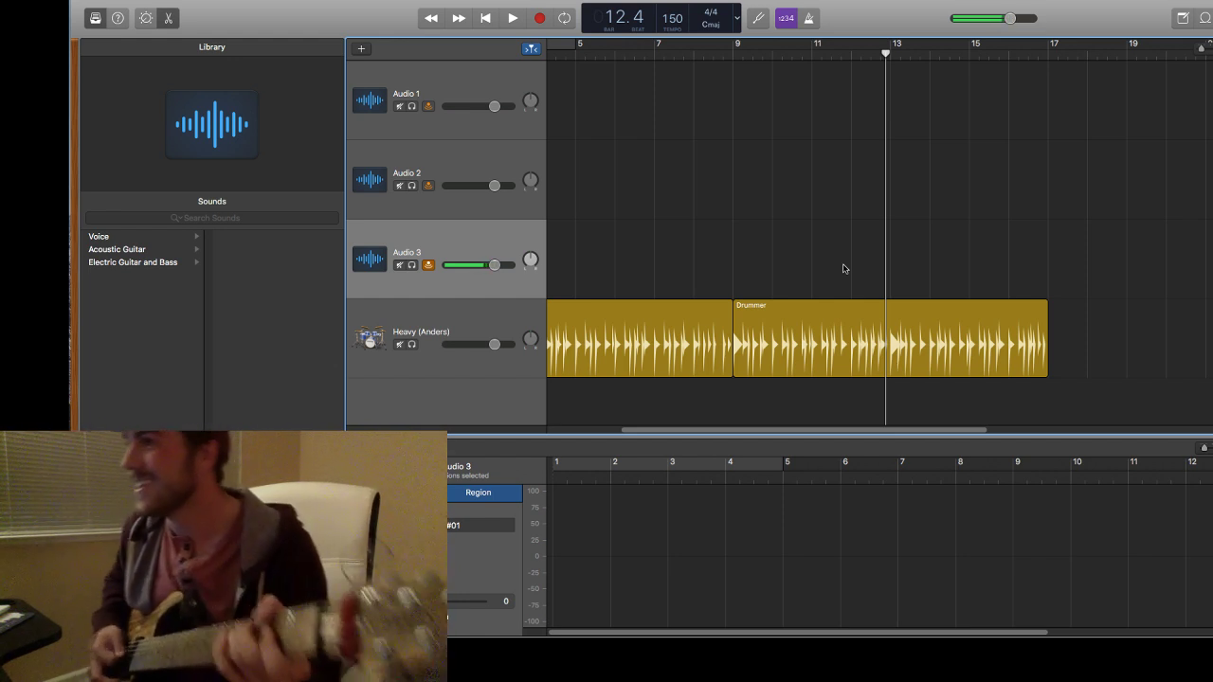
Return the playhead to the start and set the first Drummer region to a simpler beat of medium loudness.
{"action": "left_click", "coordinate": [490, 19]}
{"action": "left_click", "coordinate": [740, 366]}
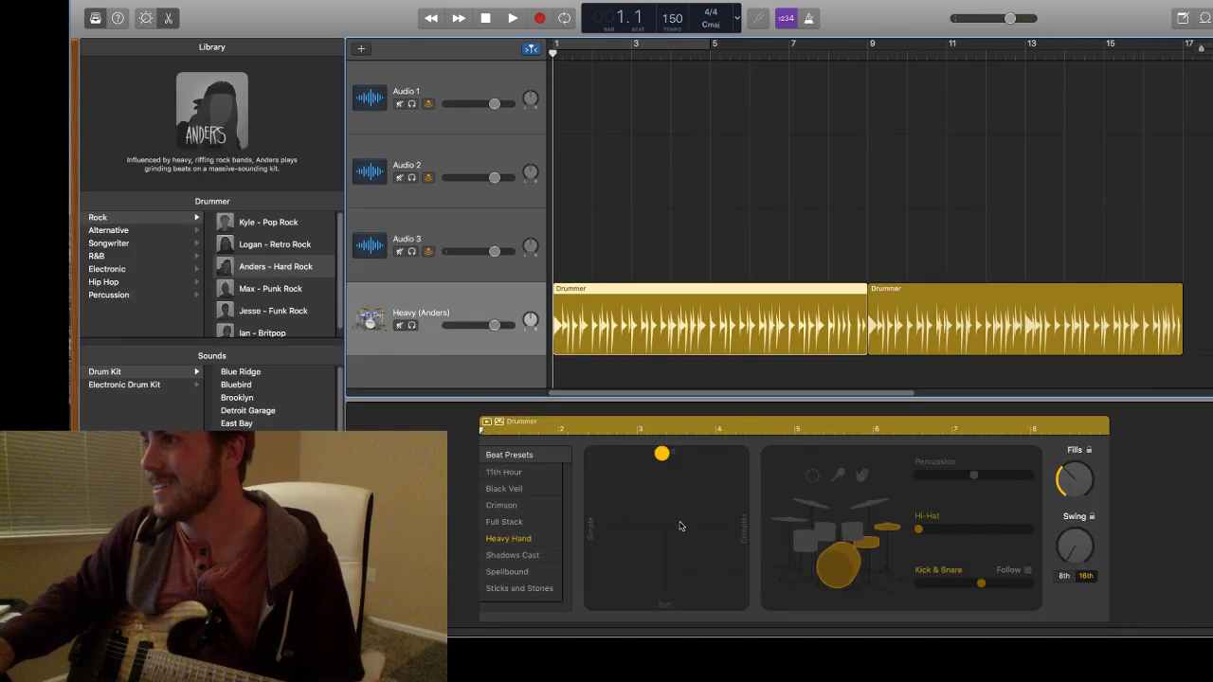
{"action": "left_click_drag", "start_coordinate": [663, 459], "coordinate": [730, 538]}
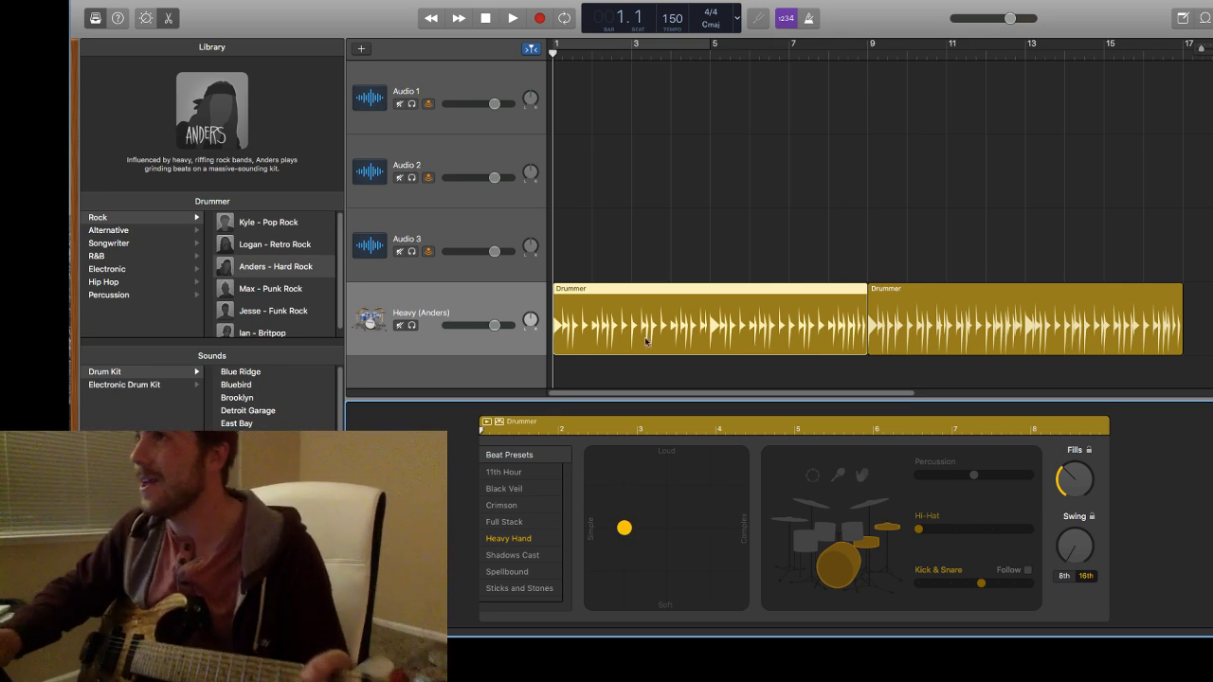
Record a short guitar take on Audio 3 from bar 1 to about bar 5.
{"action": "left_click", "coordinate": [500, 213]}
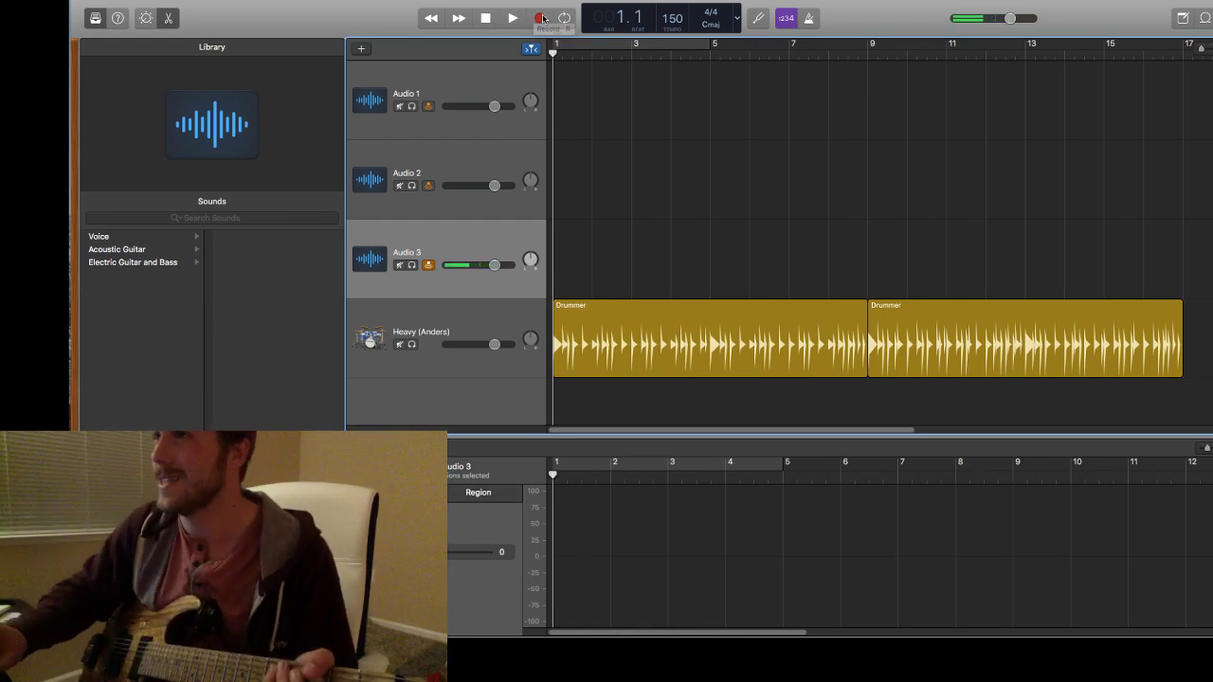
{"action": "left_click", "coordinate": [537, 19]}
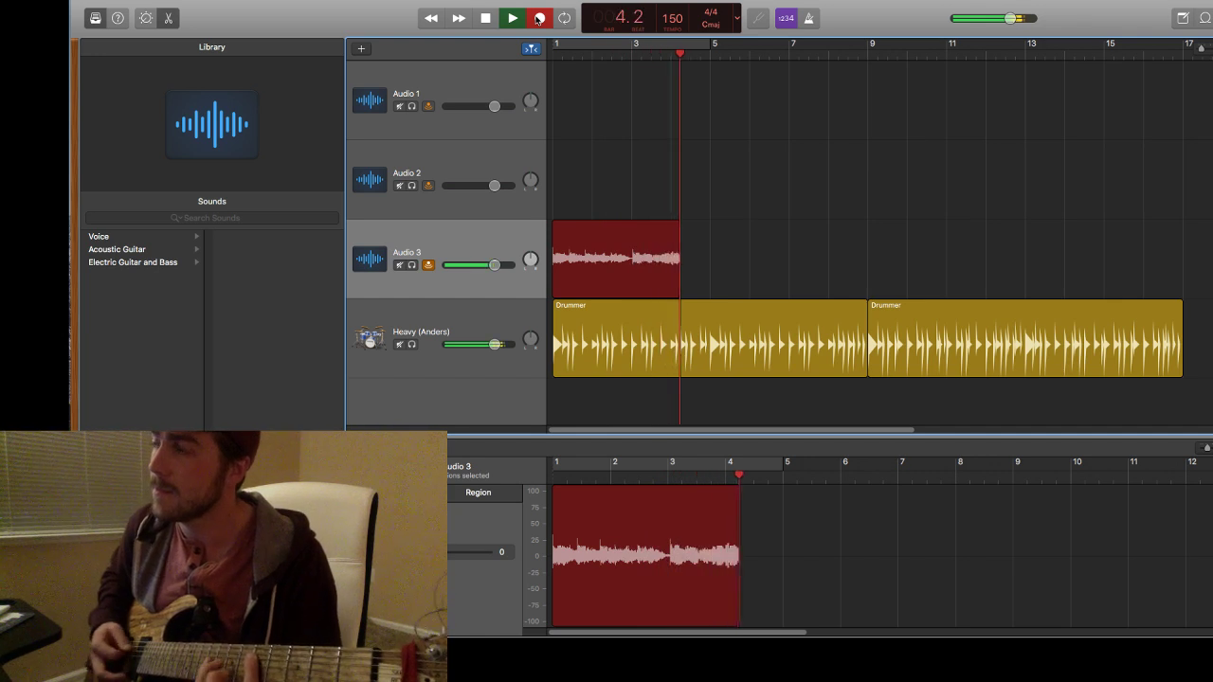
{"action": "key", "text": "space"}
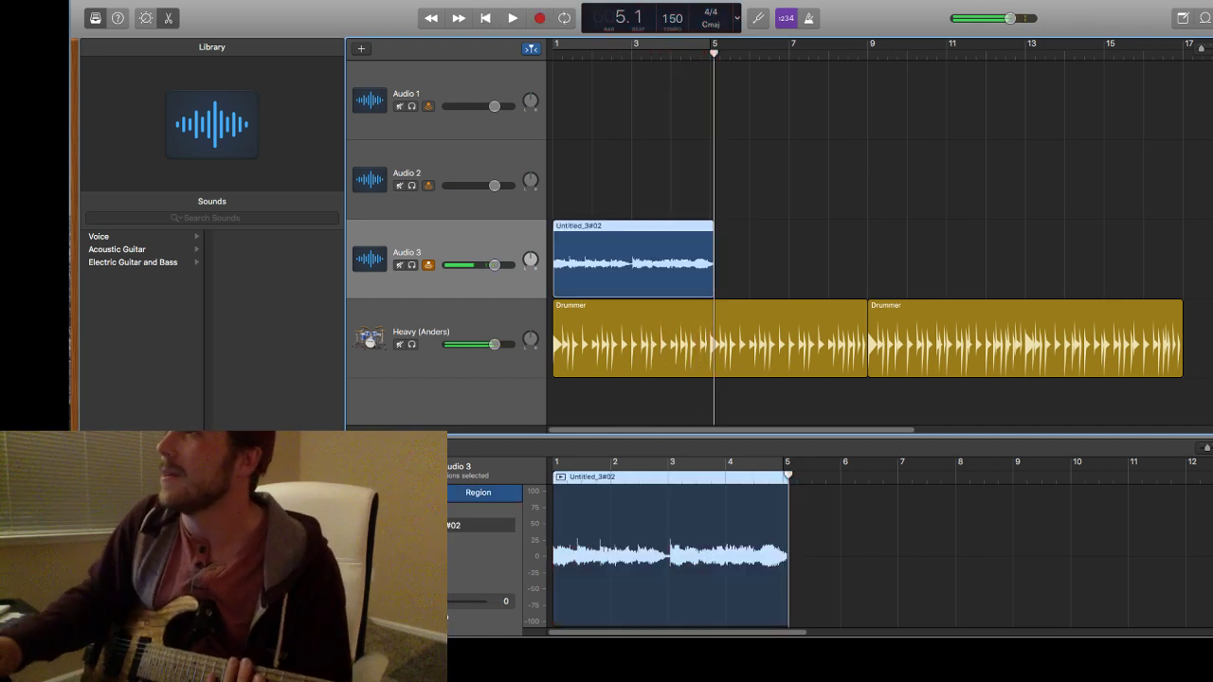
Set the project tempo to 131 and record a guitar take on Audio 3 from bar 1 to just past bar 17.
{"action": "left_click_drag", "start_coordinate": [672, 18], "coordinate": [672, 34]}
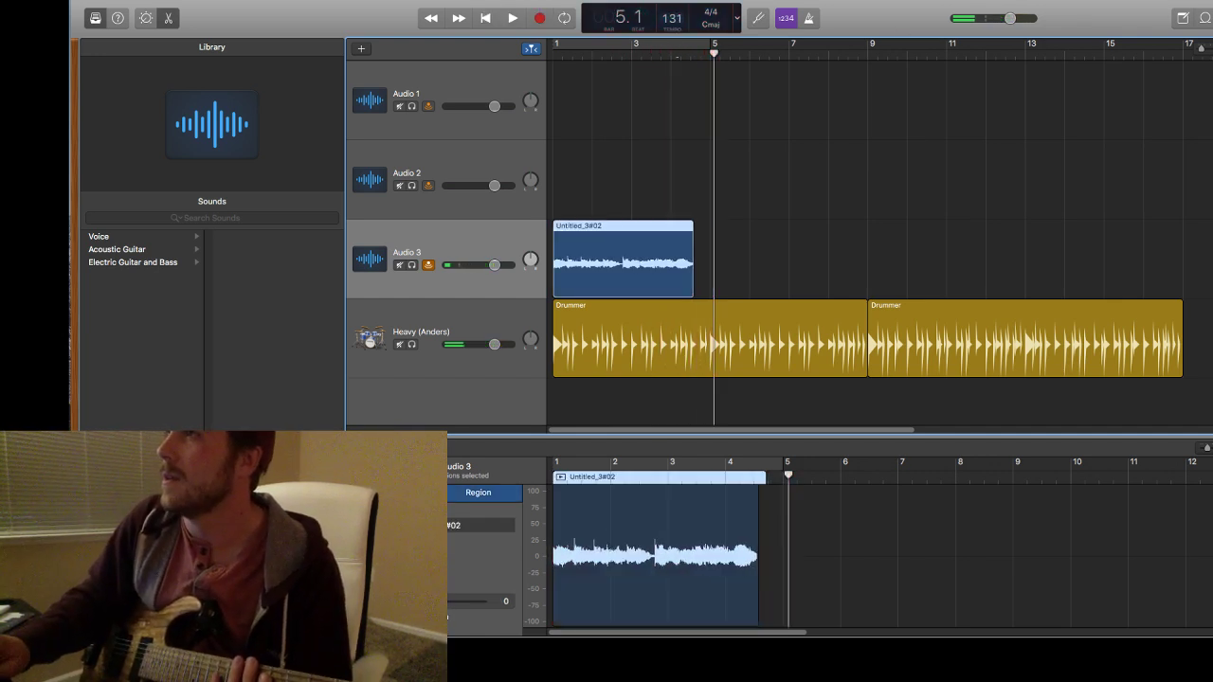
{"action": "left_click", "coordinate": [485, 18]}
{"action": "left_click", "coordinate": [540, 18]}
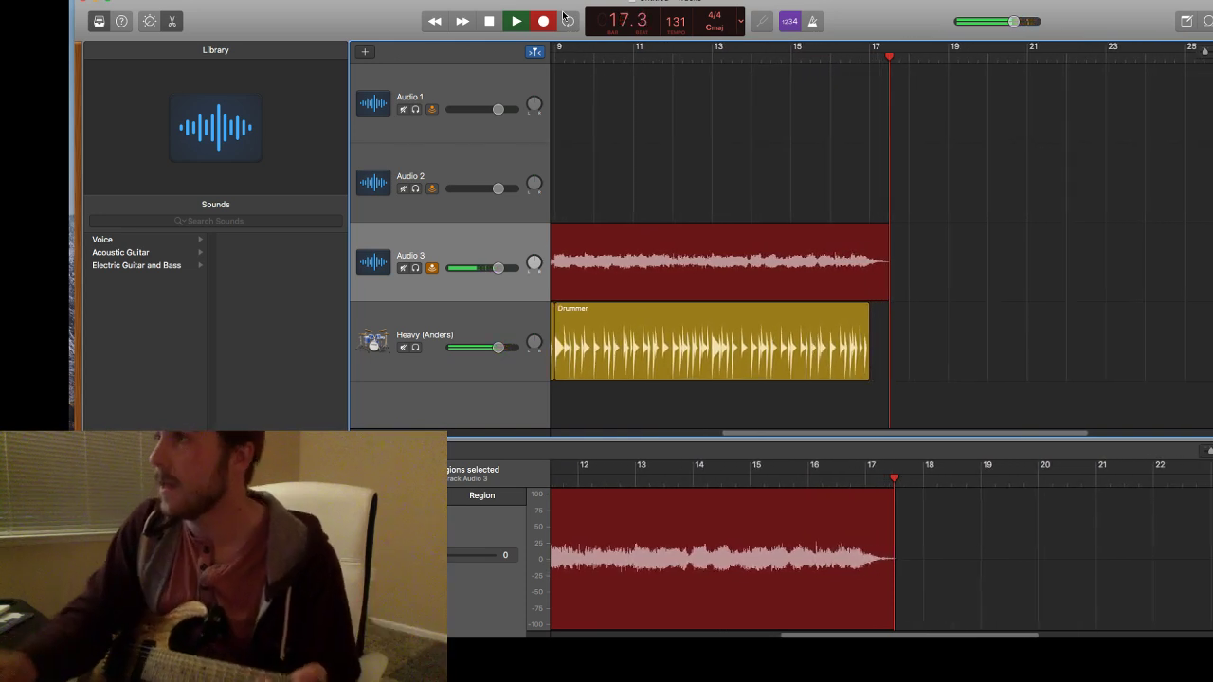
{"action": "key", "text": "space"}
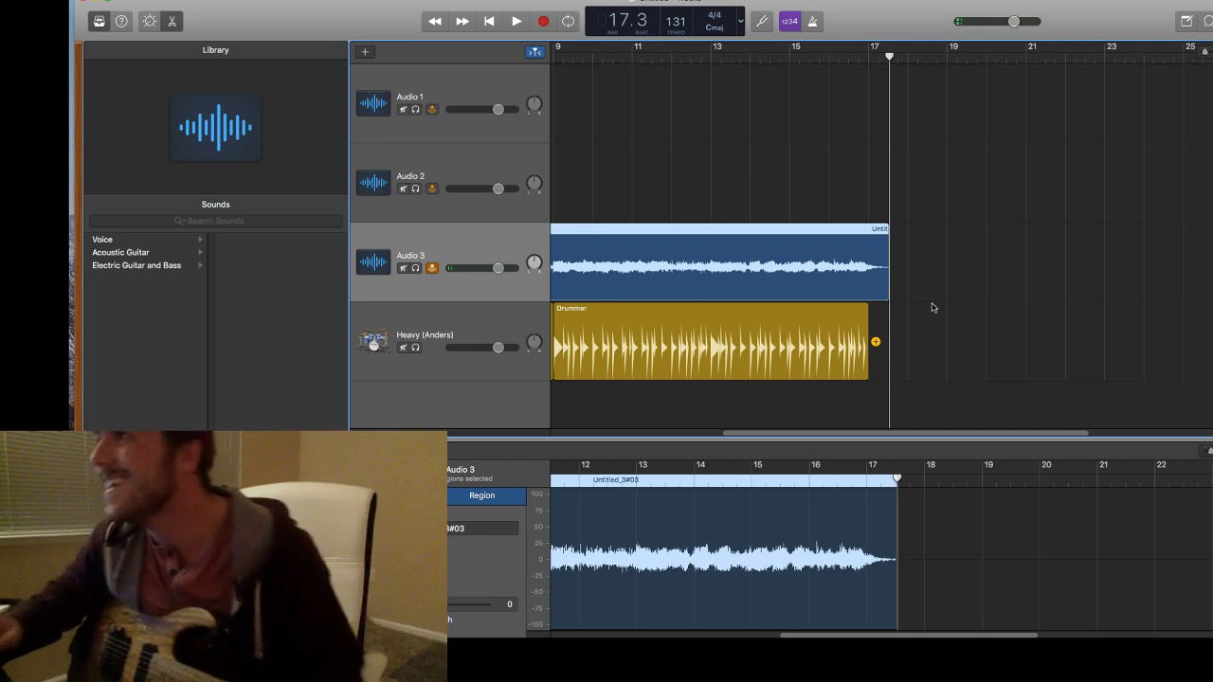
Play back the first bars of the guitar take with the drums from the start of the project.
{"action": "left_click", "coordinate": [499, 29]}
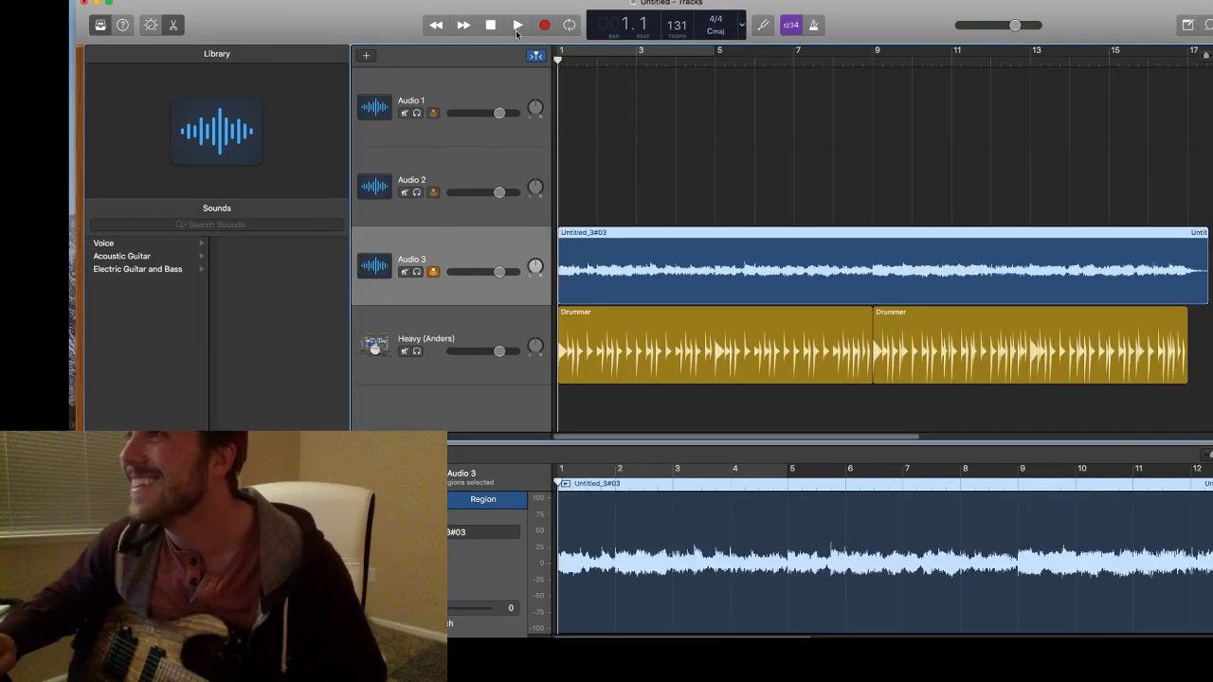
{"action": "key", "text": "space"}
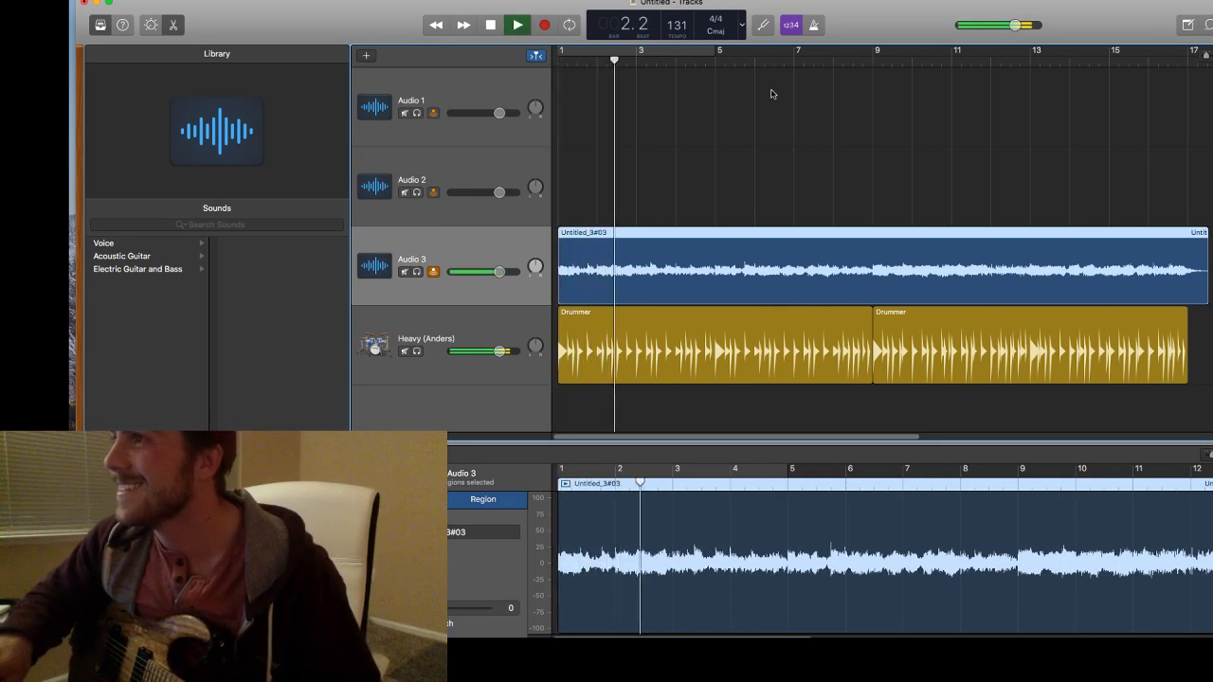
{"action": "key", "text": "space"}
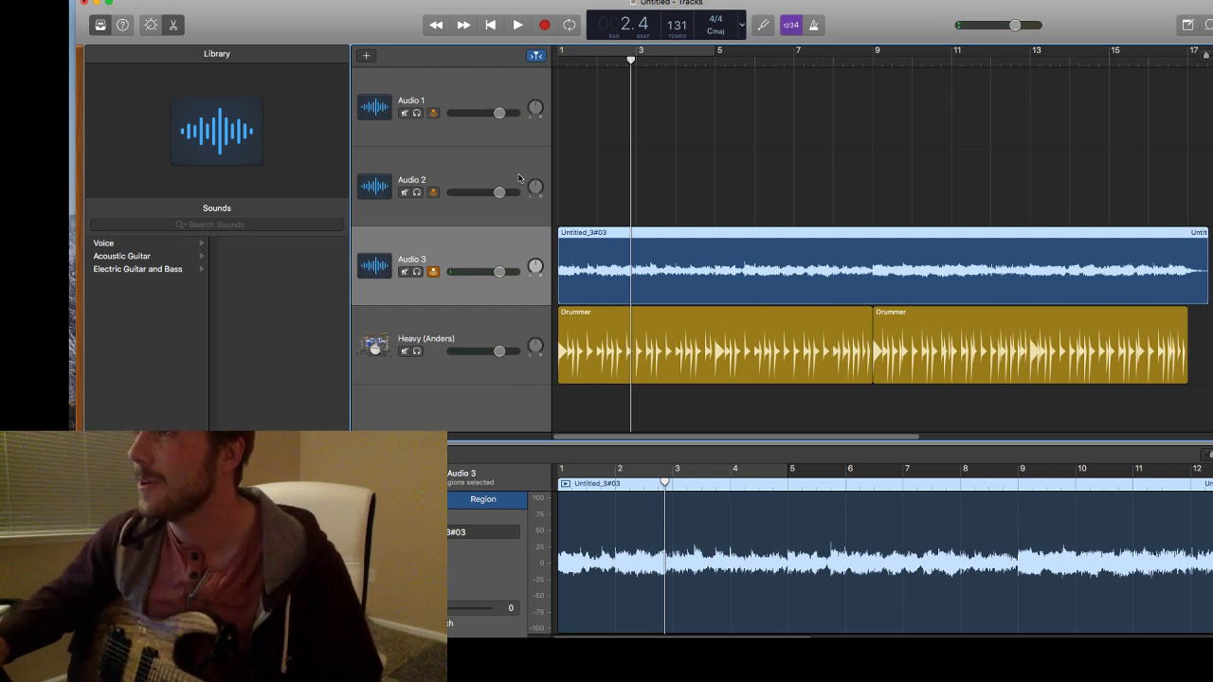
Record a guitar take on Audio 2 from bar 1 to just past bar 9.
{"action": "left_click", "coordinate": [489, 168]}
{"action": "left_click", "coordinate": [489, 24]}
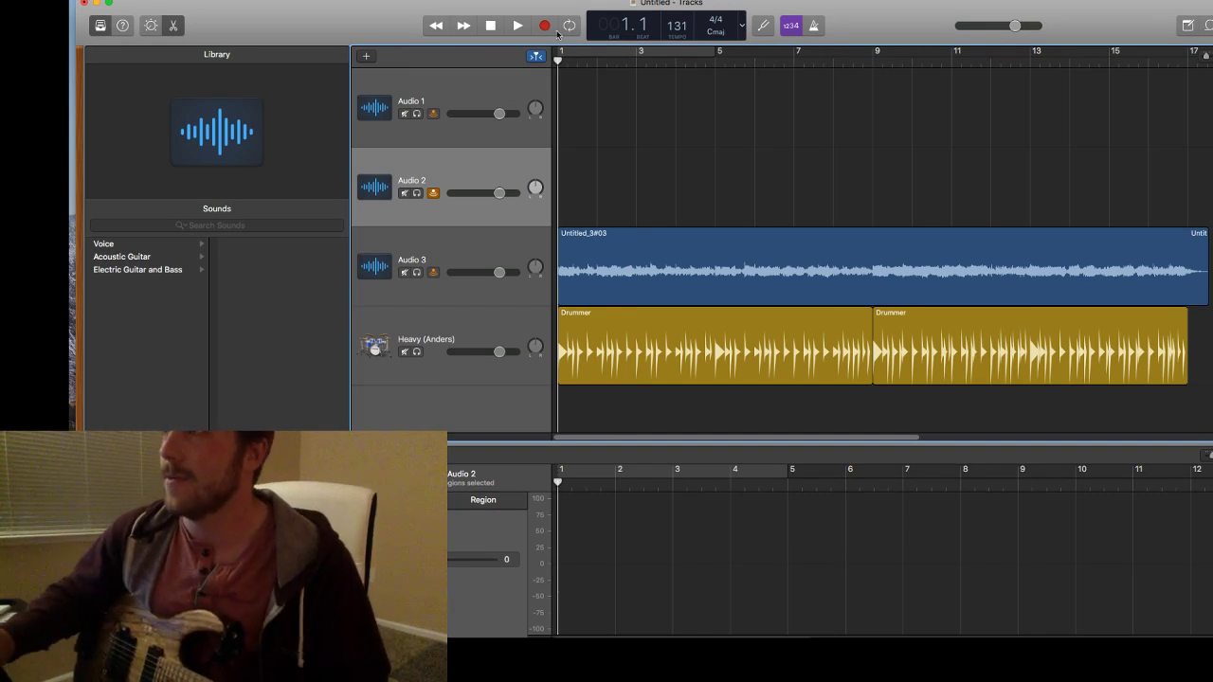
{"action": "left_click", "coordinate": [547, 30]}
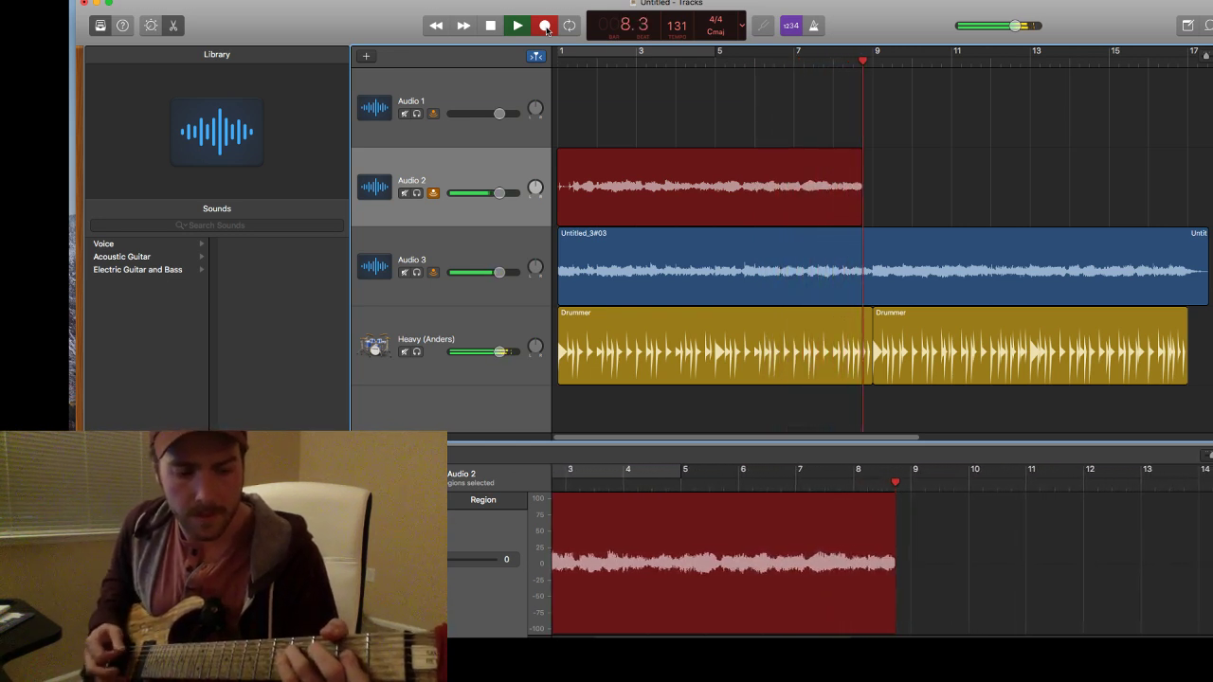
{"action": "left_click", "coordinate": [545, 28]}
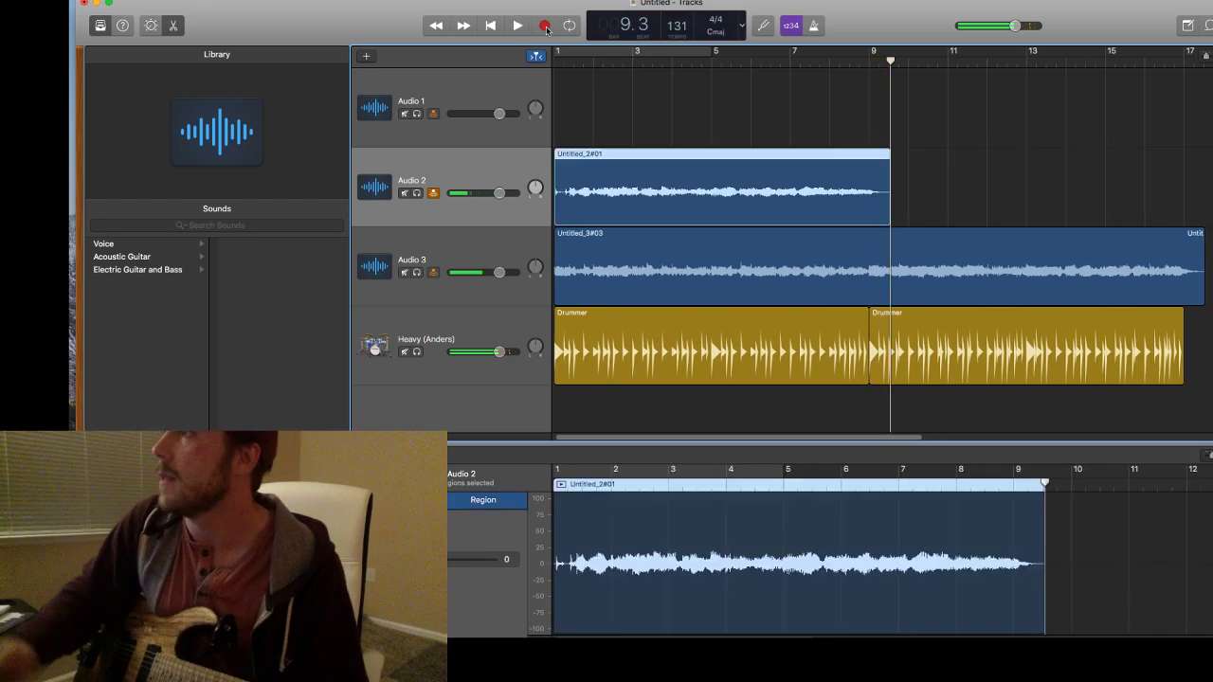
Delete the existing take on Audio 3 and record a new guitar take there from bar 1 to just past bar 9.
{"action": "left_click", "coordinate": [1148, 284]}
{"action": "key", "text": "Delete"}
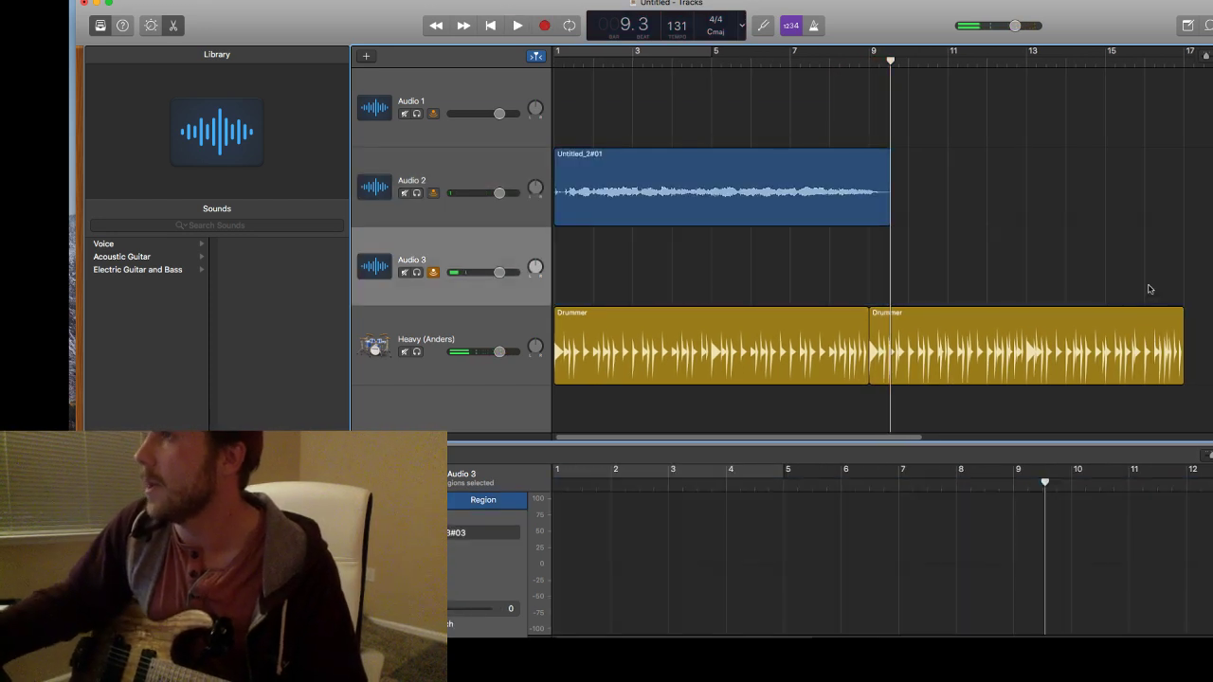
{"action": "left_click", "coordinate": [492, 27]}
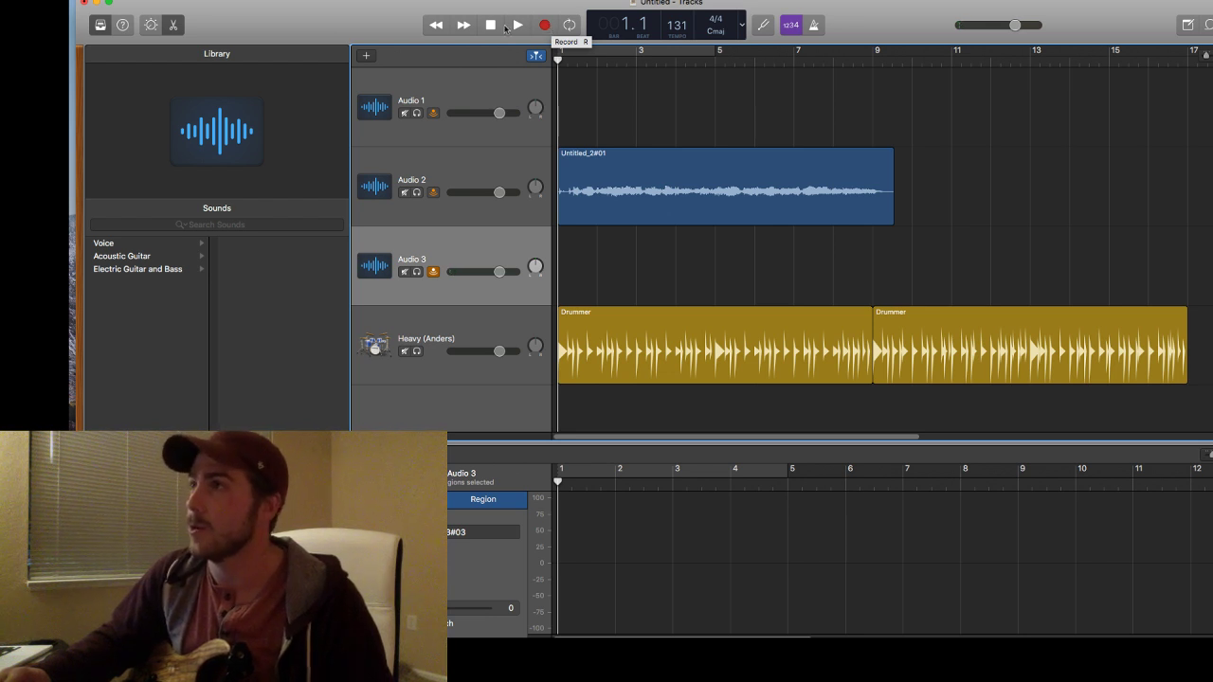
{"action": "left_click", "coordinate": [547, 27]}
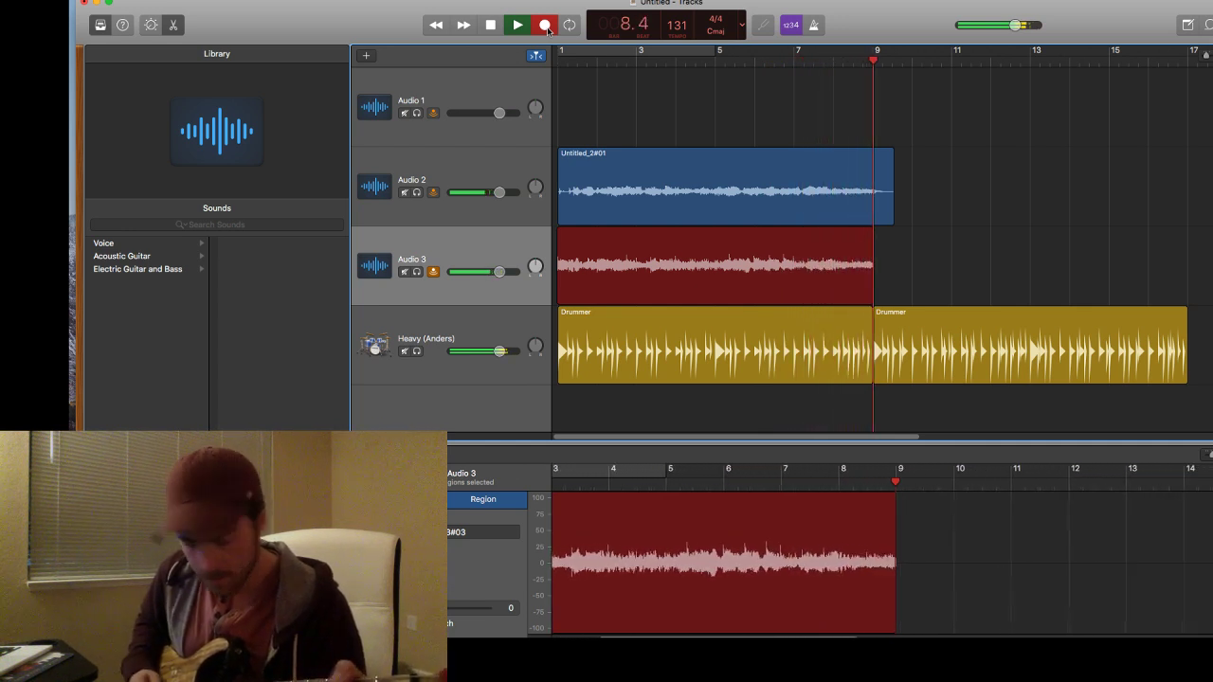
{"action": "key", "text": "space"}
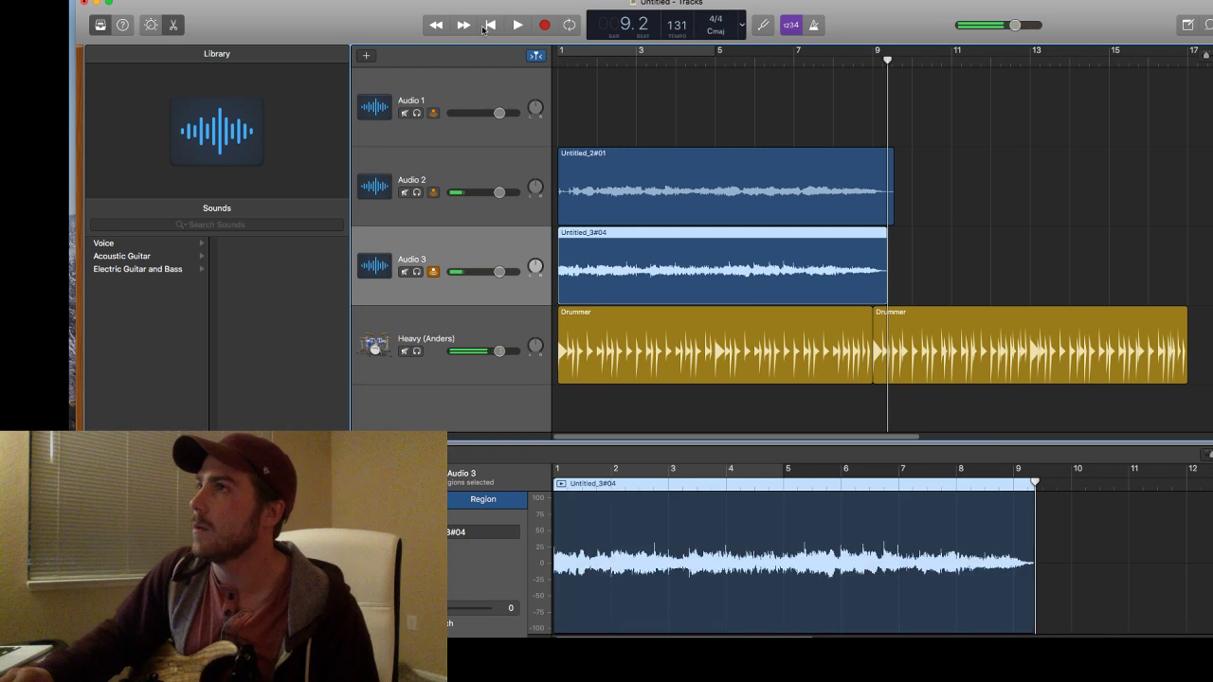
Record a new guitar take over the existing region on Audio 2, from bar 1 to just past bar 9.
{"action": "left_click", "coordinate": [489, 25]}
{"action": "left_click", "coordinate": [510, 143]}
{"action": "left_click", "coordinate": [513, 158]}
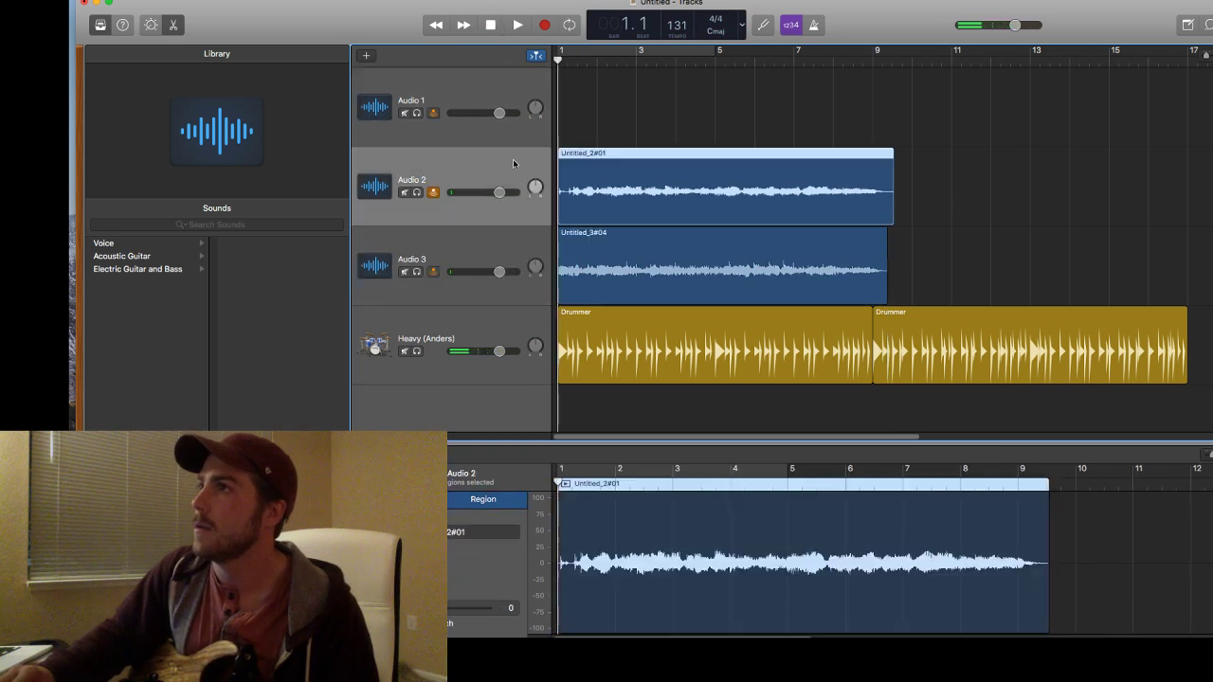
{"action": "left_click", "coordinate": [537, 28]}
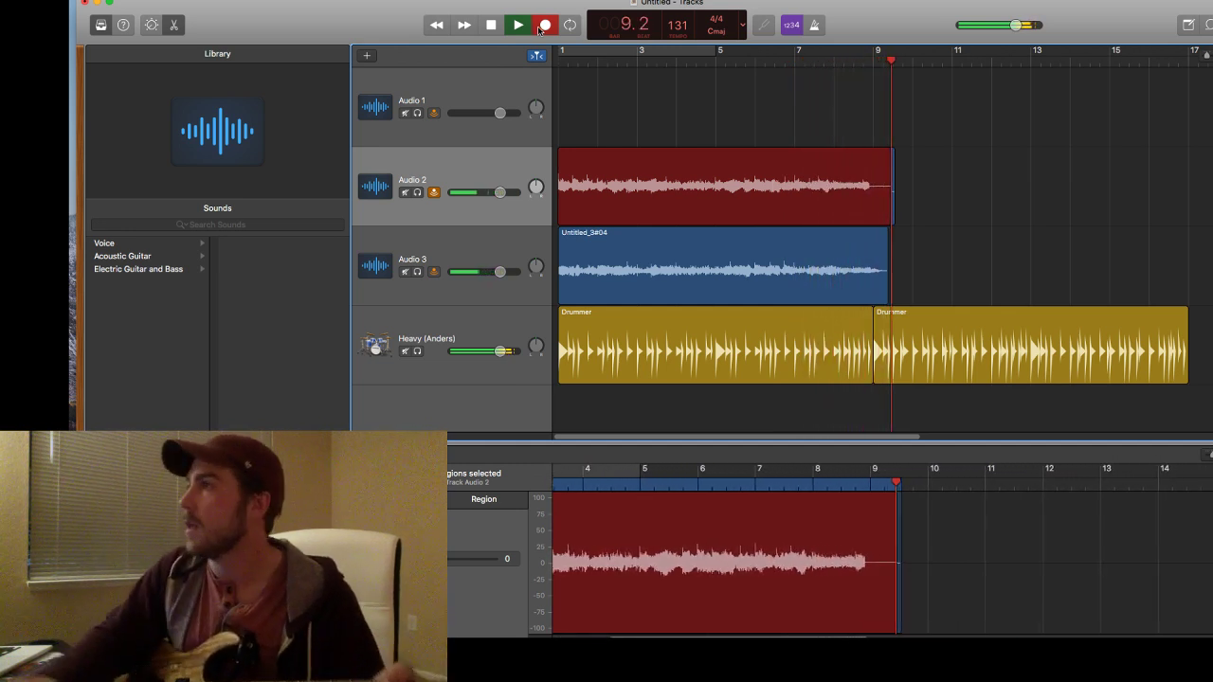
{"action": "left_click", "coordinate": [540, 27]}
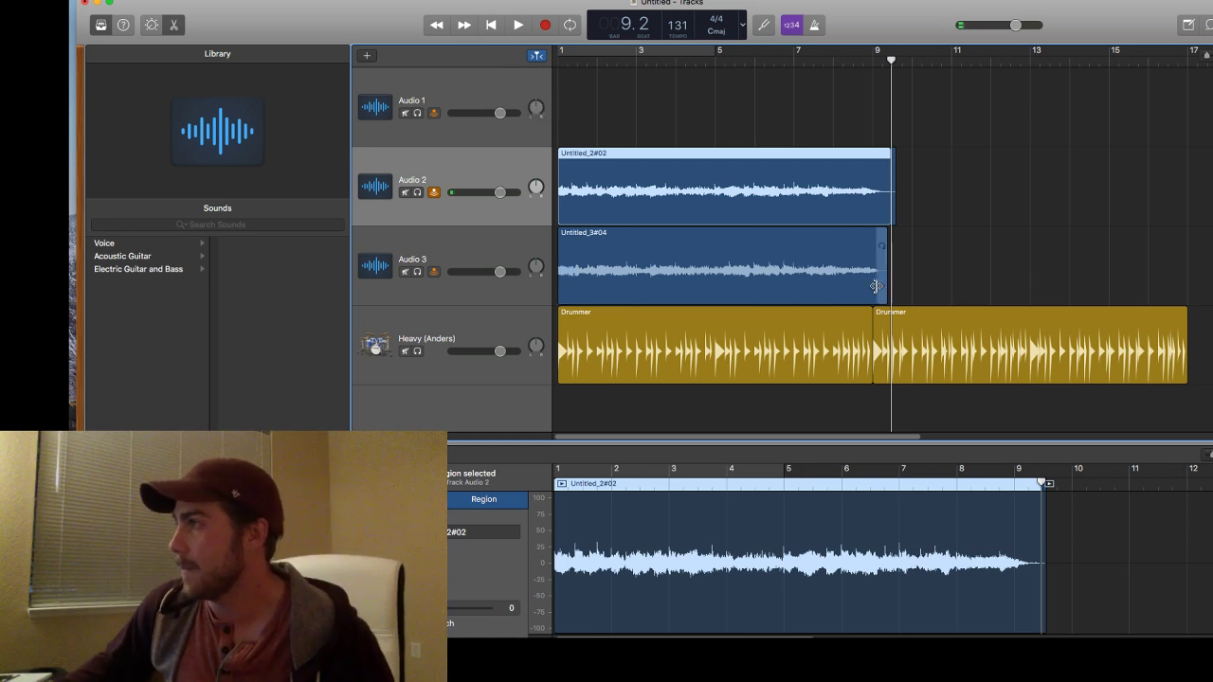
Trim the ends of the guitar regions on Audio 3 and Audio 2 to bar 9.
{"action": "left_click_drag", "start_coordinate": [875, 286], "coordinate": [857, 286]}
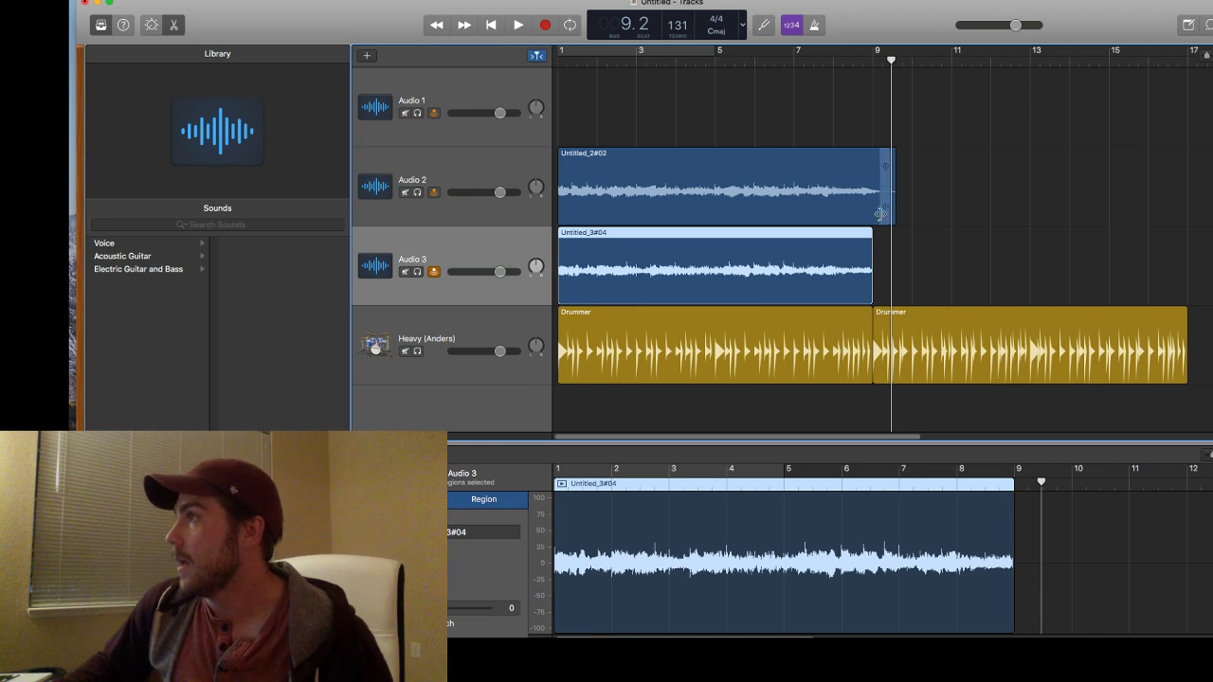
{"action": "left_click_drag", "start_coordinate": [880, 214], "coordinate": [858, 212]}
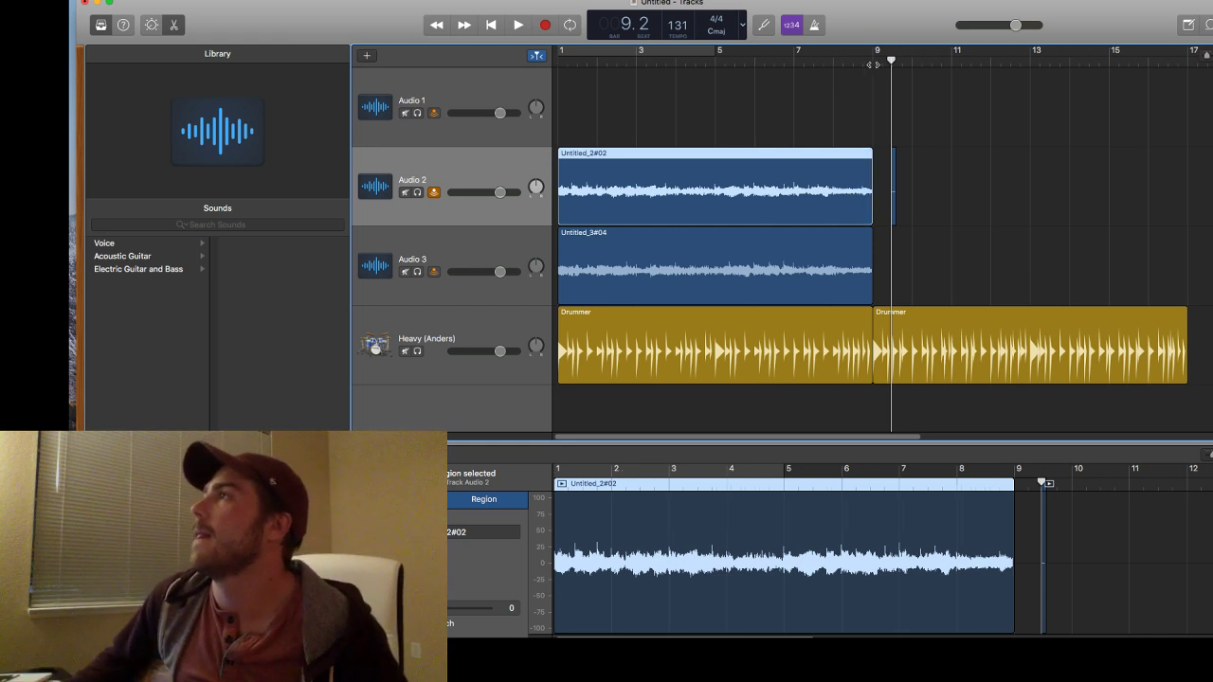
Try a guitar take on Audio 2 from bar 9 with No Feedback Protection, and delete the recorded region.
{"action": "left_click", "coordinate": [872, 63]}
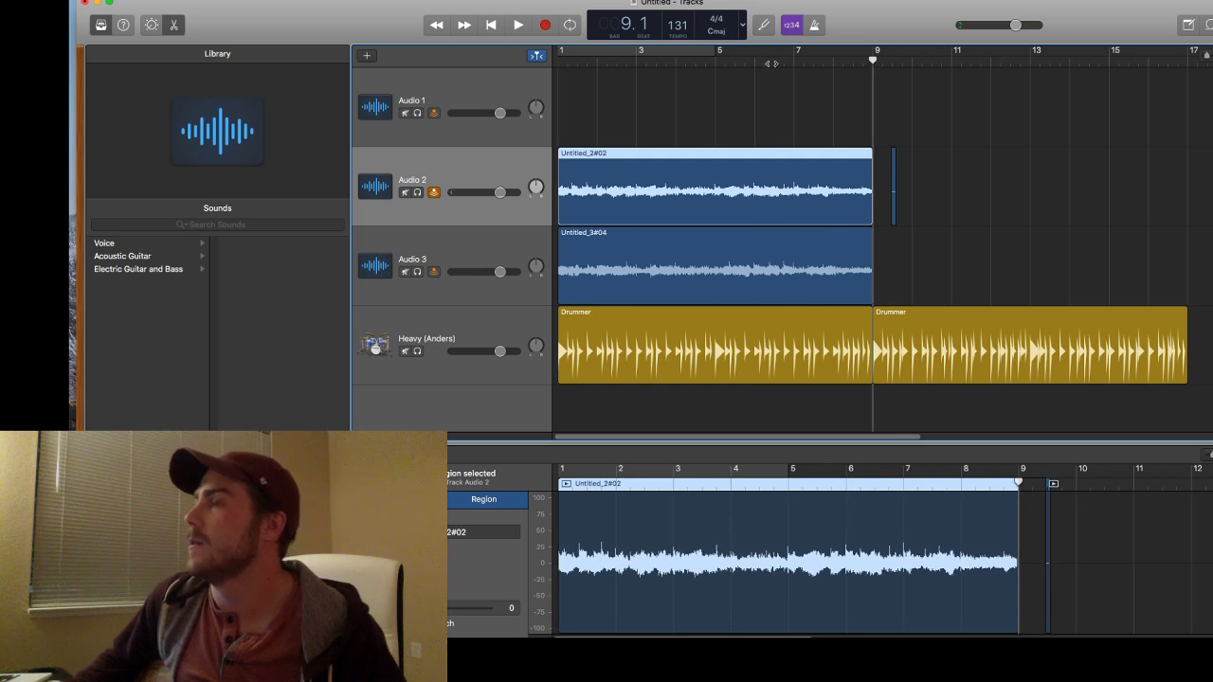
{"action": "left_click", "coordinate": [544, 26]}
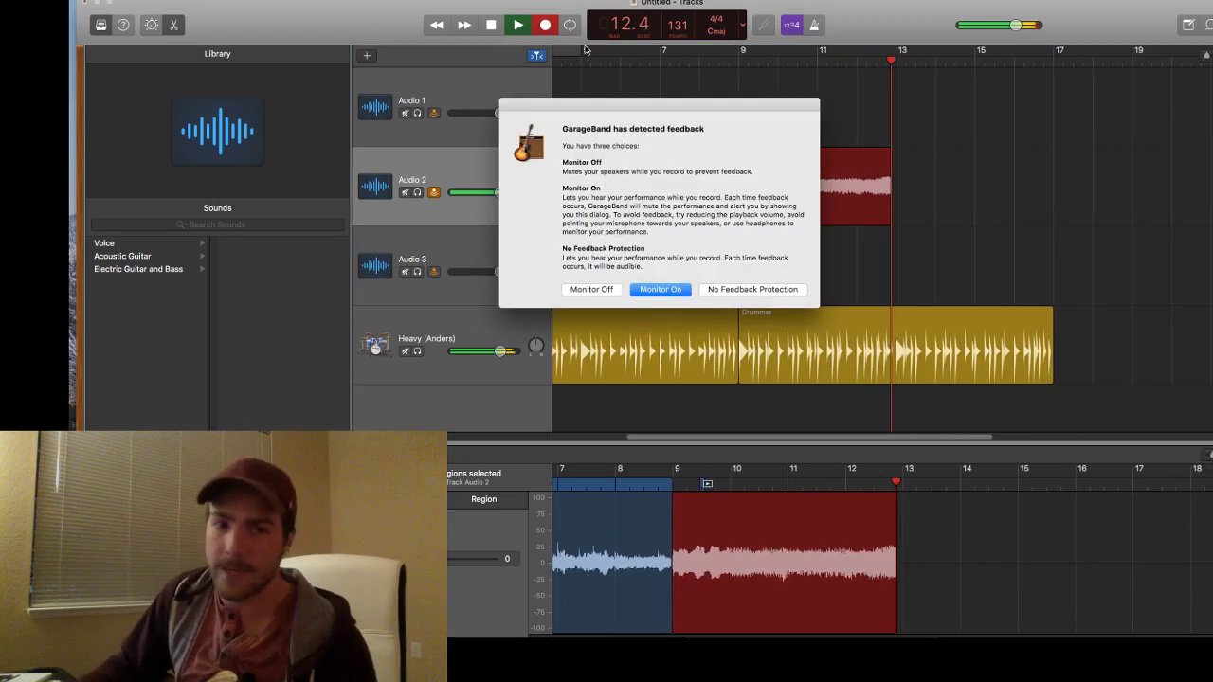
{"action": "left_click", "coordinate": [730, 290]}
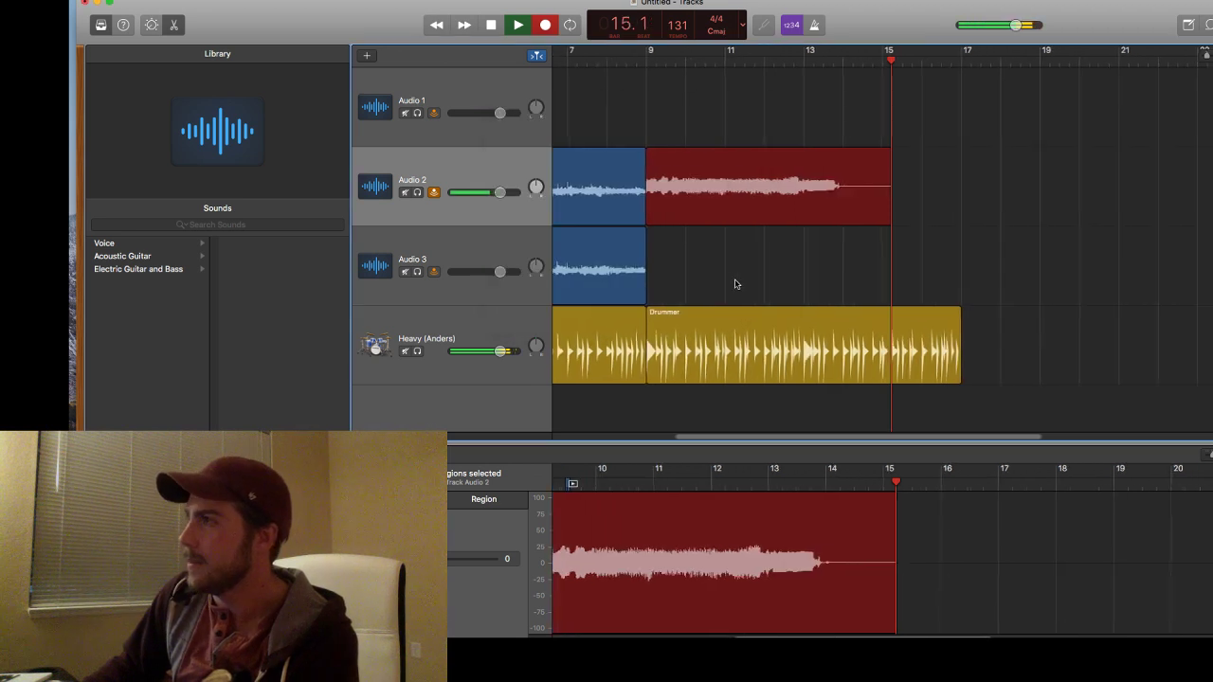
{"action": "key", "text": "space"}
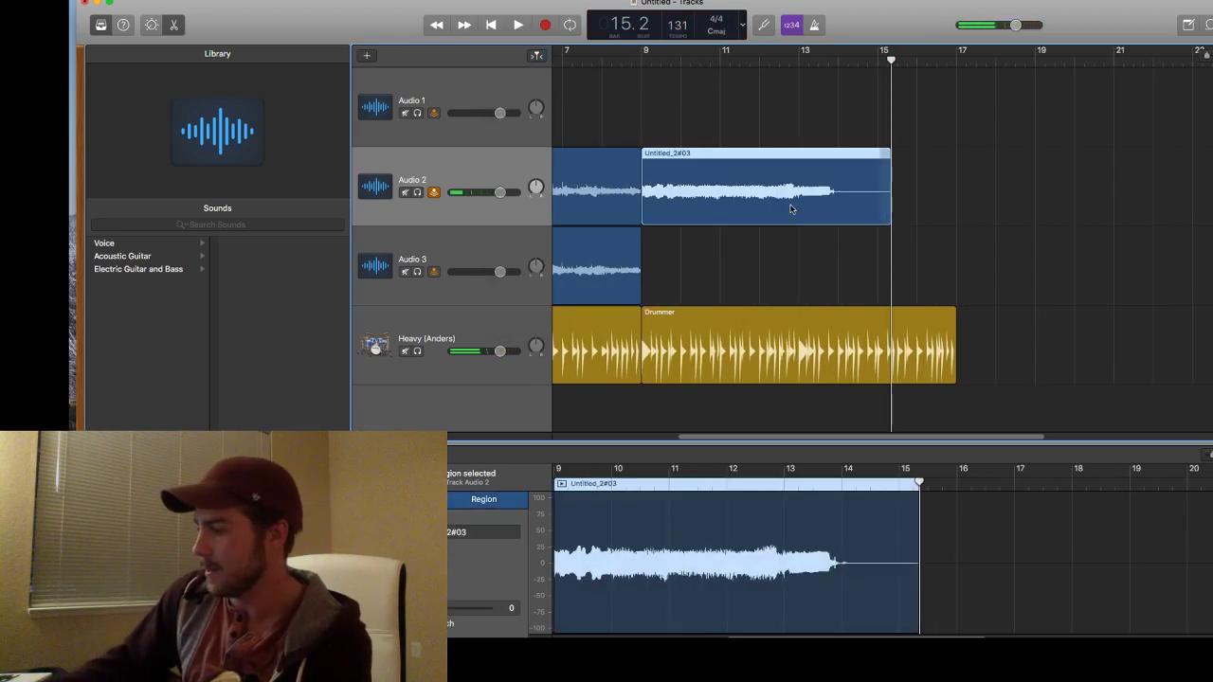
{"action": "key", "text": "Delete"}
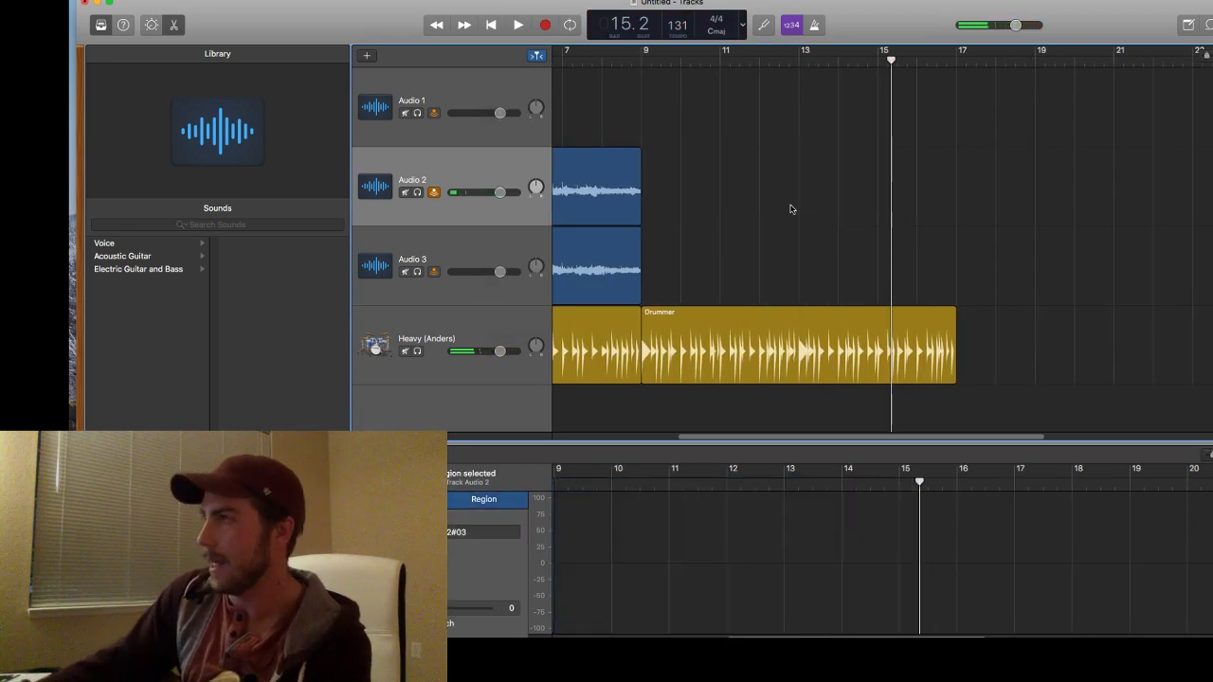
Record a second-section guitar take on Audio 2 from bar 9 to just past bar 17.
{"action": "left_click", "coordinate": [640, 62]}
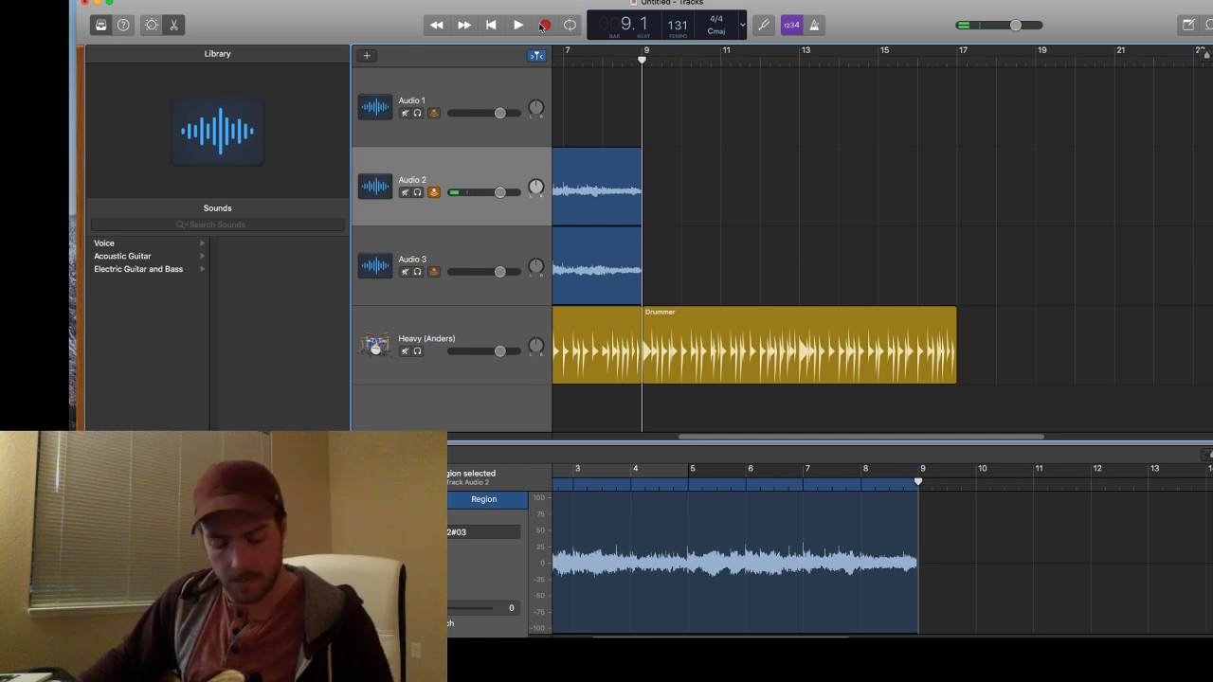
{"action": "left_click", "coordinate": [542, 25]}
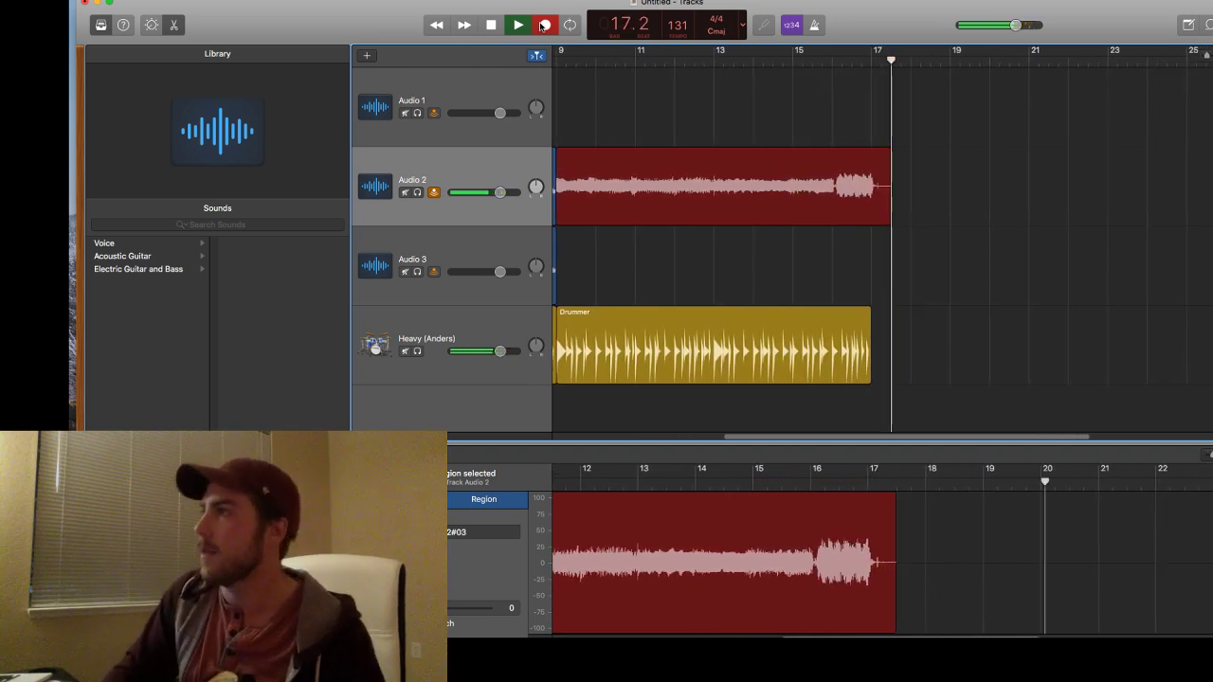
{"action": "left_click", "coordinate": [541, 26]}
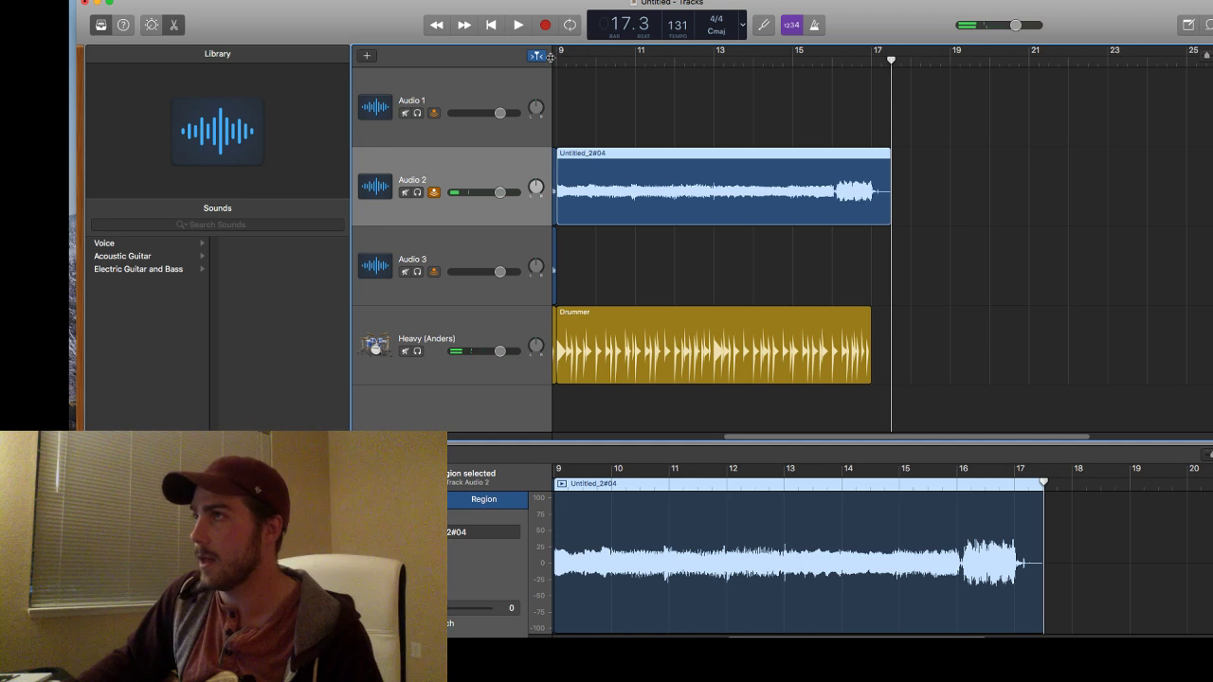
Record a matching guitar take on Audio 3 from bar 9 to just past bar 17.
{"action": "key", "text": "Return"}
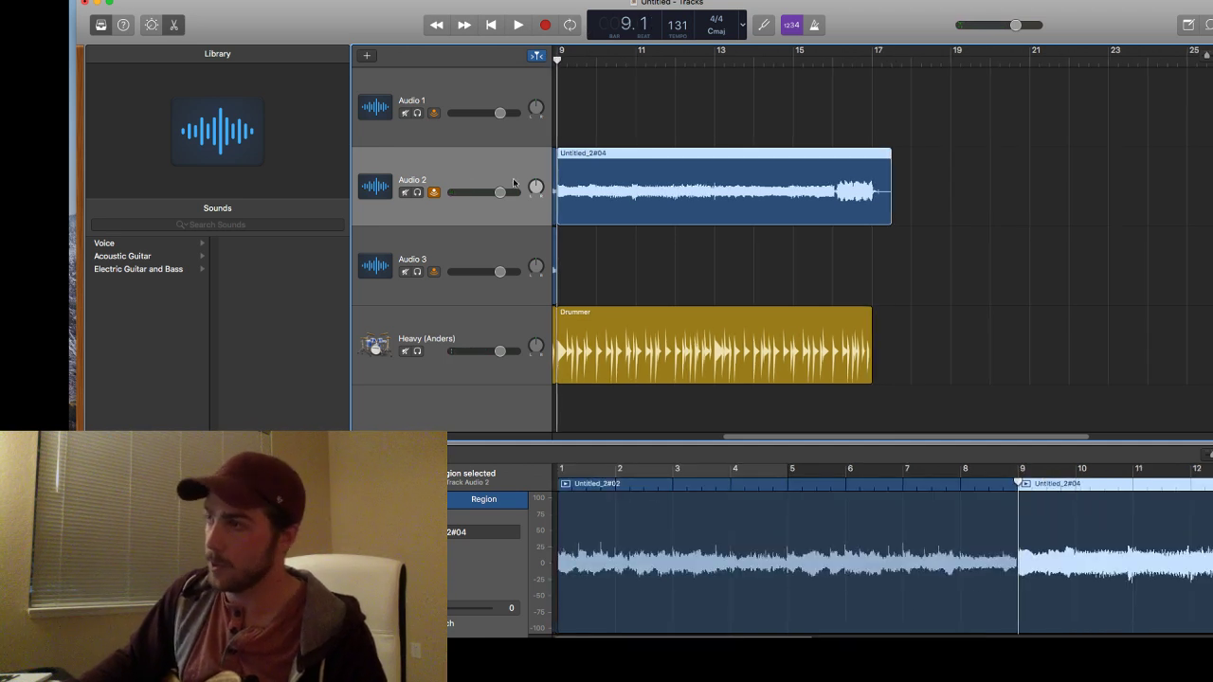
{"action": "left_click", "coordinate": [508, 239]}
{"action": "left_click", "coordinate": [544, 24]}
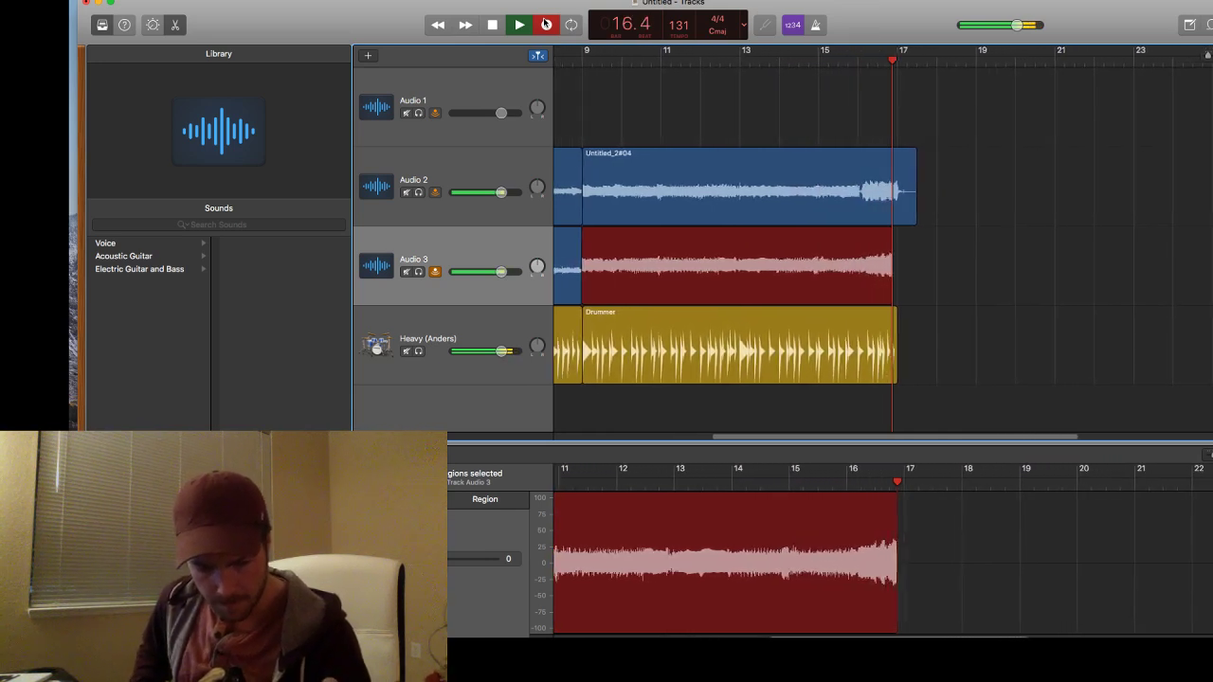
{"action": "left_click", "coordinate": [546, 24]}
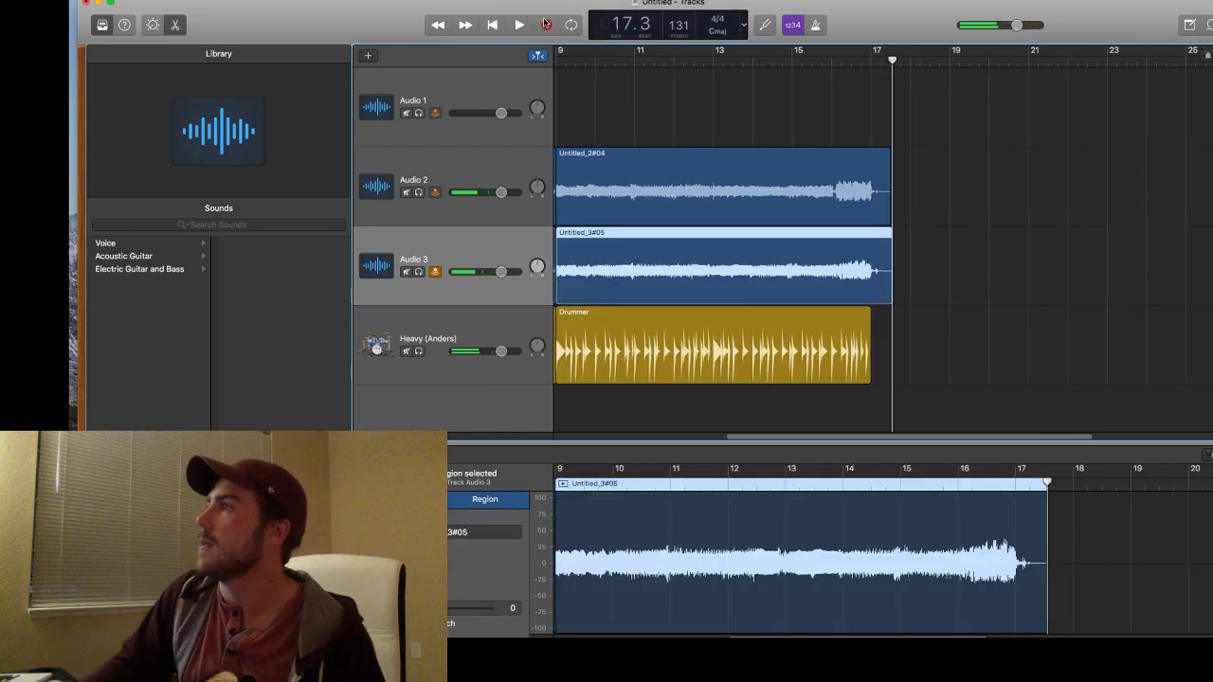
Trim the ends of the second guitar regions on Audio 3 and Audio 2 to bar 17.
{"action": "left_click_drag", "start_coordinate": [891, 281], "coordinate": [871, 279]}
{"action": "left_click", "coordinate": [874, 216]}
{"action": "left_click_drag", "start_coordinate": [875, 216], "coordinate": [870, 216]}
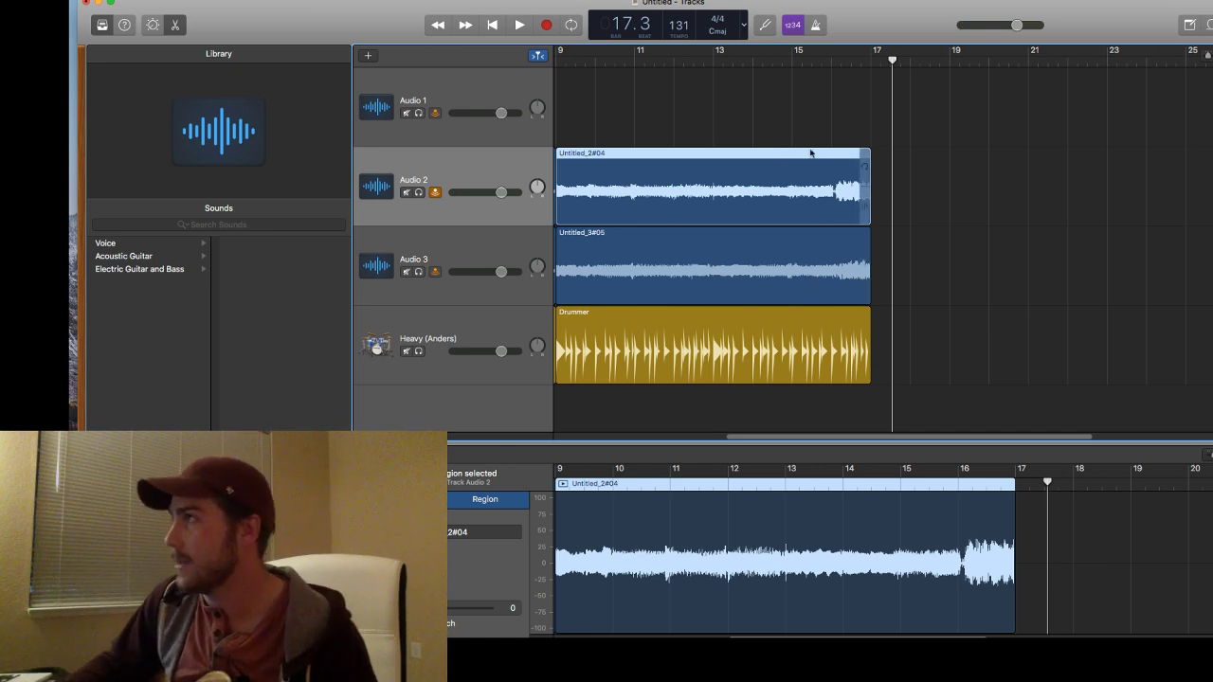
Add a drummer region from bar 17 to 25, make it louder and fully complex, set Kick & Snare to 8, and raise the swing.
{"action": "left_click", "coordinate": [864, 63]}
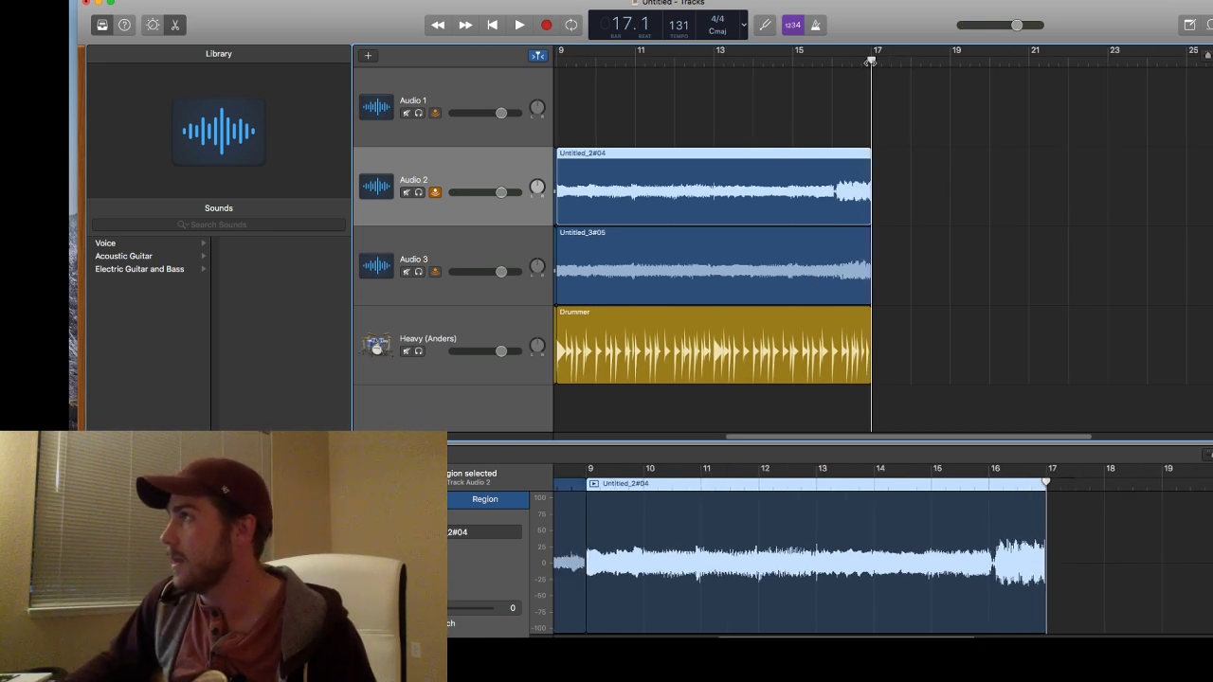
{"action": "left_click", "coordinate": [840, 372]}
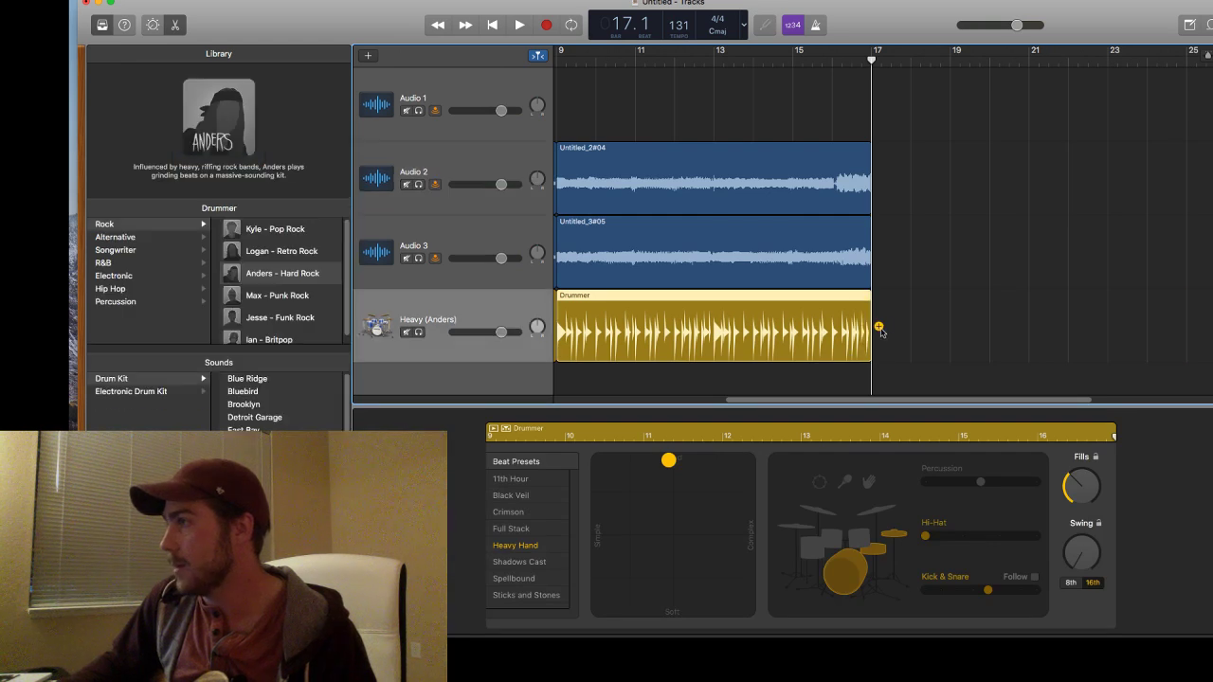
{"action": "left_click", "coordinate": [879, 327]}
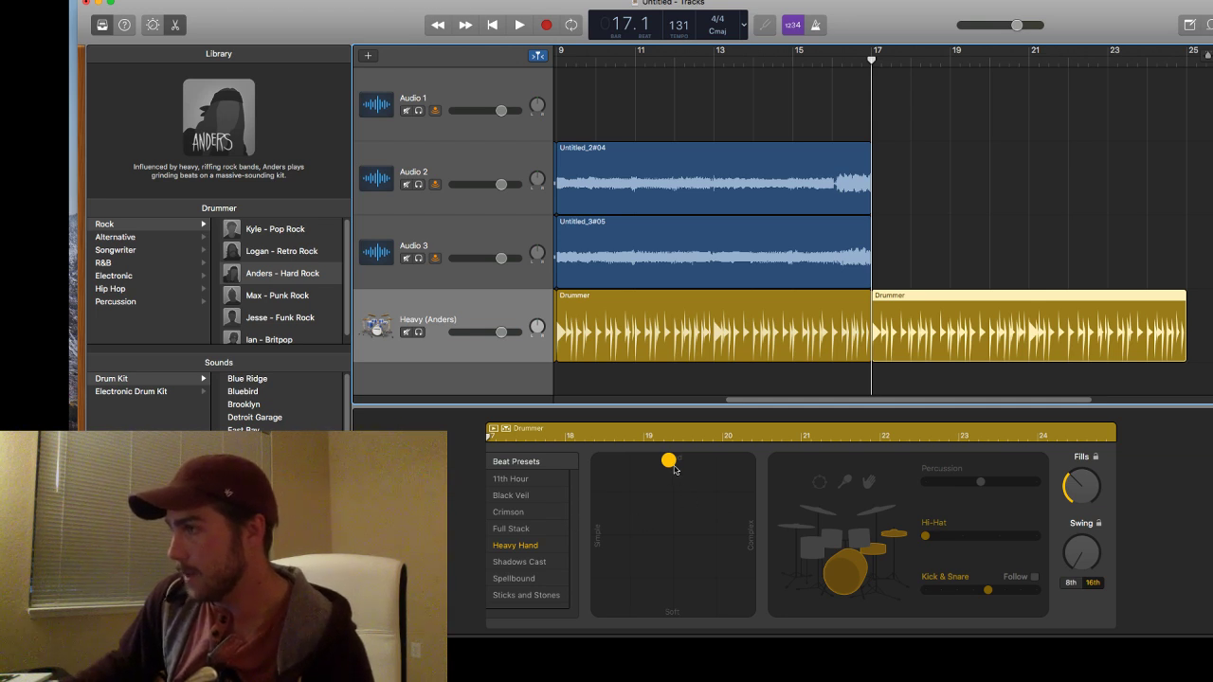
{"action": "left_click_drag", "start_coordinate": [674, 468], "coordinate": [751, 464]}
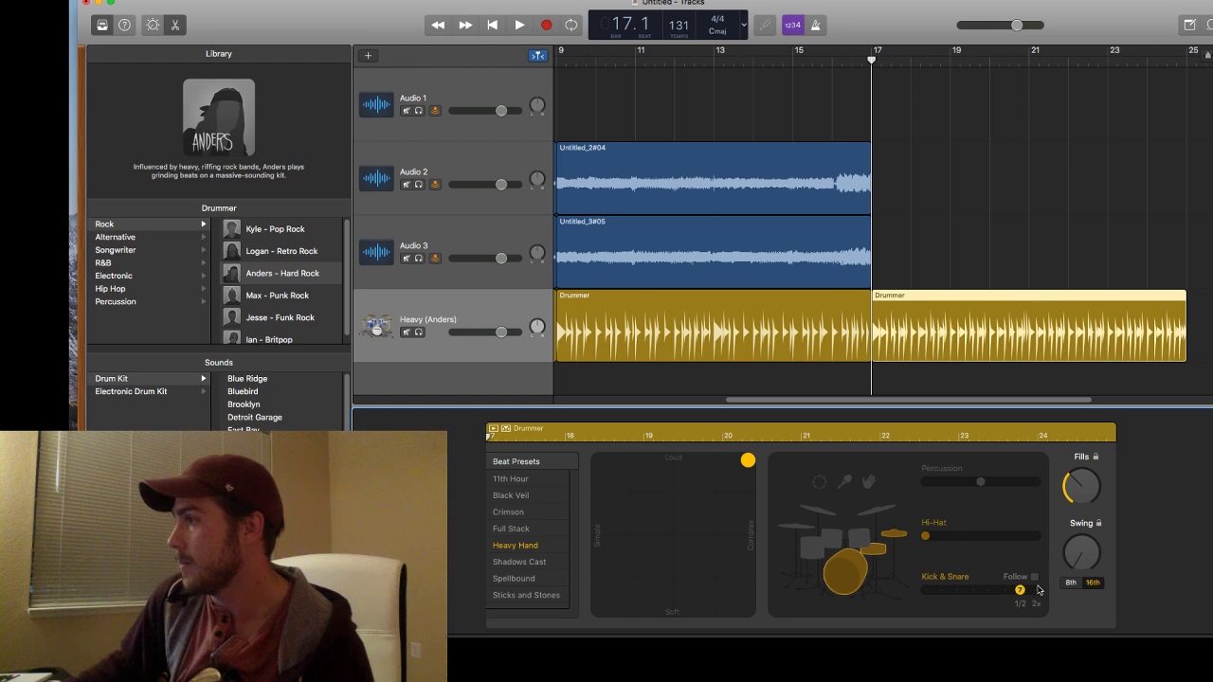
{"action": "left_click", "coordinate": [1038, 588]}
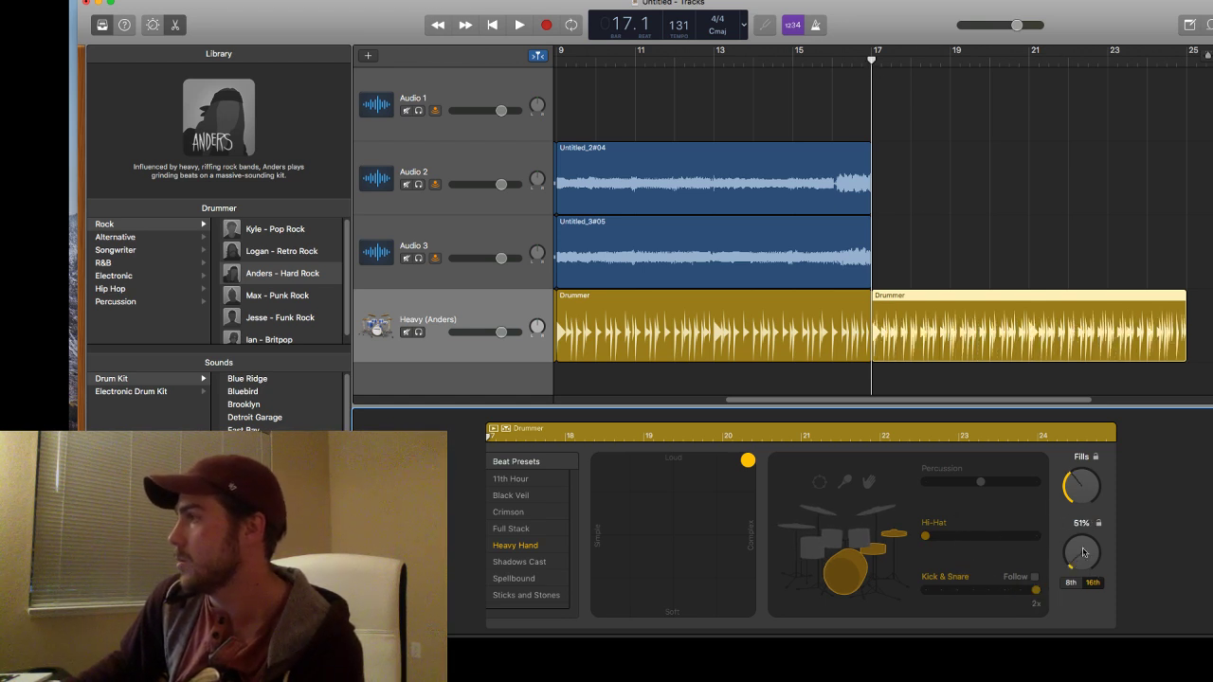
{"action": "left_click_drag", "start_coordinate": [1082, 554], "coordinate": [1081, 542]}
Record a third-section guitar take on Audio 2 from bar 17 to about bar 22.
{"action": "left_click_drag", "start_coordinate": [870, 65], "coordinate": [870, 65]}
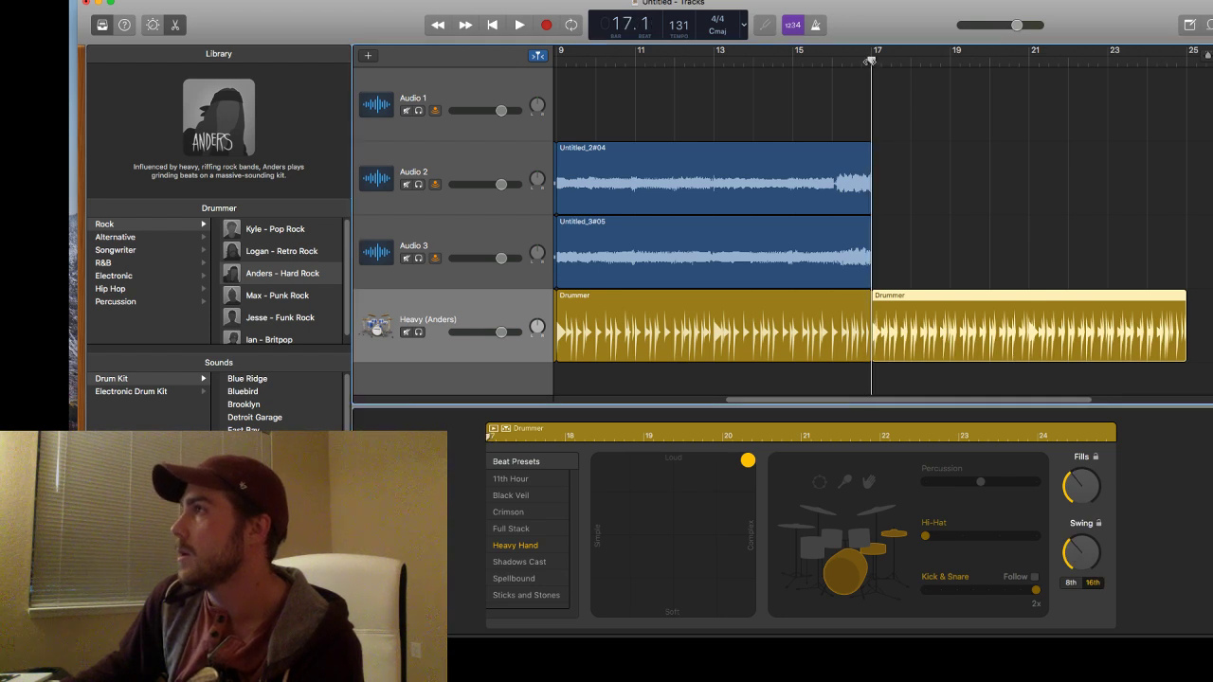
{"action": "left_click", "coordinate": [482, 161]}
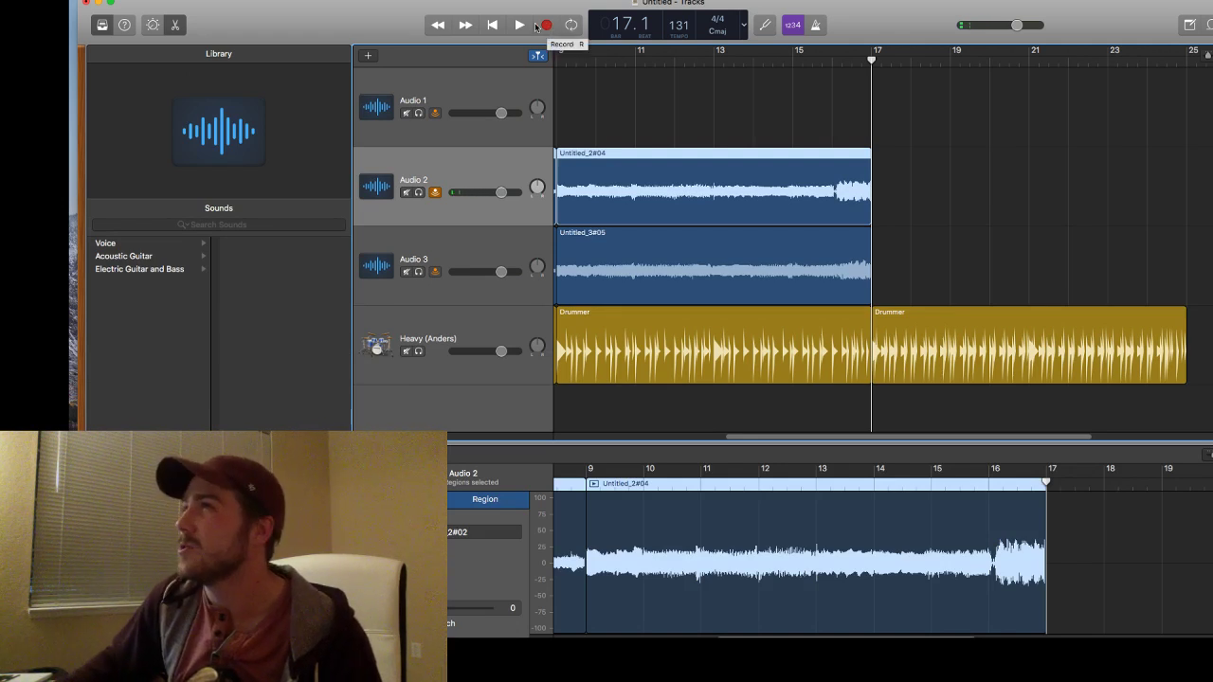
{"action": "left_click", "coordinate": [538, 27]}
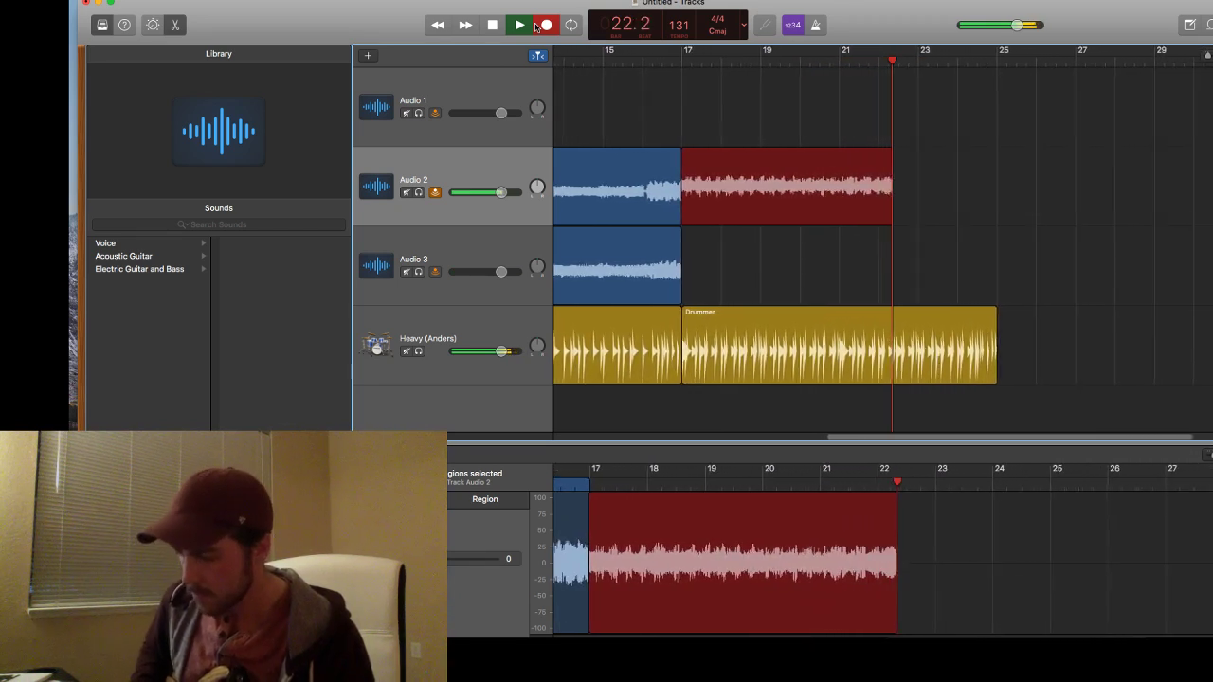
{"action": "left_click", "coordinate": [535, 27]}
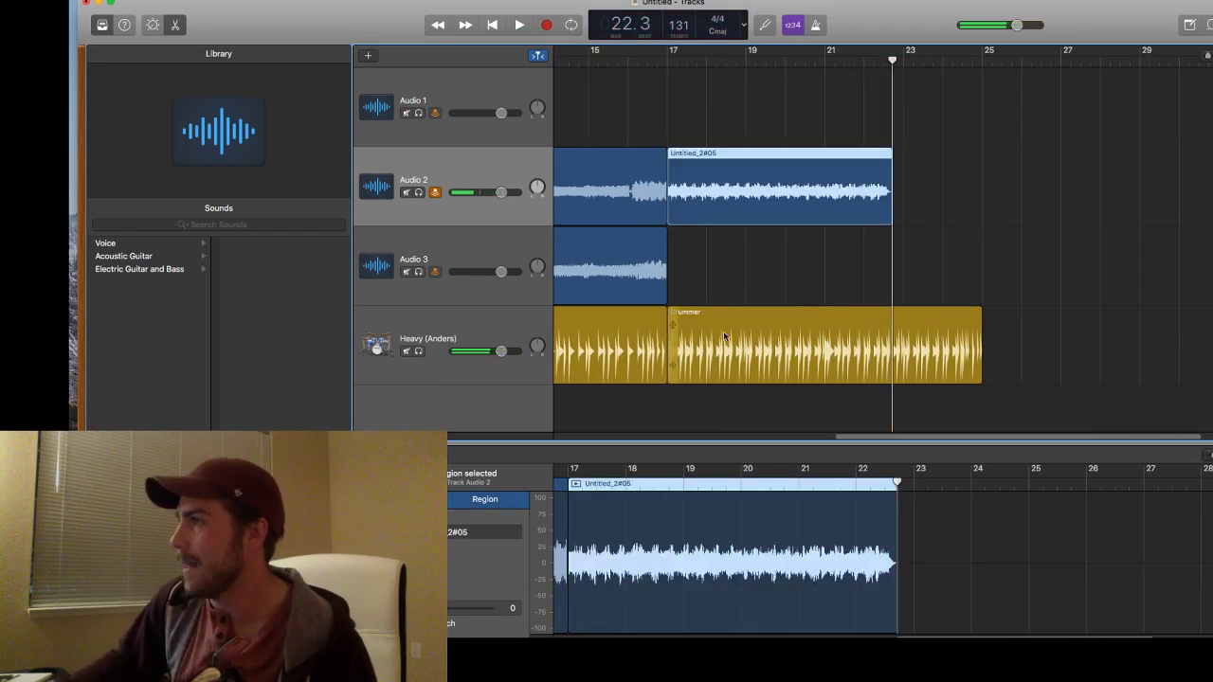
Make the drummer region at bar 17 softer and less complex, and set its Kick & Snare to 5.
{"action": "left_click", "coordinate": [723, 331]}
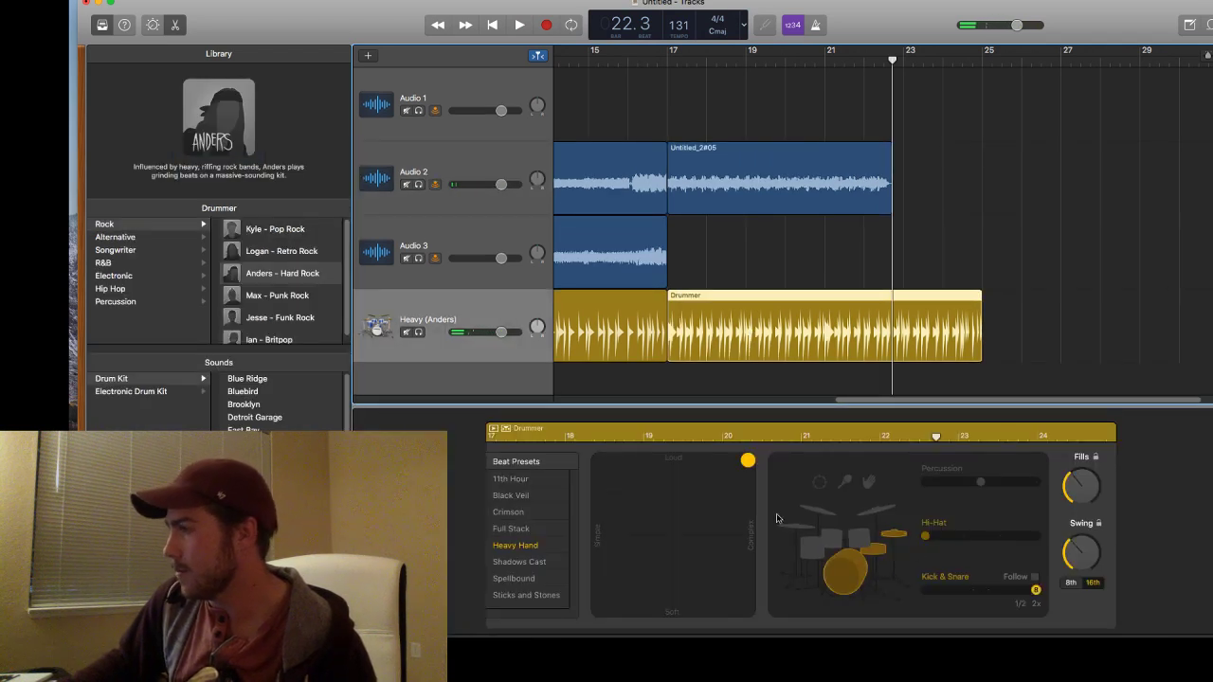
{"action": "left_click_drag", "start_coordinate": [675, 481], "coordinate": [693, 504]}
{"action": "left_click_drag", "start_coordinate": [1036, 589], "coordinate": [989, 589]}
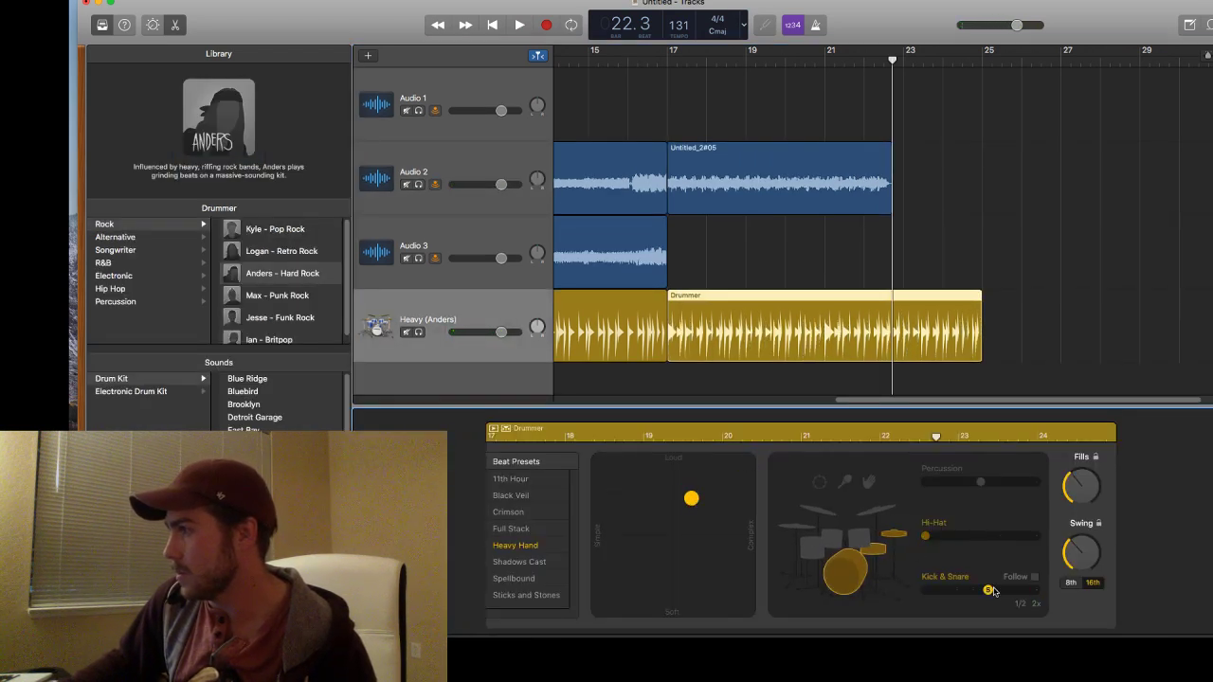
Return the playhead to bar 17 with cycling off, cancel recording on the drummer track, and select Audio 3.
{"action": "left_click", "coordinate": [673, 58]}
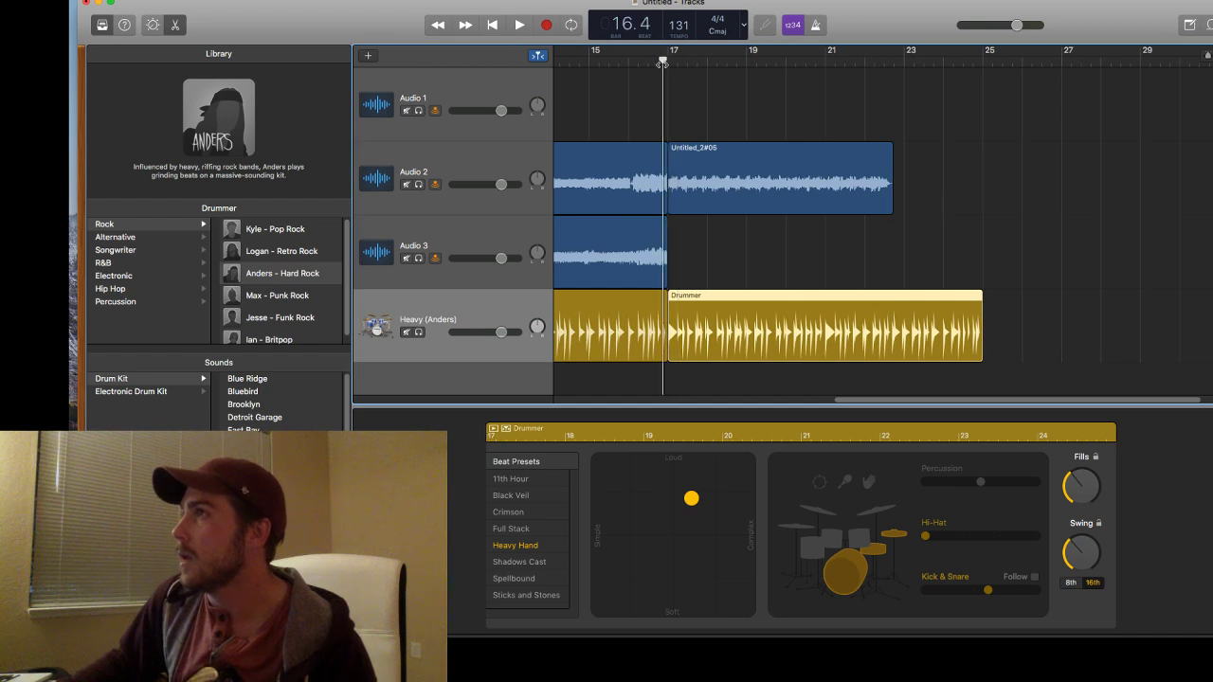
{"action": "key", "text": "c"}
{"action": "left_click", "coordinate": [668, 59]}
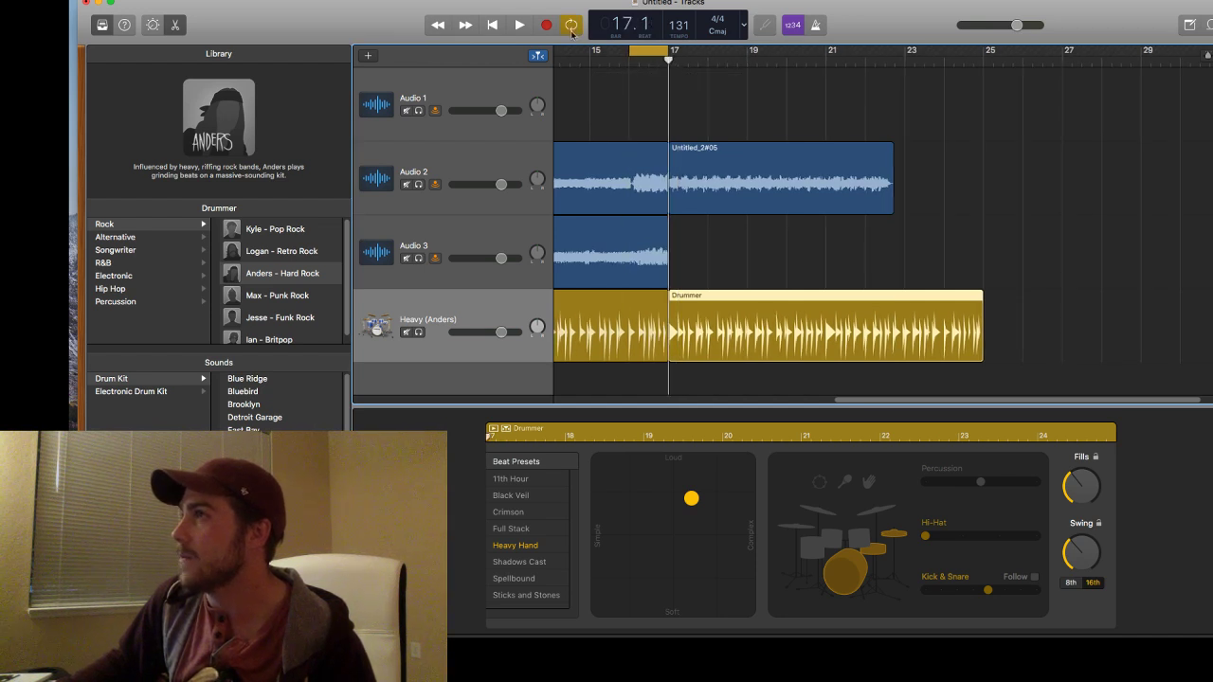
{"action": "left_click", "coordinate": [570, 24]}
{"action": "left_click", "coordinate": [542, 30]}
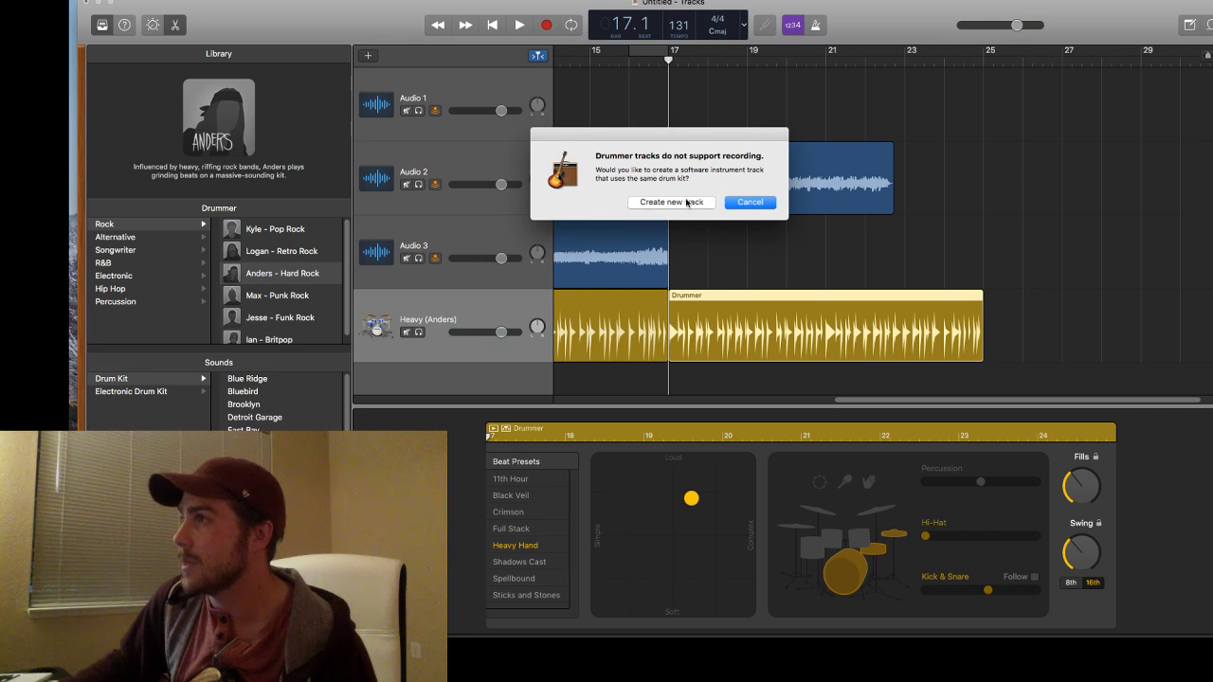
{"action": "left_click", "coordinate": [739, 203]}
{"action": "left_click", "coordinate": [520, 240]}
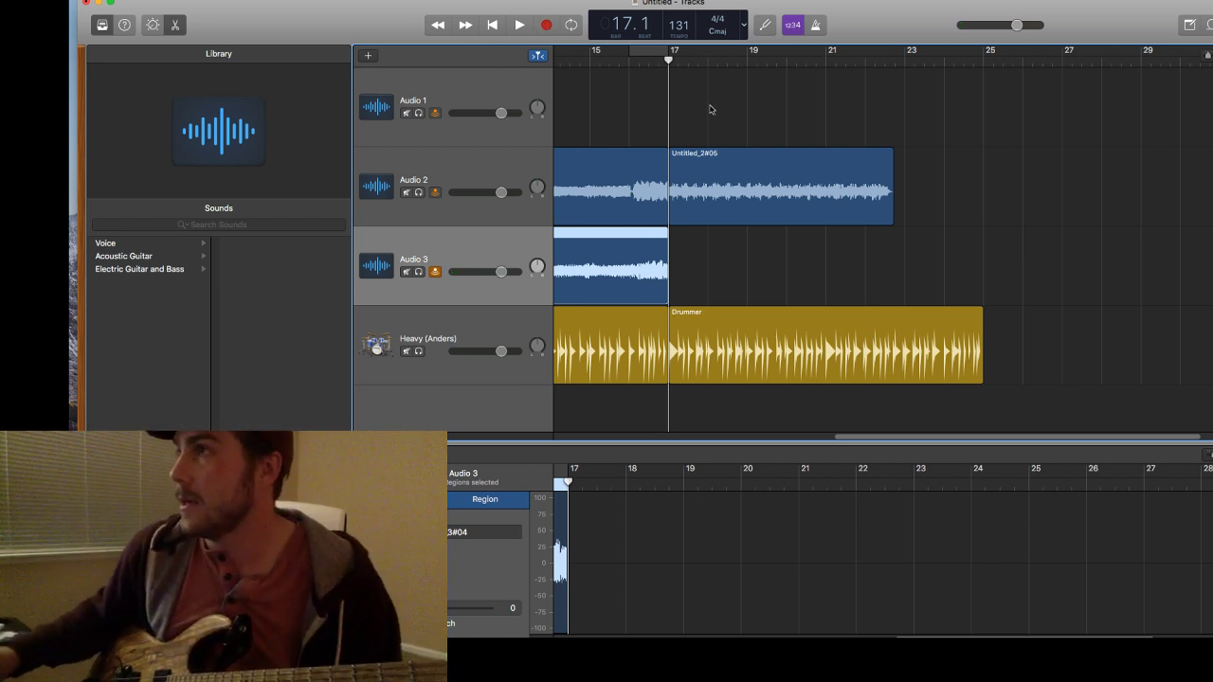
Delete the Audio 2 take at bar 17 and record a new guitar take there to about bar 38.
{"action": "left_click", "coordinate": [765, 181]}
{"action": "key", "text": "Delete"}
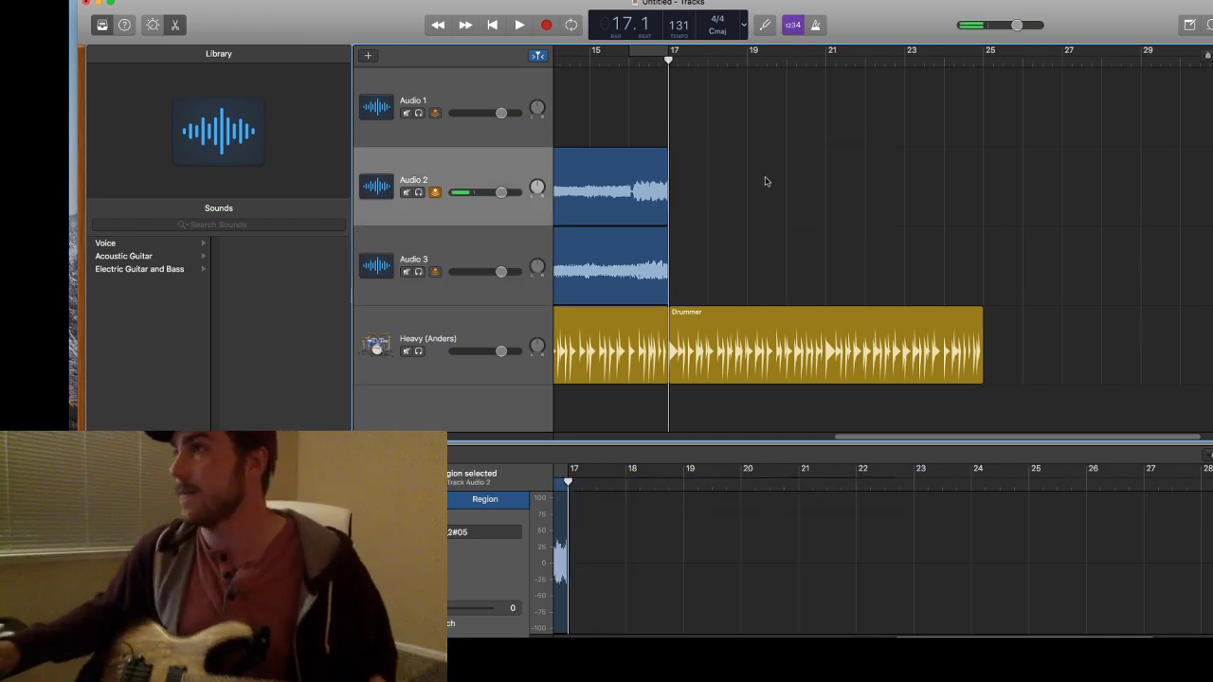
{"action": "left_click", "coordinate": [546, 28]}
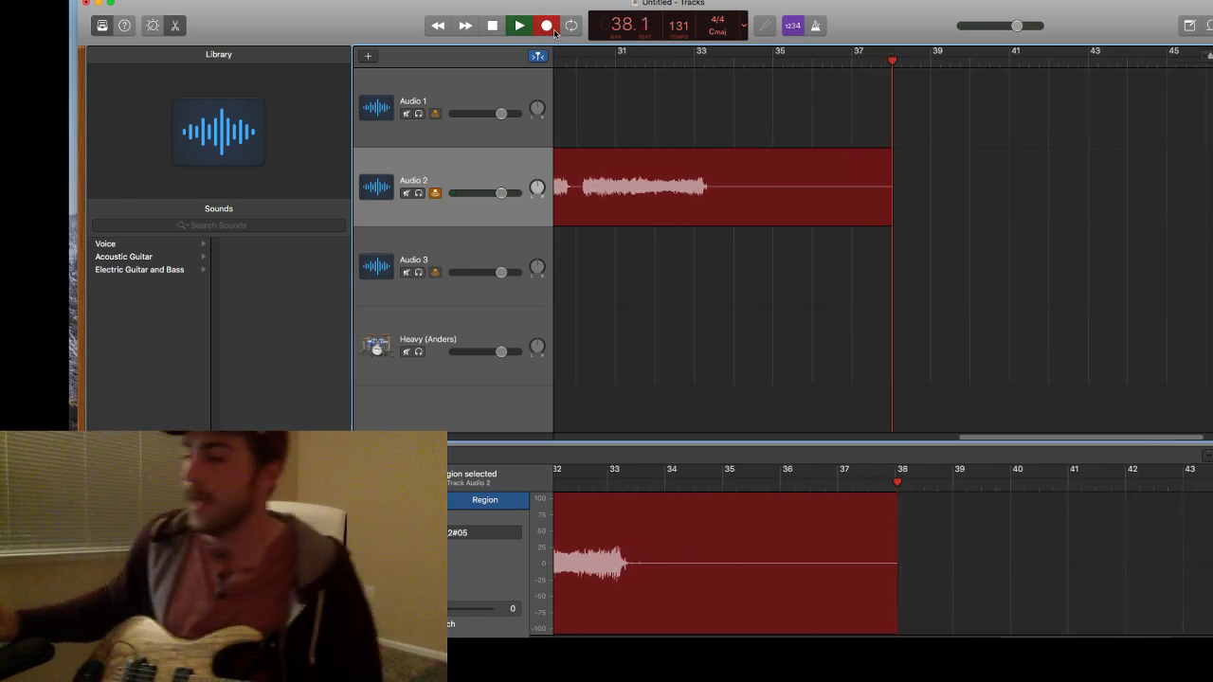
{"action": "key", "text": "space"}
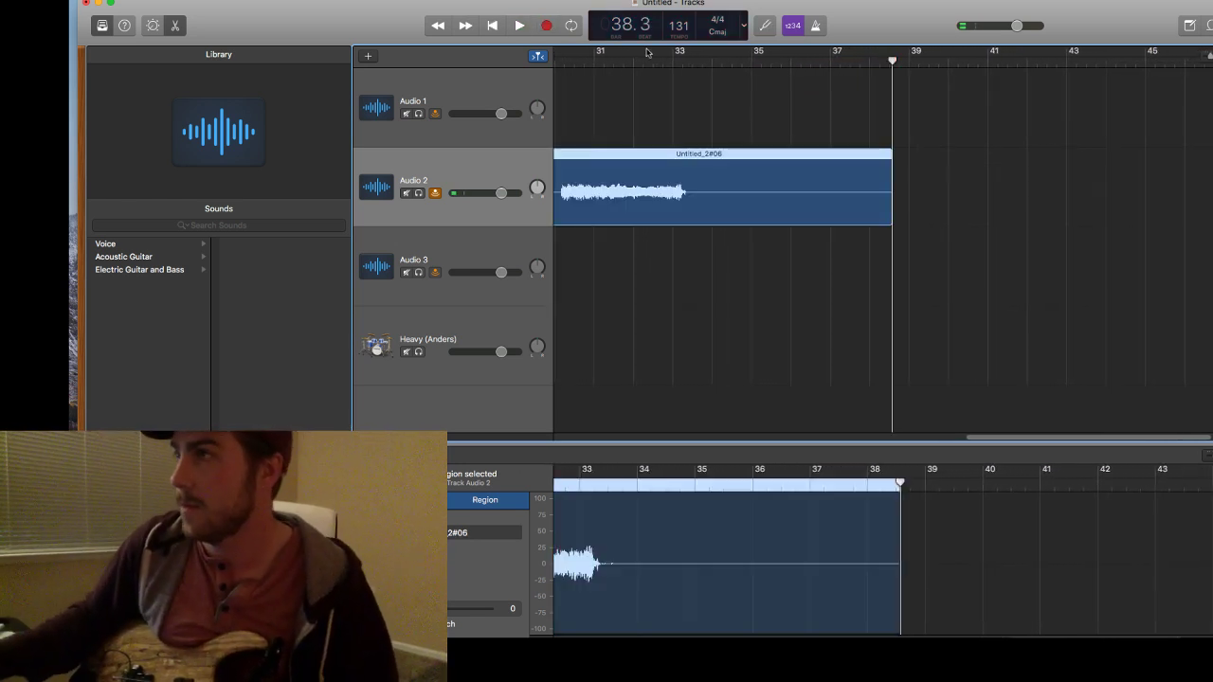
Record a matching guitar take on Audio 3 from bar 17 to about bar 29.
{"action": "left_click_drag", "start_coordinate": [996, 437], "coordinate": [767, 399]}
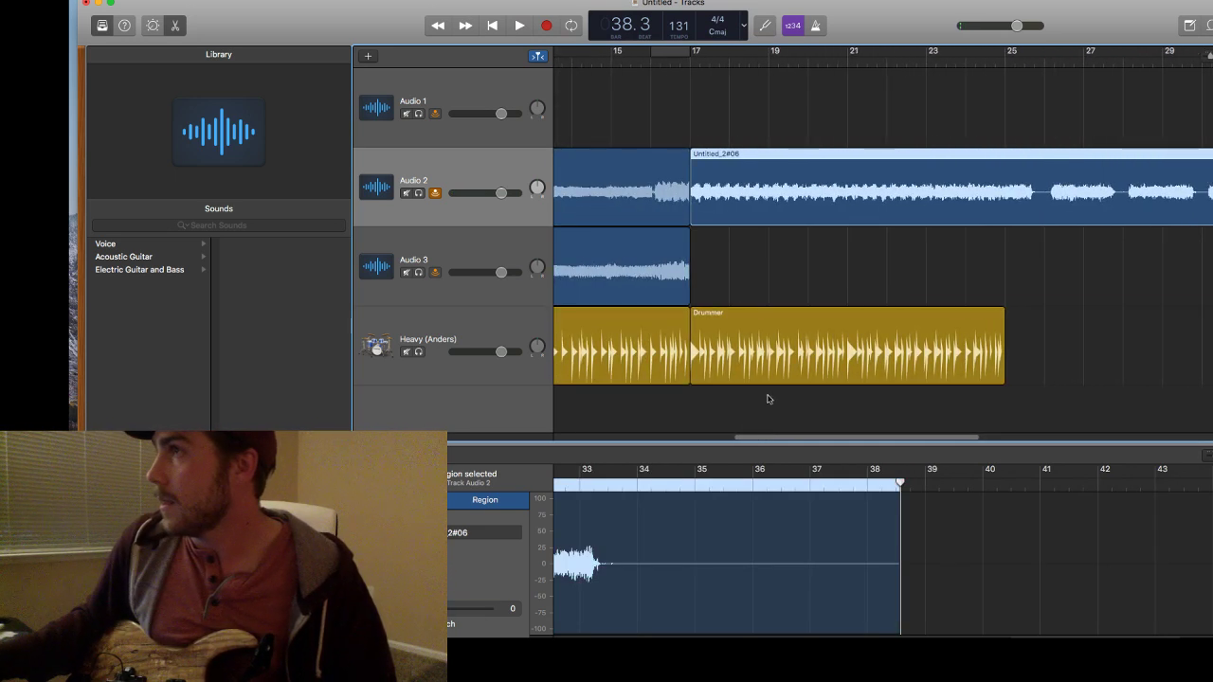
{"action": "left_click", "coordinate": [689, 62]}
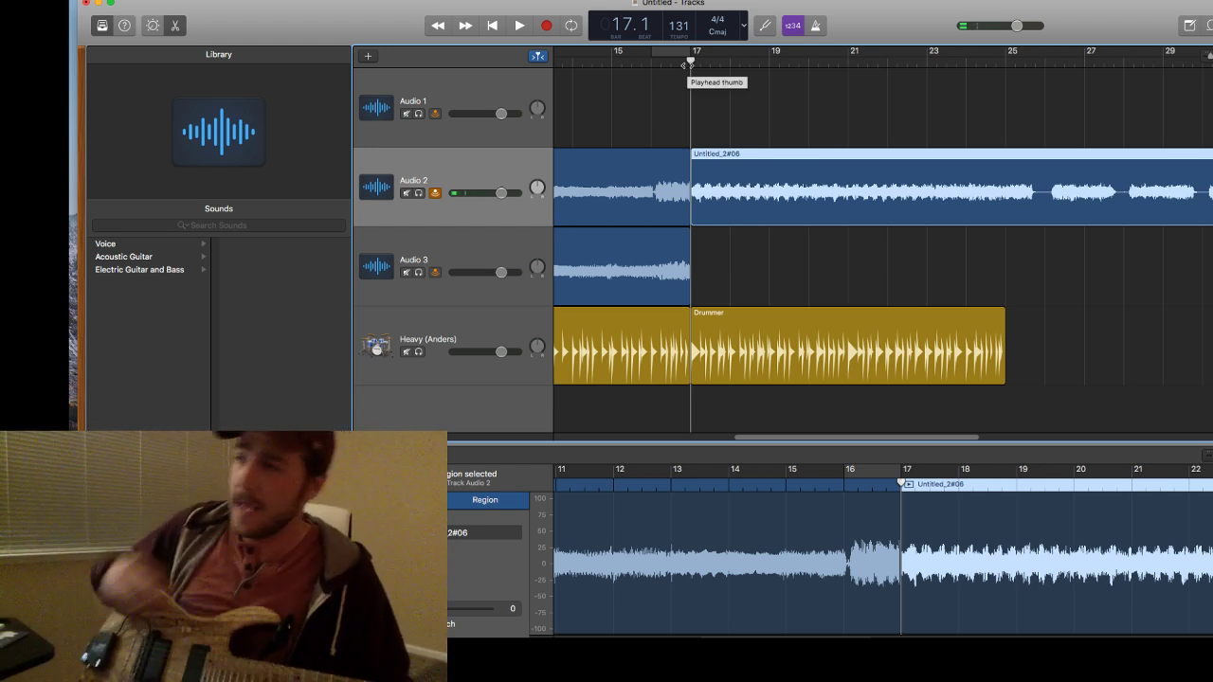
{"action": "left_click", "coordinate": [507, 254]}
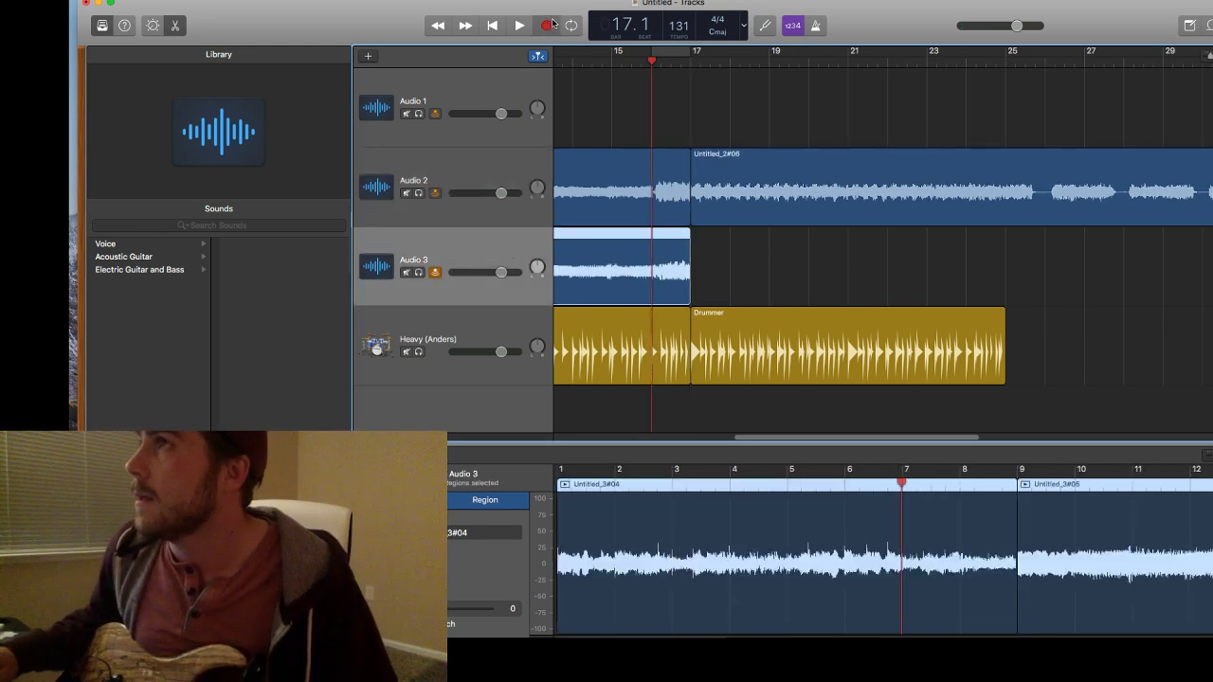
{"action": "left_click", "coordinate": [549, 24]}
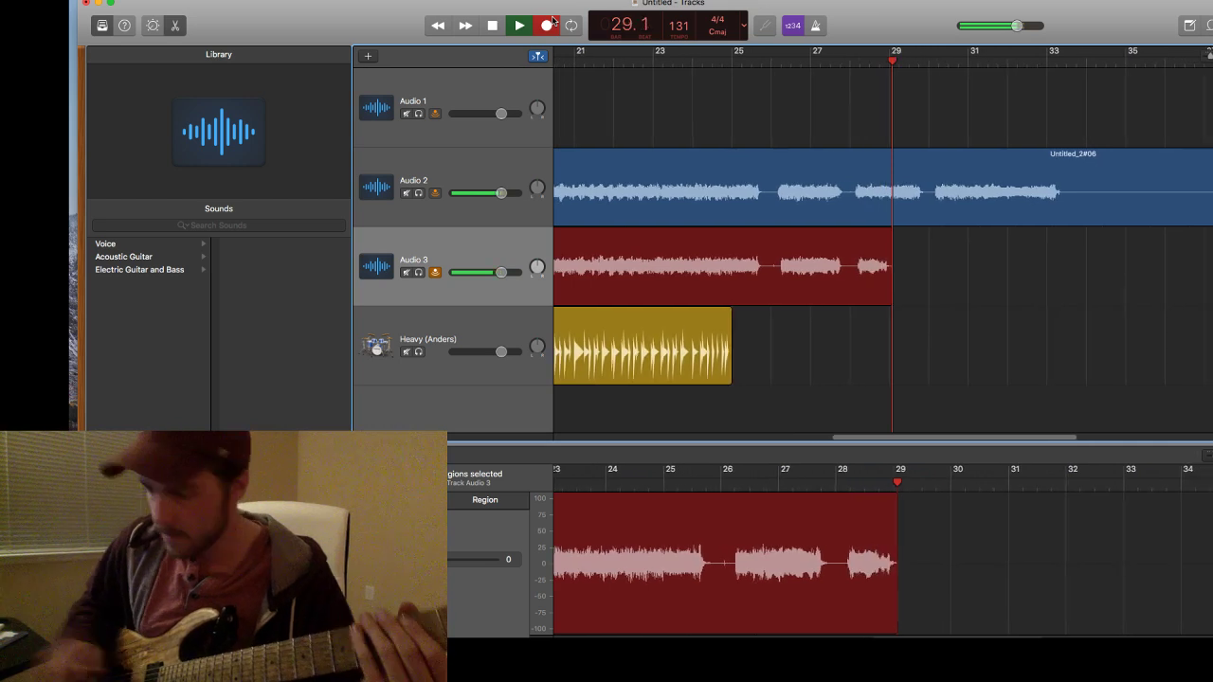
{"action": "left_click", "coordinate": [552, 20]}
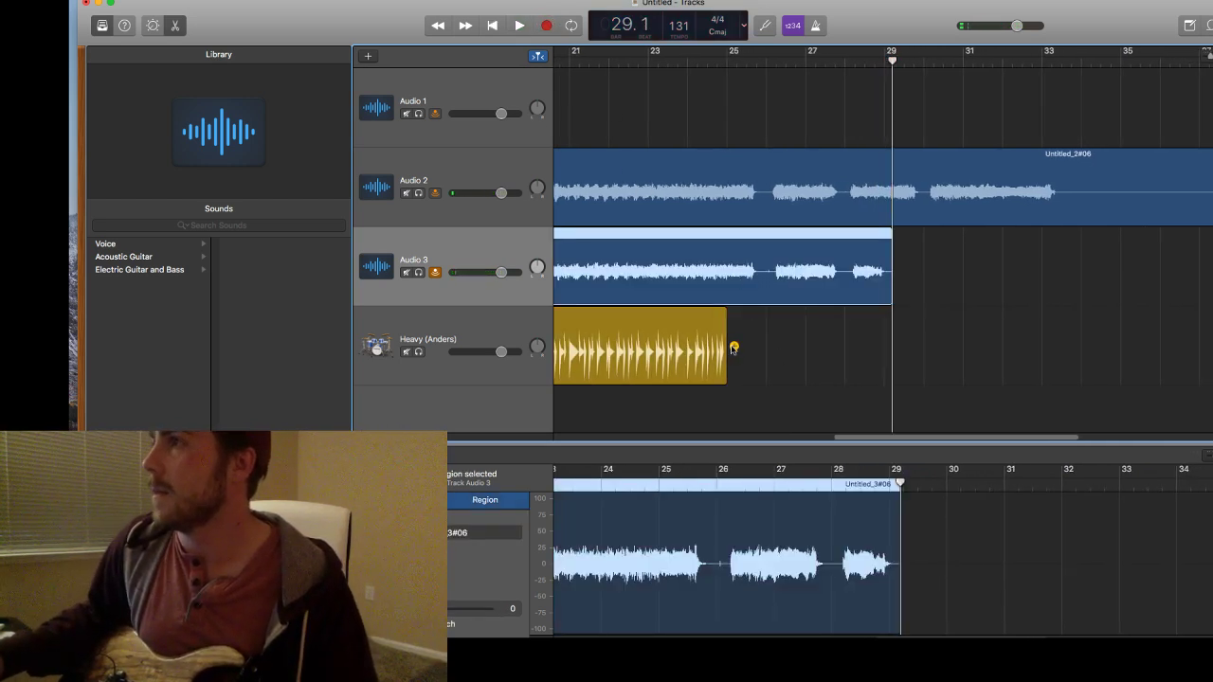
Add a drummer region from bar 25 to 33 and make its pattern simpler and slightly softer.
{"action": "left_click_drag", "start_coordinate": [733, 349], "coordinate": [1040, 348]}
{"action": "left_click_drag", "start_coordinate": [692, 502], "coordinate": [627, 514]}
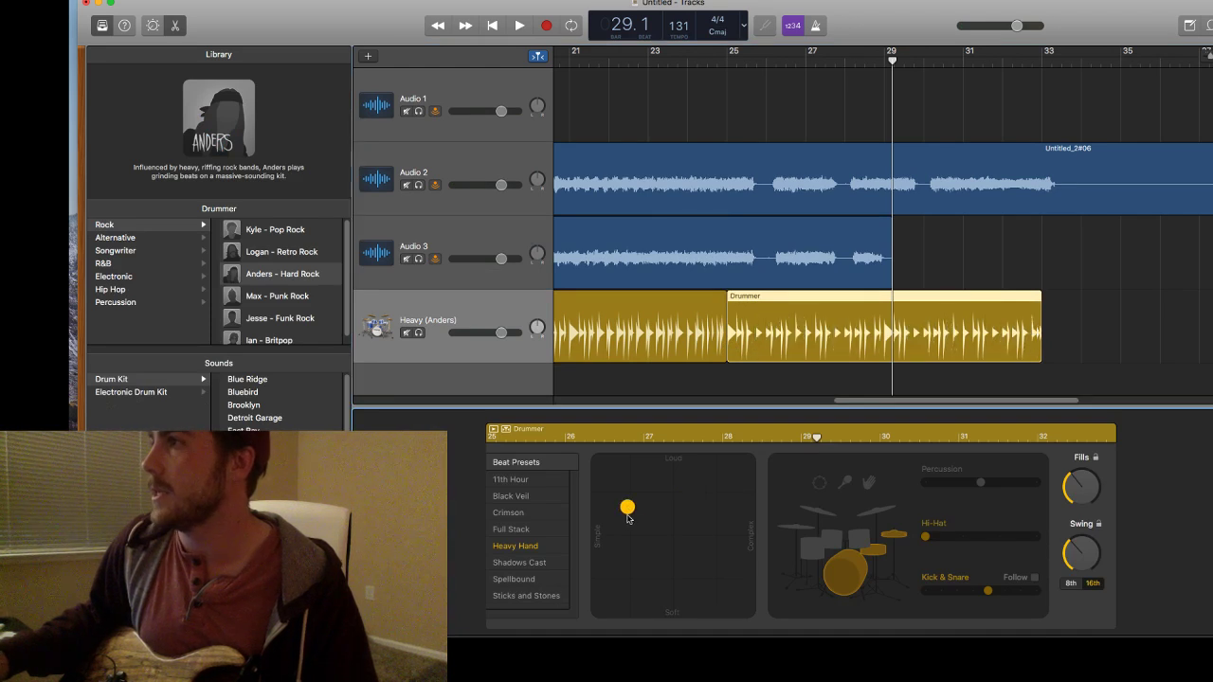
Trim the ends of the third-section guitar regions on Audio 3 and Audio 2 to bar 25.
{"action": "left_click", "coordinate": [729, 63]}
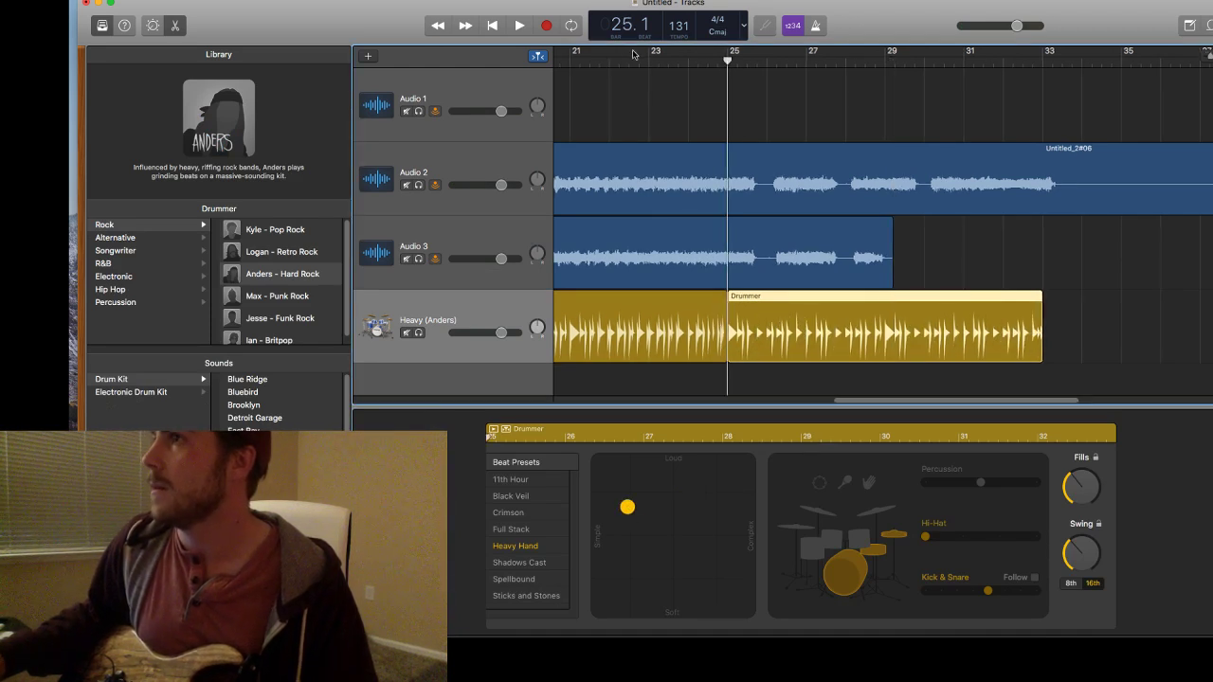
{"action": "left_click", "coordinate": [924, 272]}
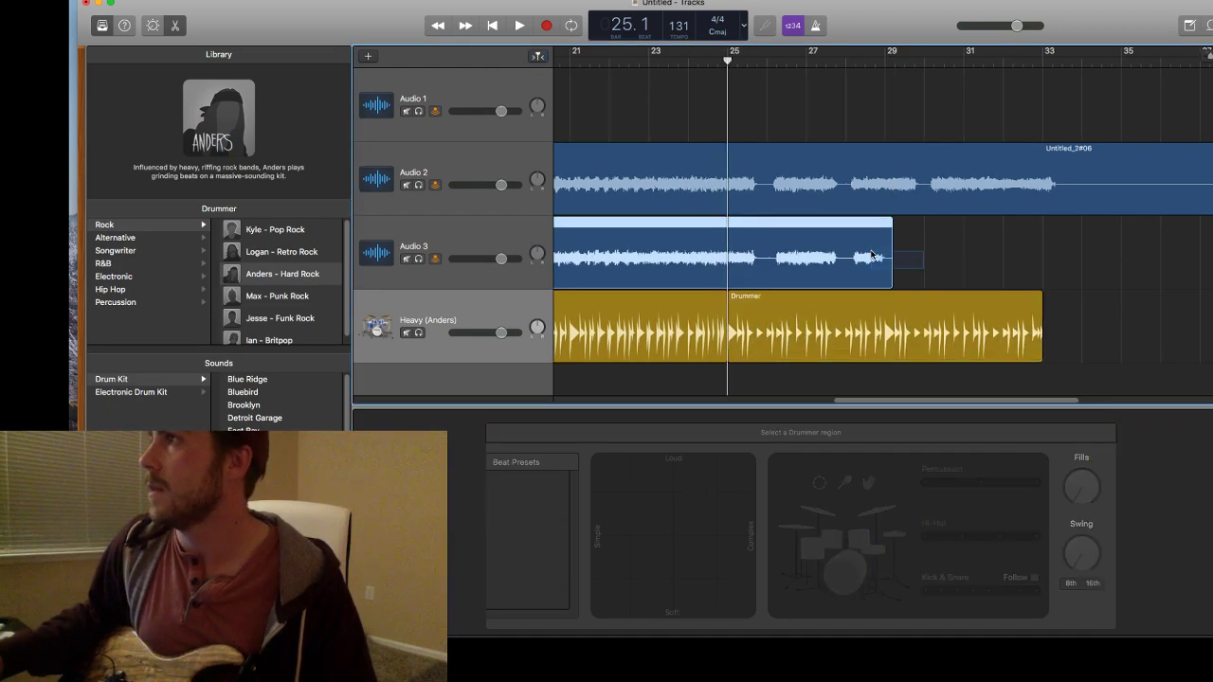
{"action": "left_click", "coordinate": [889, 275]}
{"action": "left_click_drag", "start_coordinate": [886, 295], "coordinate": [726, 292]}
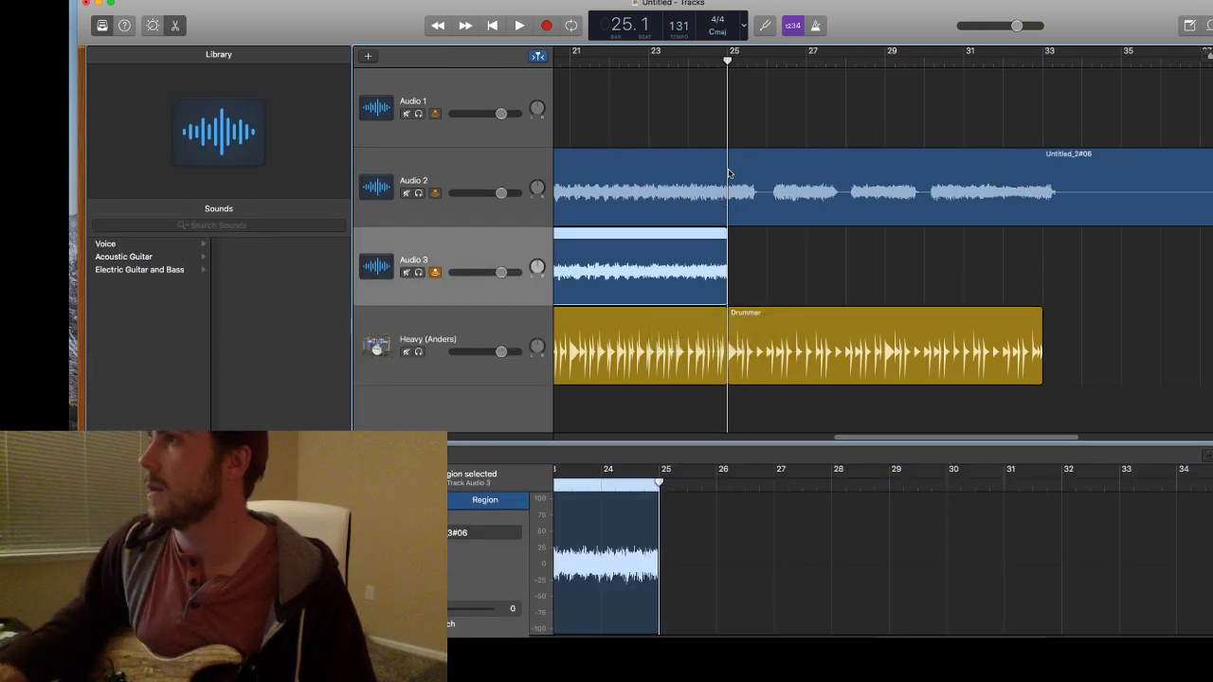
{"action": "key", "text": "space"}
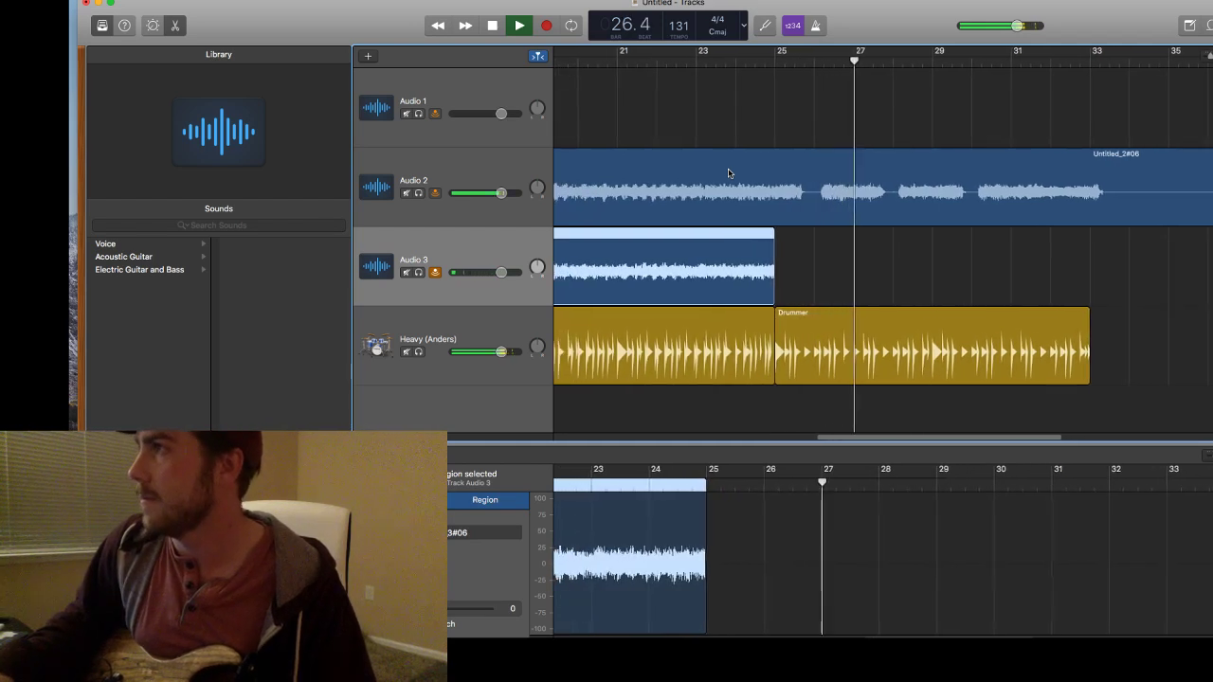
{"action": "key", "text": "space"}
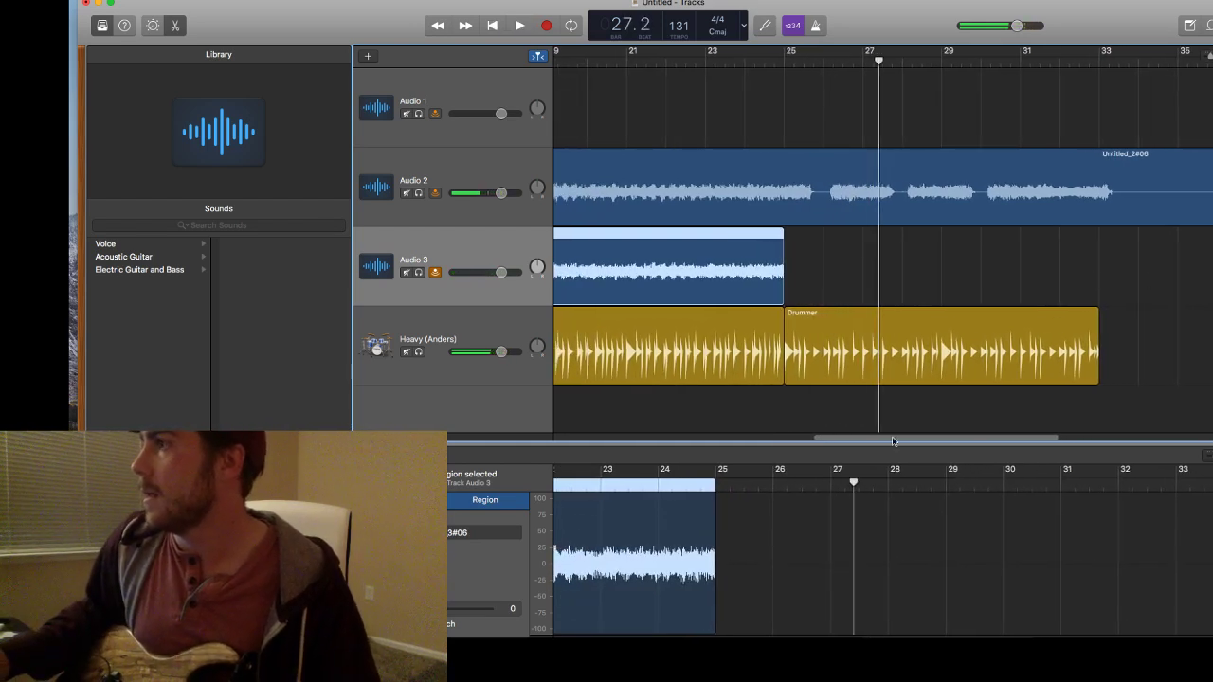
{"action": "left_click_drag", "start_coordinate": [893, 442], "coordinate": [980, 420]}
{"action": "left_click", "coordinate": [978, 214]}
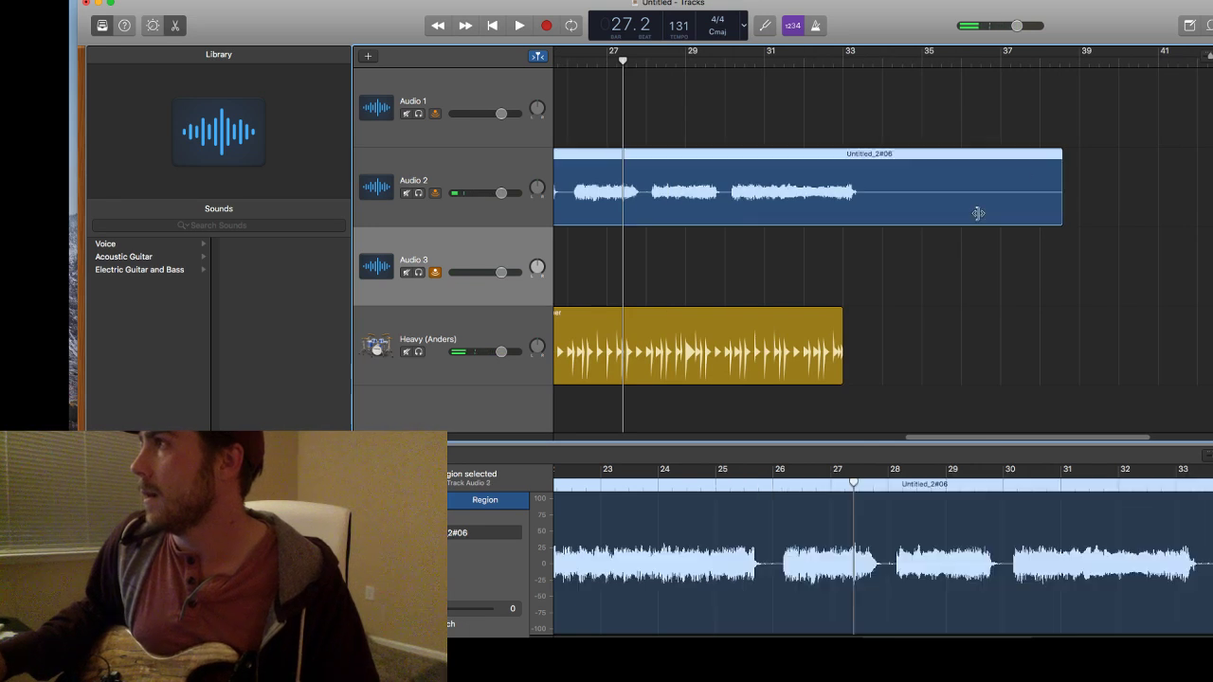
{"action": "left_click_drag", "start_coordinate": [1060, 213], "coordinate": [616, 217]}
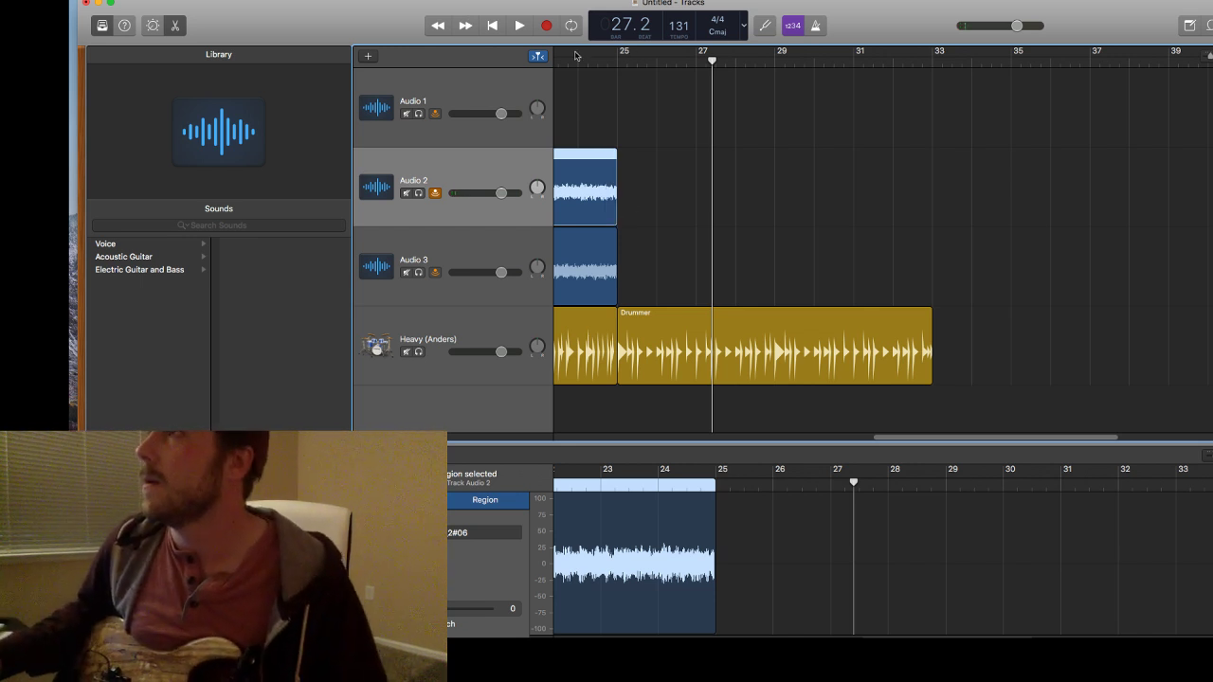
Play the song from the beginning to just past bar 33 to review the guitars against the drums.
{"action": "left_click", "coordinate": [487, 25]}
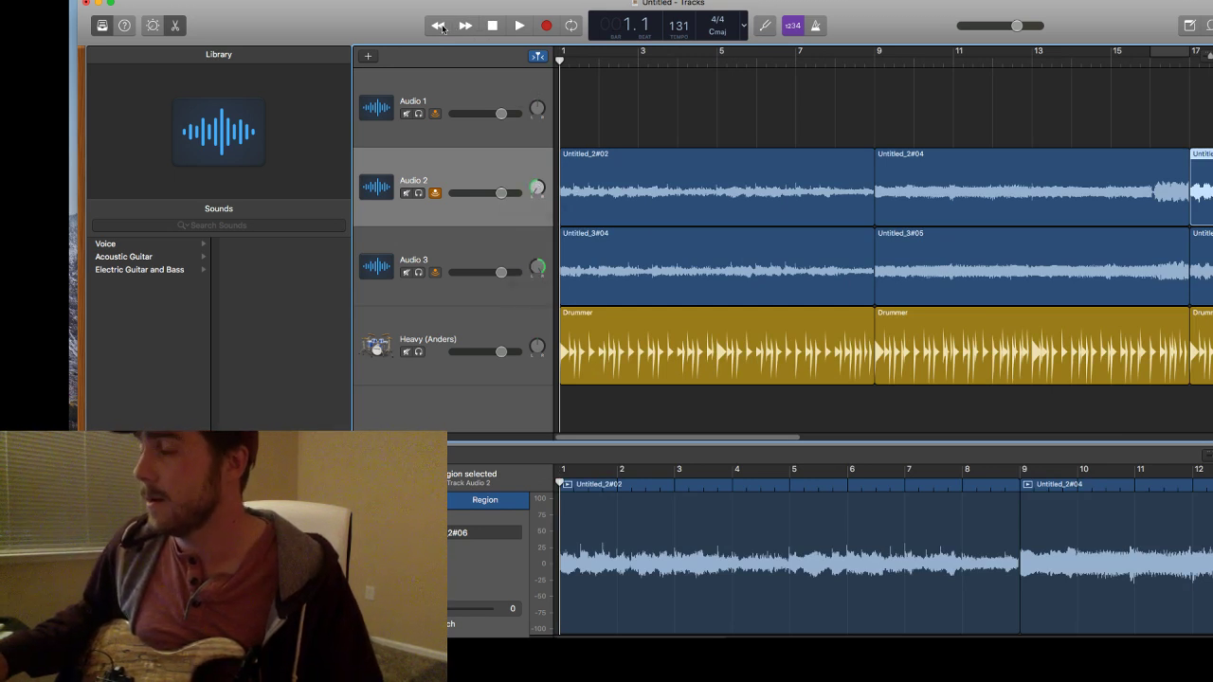
{"action": "key", "text": "space"}
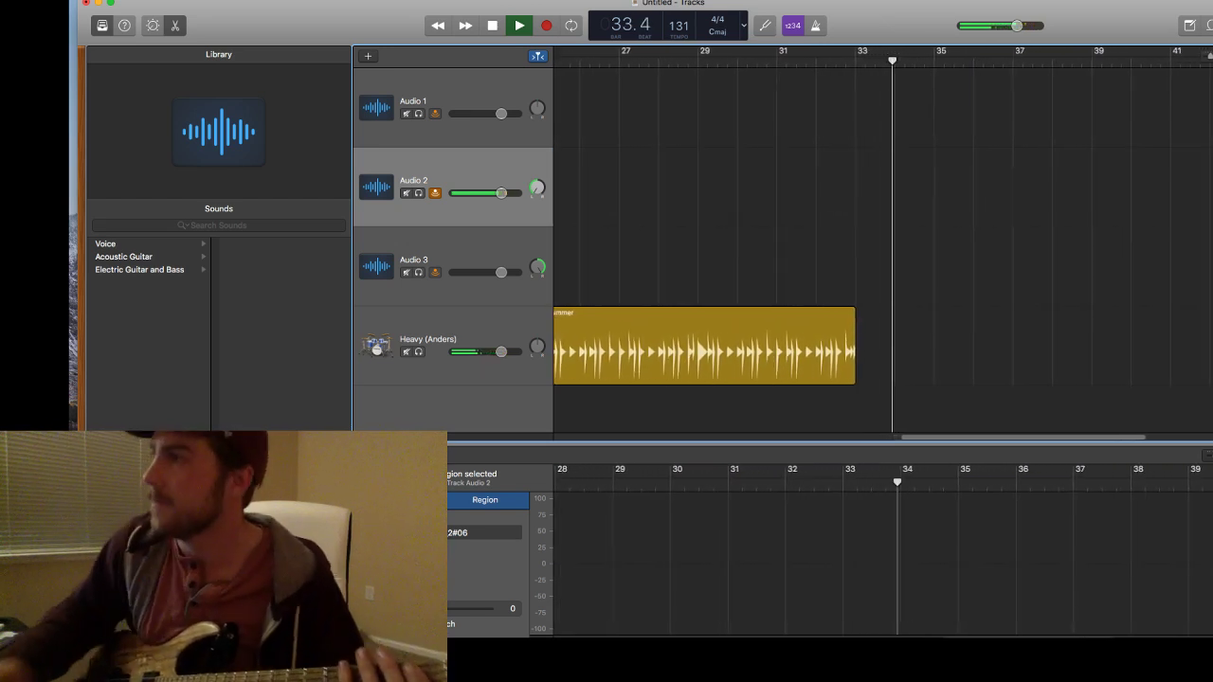
{"action": "key", "text": "space"}
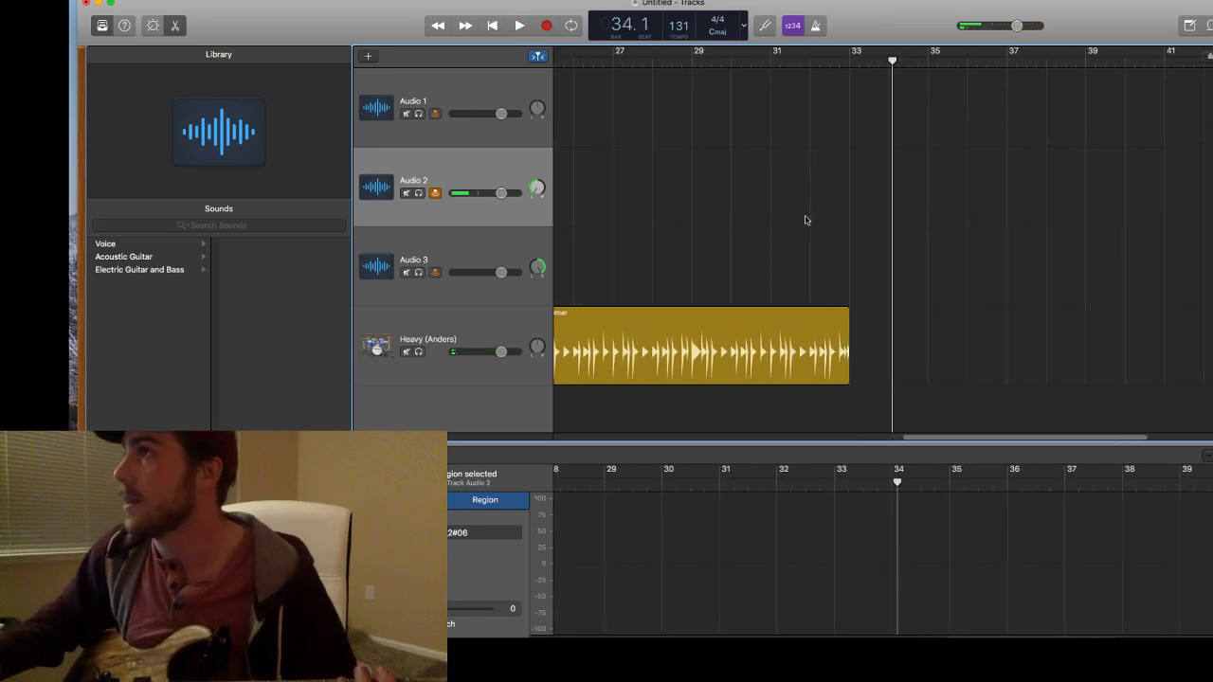
{"action": "left_click_drag", "start_coordinate": [928, 435], "coordinate": [829, 339]}
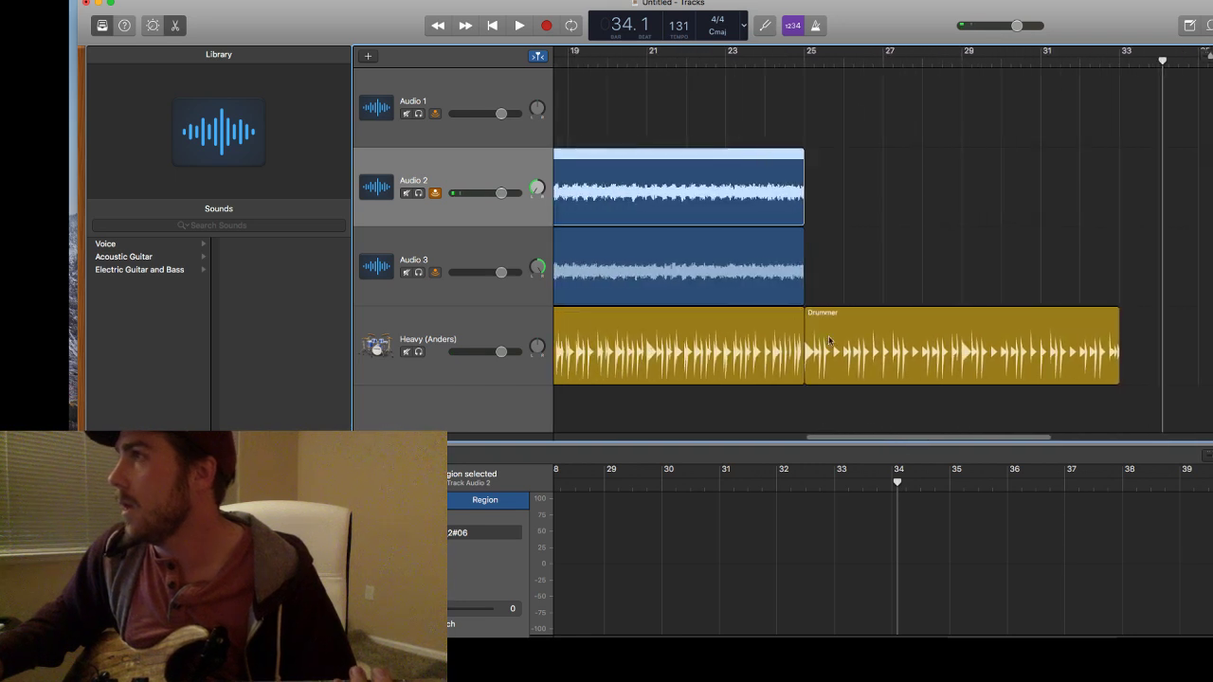
Record a guitar take on Audio 2 from bar 25 to about bar 34.
{"action": "left_click", "coordinate": [800, 63]}
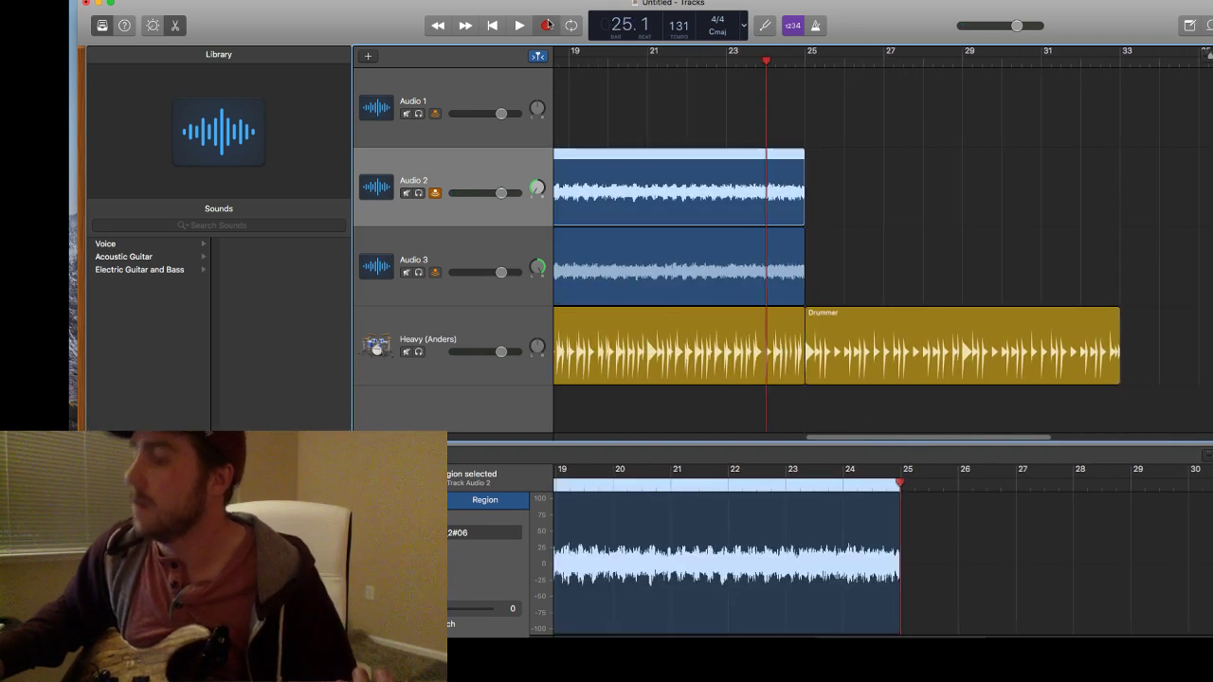
{"action": "left_click", "coordinate": [546, 24]}
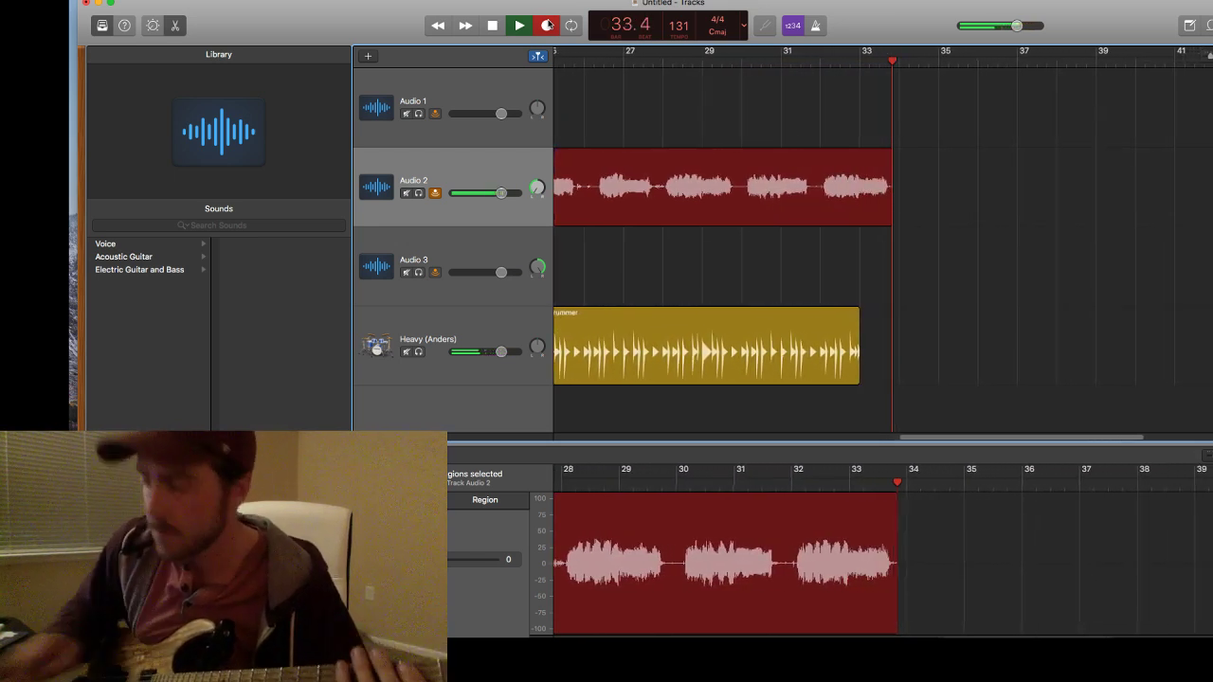
{"action": "key", "text": "space"}
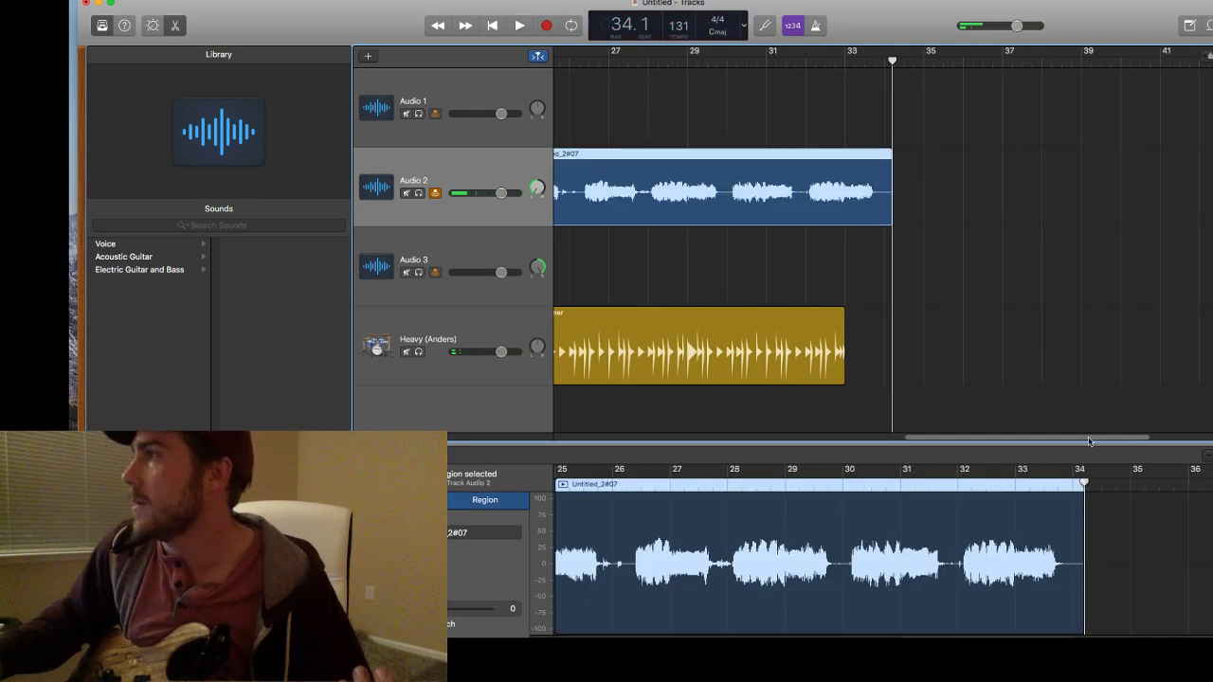
Delete the take from bar 25 on Audio 2 and record a new guitar take there to about bar 34.
{"action": "scroll", "coordinate": [777, 150], "scroll_direction": "left", "scroll_amount": 5}
{"action": "left_click", "coordinate": [756, 60]}
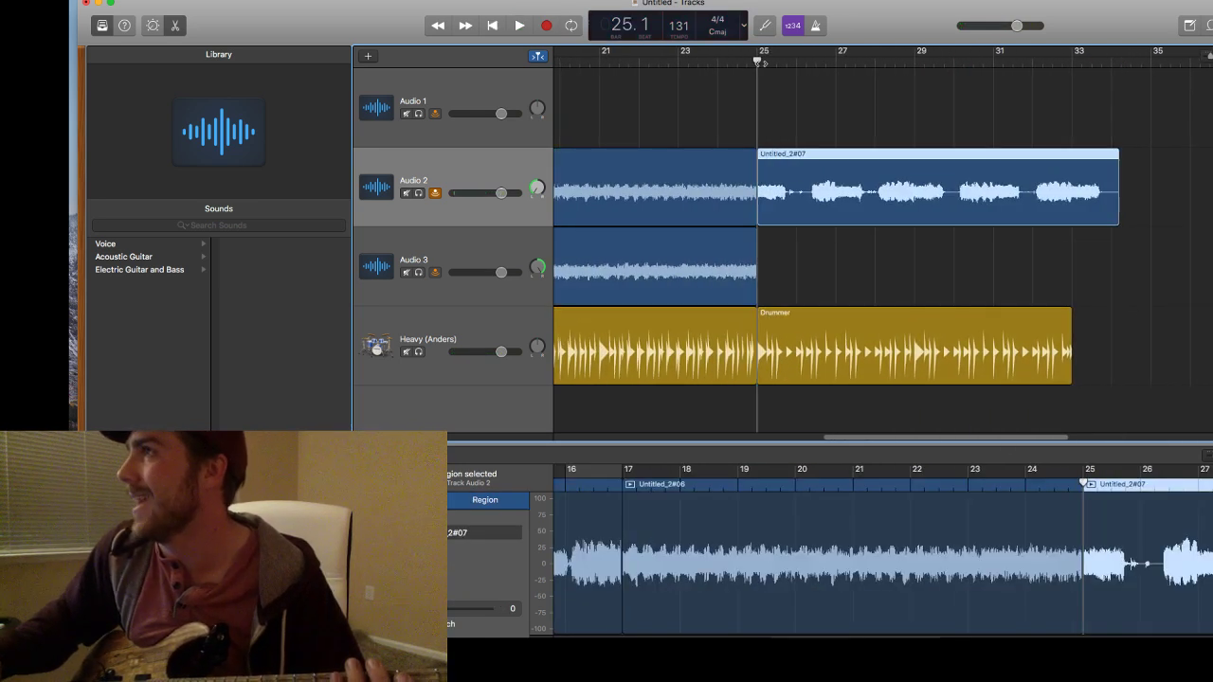
{"action": "left_click", "coordinate": [471, 254]}
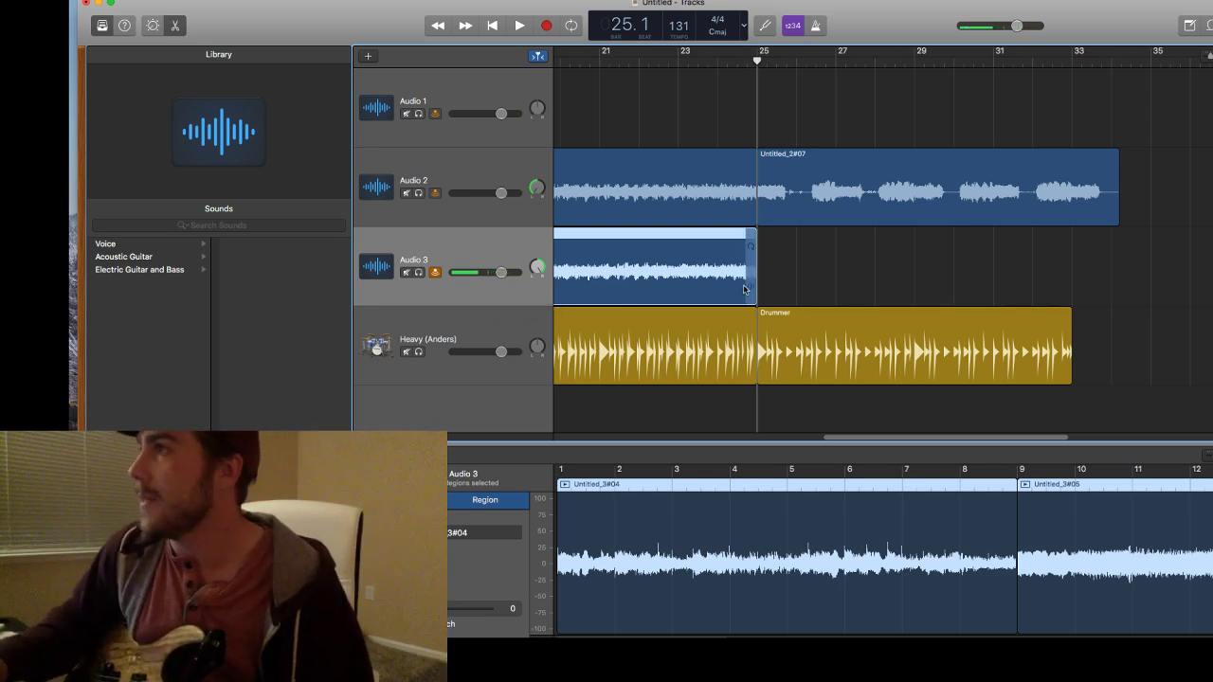
{"action": "left_click", "coordinate": [802, 207]}
{"action": "key", "text": "Delete"}
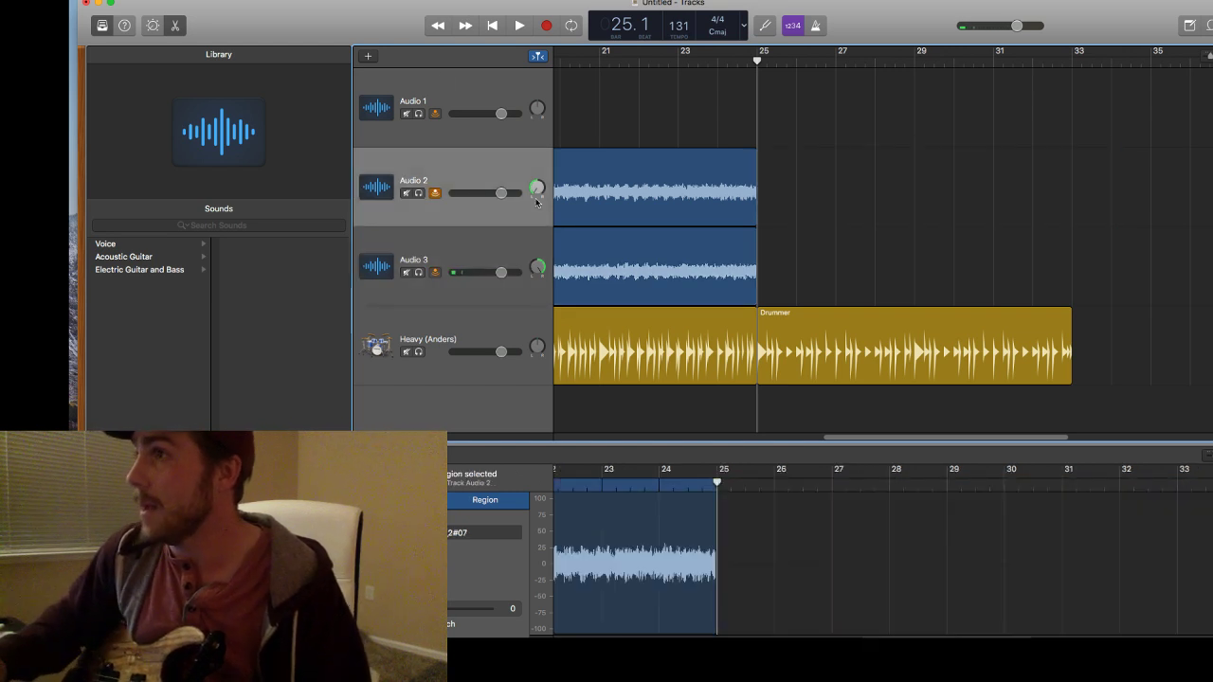
{"action": "left_click", "coordinate": [546, 25]}
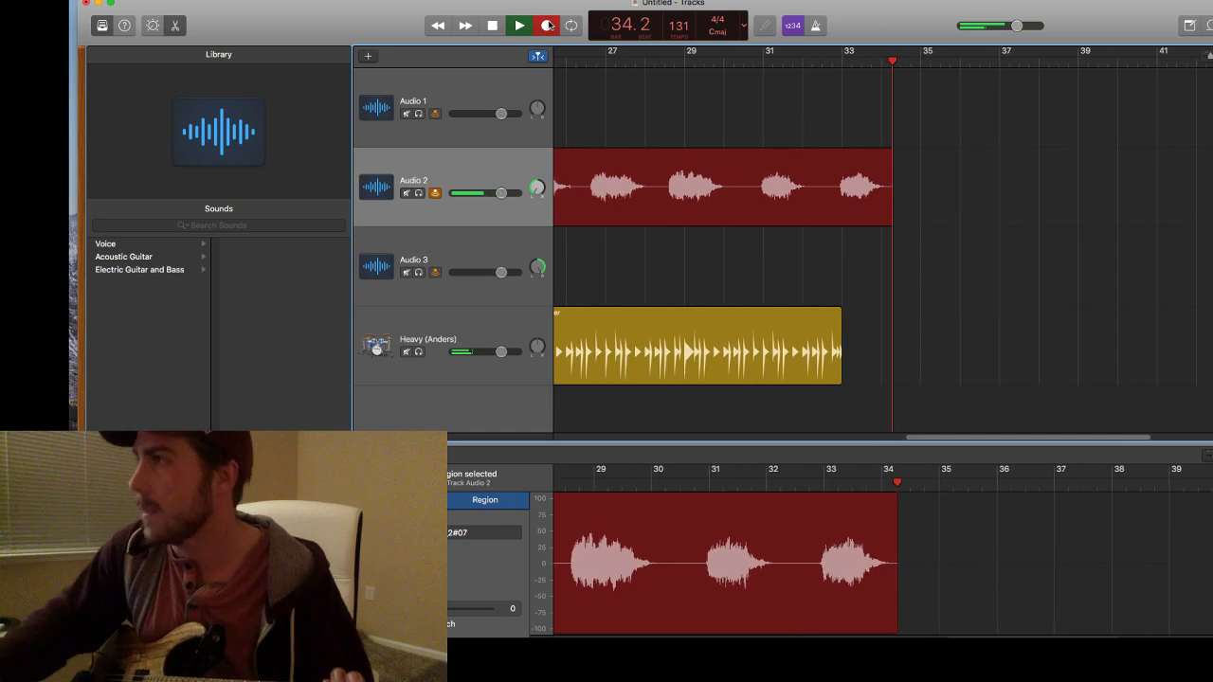
{"action": "left_click", "coordinate": [548, 24]}
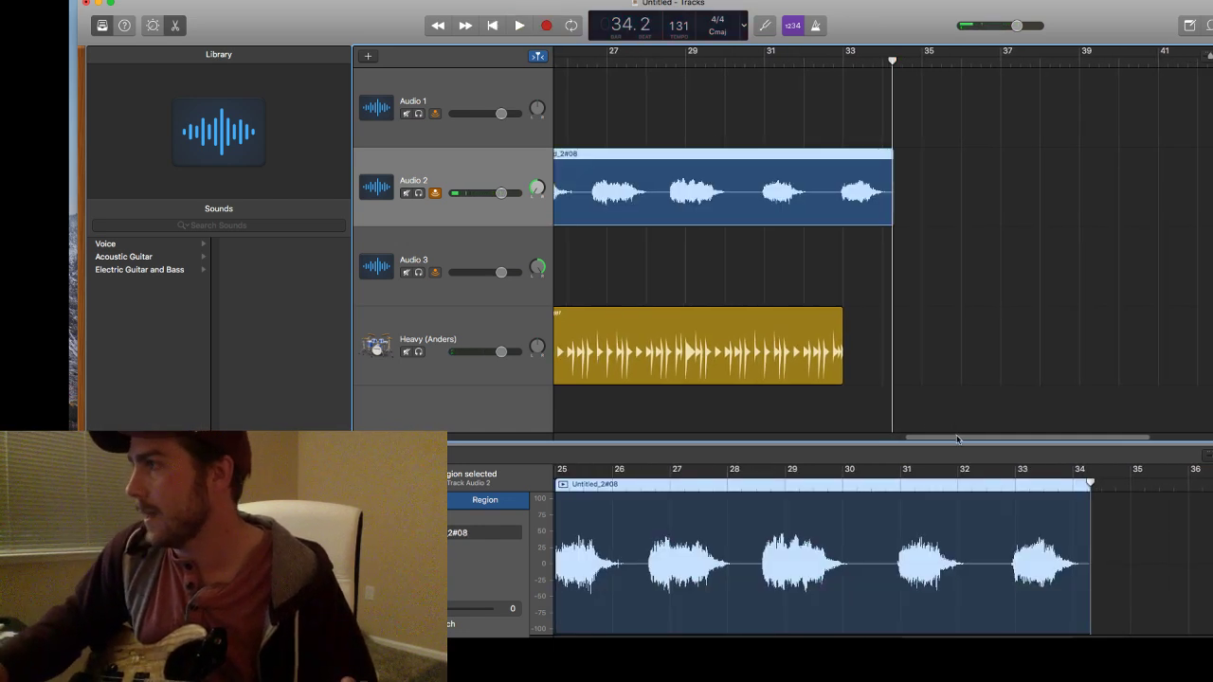
Record a doubling guitar take on Audio 3 from bar 25 to about bar 39.
{"action": "left_click", "coordinate": [734, 55]}
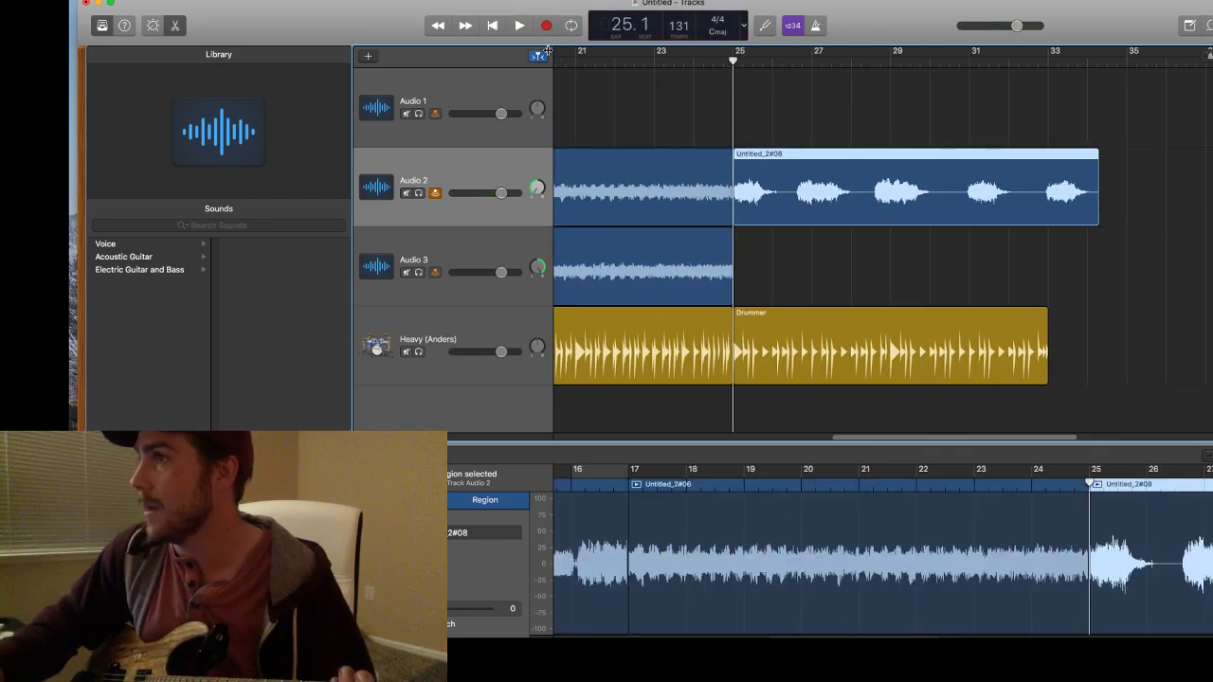
{"action": "left_click", "coordinate": [503, 248]}
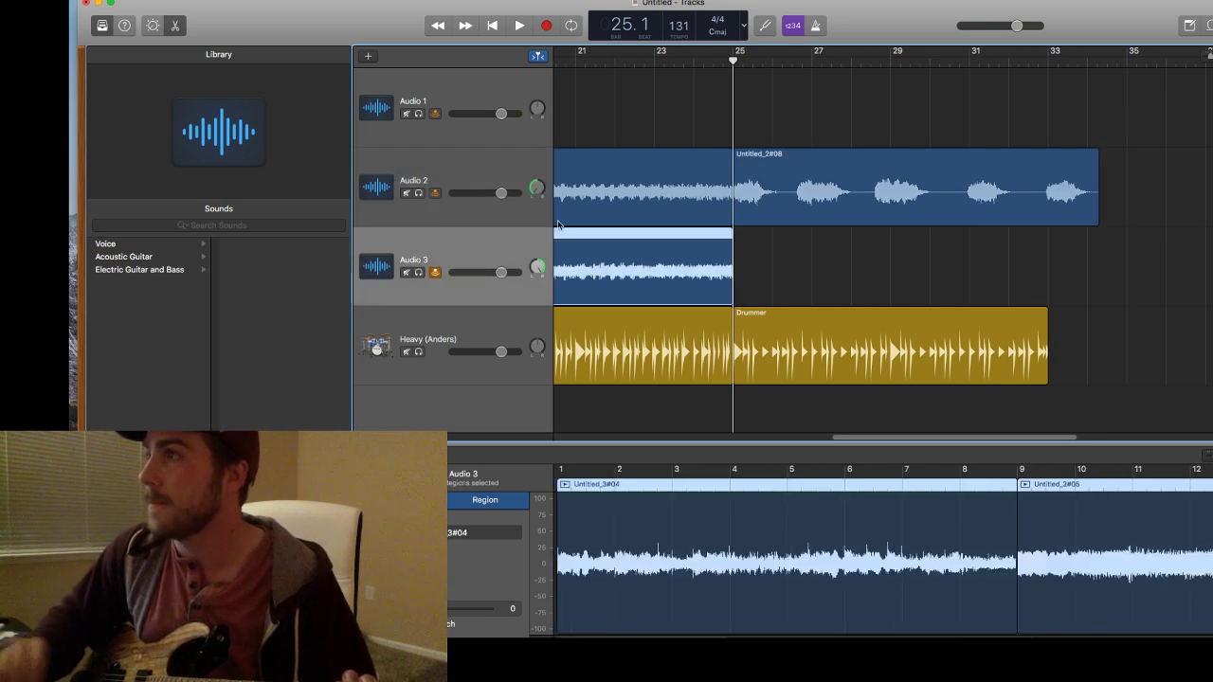
{"action": "left_click", "coordinate": [544, 26]}
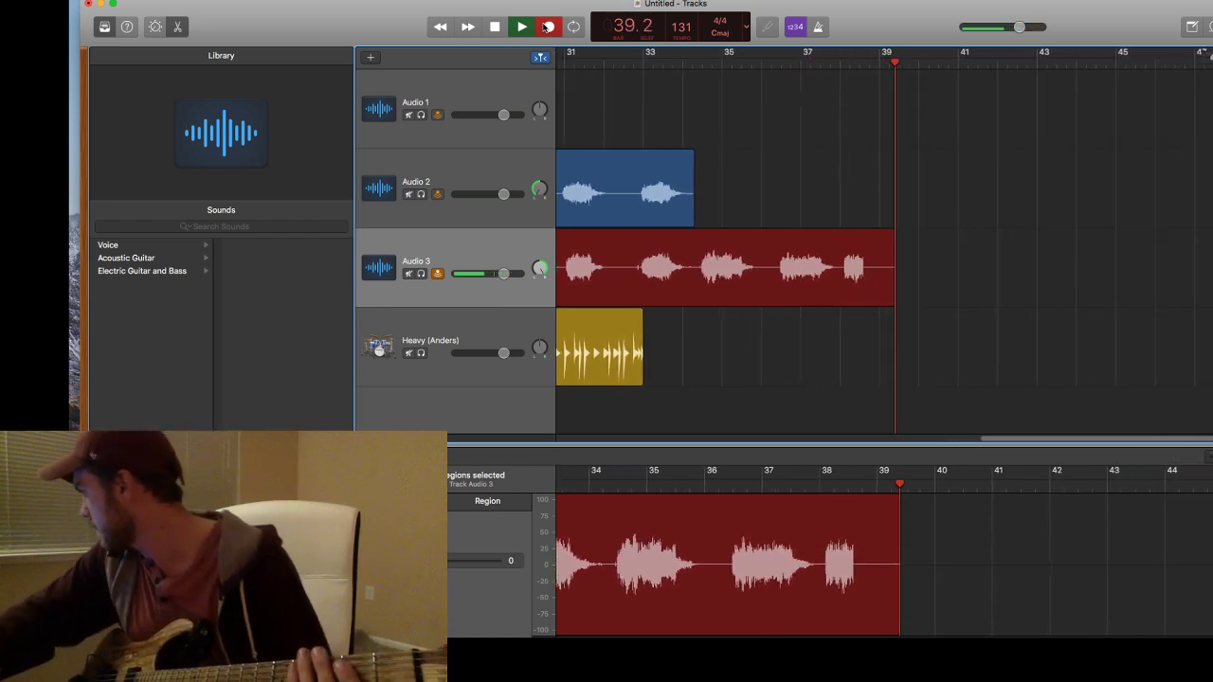
{"action": "left_click", "coordinate": [547, 27]}
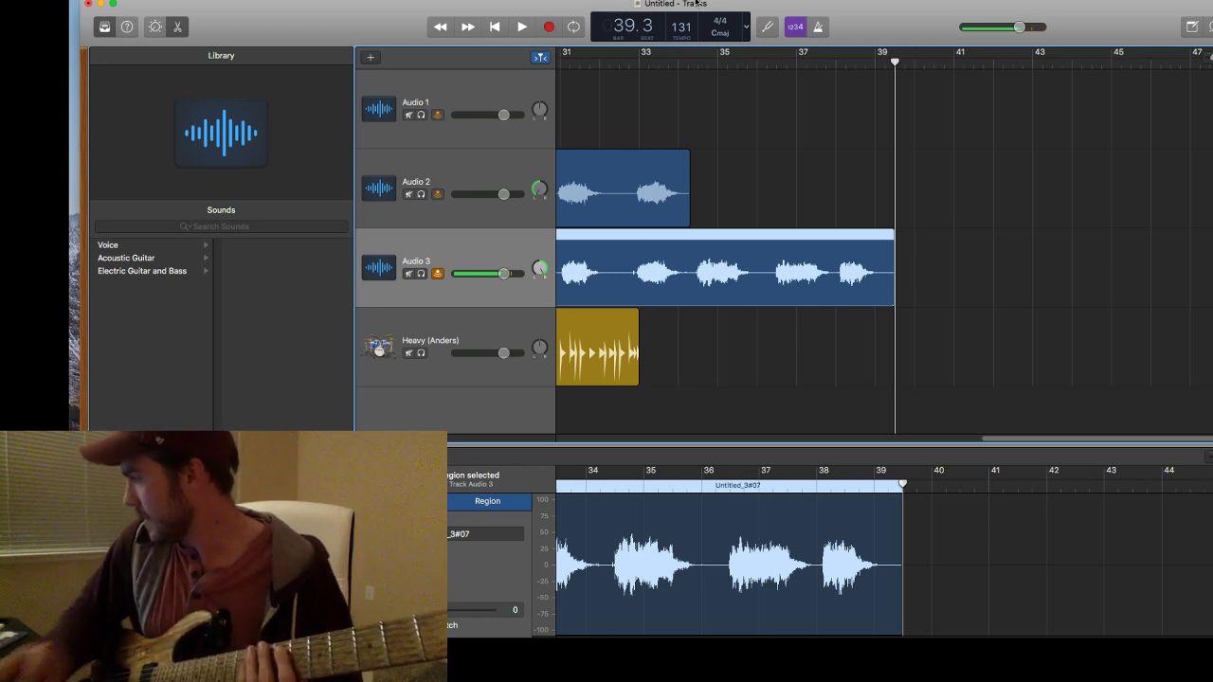
Trim the ends of the fourth-section guitar regions on Audio 3 and Audio 2 to bar 33.
{"action": "left_click_drag", "start_coordinate": [1025, 439], "coordinate": [922, 441]}
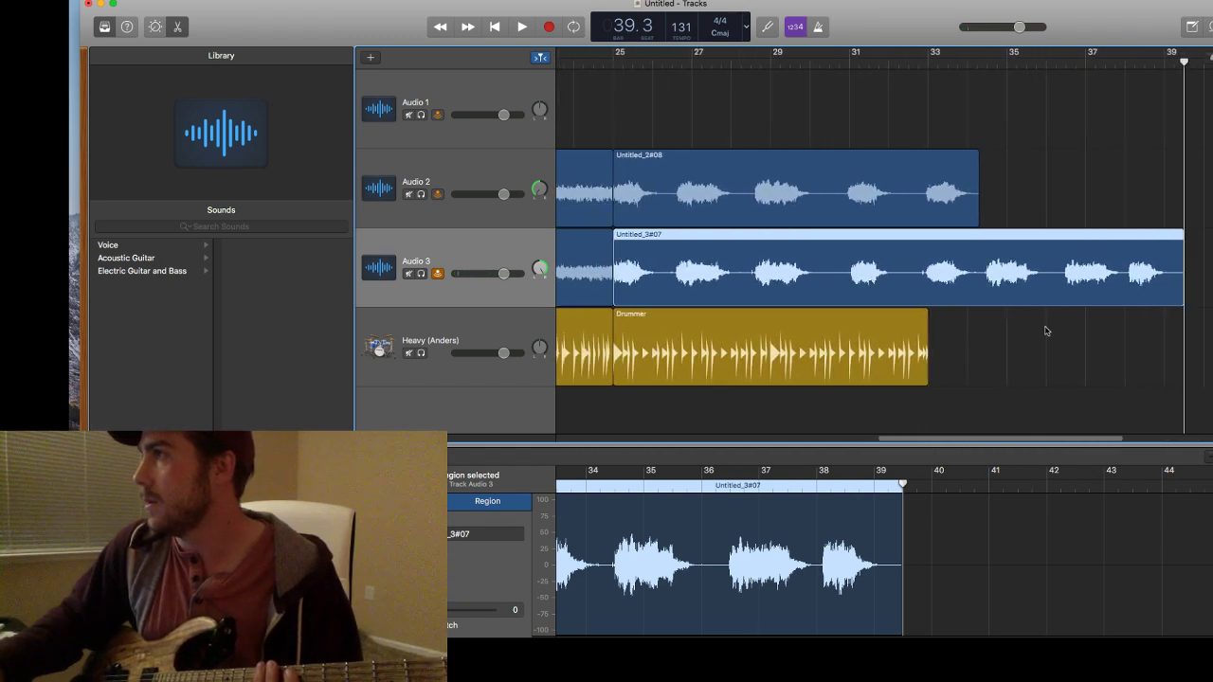
{"action": "left_click_drag", "start_coordinate": [1183, 297], "coordinate": [925, 295]}
{"action": "left_click", "coordinate": [935, 220]}
{"action": "left_click_drag", "start_coordinate": [935, 219], "coordinate": [918, 222]}
Move the guitar and drummer regions from bar 25 to about bar 45, and add a new drummer region from bar 25 to 33.
{"action": "left_click_drag", "start_coordinate": [955, 309], "coordinate": [1140, 313]}
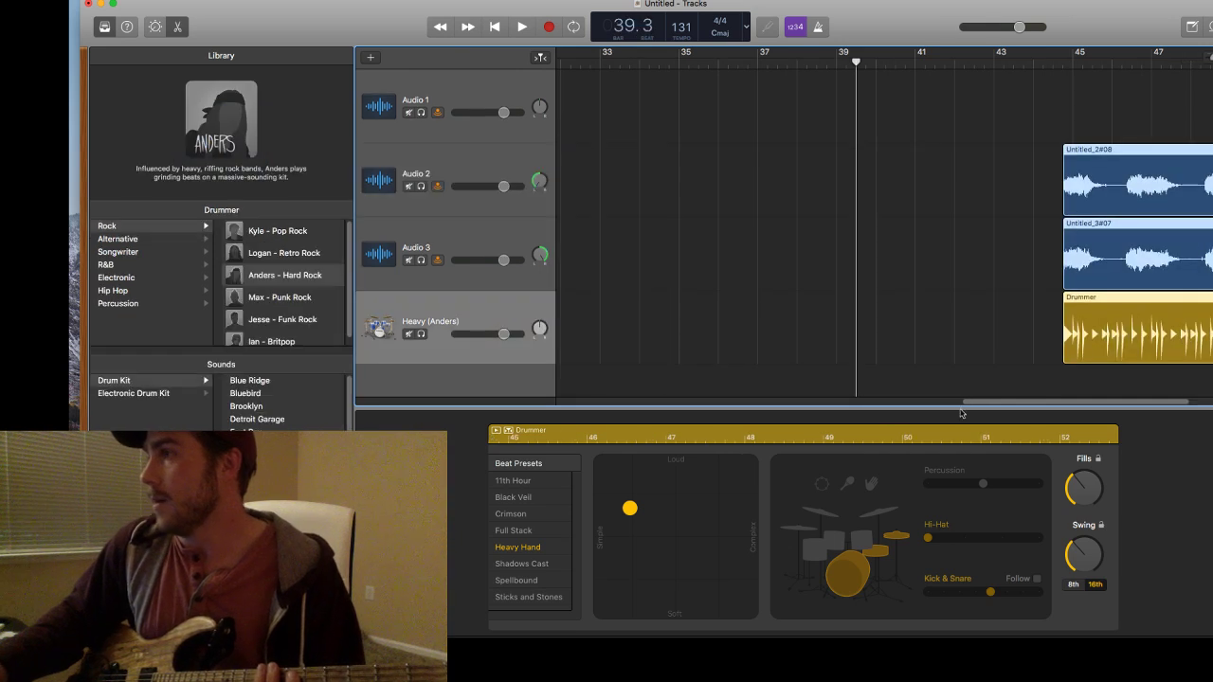
{"action": "key", "text": "super+z"}
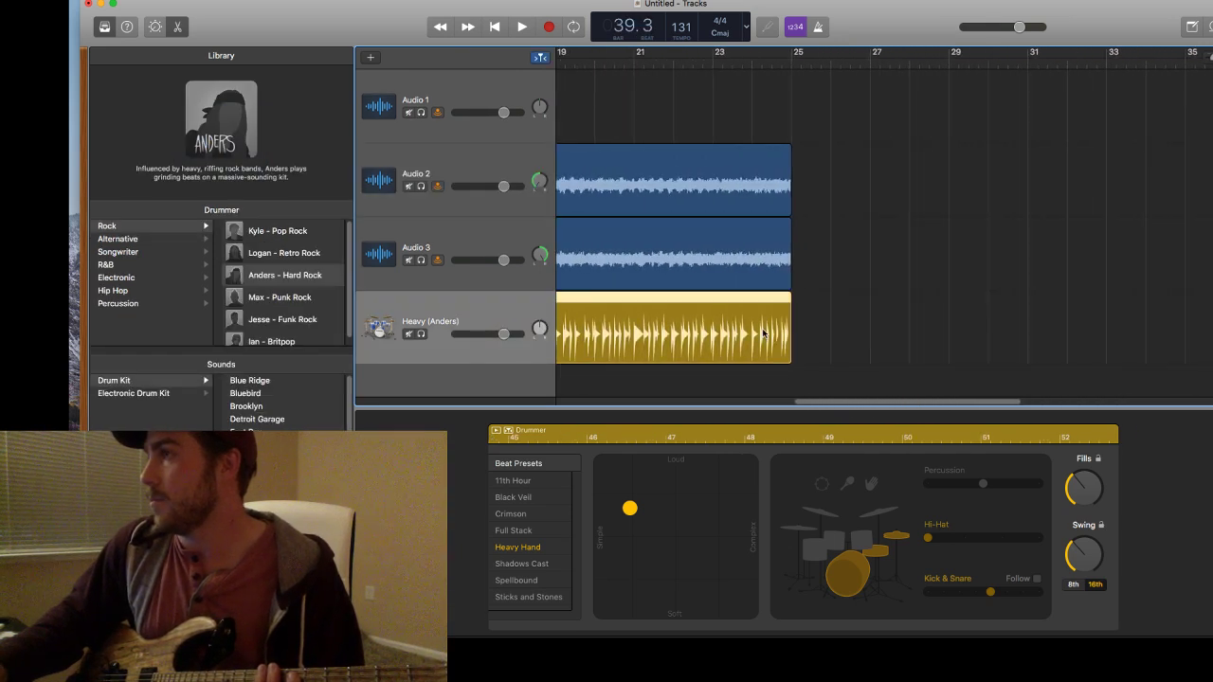
{"action": "left_click", "coordinate": [799, 329]}
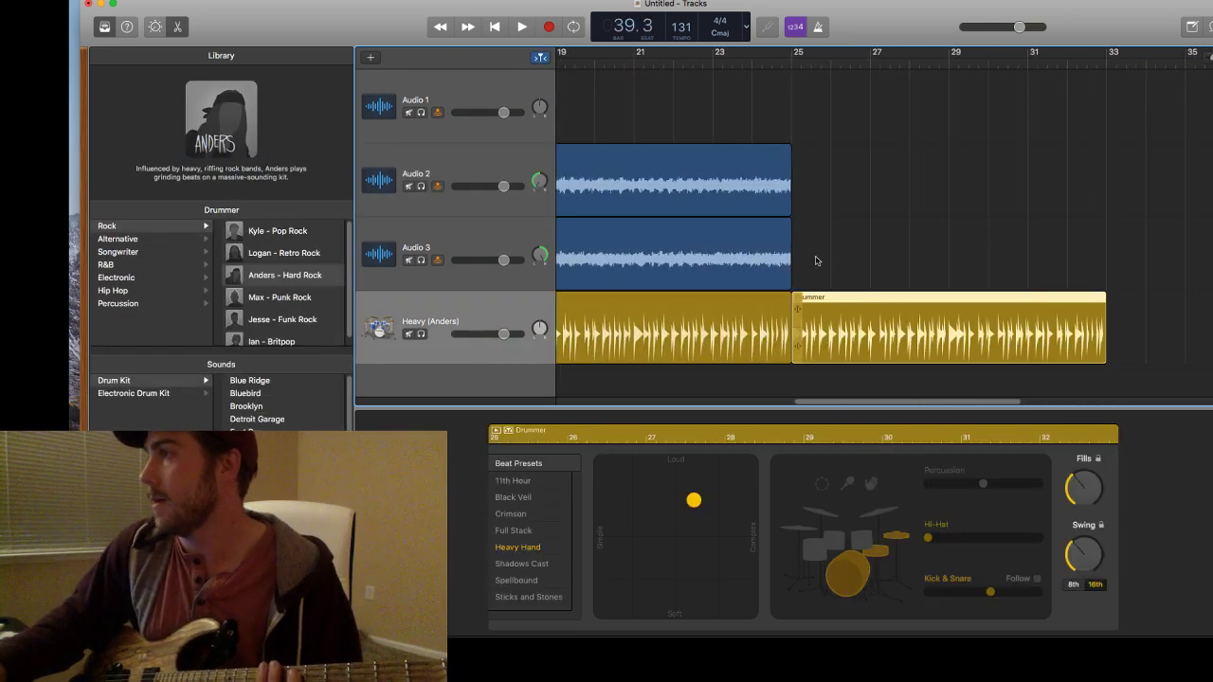
{"action": "left_click", "coordinate": [786, 64]}
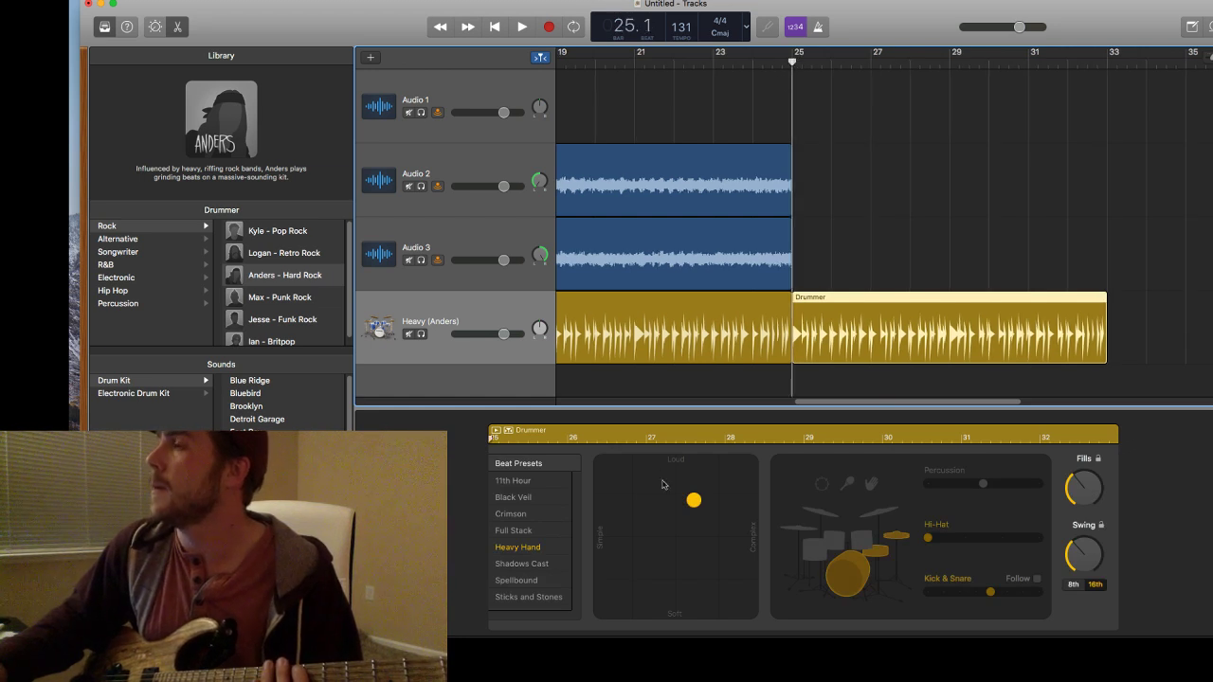
Try a simpler, slightly softer pattern on the new drummer region from bar 25.
{"action": "left_click_drag", "start_coordinate": [693, 500], "coordinate": [640, 511]}
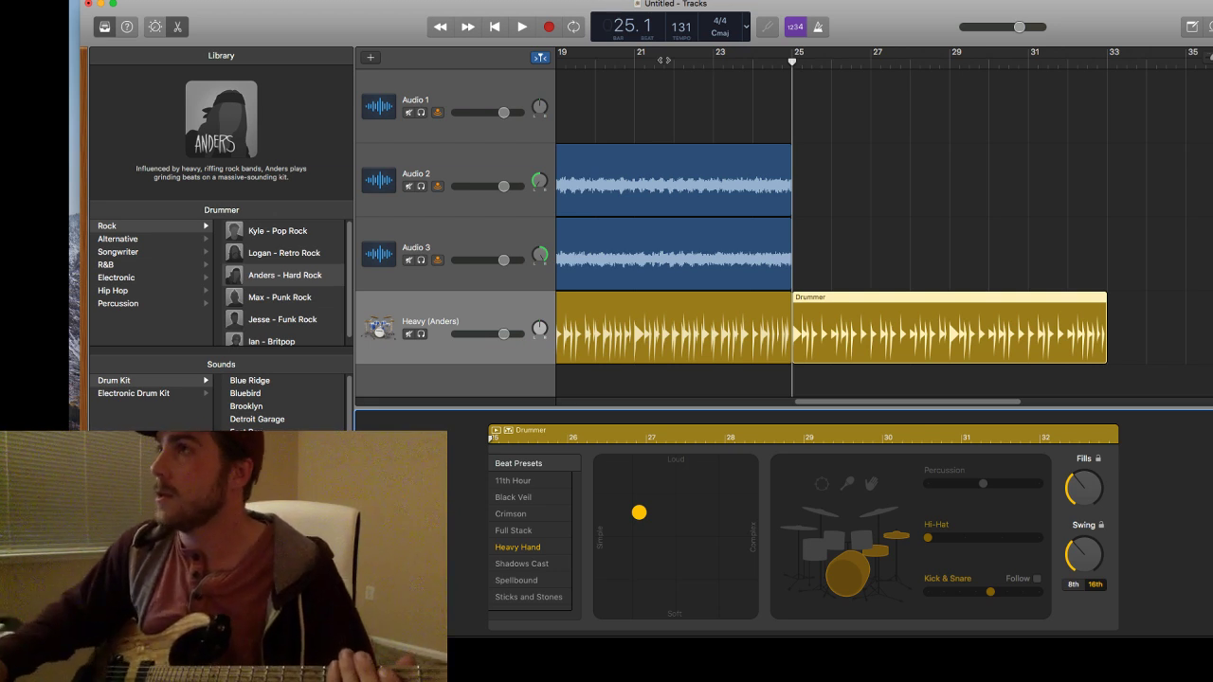
{"action": "left_click", "coordinate": [465, 242]}
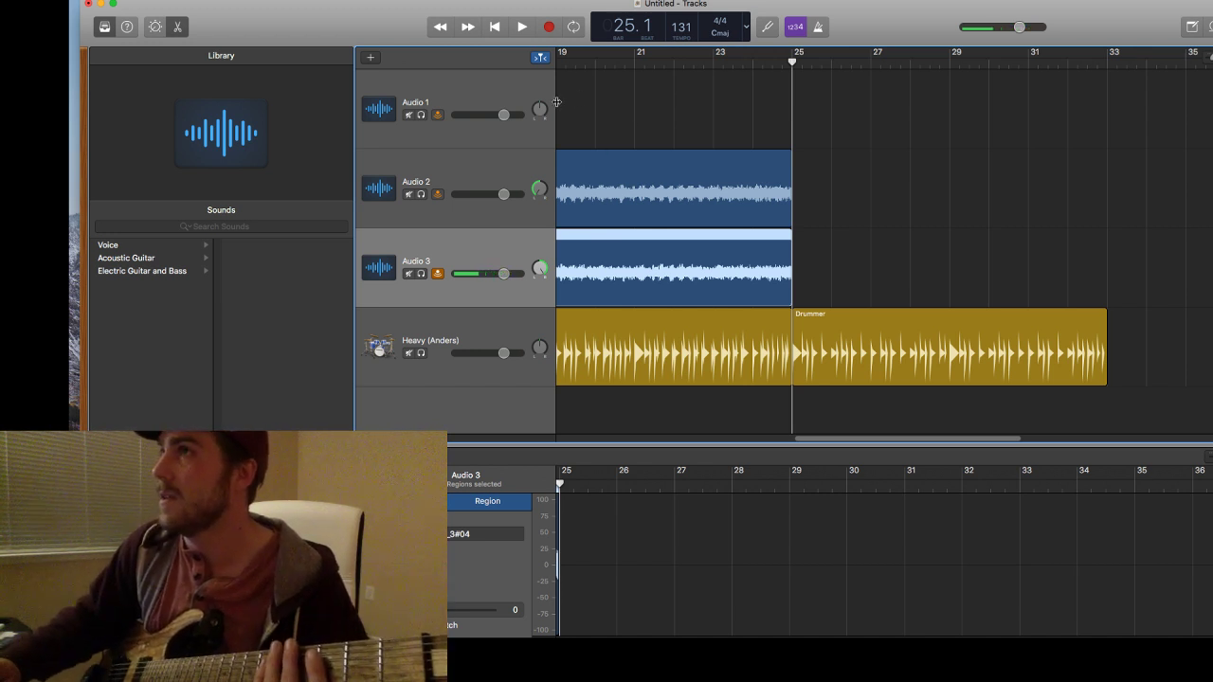
{"action": "key", "text": "Down"}
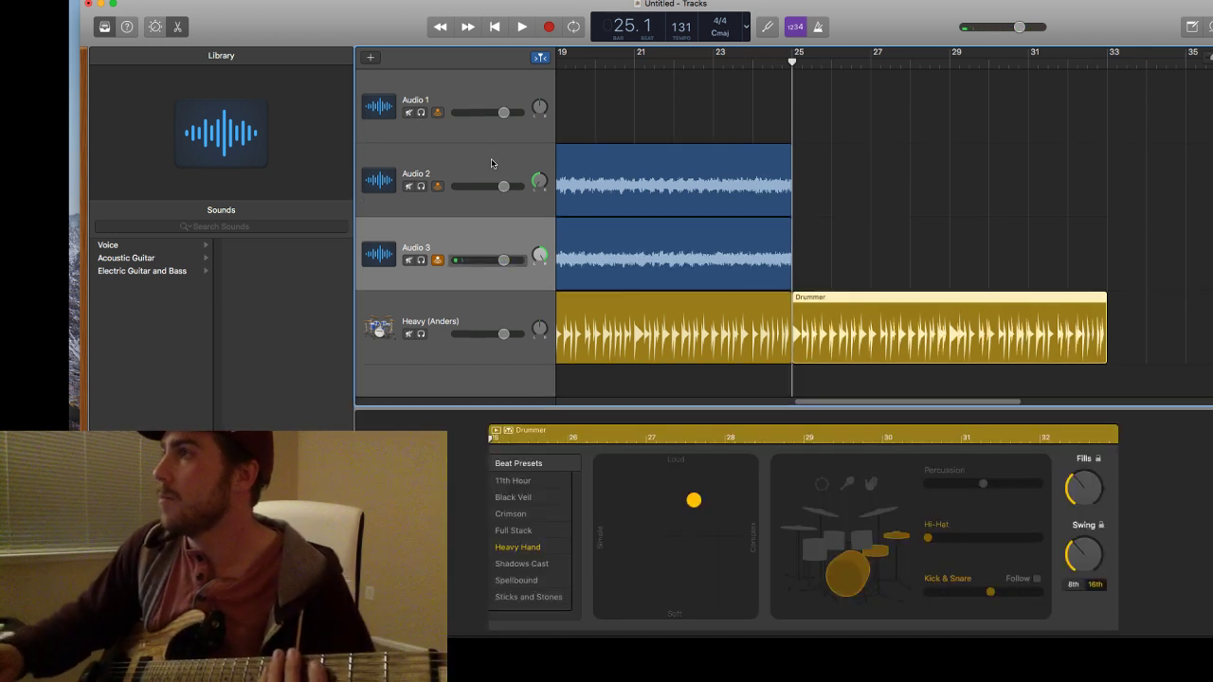
Remove and restore the new drummer region, and move the two guitar regions from about bar 45 back to bar 25.
{"action": "key", "text": "Delete"}
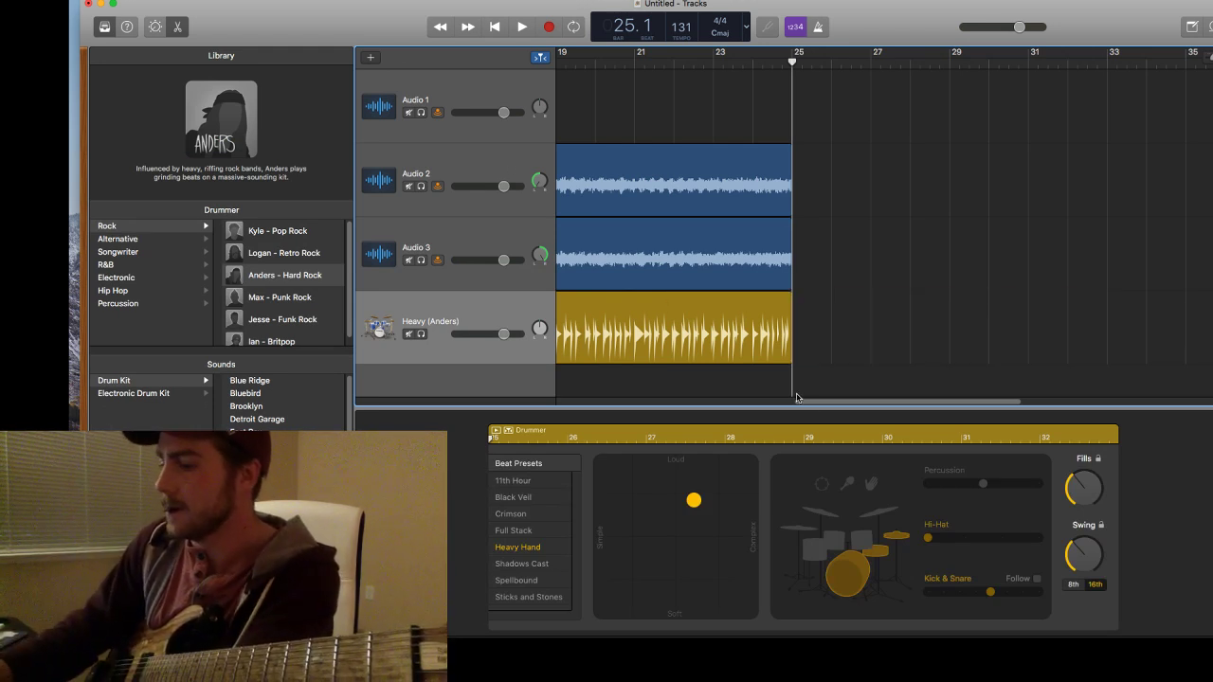
{"action": "key", "text": "super+z"}
{"action": "scroll", "coordinate": [817, 405], "scroll_direction": "right", "scroll_amount": 10}
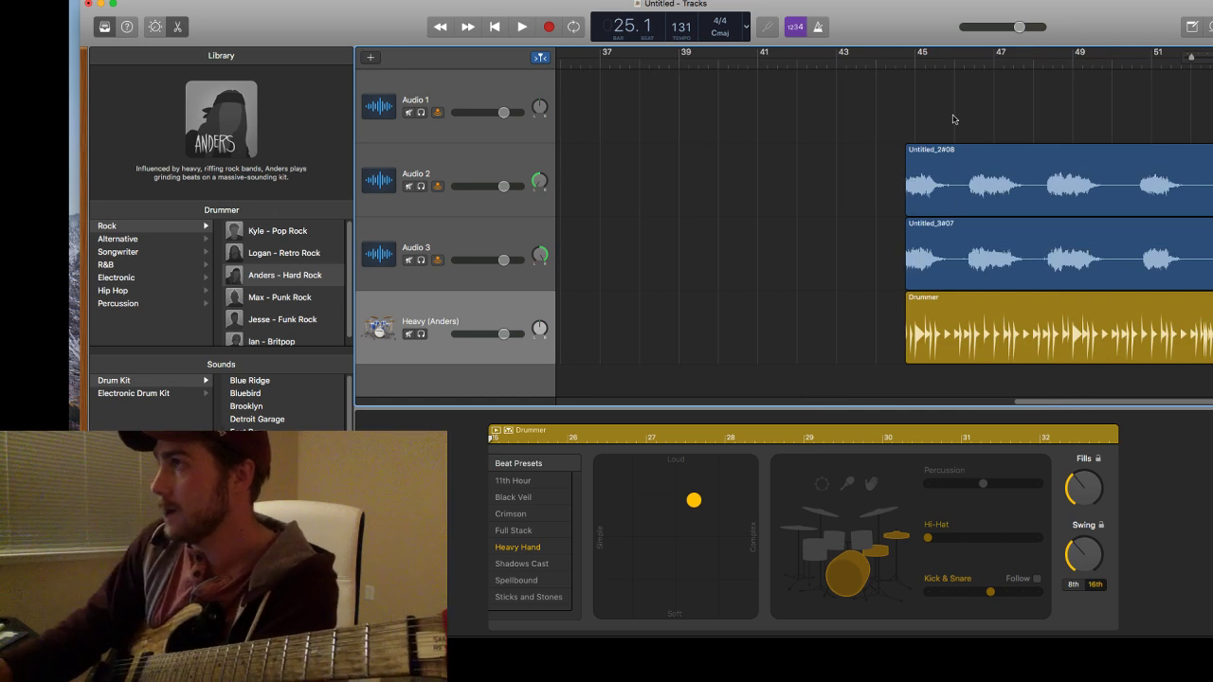
{"action": "left_click_drag", "start_coordinate": [955, 120], "coordinate": [814, 288]}
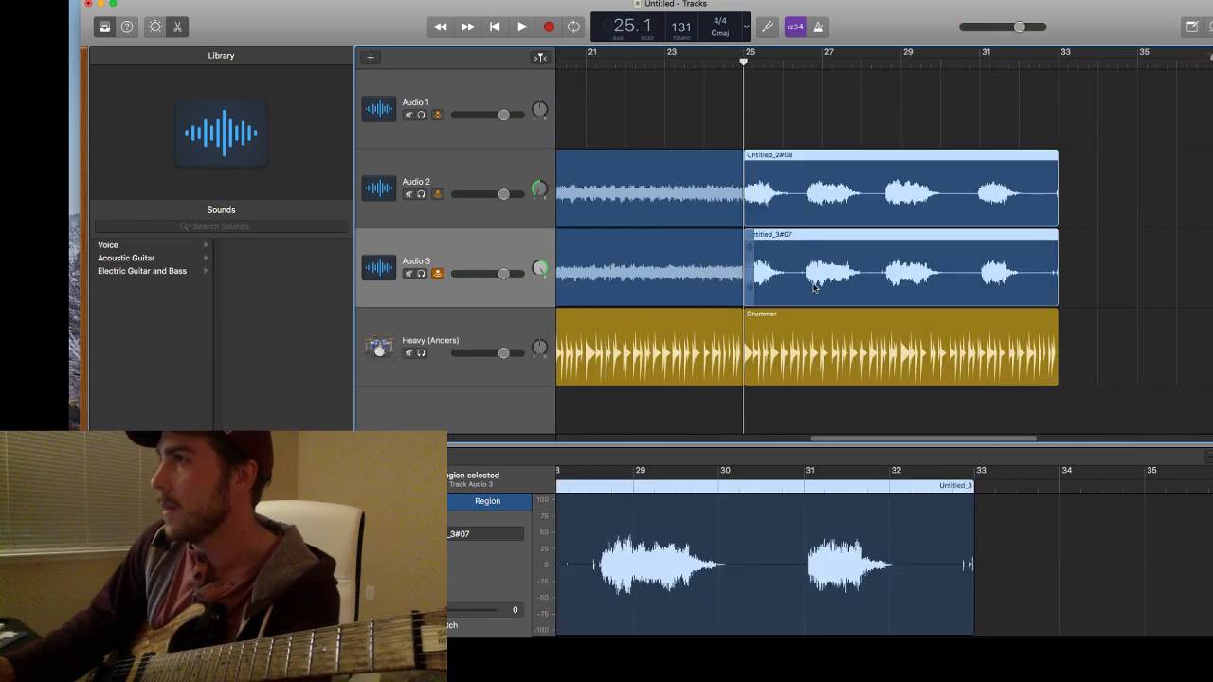
Delete the Audio 2 guitar region from bar 25 and record a new take there to about bar 35.
{"action": "left_click", "coordinate": [804, 133]}
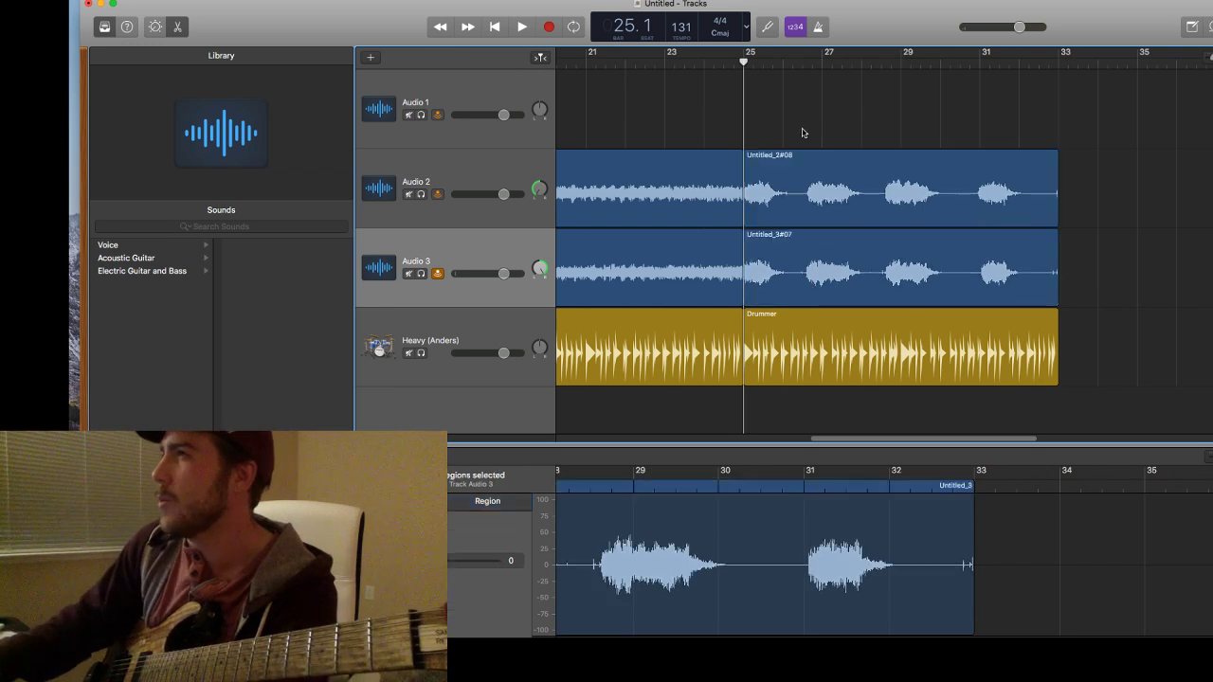
{"action": "left_click", "coordinate": [805, 185]}
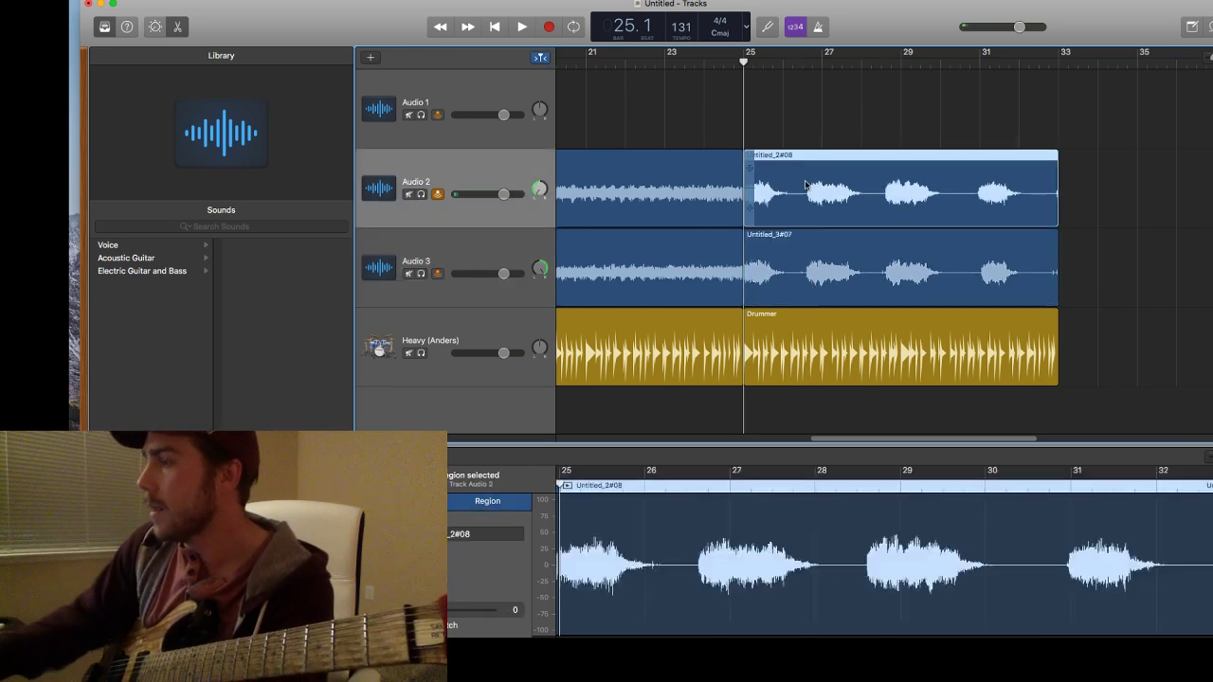
{"action": "key", "text": "Delete"}
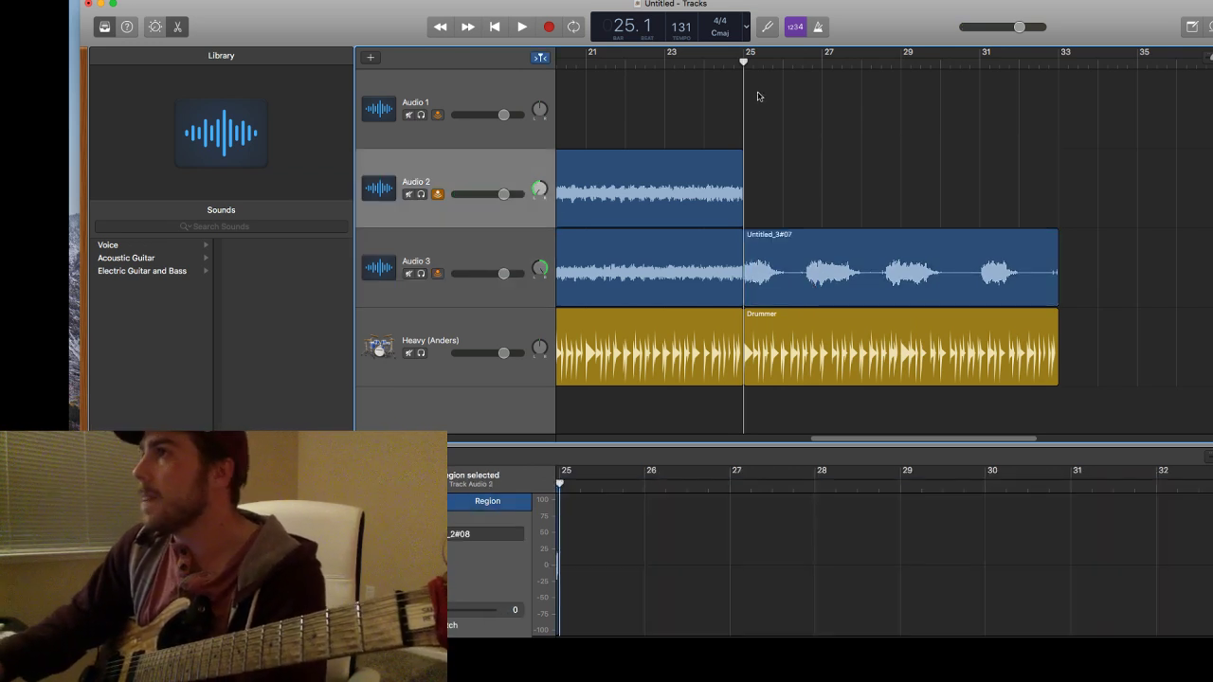
{"action": "left_click", "coordinate": [551, 27]}
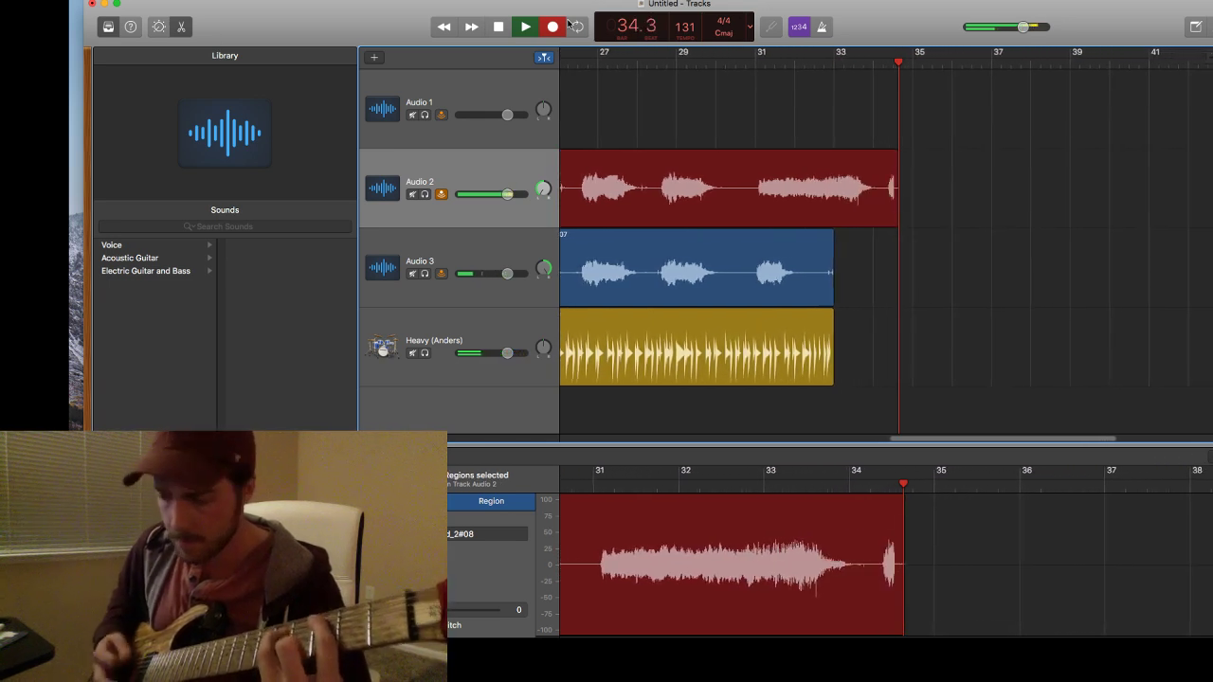
{"action": "key", "text": "space"}
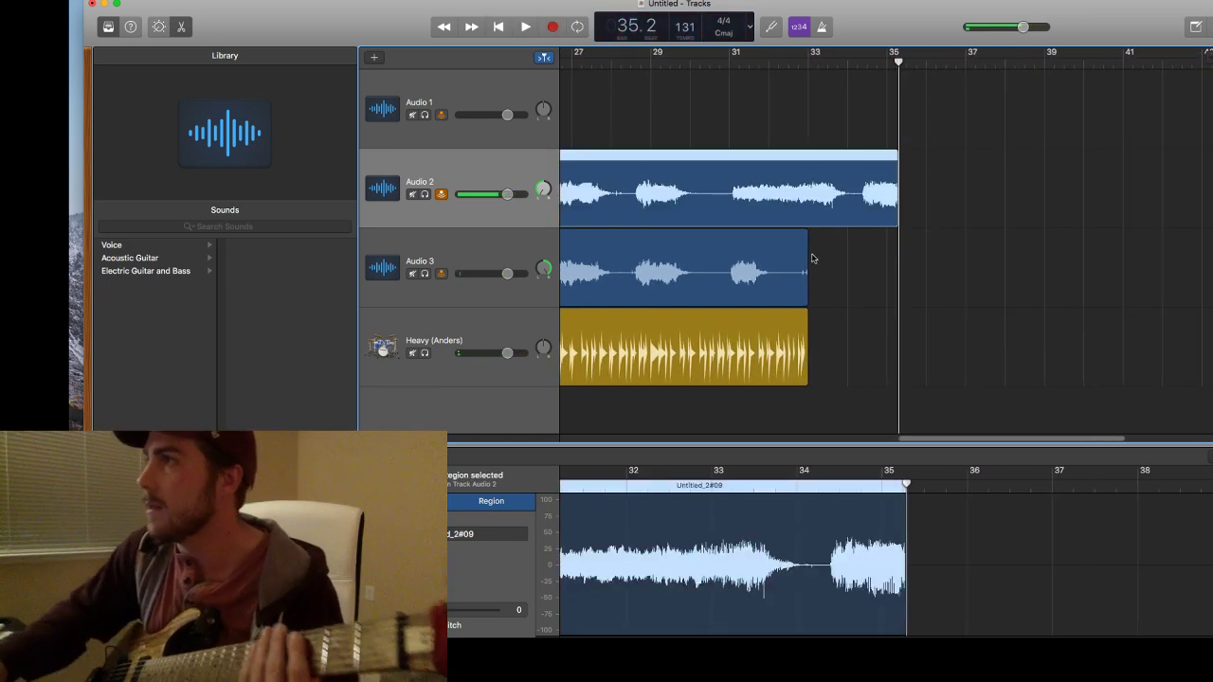
Replace the Audio 3 guitar region from bar 25 with a new matching take recorded to just past bar 33.
{"action": "left_click", "coordinate": [744, 283]}
{"action": "key", "text": "Delete"}
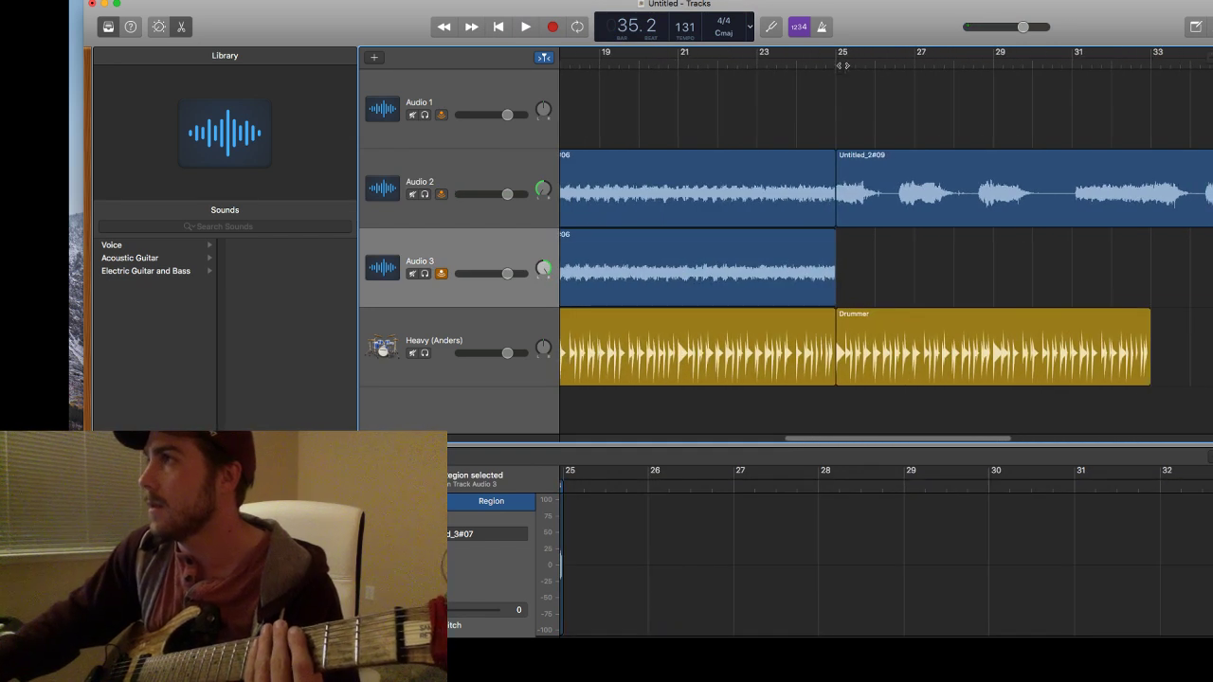
{"action": "left_click", "coordinate": [547, 27]}
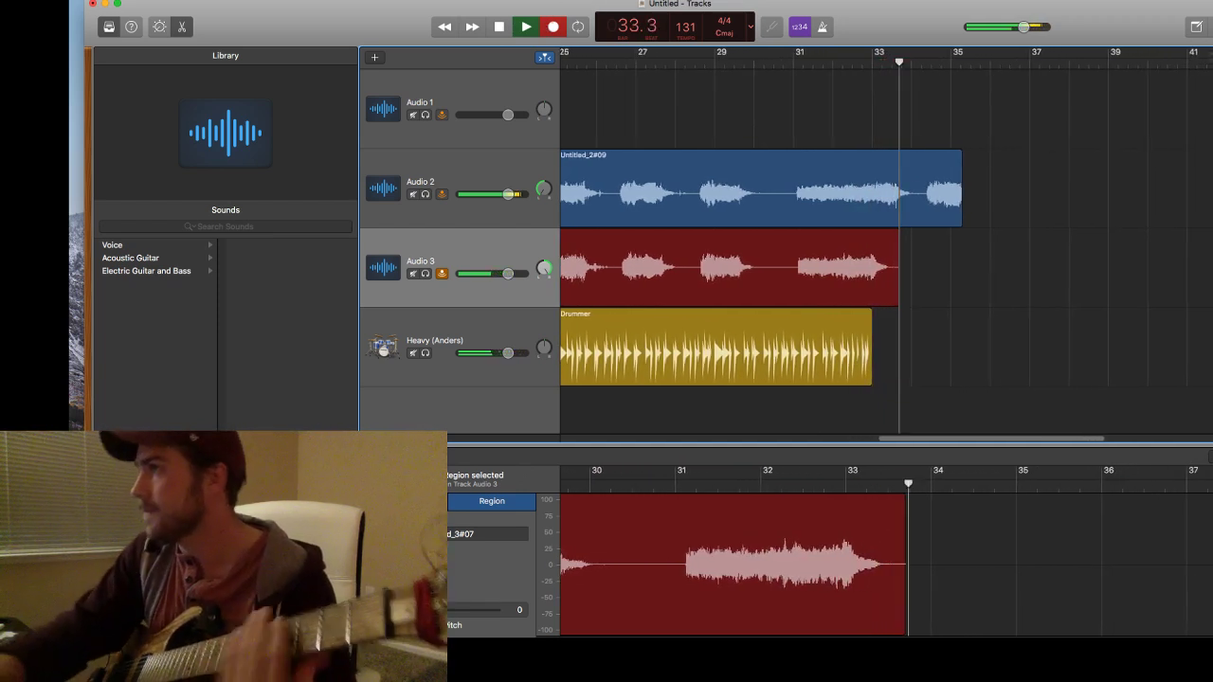
{"action": "key", "text": "space"}
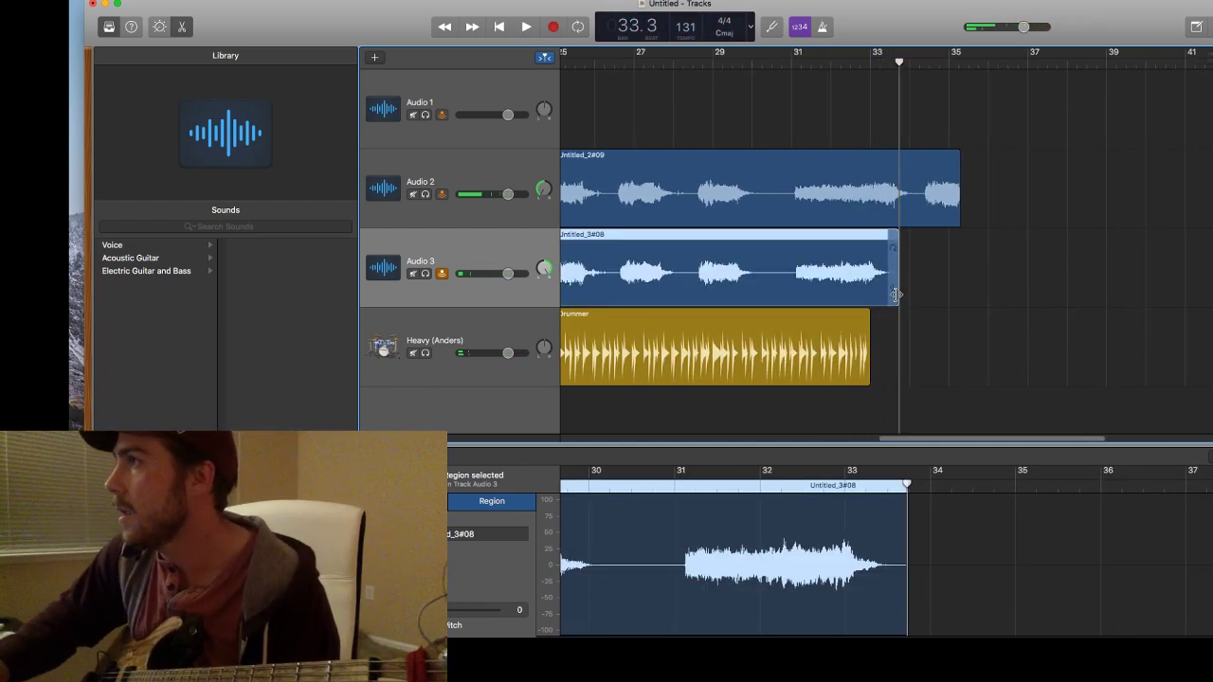
Trim both new guitar regions to bar 33 and loop them together with the drummer region to bar 41.
{"action": "left_click_drag", "start_coordinate": [896, 294], "coordinate": [869, 294]}
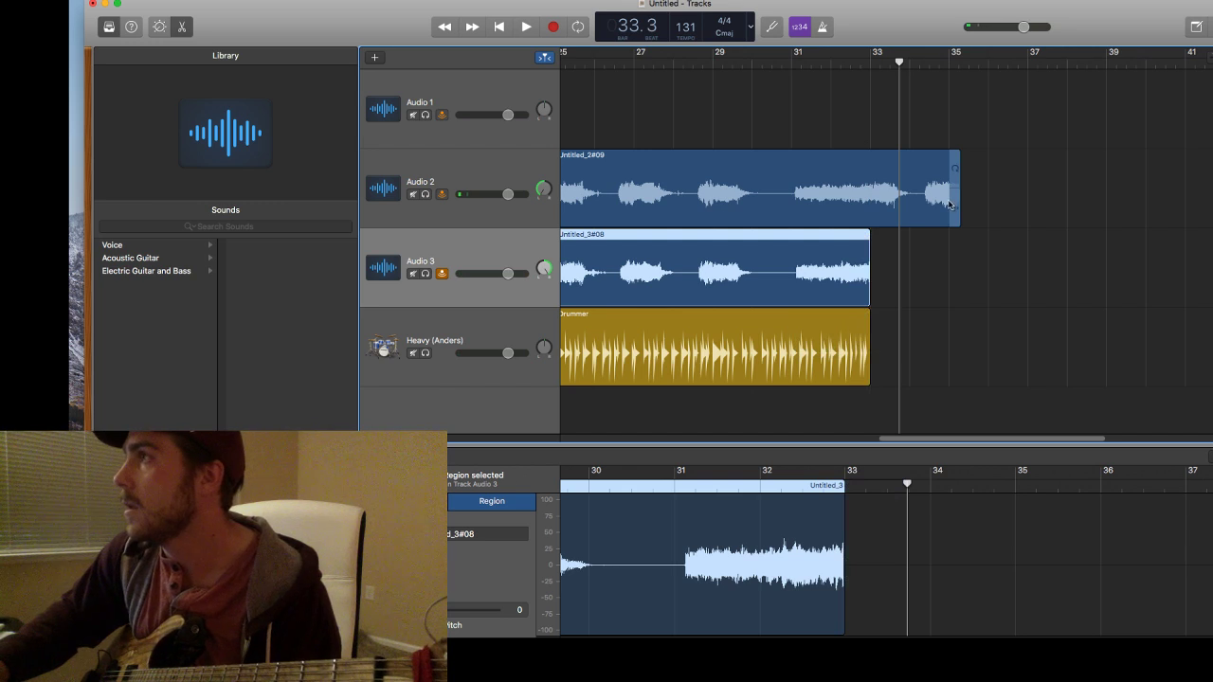
{"action": "left_click_drag", "start_coordinate": [946, 211], "coordinate": [855, 210]}
{"action": "left_click_drag", "start_coordinate": [896, 339], "coordinate": [861, 208]}
{"action": "left_click_drag", "start_coordinate": [898, 305], "coordinate": [1142, 368]}
{"action": "left_click_drag", "start_coordinate": [1204, 332], "coordinate": [1155, 332]}
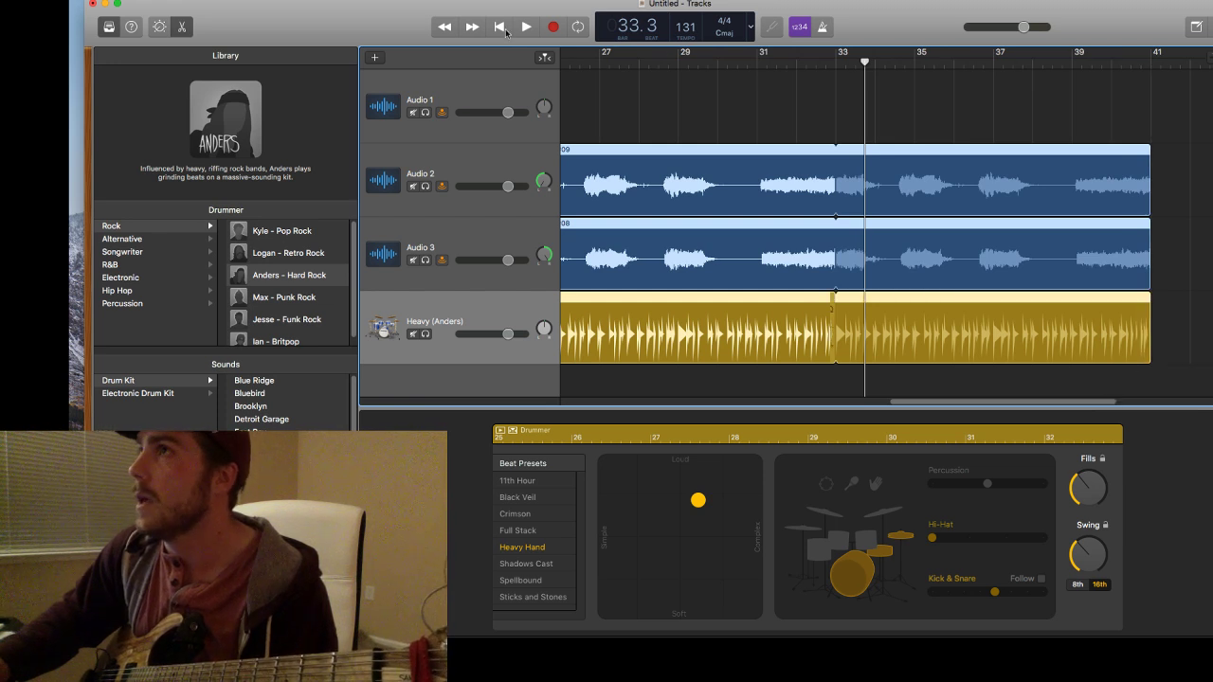
Play the song from the beginning to just past bar 33 to review the re-recorded section in context.
{"action": "left_click", "coordinate": [505, 30]}
{"action": "left_click", "coordinate": [525, 29]}
{"action": "left_click", "coordinate": [527, 29]}
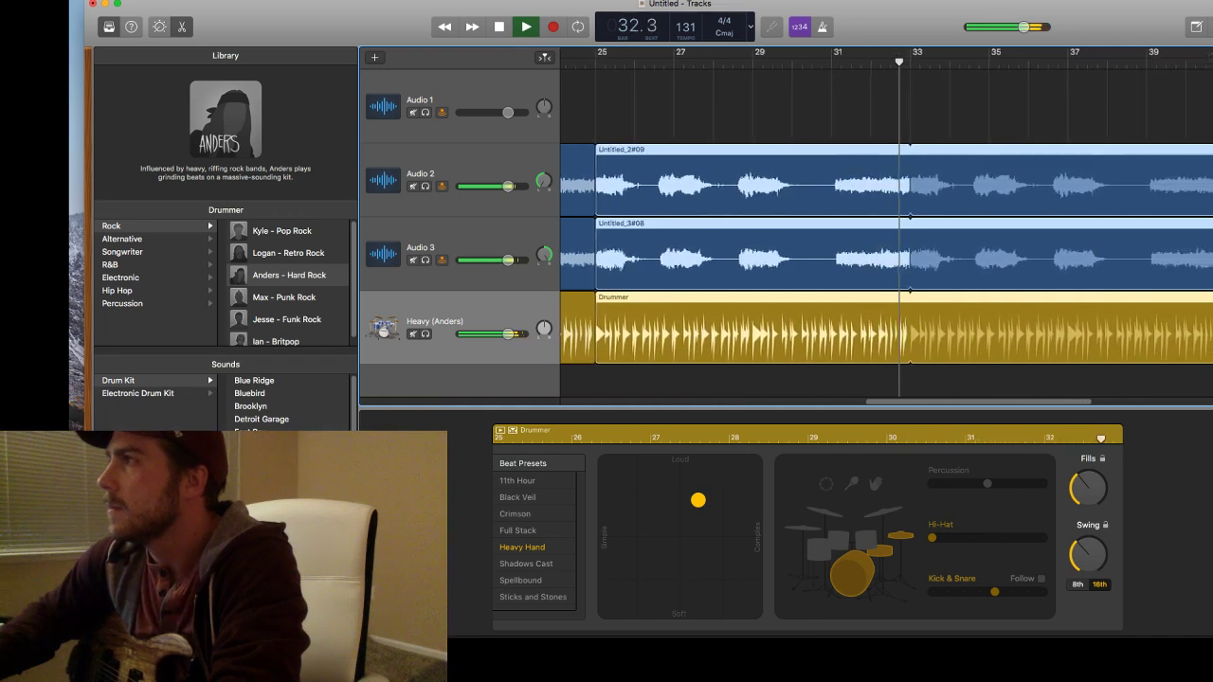
{"action": "key", "text": "space"}
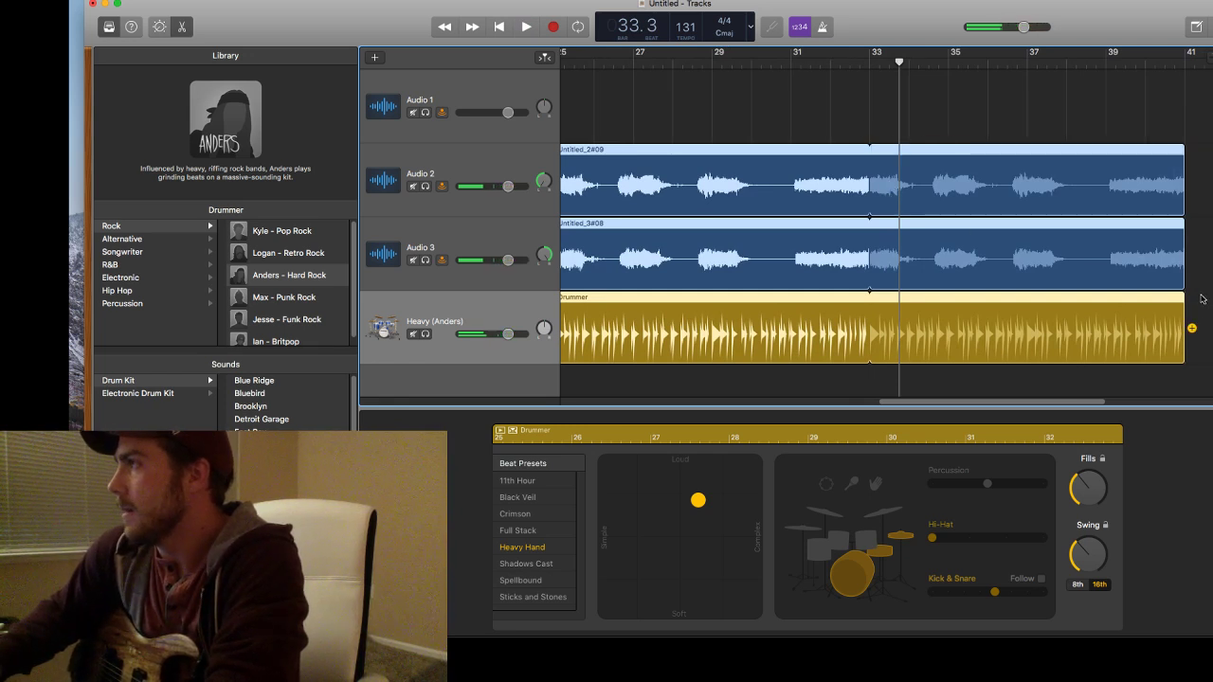
Remove the loops past bar 33 from both guitar regions and the drummer region.
{"action": "left_click_drag", "start_coordinate": [1183, 325], "coordinate": [821, 333]}
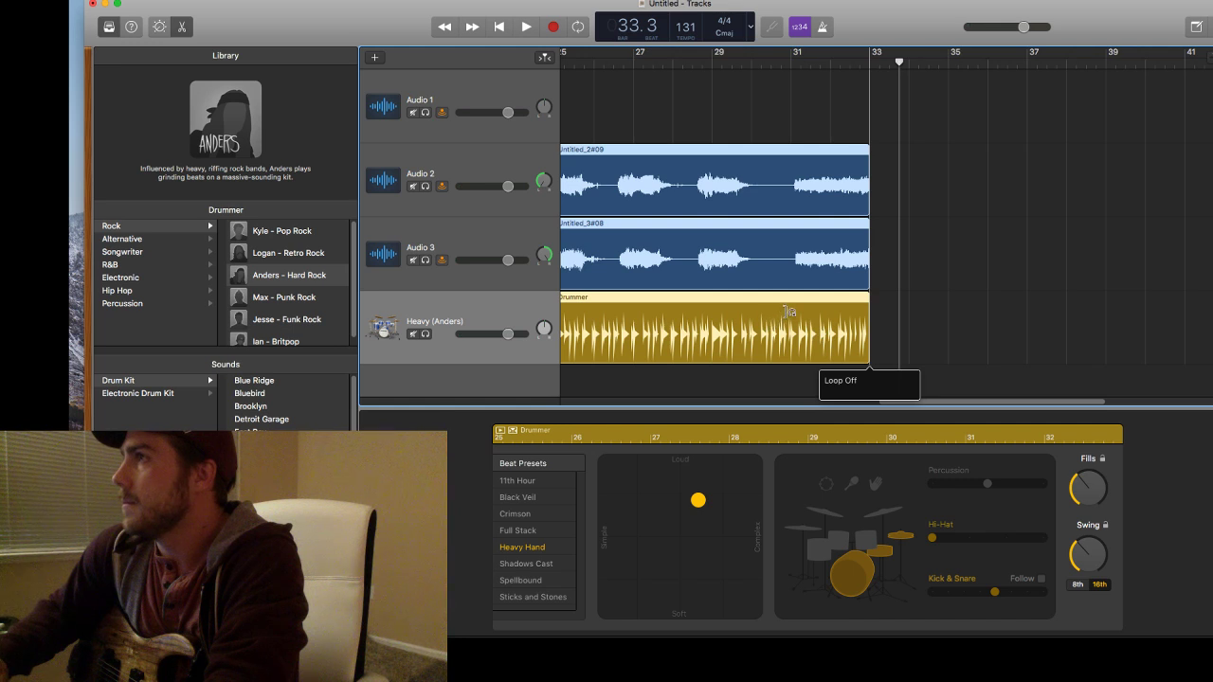
{"action": "left_click", "coordinate": [877, 270]}
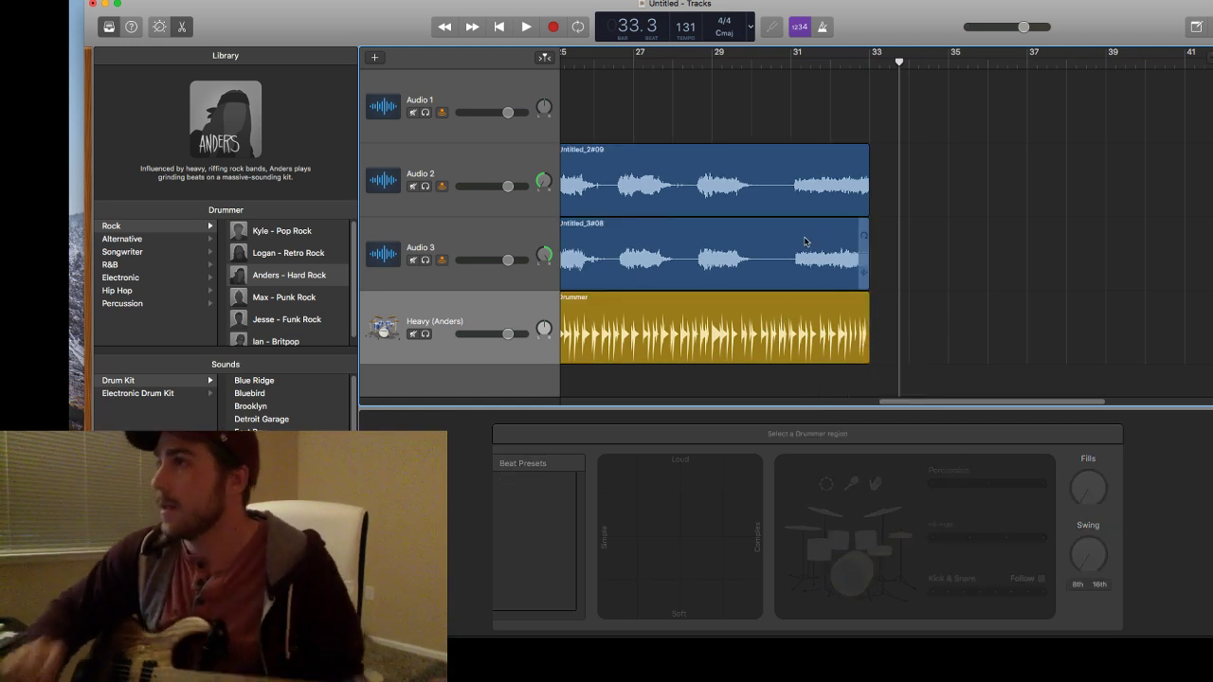
Split the Audio 3 guitar region at bar 28 beat 2 and re-record the part from there to bar 33.
{"action": "left_click", "coordinate": [702, 62]}
{"action": "left_click", "coordinate": [691, 67]}
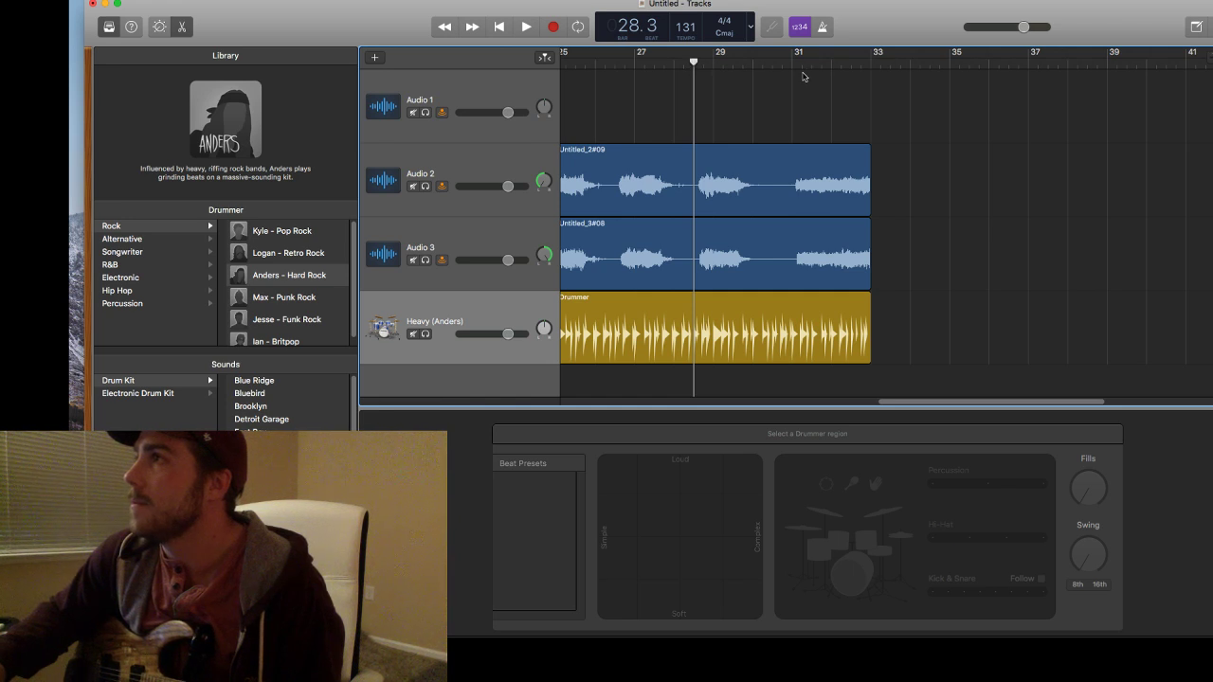
{"action": "left_click", "coordinate": [714, 65]}
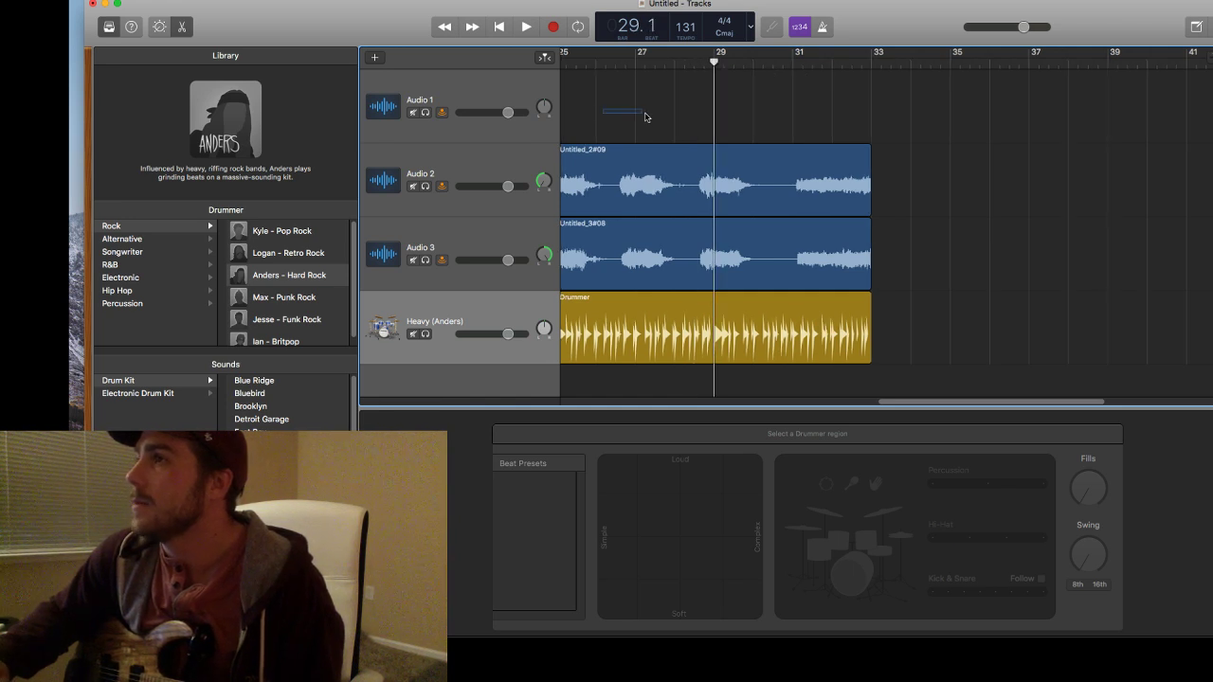
{"action": "left_click", "coordinate": [686, 65]}
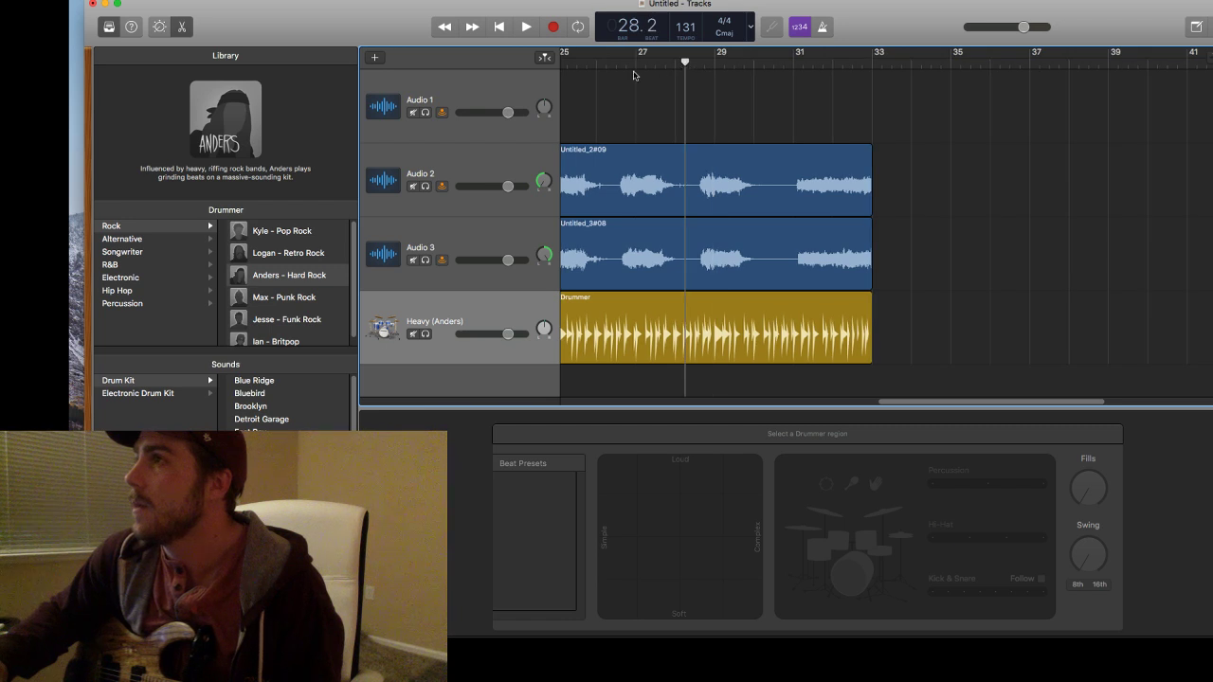
{"action": "left_click", "coordinate": [616, 256]}
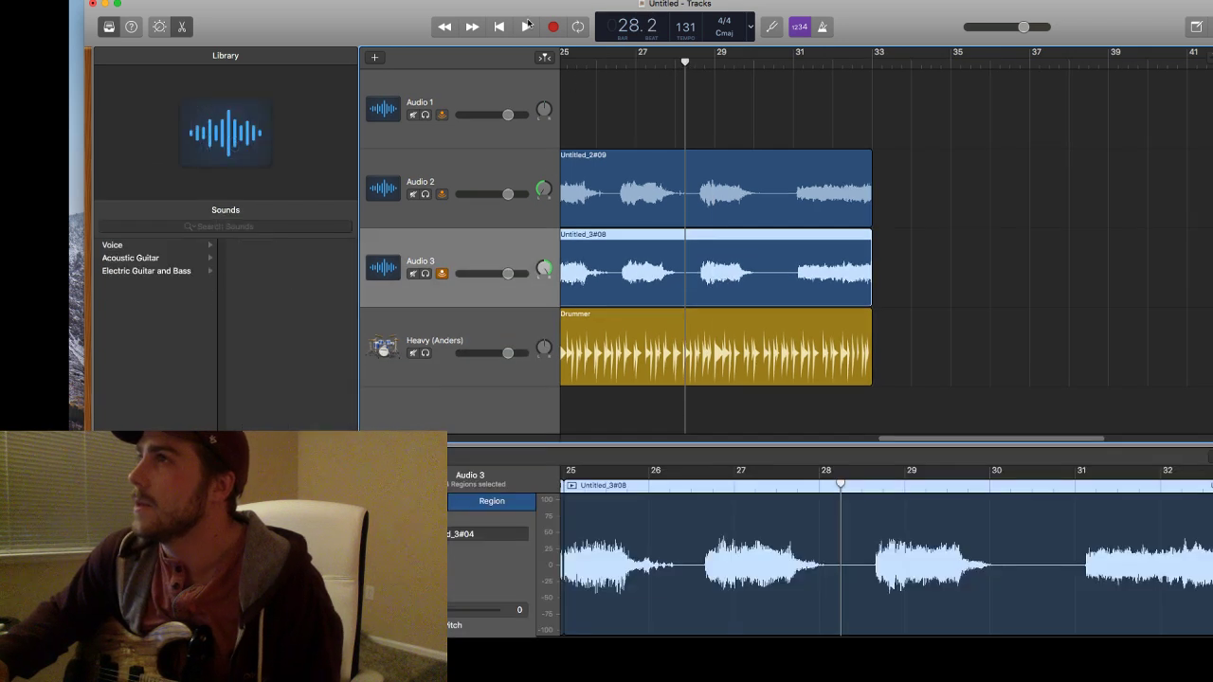
{"action": "key", "text": "cmd+t"}
{"action": "left_click", "coordinate": [526, 26]}
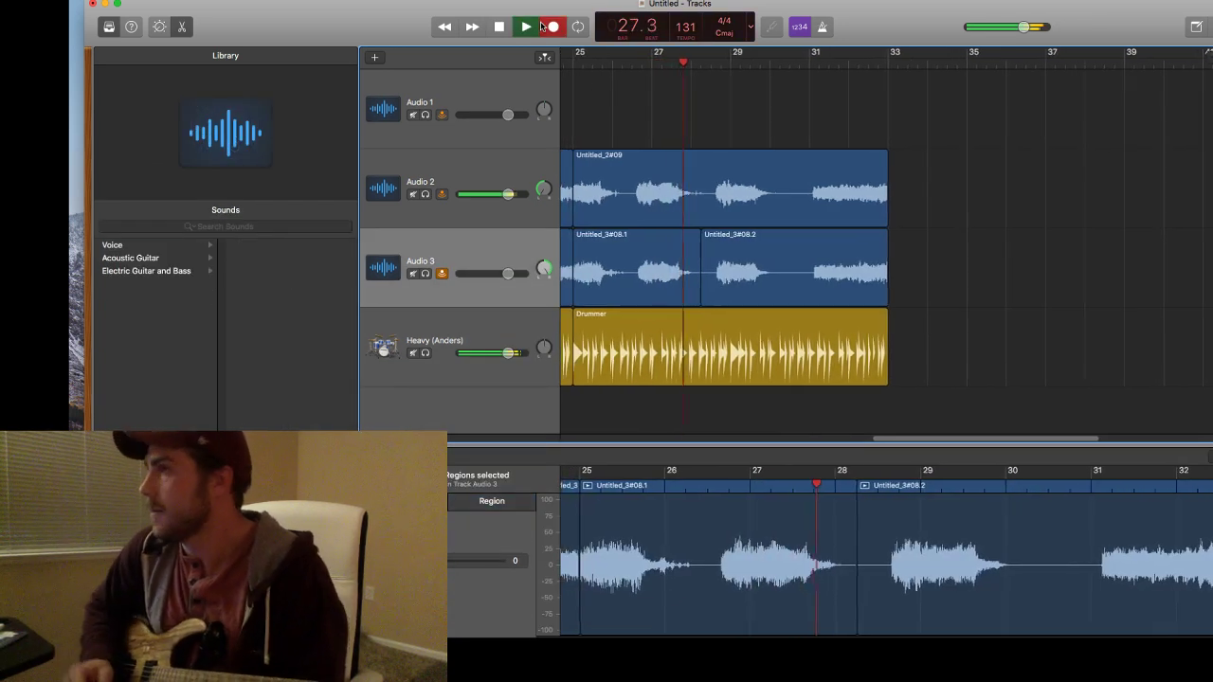
{"action": "key", "text": "r"}
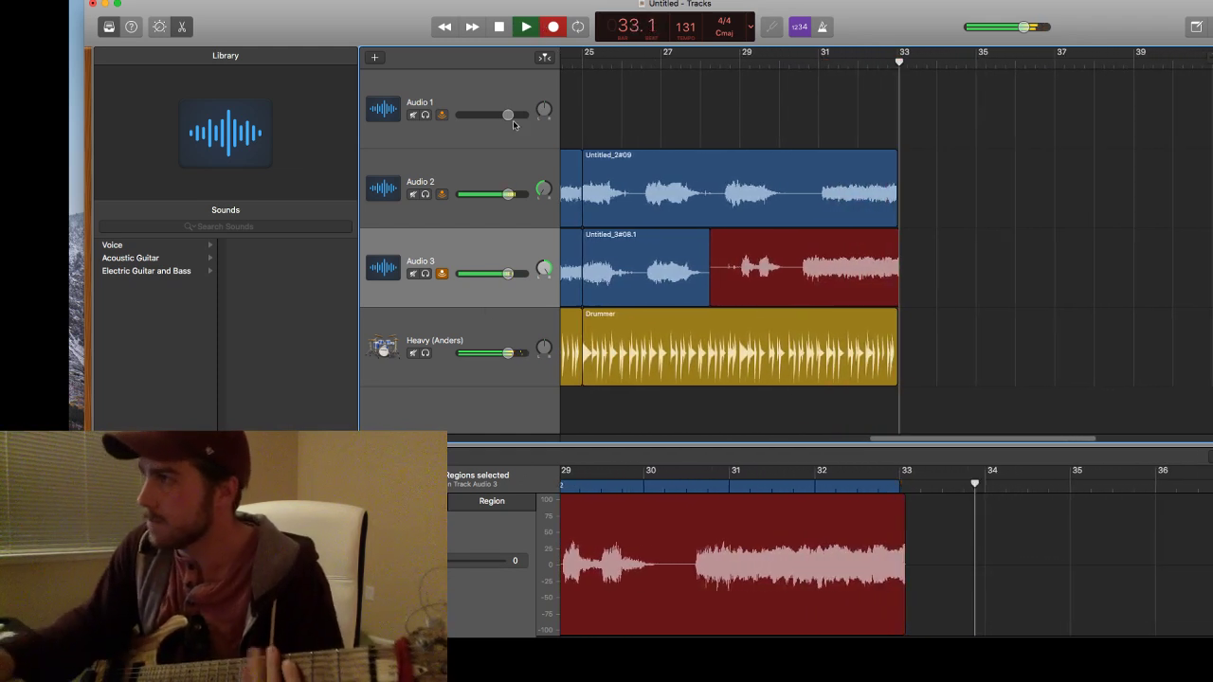
{"action": "key", "text": "space"}
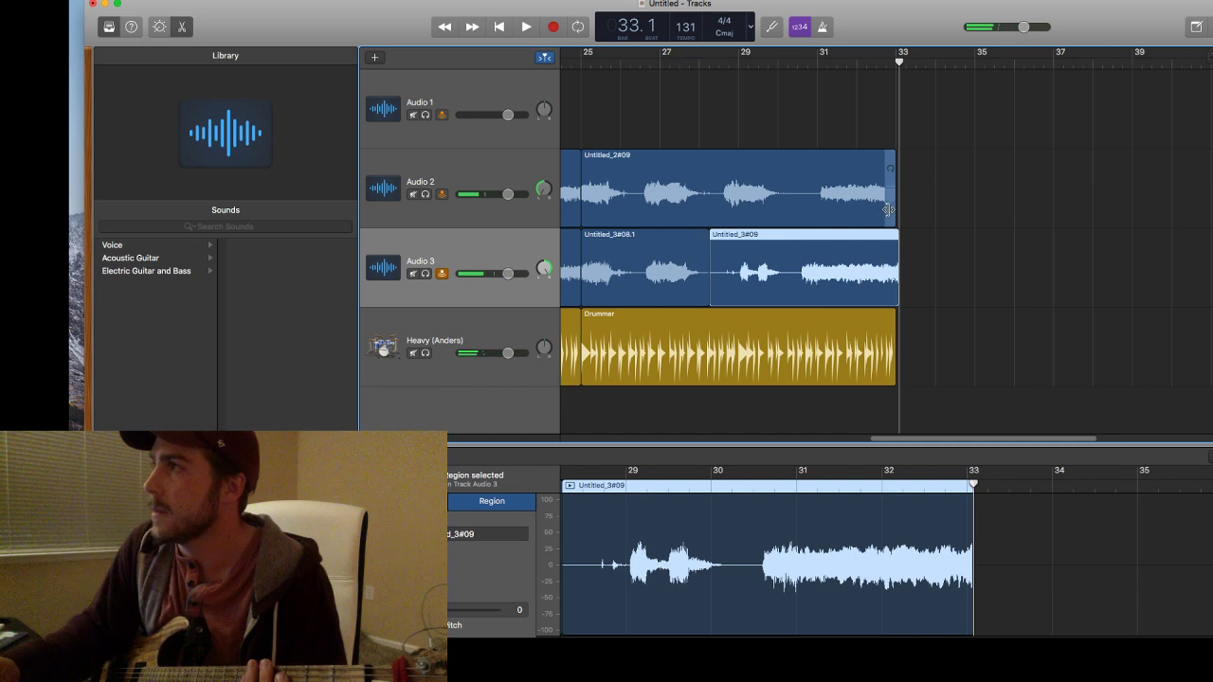
Trim the Audio 2 guitar region to bar 31 and extend the first Audio 3 region to bar 30 beat 3.
{"action": "left_click", "coordinate": [811, 205]}
{"action": "left_click_drag", "start_coordinate": [807, 207], "coordinate": [807, 208]}
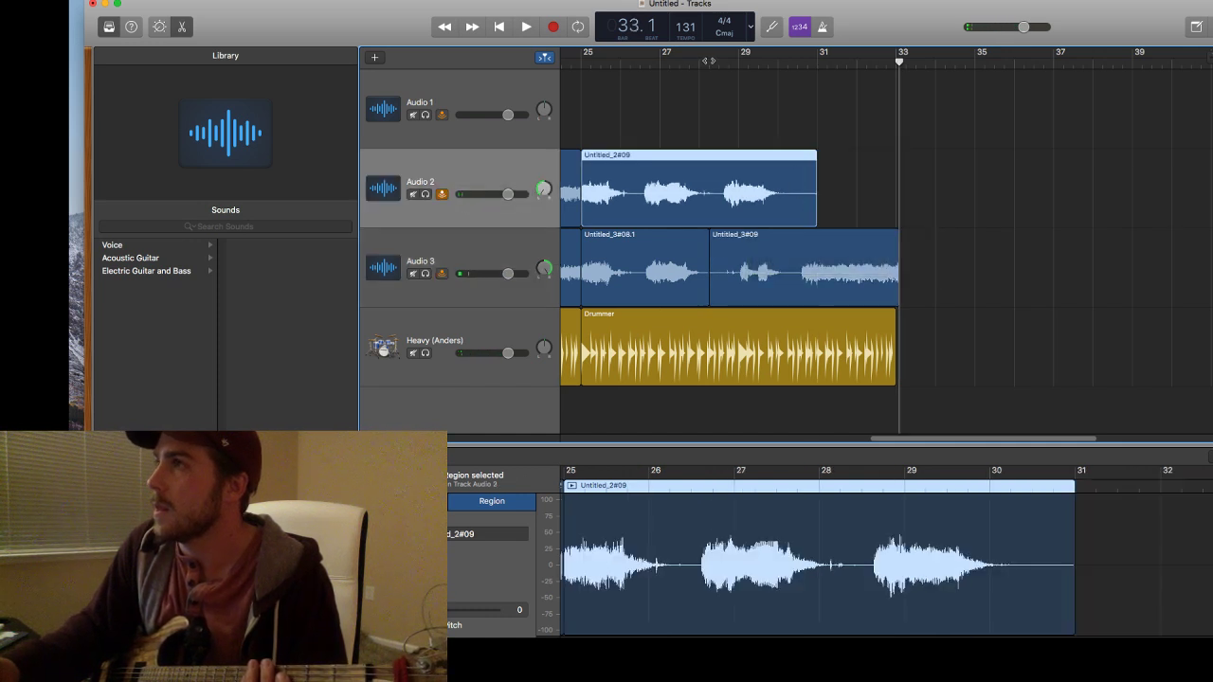
{"action": "left_click", "coordinate": [702, 298]}
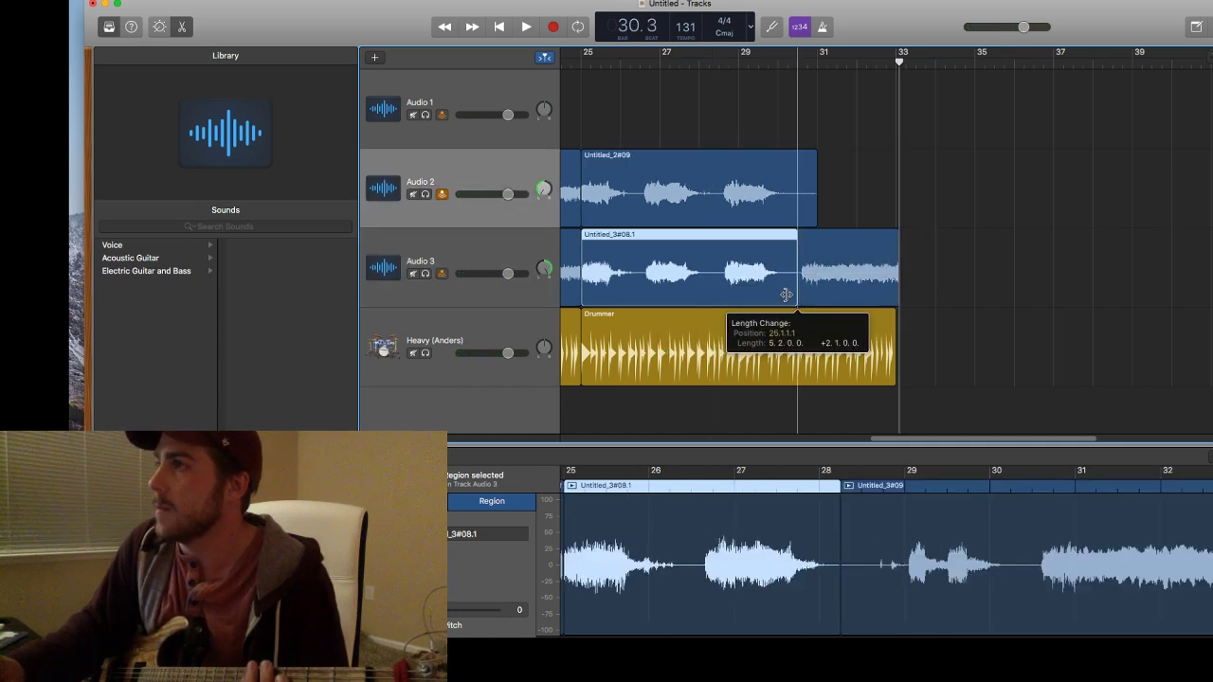
{"action": "left_click_drag", "start_coordinate": [786, 294], "coordinate": [779, 279]}
Try another Audio 3 take from bar 28 beat 2, discarding it and stretching the previous take back over the gap.
{"action": "left_click", "coordinate": [708, 60]}
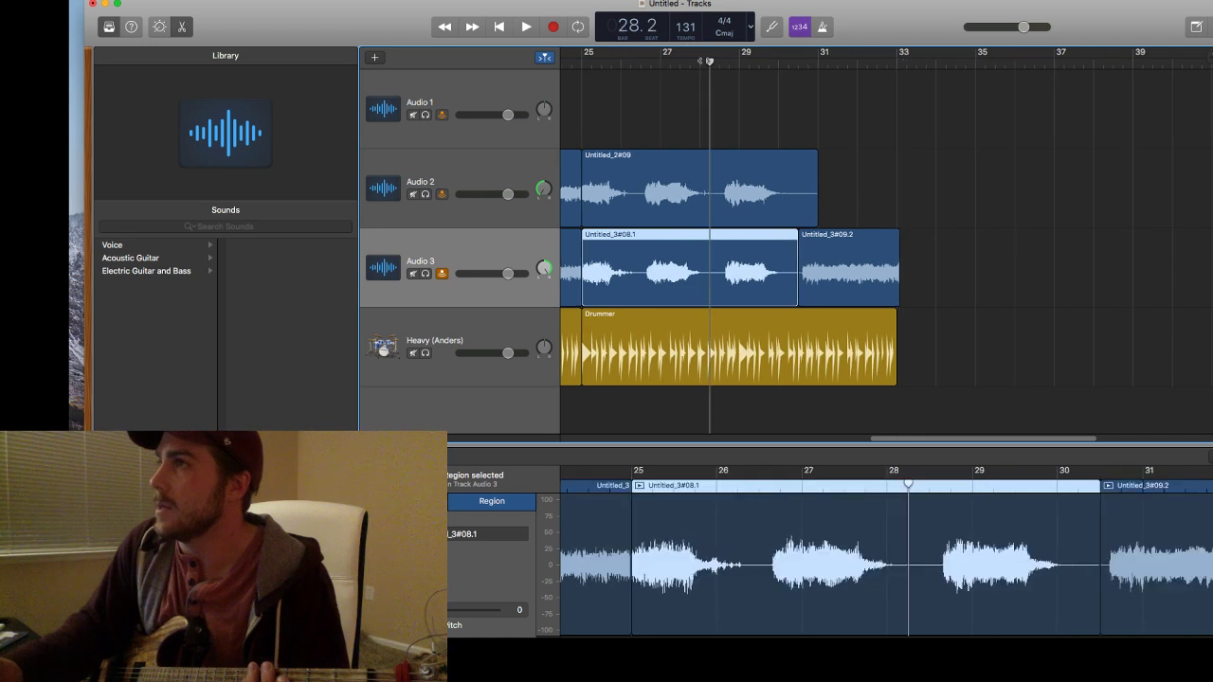
{"action": "left_click", "coordinate": [559, 30]}
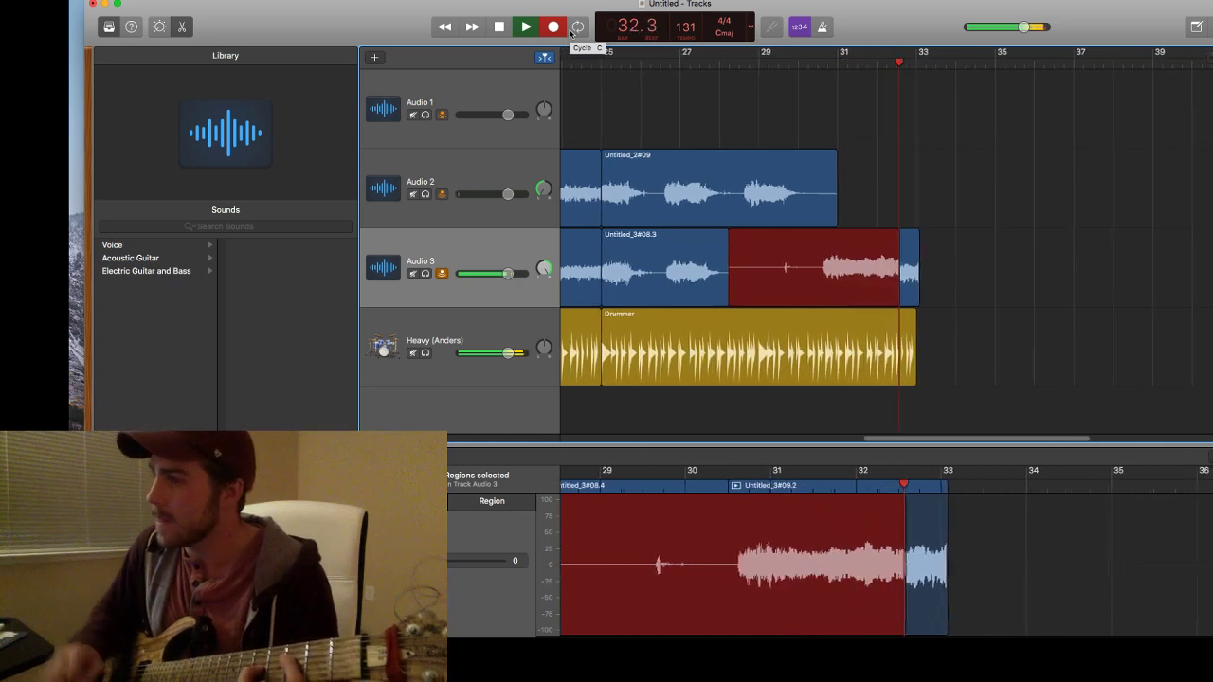
{"action": "key", "text": "space"}
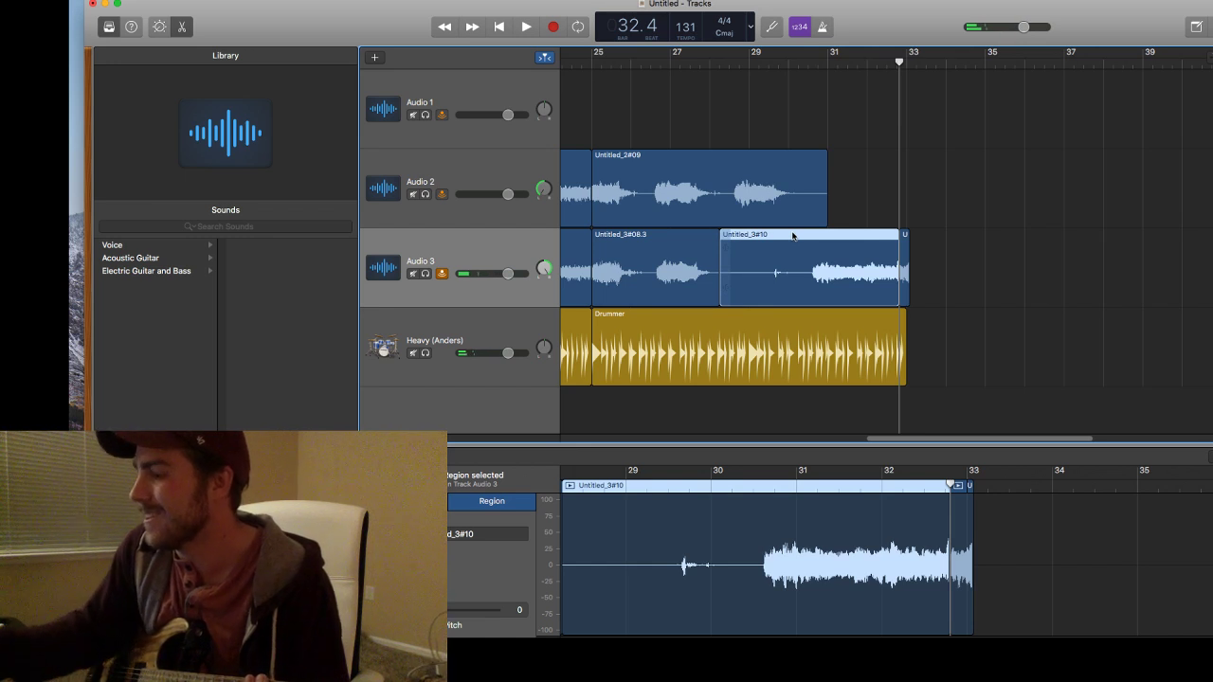
{"action": "key", "text": "Delete"}
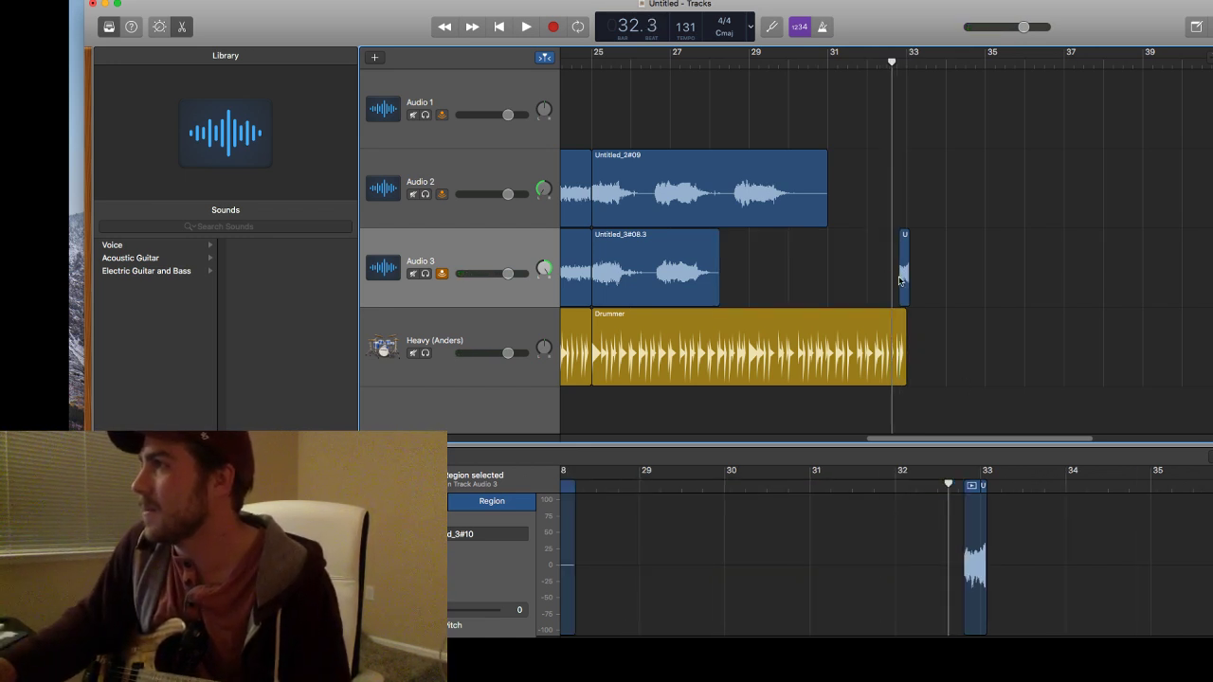
{"action": "left_click_drag", "start_coordinate": [894, 277], "coordinate": [722, 281]}
Extend the split Audio 3 guitar region to about bar 30 and move the playhead to bar 28 beat 3.
{"action": "left_click", "coordinate": [711, 61]}
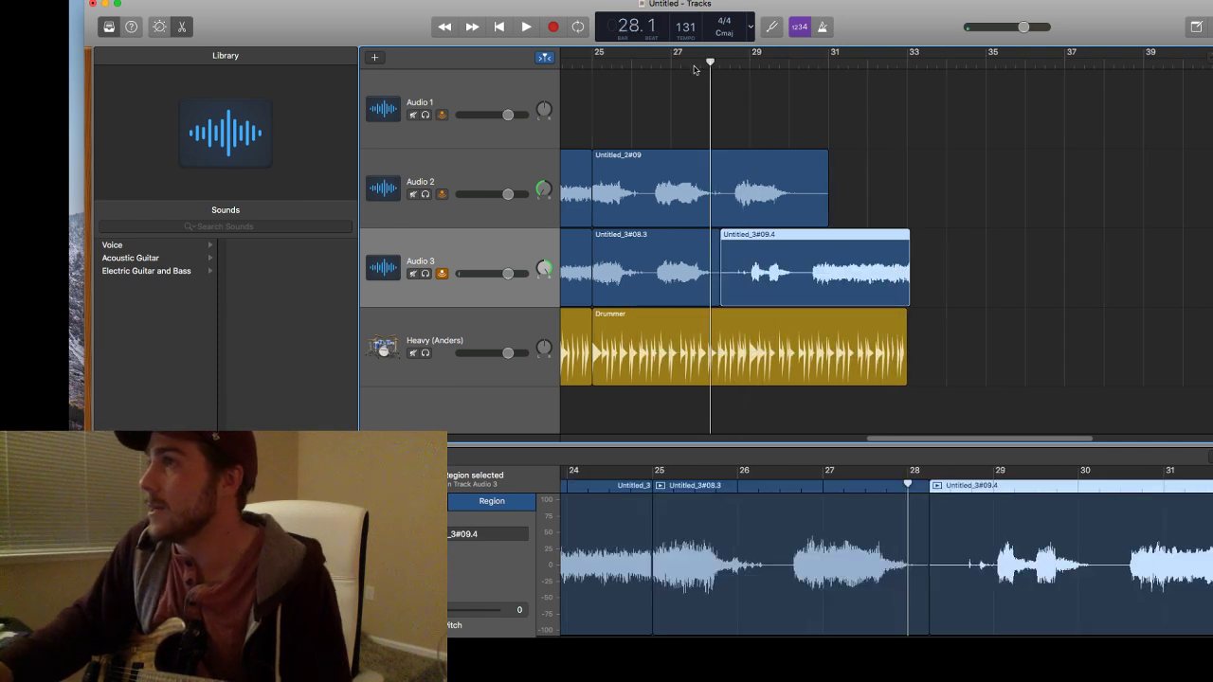
{"action": "left_click", "coordinate": [522, 174]}
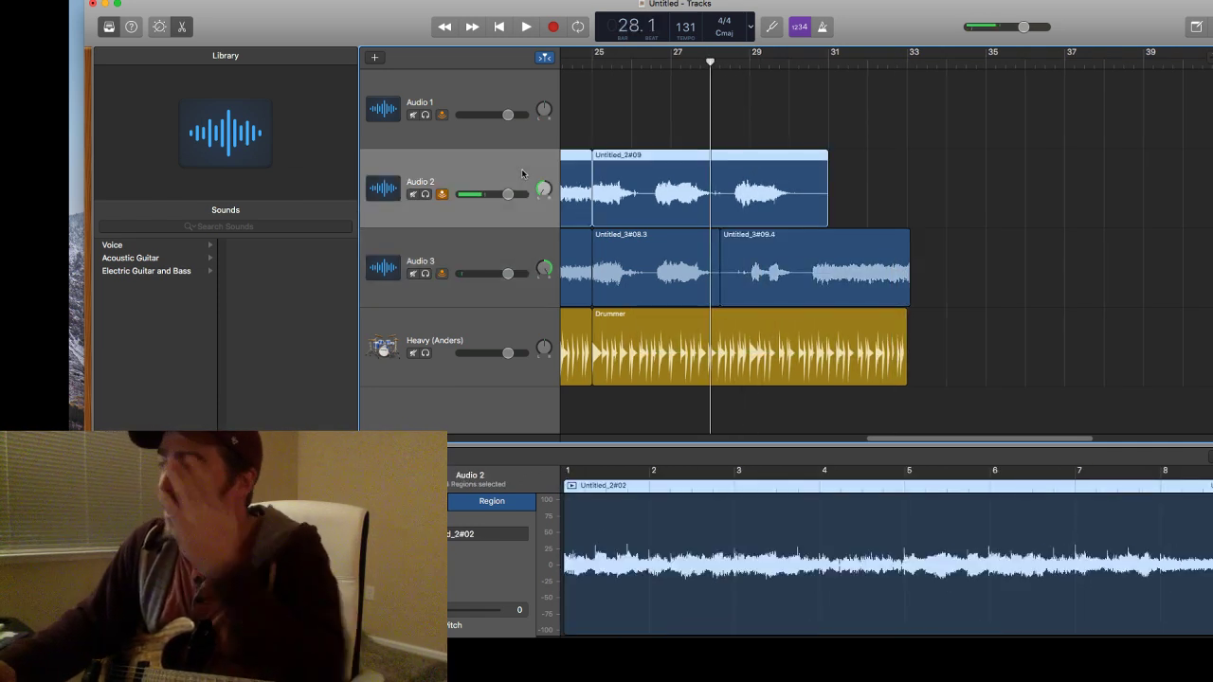
{"action": "left_click", "coordinate": [730, 63]}
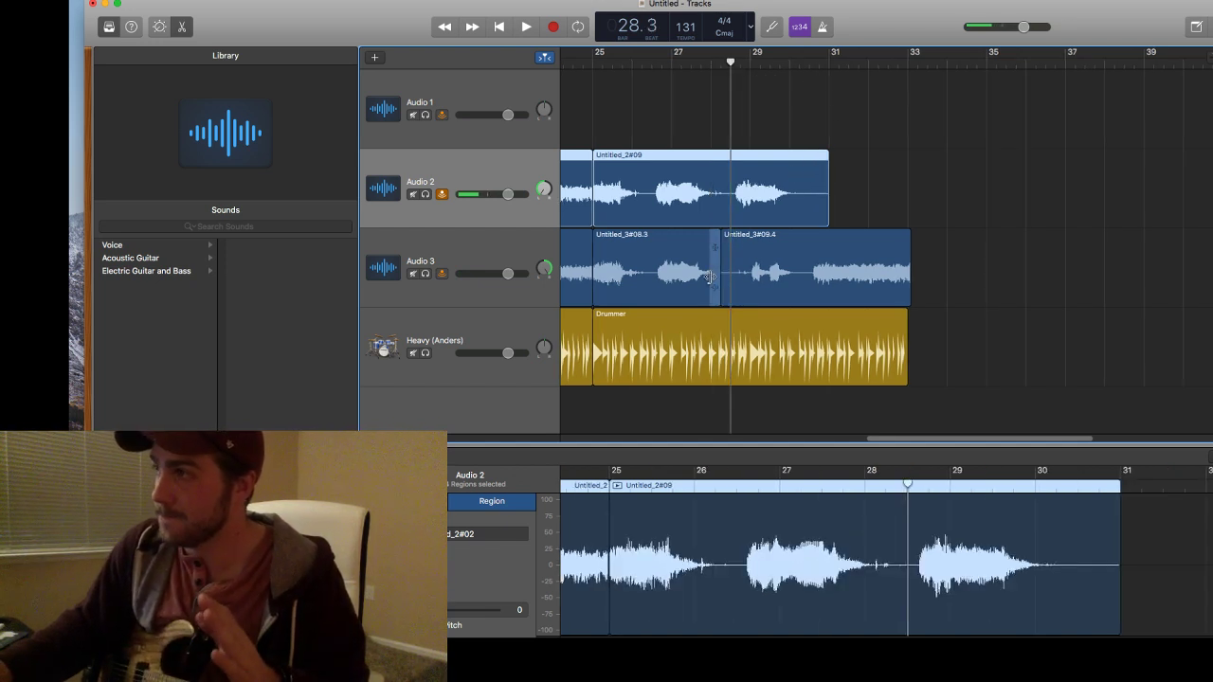
{"action": "left_click_drag", "start_coordinate": [711, 279], "coordinate": [799, 278]}
Record a new Audio 2 guitar take from bar 28 beat 3 to just past bar 33.
{"action": "left_click", "coordinate": [447, 169]}
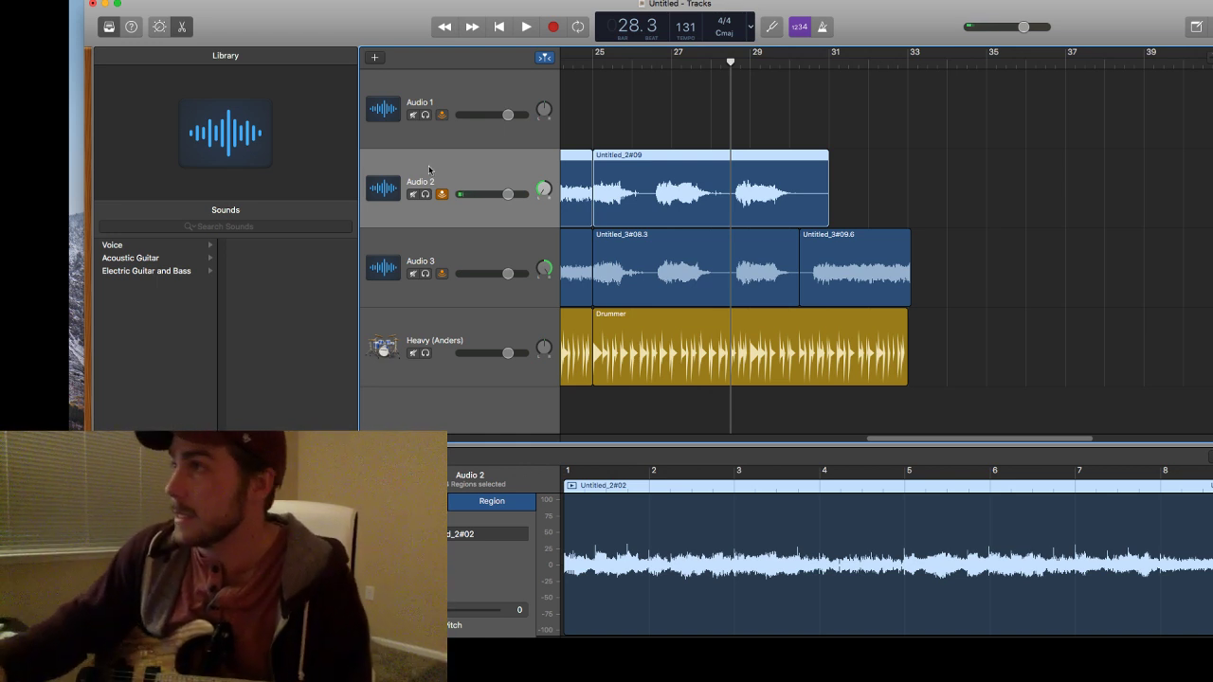
{"action": "left_click", "coordinate": [552, 28]}
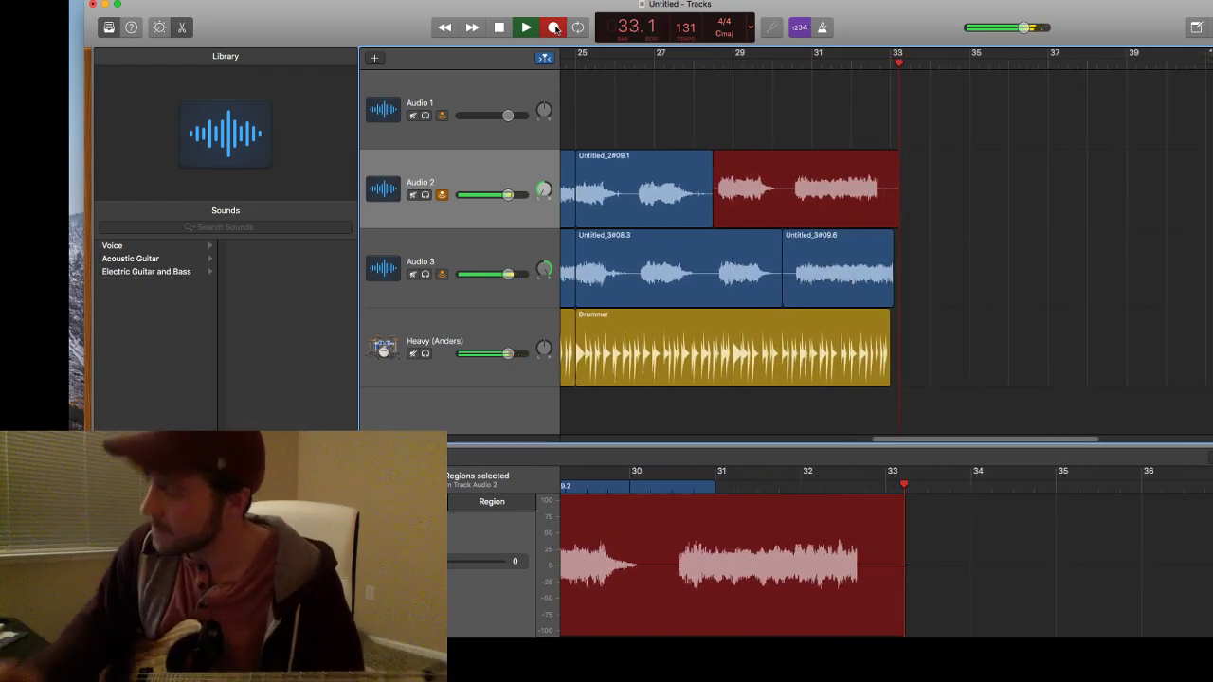
{"action": "key", "text": "space"}
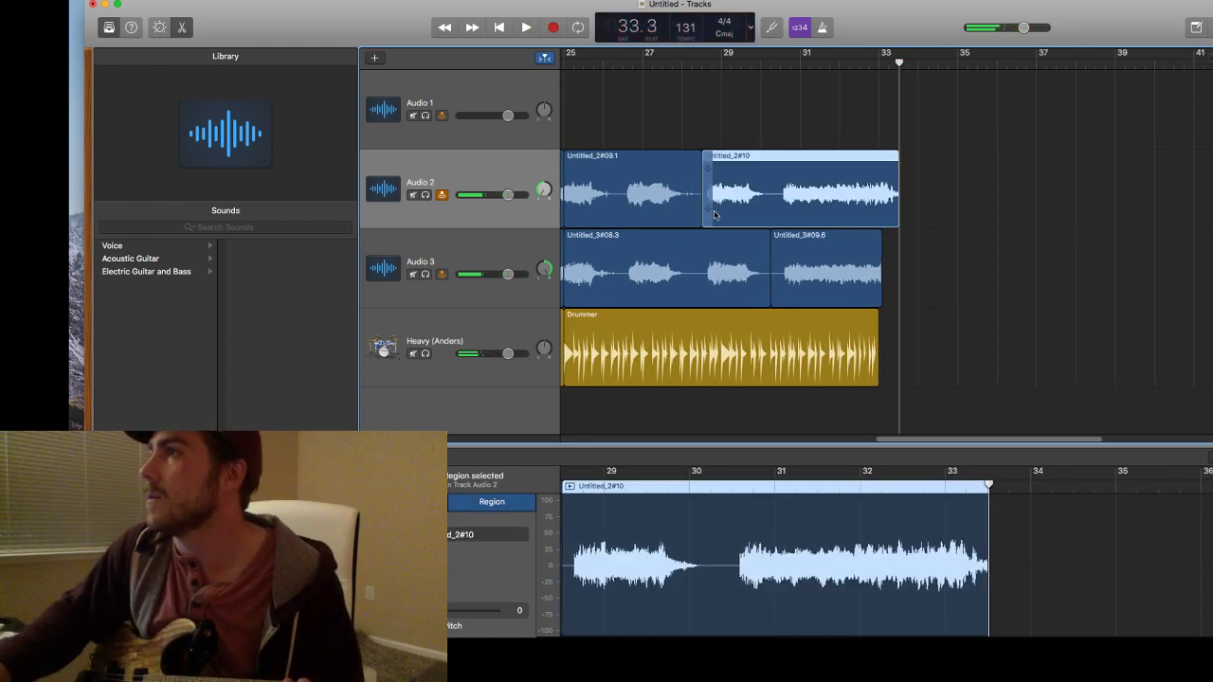
Trim the new Audio 2 take to run from about bar 30 to bar 33, and end the Audio 3 take at bar 33.
{"action": "left_click_drag", "start_coordinate": [702, 214], "coordinate": [765, 219]}
{"action": "left_click_drag", "start_coordinate": [896, 223], "coordinate": [879, 220]}
{"action": "left_click_drag", "start_coordinate": [876, 272], "coordinate": [877, 272]}
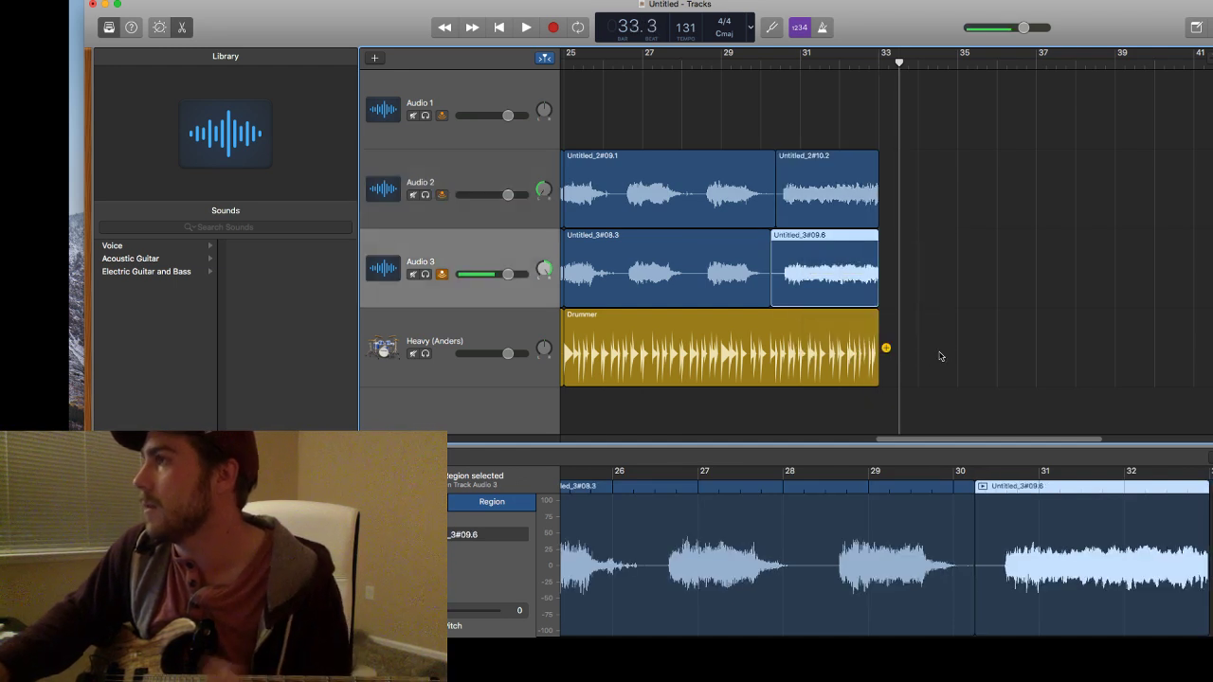
Add a drummer region from bar 33 to 41 and move the separate final drummer region to start at bar 41.
{"action": "left_click", "coordinate": [887, 350]}
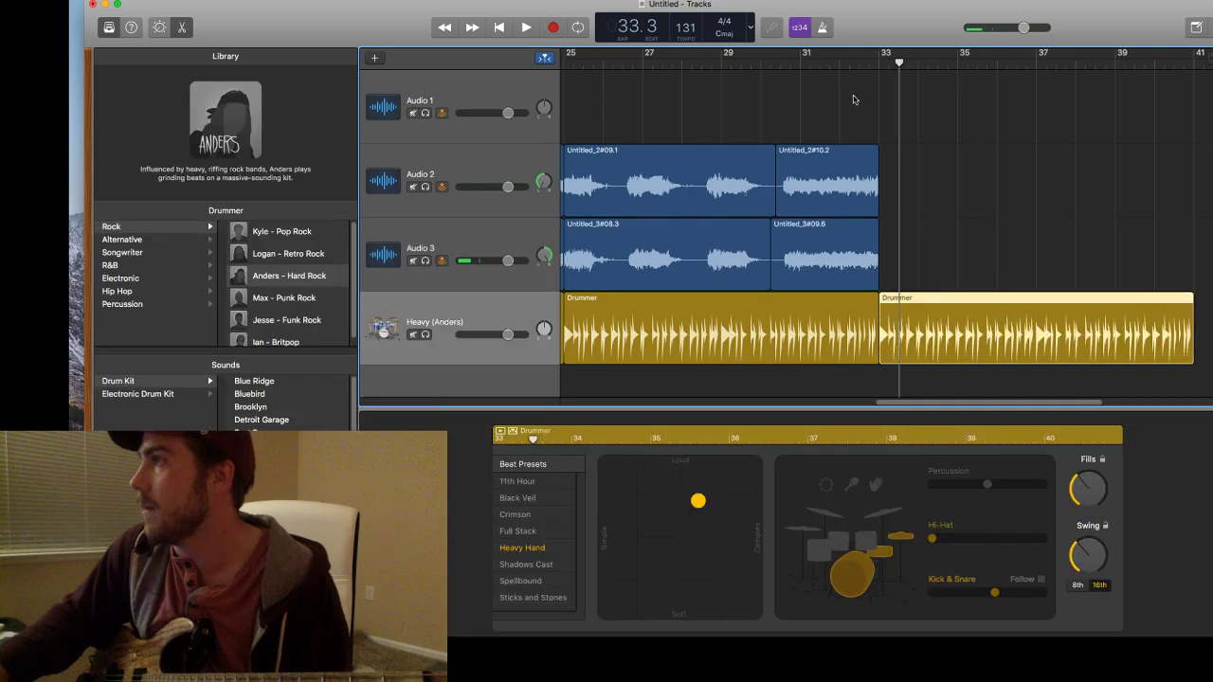
{"action": "key", "text": "comma"}
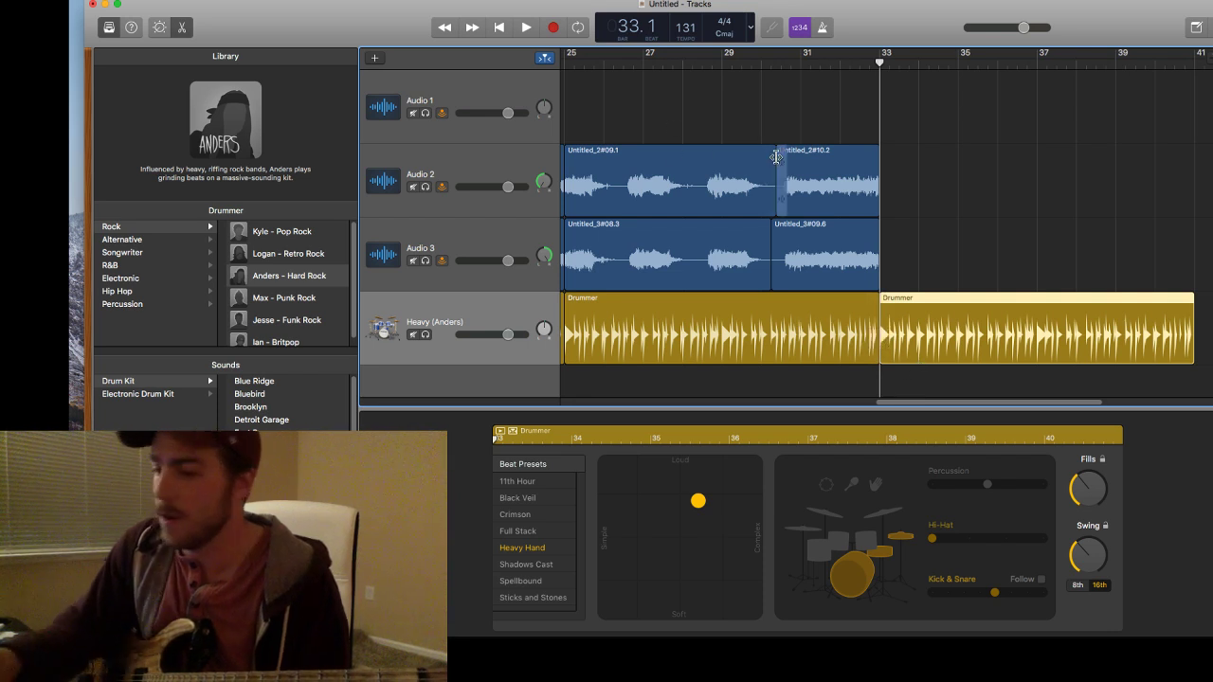
{"action": "key", "text": "super+Left"}
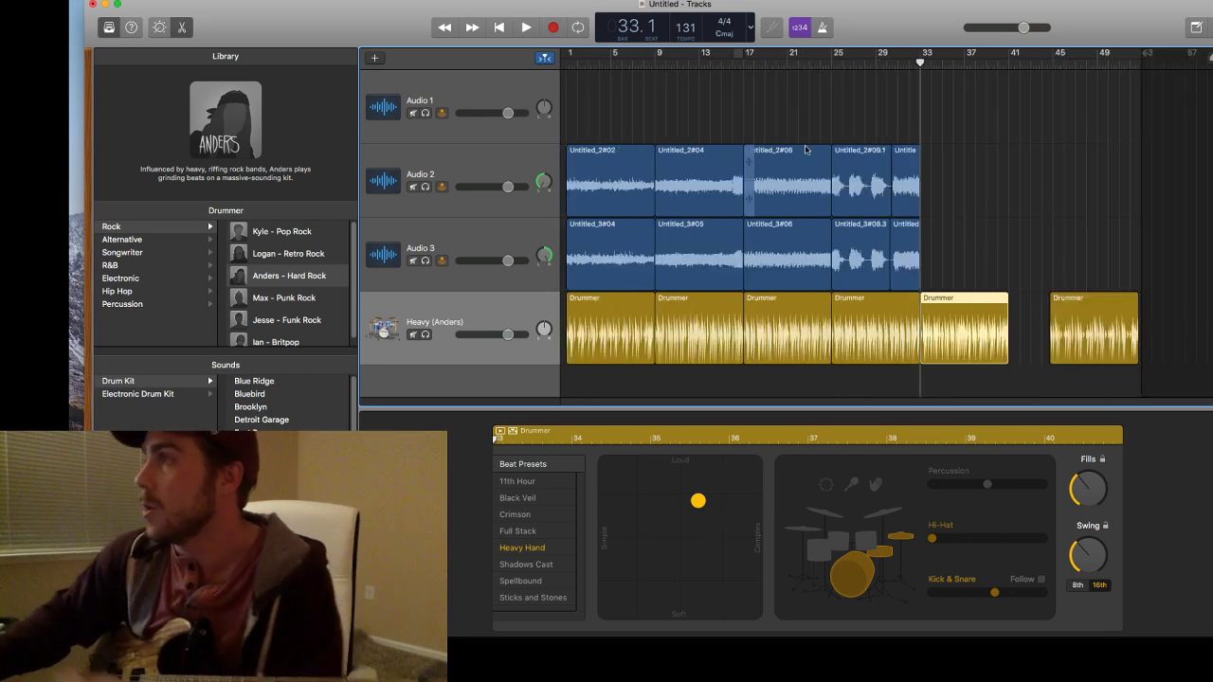
{"action": "left_click_drag", "start_coordinate": [1113, 326], "coordinate": [1071, 326]}
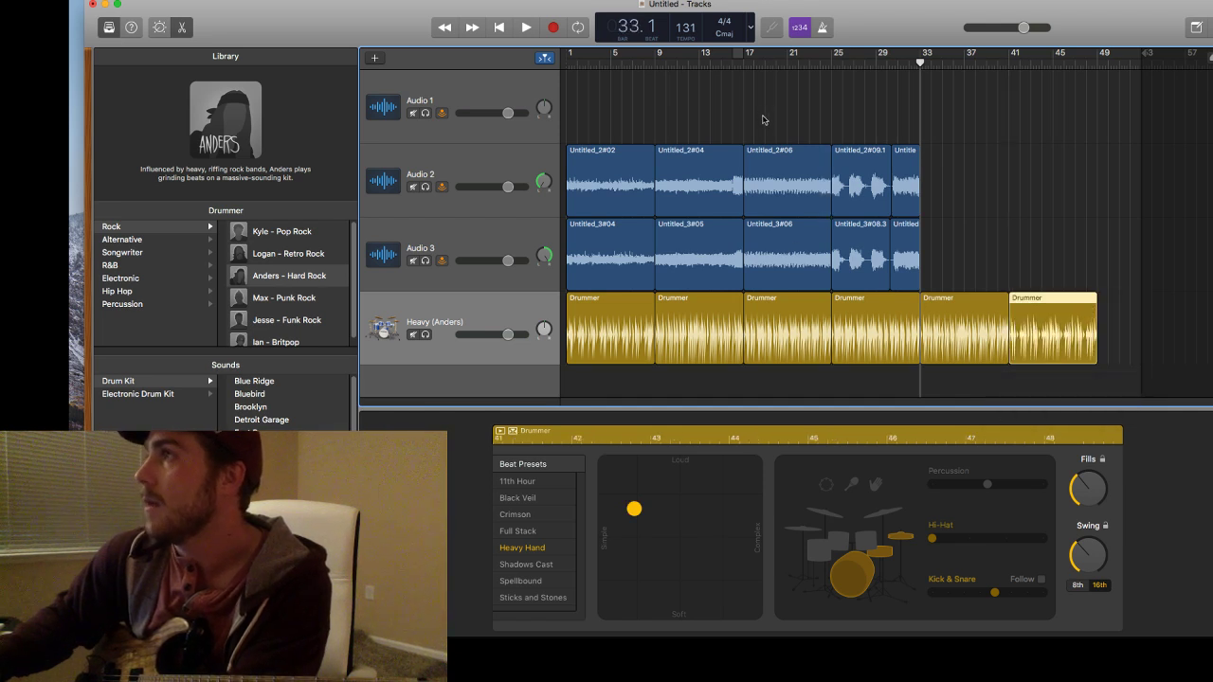
Play the song from bar 9 to about bar 41 to review the arrangement with the edited guitar parts.
{"action": "left_click", "coordinate": [743, 60]}
{"action": "key", "text": "space"}
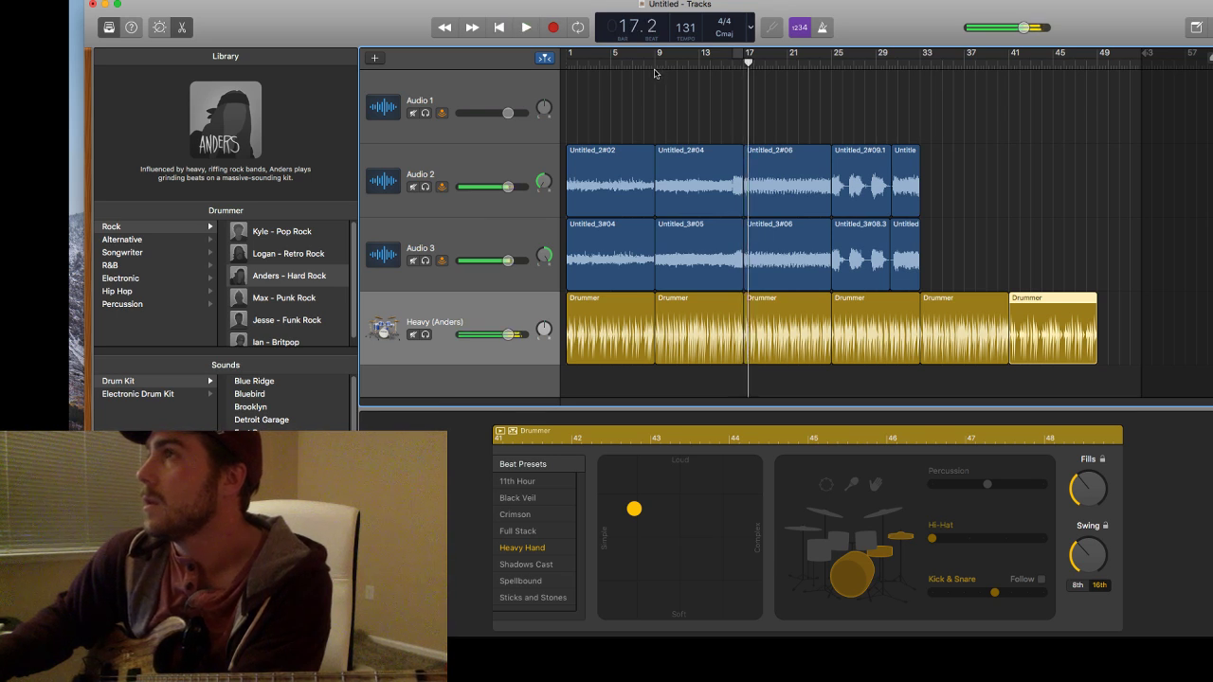
{"action": "left_click", "coordinate": [654, 60]}
{"action": "key", "text": "space"}
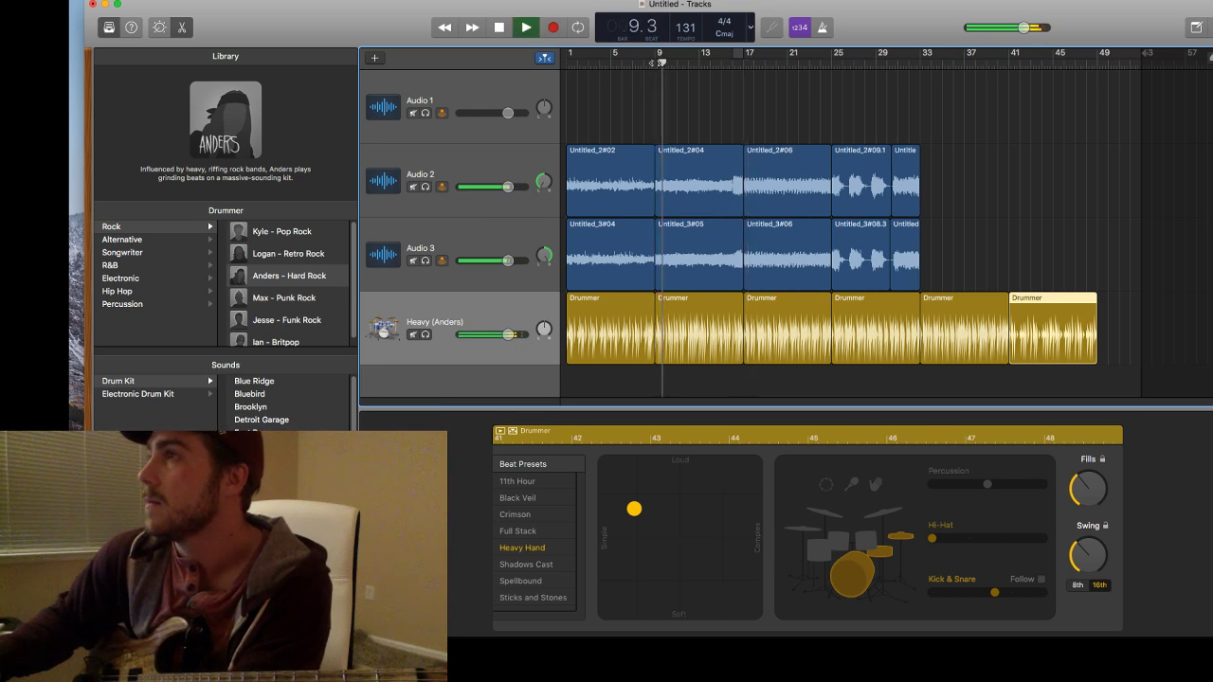
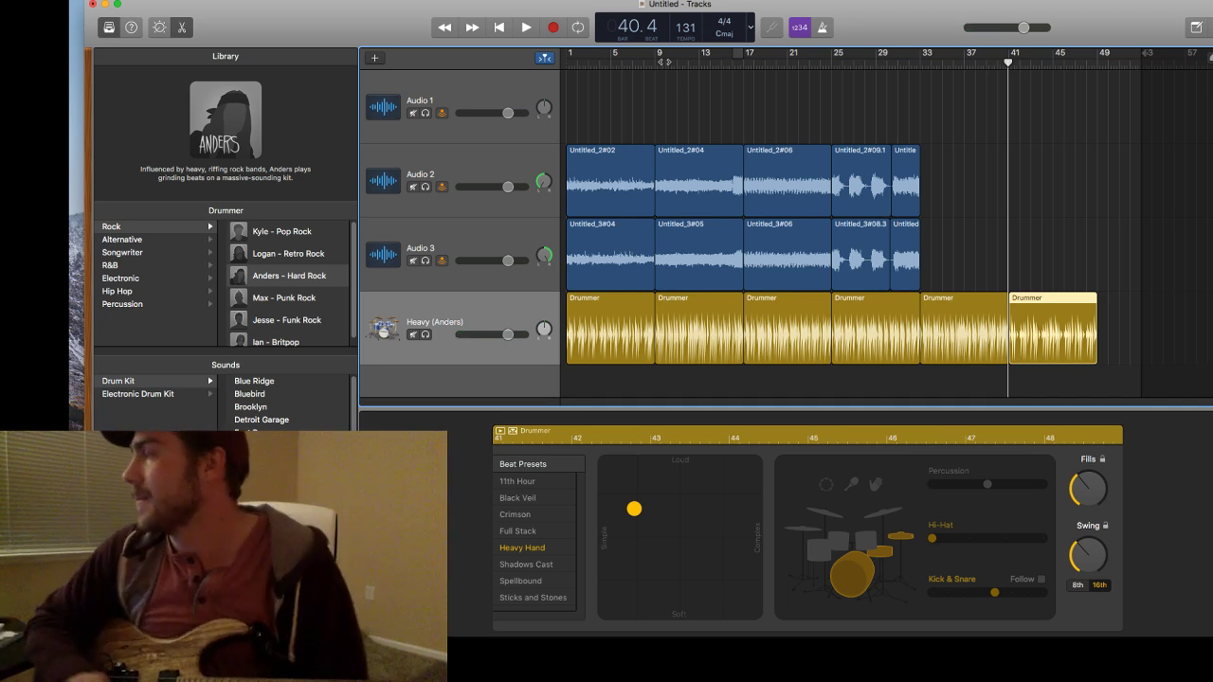
Record a new guitar part on Audio 3 from bar 33 to just past bar 57.
{"action": "left_click", "coordinate": [921, 63]}
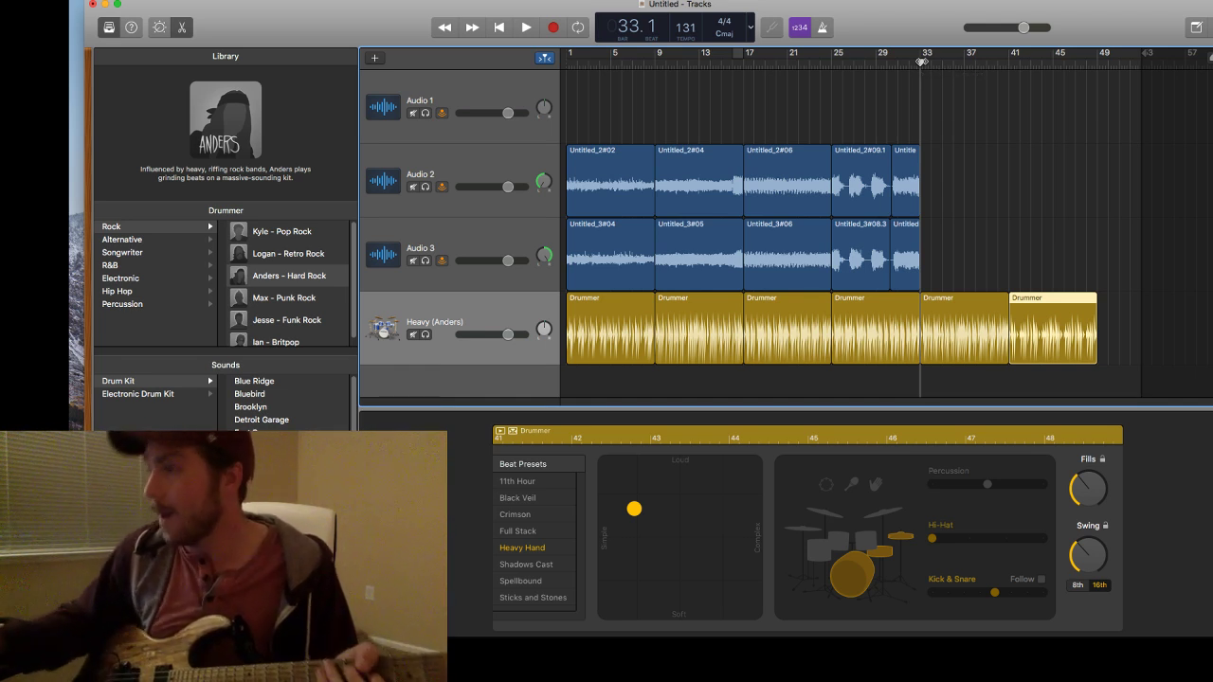
{"action": "left_click", "coordinate": [501, 235]}
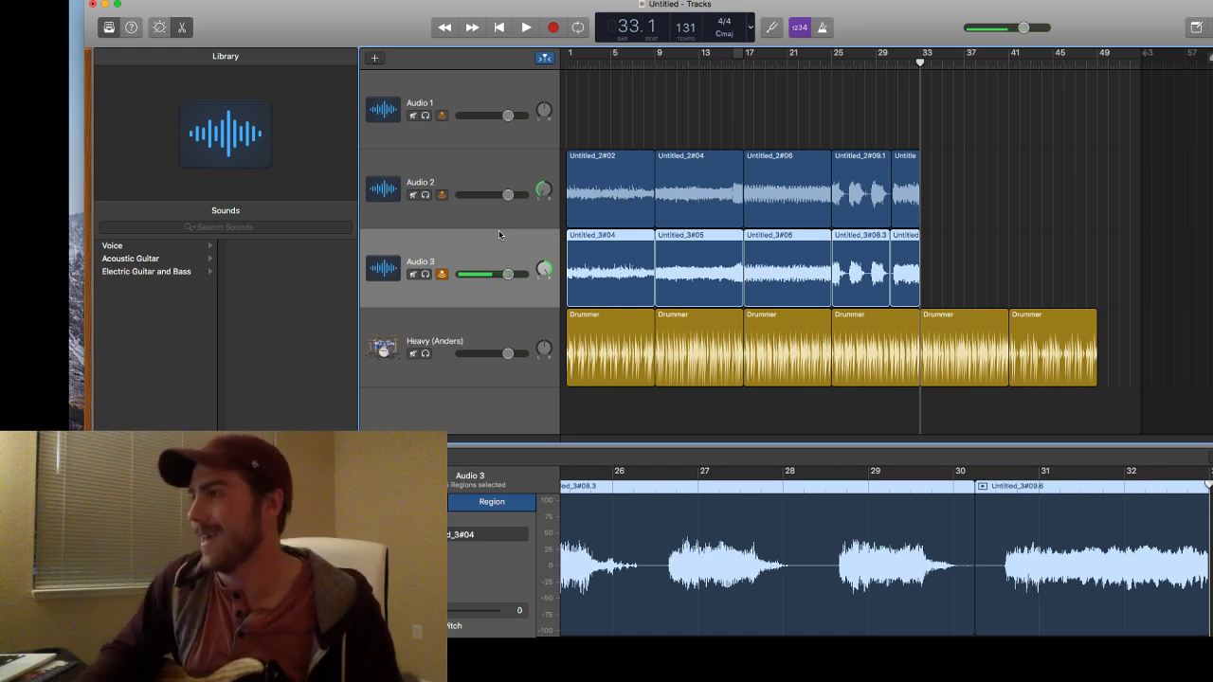
{"action": "left_click", "coordinate": [919, 63]}
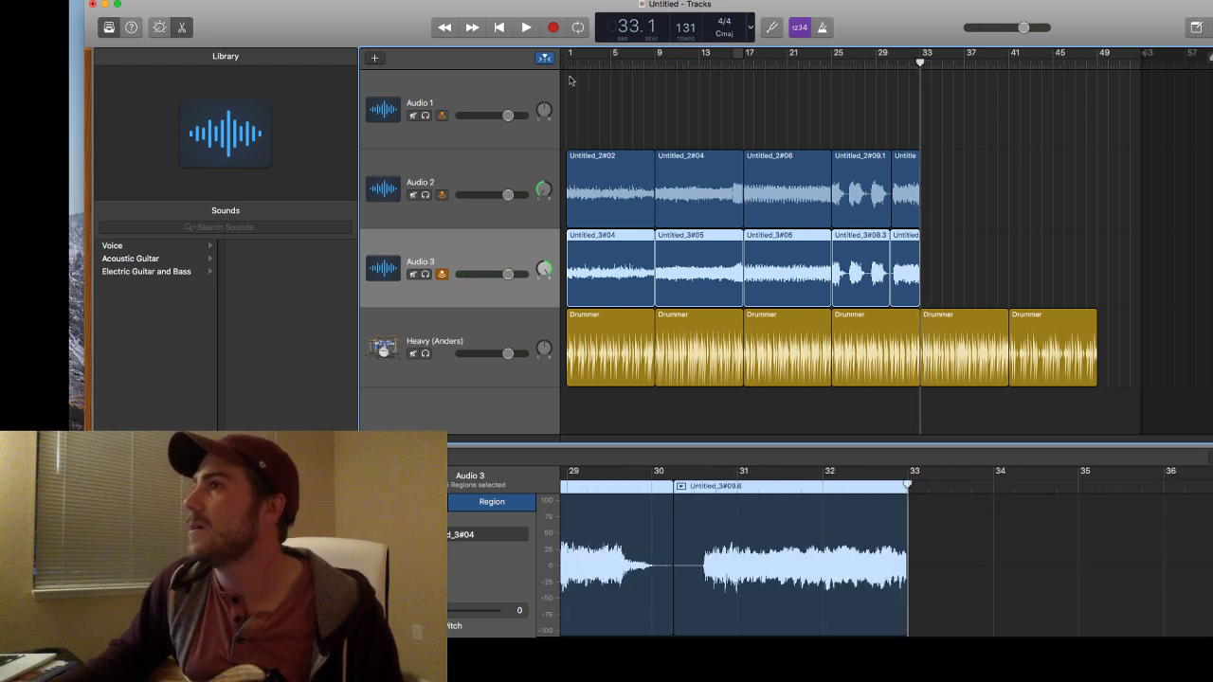
{"action": "left_click", "coordinate": [549, 28]}
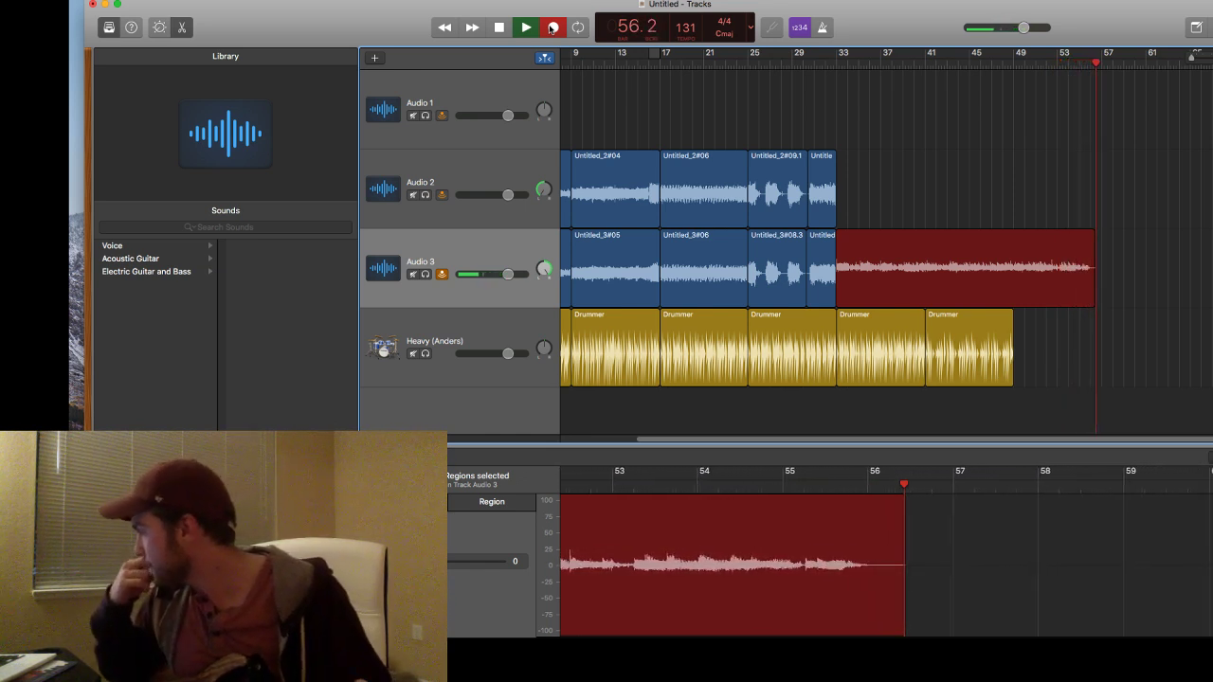
{"action": "left_click", "coordinate": [552, 28]}
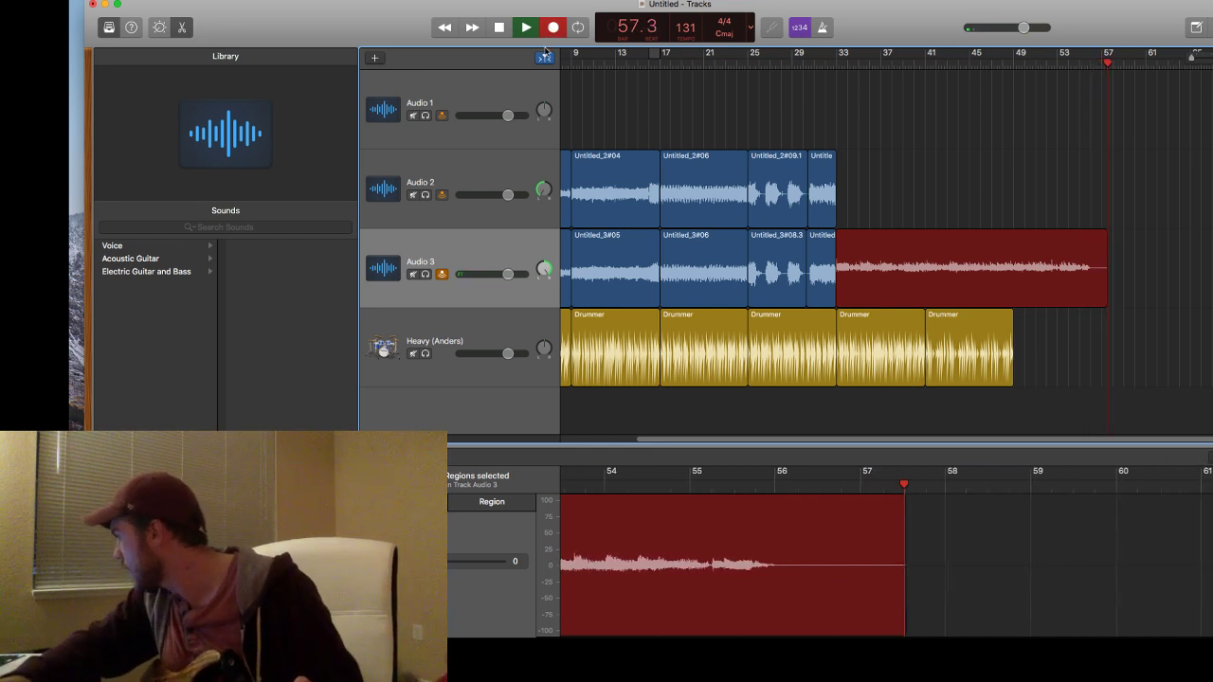
Replace the two drummer regions from bar 33 to 49 with one region from bar 33 to 41, set to a simpler, softer pattern.
{"action": "left_click", "coordinate": [869, 347]}
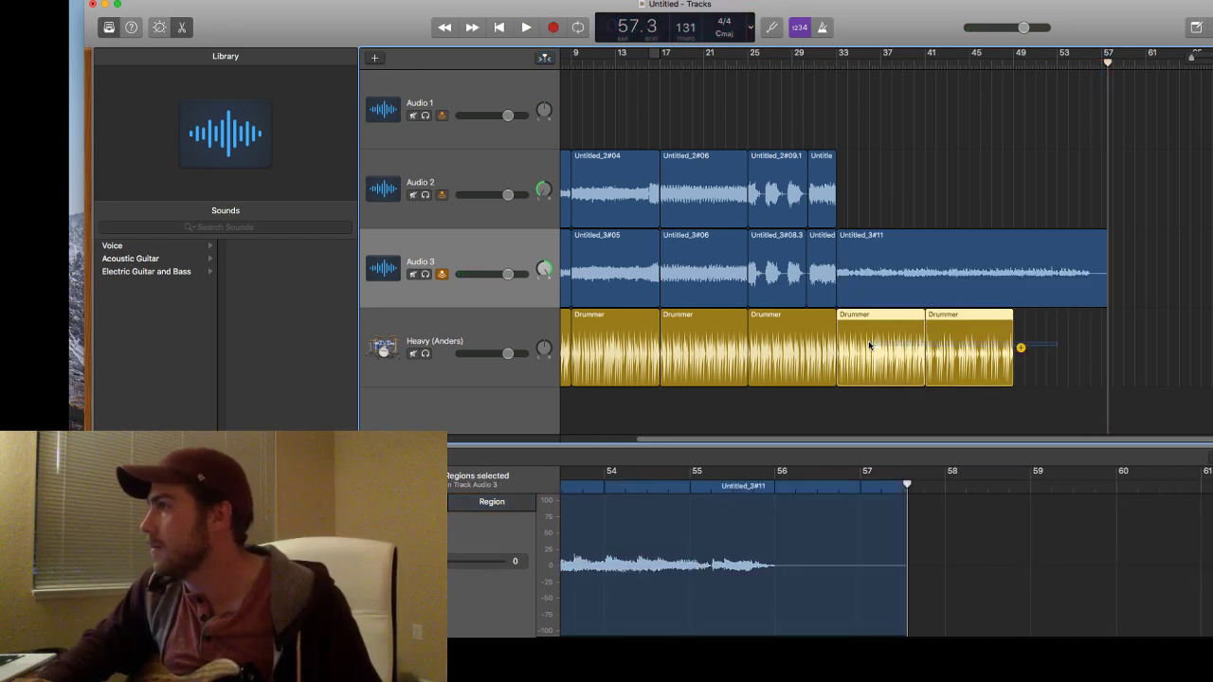
{"action": "key", "text": "Delete"}
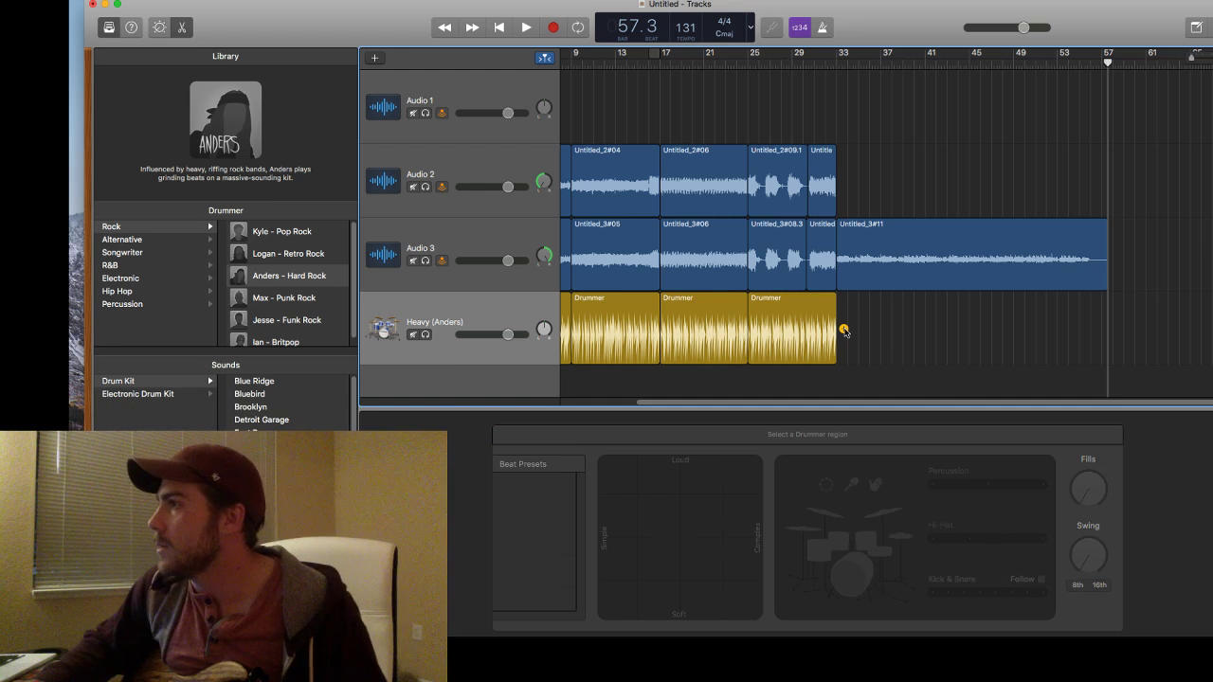
{"action": "left_click", "coordinate": [843, 330]}
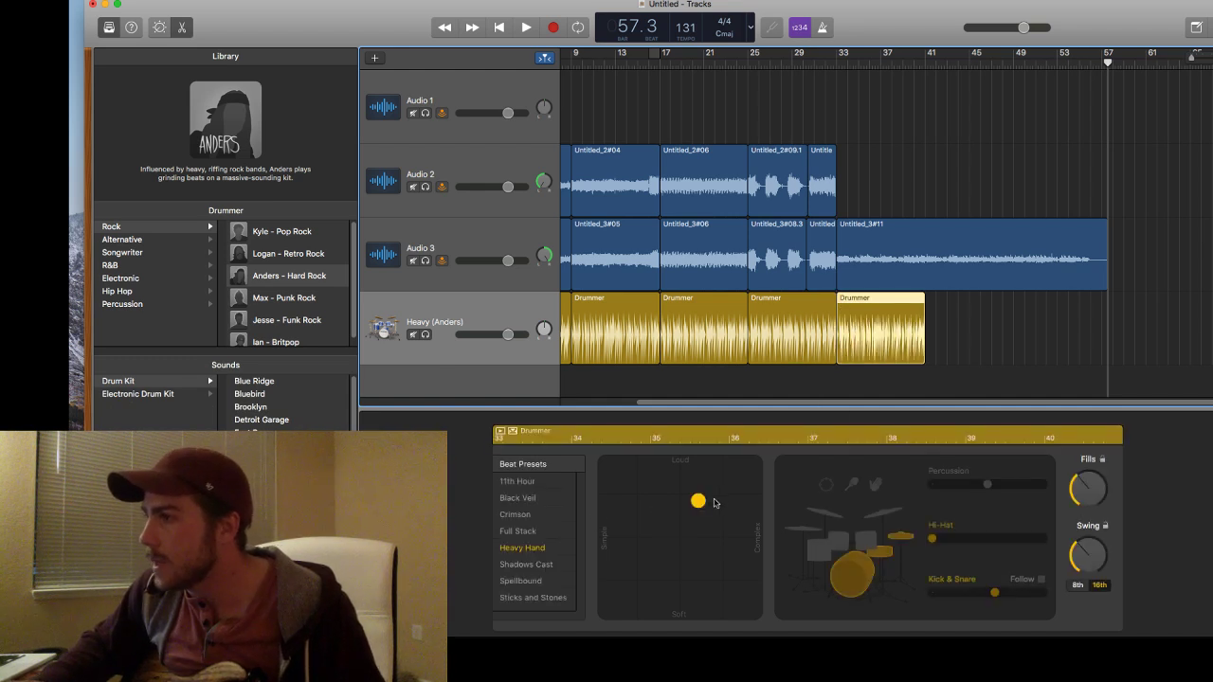
{"action": "left_click", "coordinate": [622, 553]}
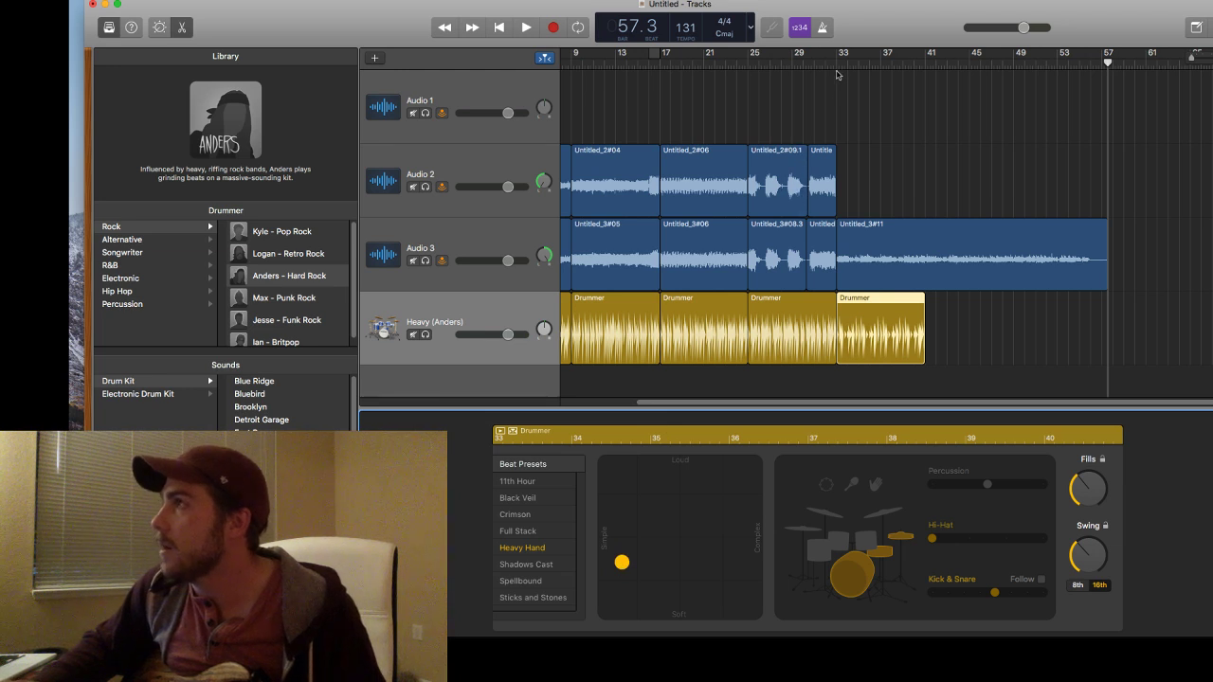
Replace the last Audio 3 take with a new guitar recording from bar 33 to about bar 45 and trim it to end at bar 41.
{"action": "left_click", "coordinate": [897, 225]}
{"action": "key", "text": "Delete"}
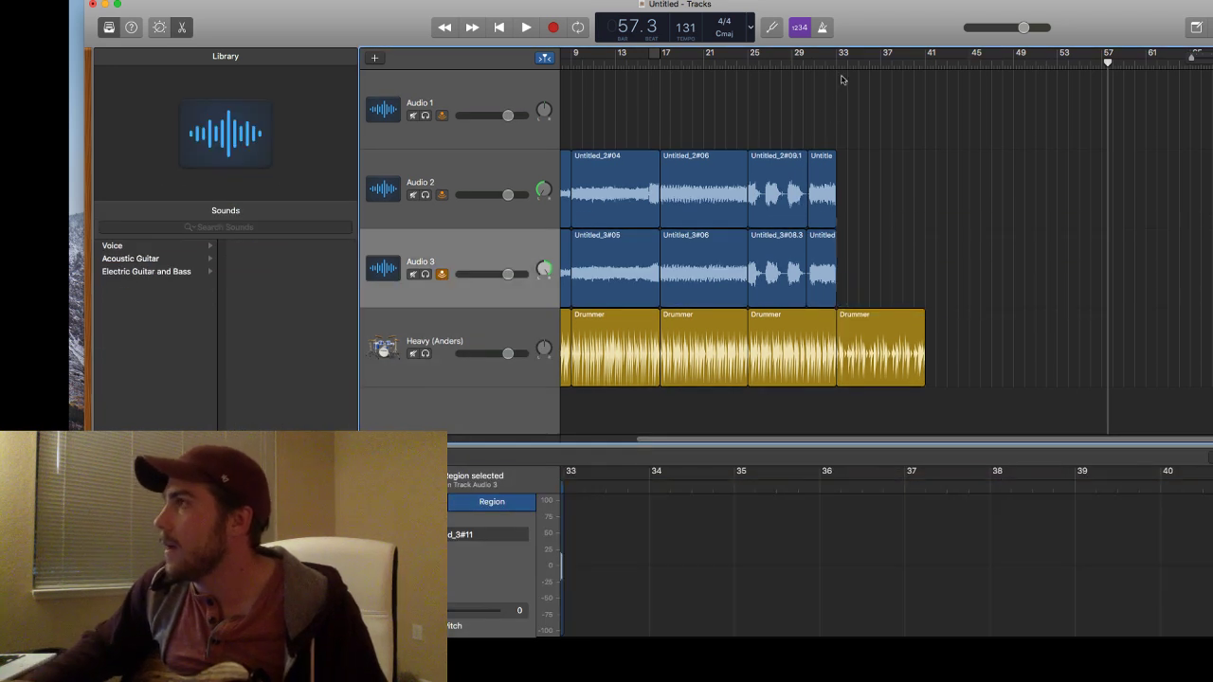
{"action": "left_click", "coordinate": [554, 33]}
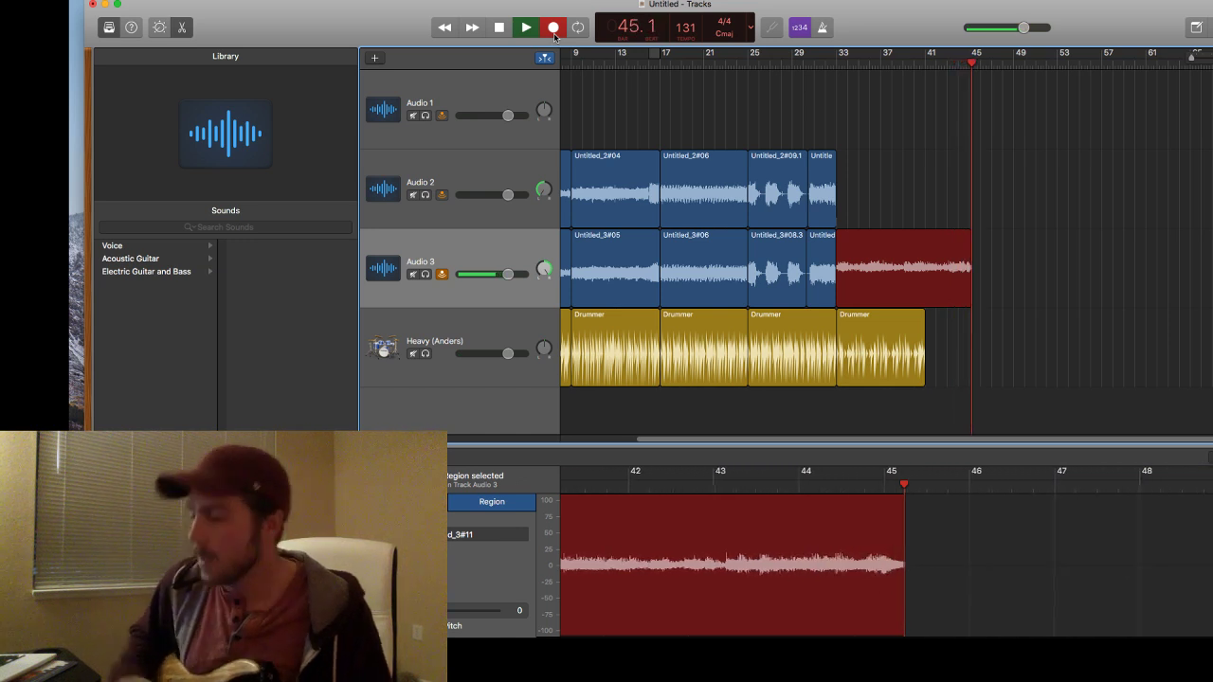
{"action": "left_click", "coordinate": [555, 35]}
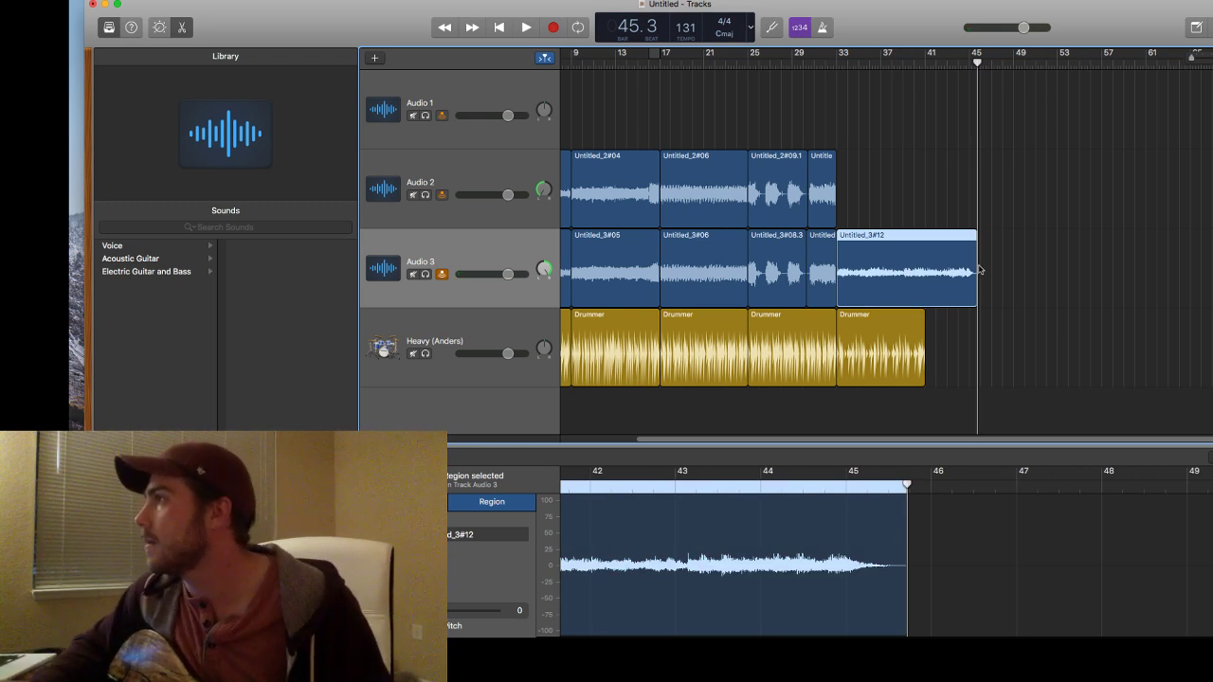
{"action": "left_click_drag", "start_coordinate": [968, 289], "coordinate": [919, 293]}
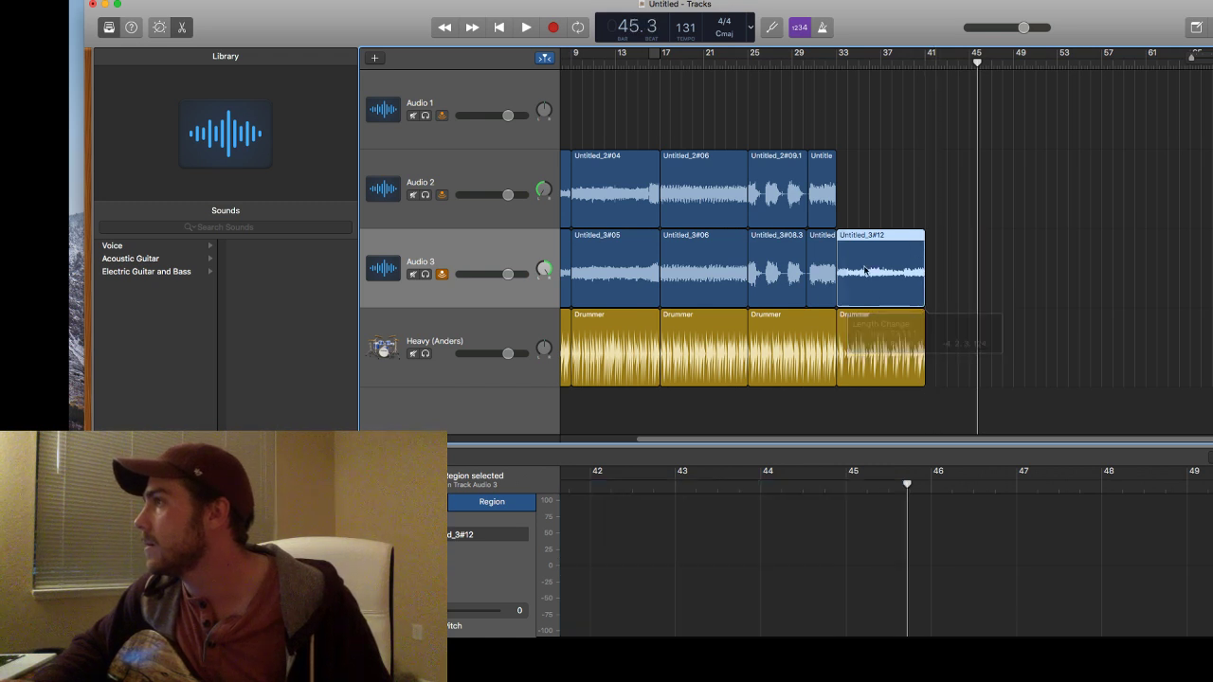
{"action": "left_click", "coordinate": [839, 66]}
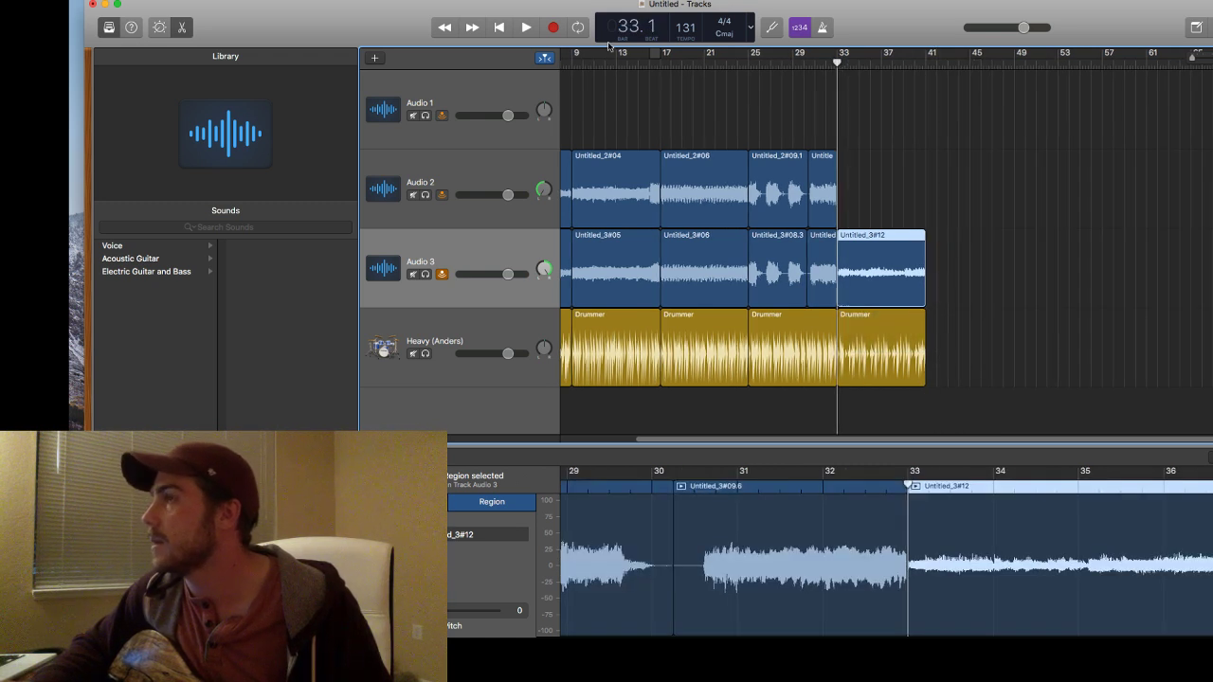
{"action": "left_click", "coordinate": [552, 26]}
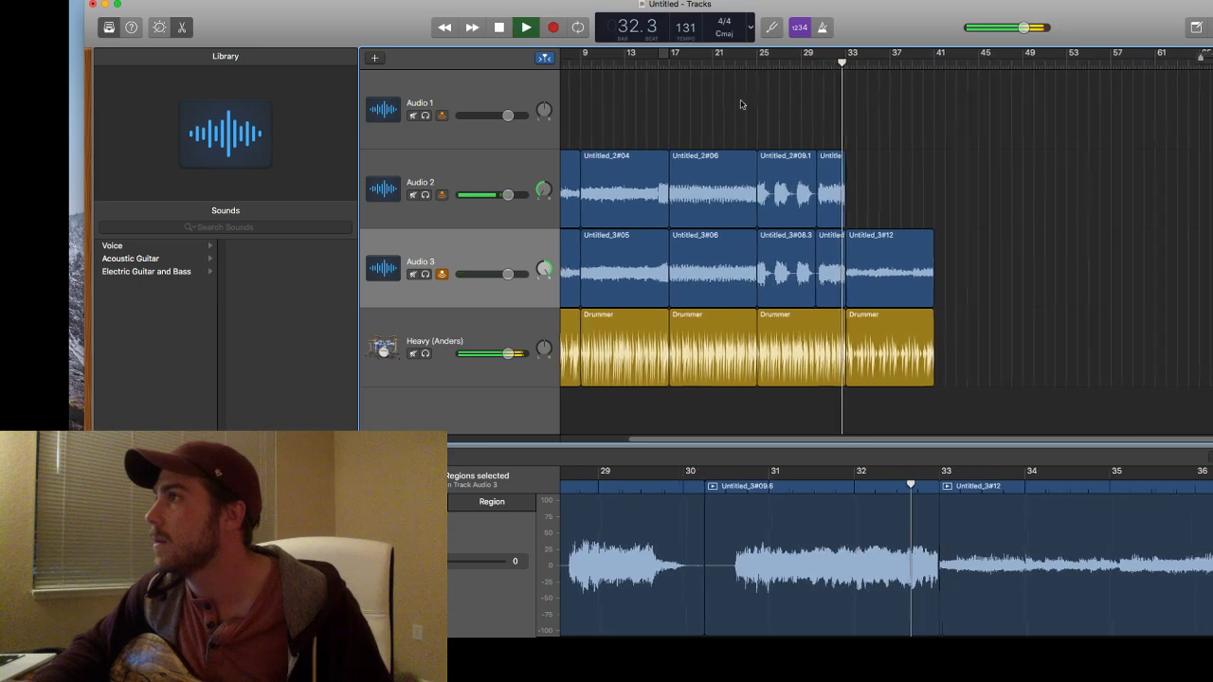
{"action": "key", "text": "space"}
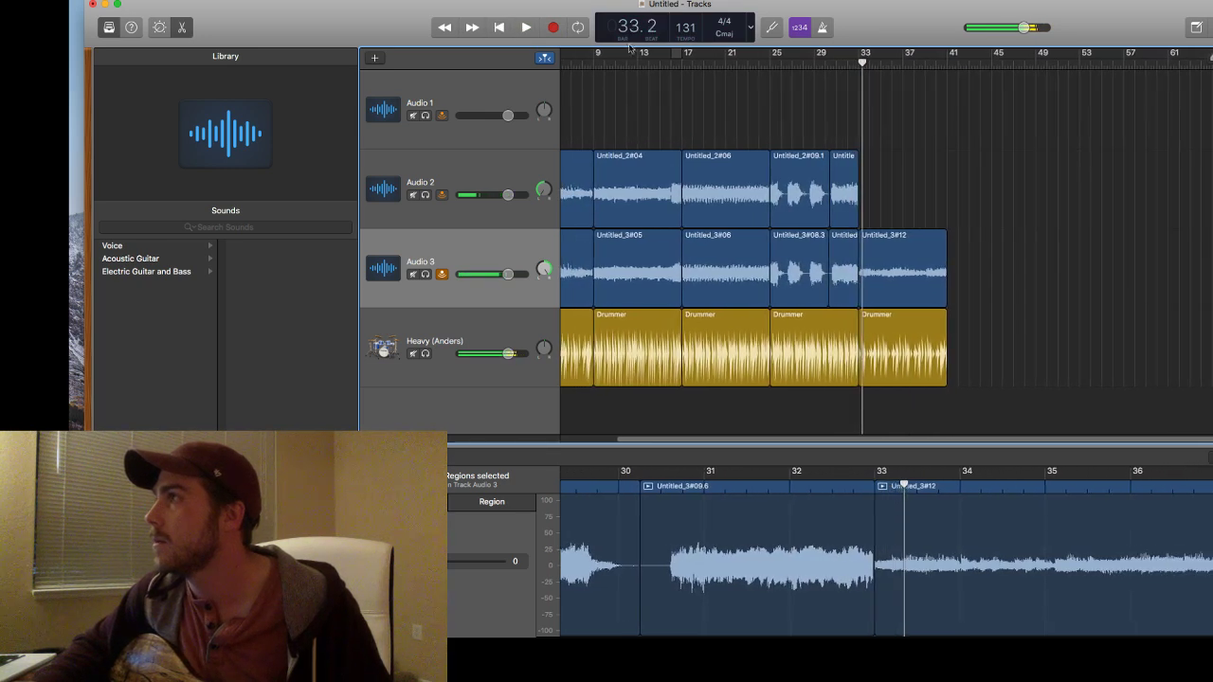
Record the doubled guitar part on Audio 2 from bar 33 and trim the take to end at bar 41.
{"action": "left_click", "coordinate": [859, 66]}
{"action": "left_click", "coordinate": [499, 169]}
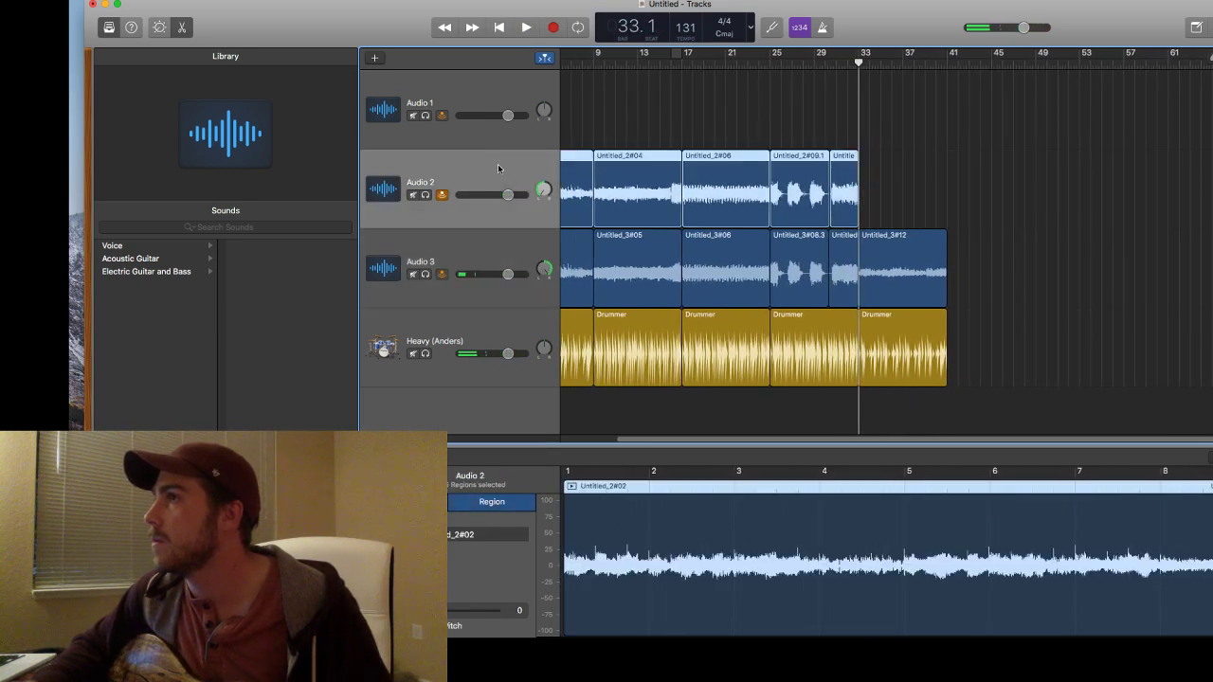
{"action": "left_click", "coordinate": [554, 29]}
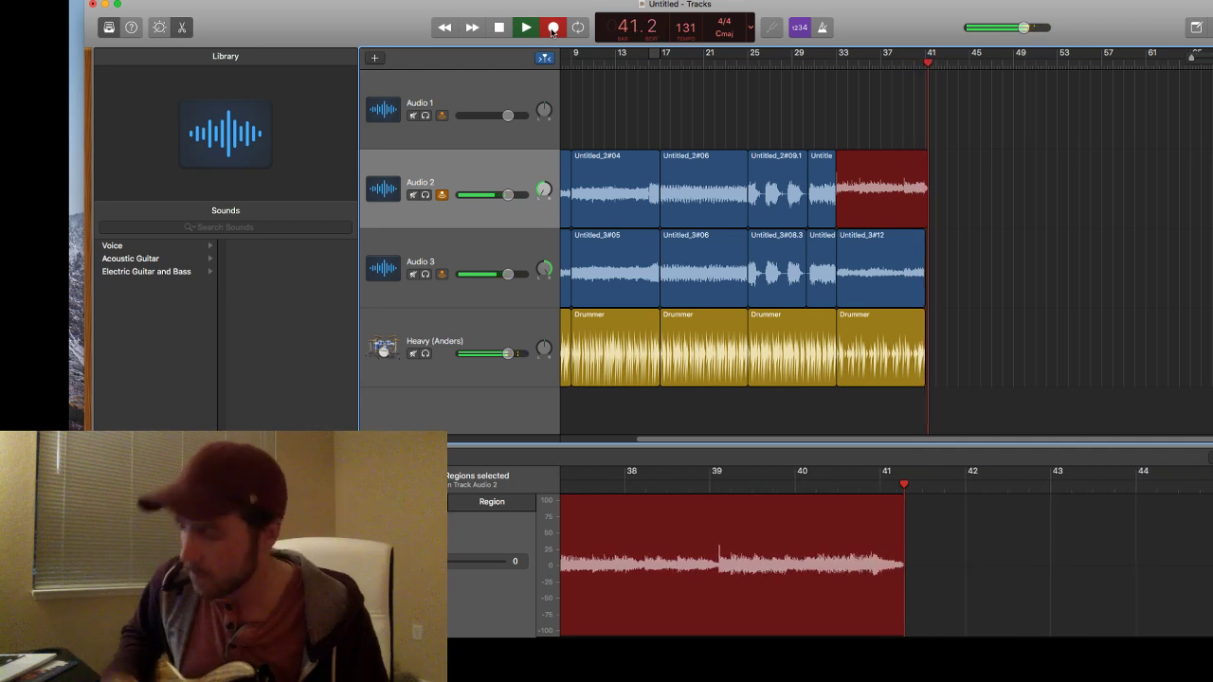
{"action": "key", "text": "space"}
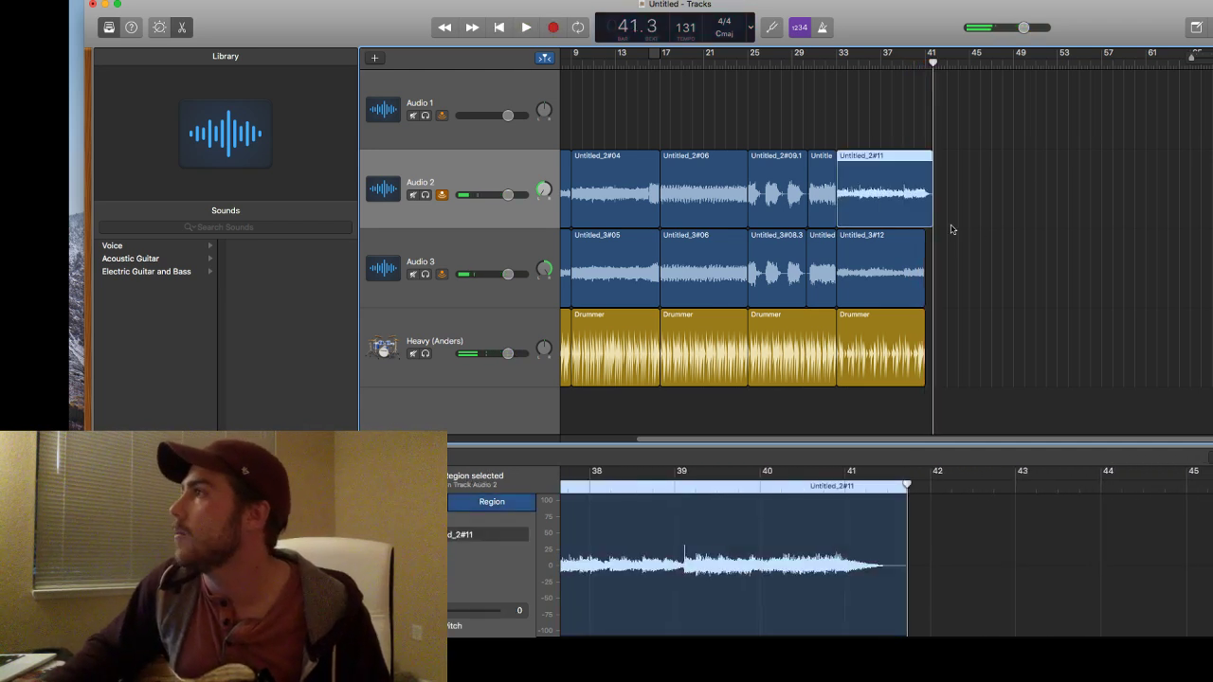
{"action": "left_click_drag", "start_coordinate": [915, 219], "coordinate": [907, 219]}
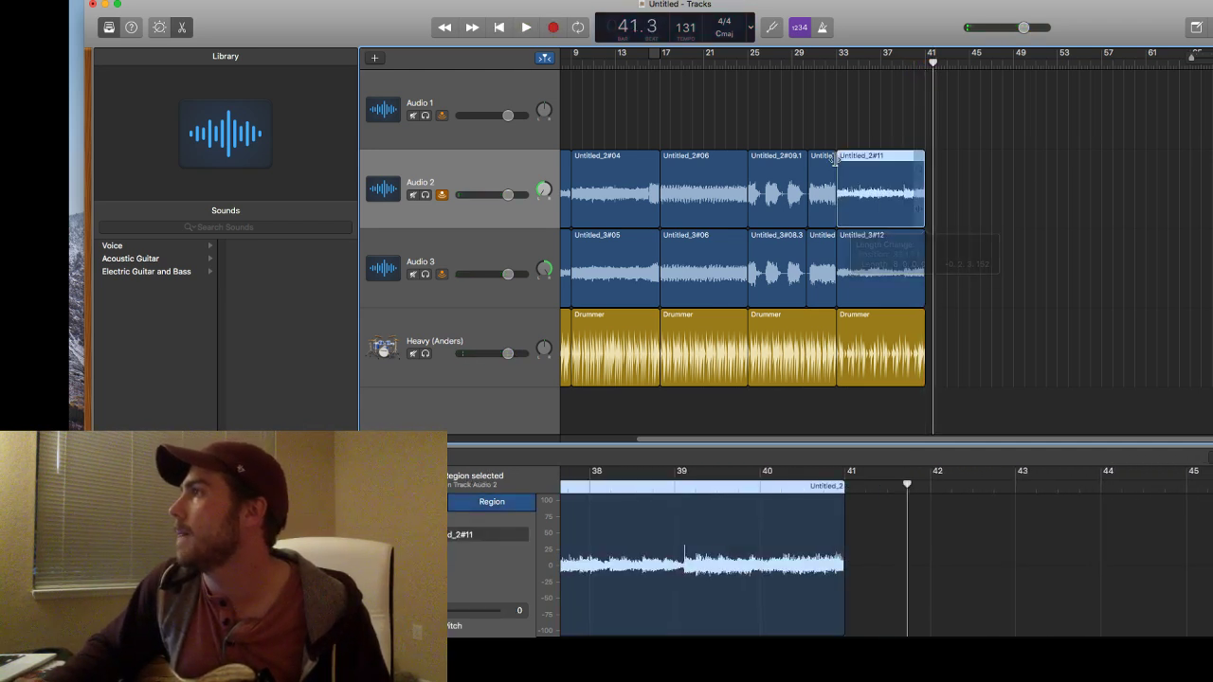
Play the song from bar 31 to just past bar 41 to check the new doubled guitar section.
{"action": "left_click", "coordinate": [821, 68]}
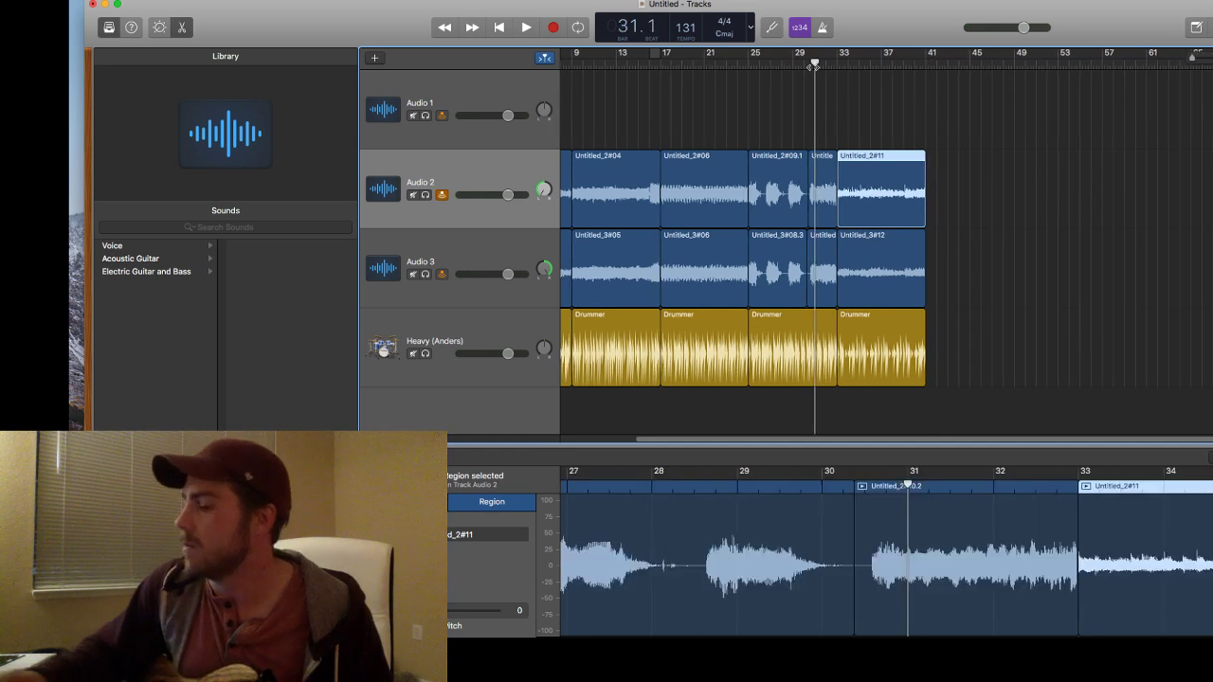
{"action": "key", "text": "space"}
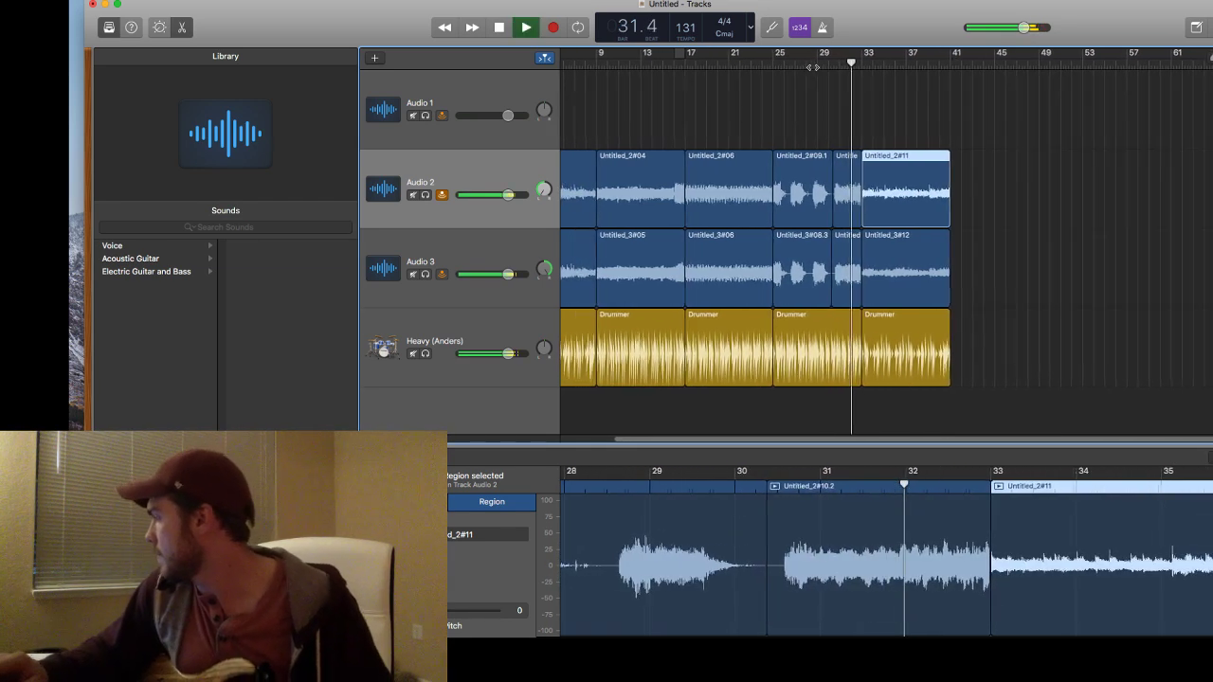
{"action": "scroll", "coordinate": [812, 67], "scroll_direction": "left", "scroll_amount": 2}
{"action": "scroll", "coordinate": [813, 68], "scroll_direction": "left", "scroll_amount": 2}
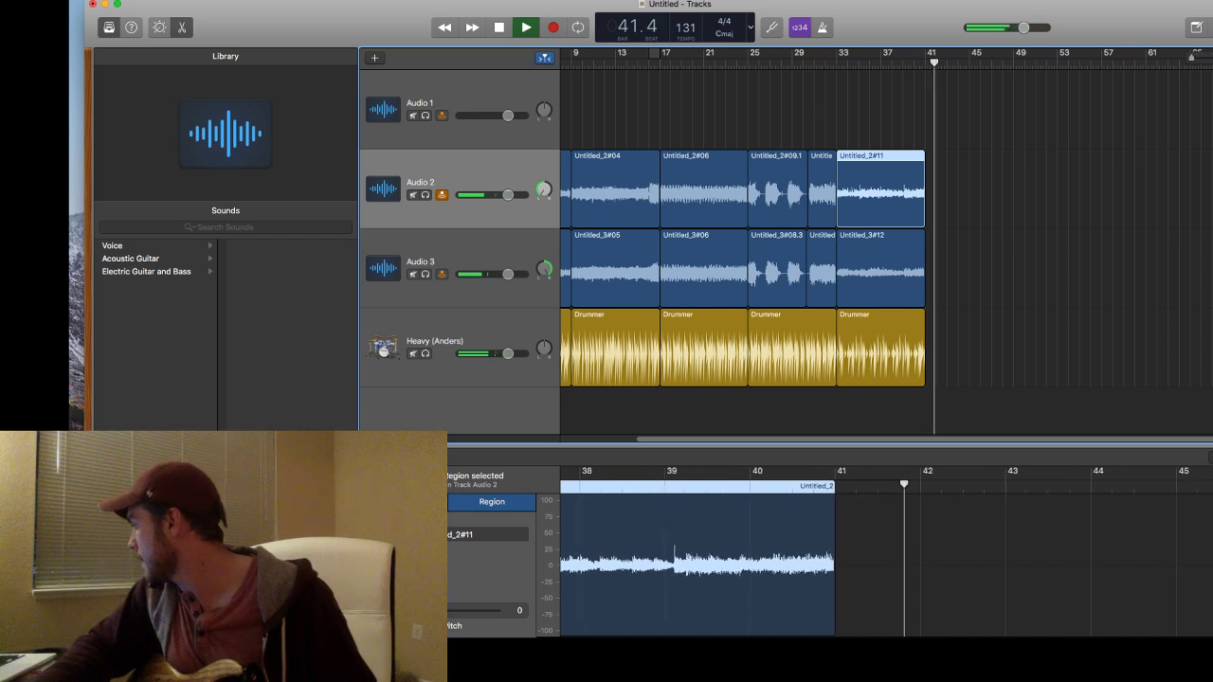
{"action": "key", "text": "space"}
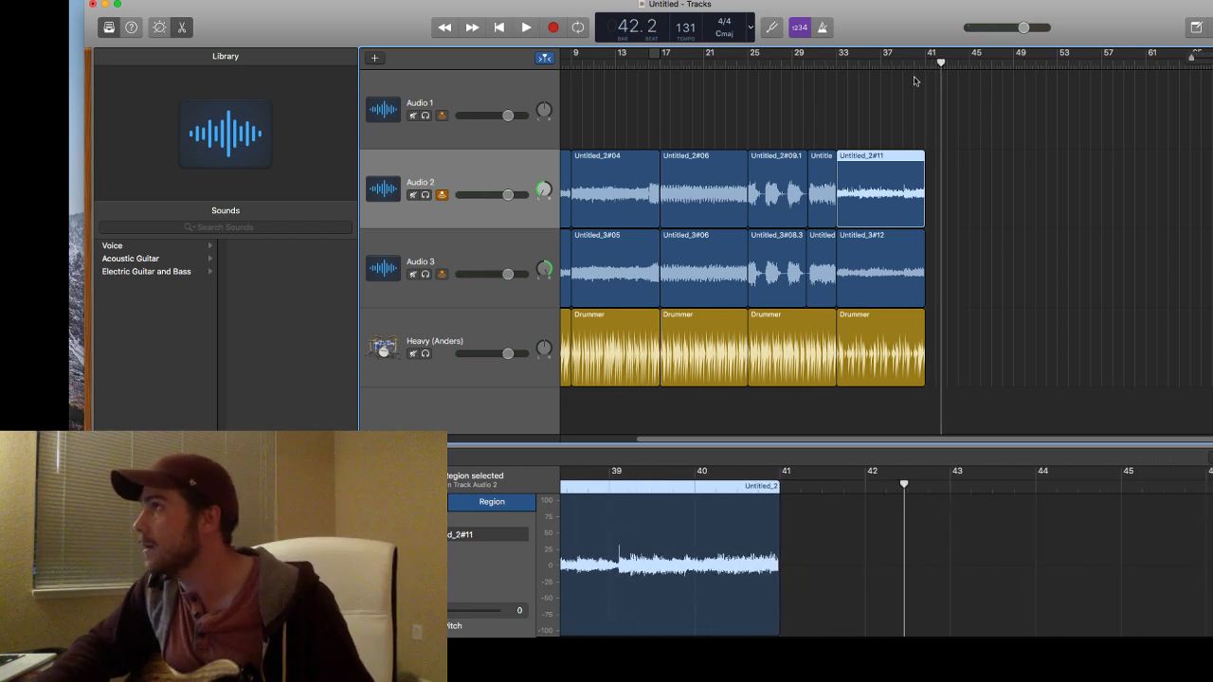
Play the end of the new guitar section again from about bar 37 to bar 41.
{"action": "left_click", "coordinate": [913, 61]}
{"action": "left_click", "coordinate": [902, 61]}
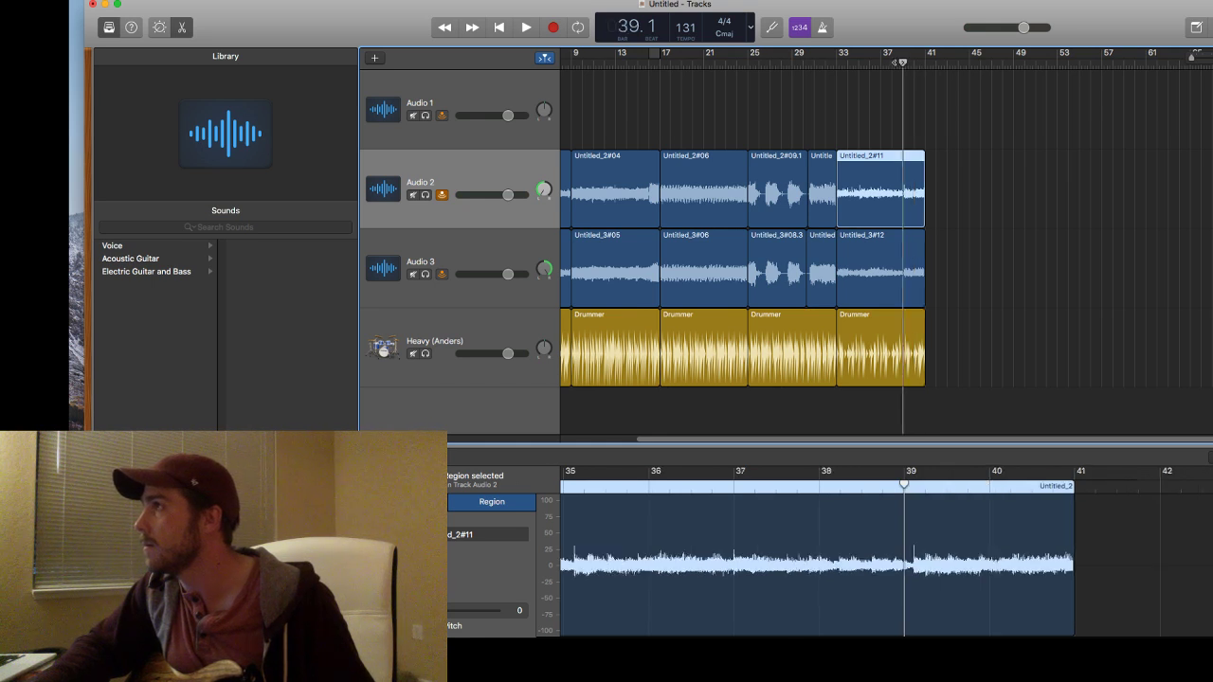
{"action": "left_click", "coordinate": [868, 61]}
{"action": "left_click", "coordinate": [880, 61]}
{"action": "key", "text": "space"}
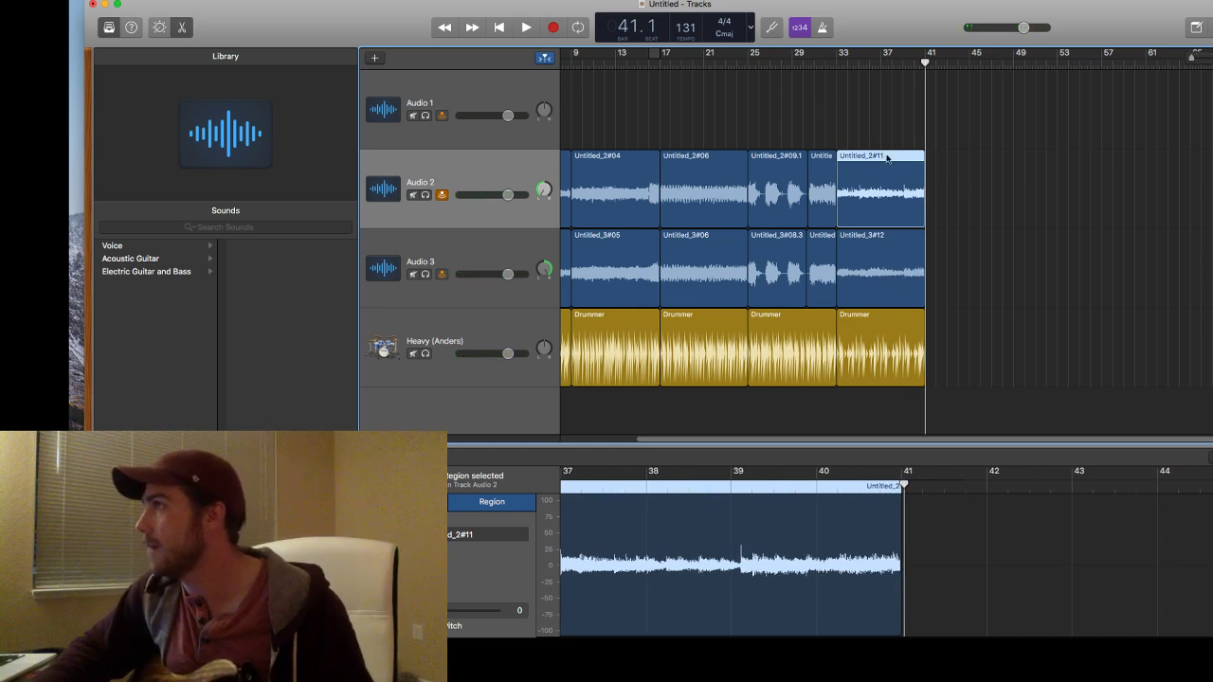
{"action": "left_click", "coordinate": [891, 260]}
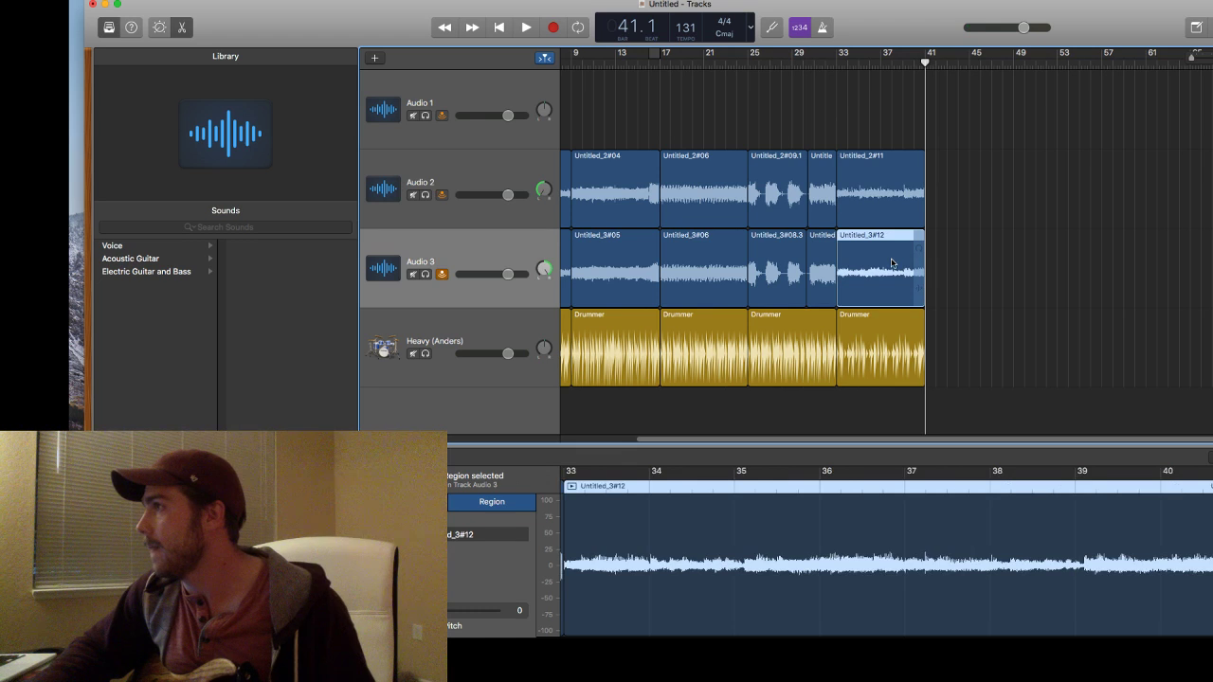
{"action": "left_click", "coordinate": [875, 364]}
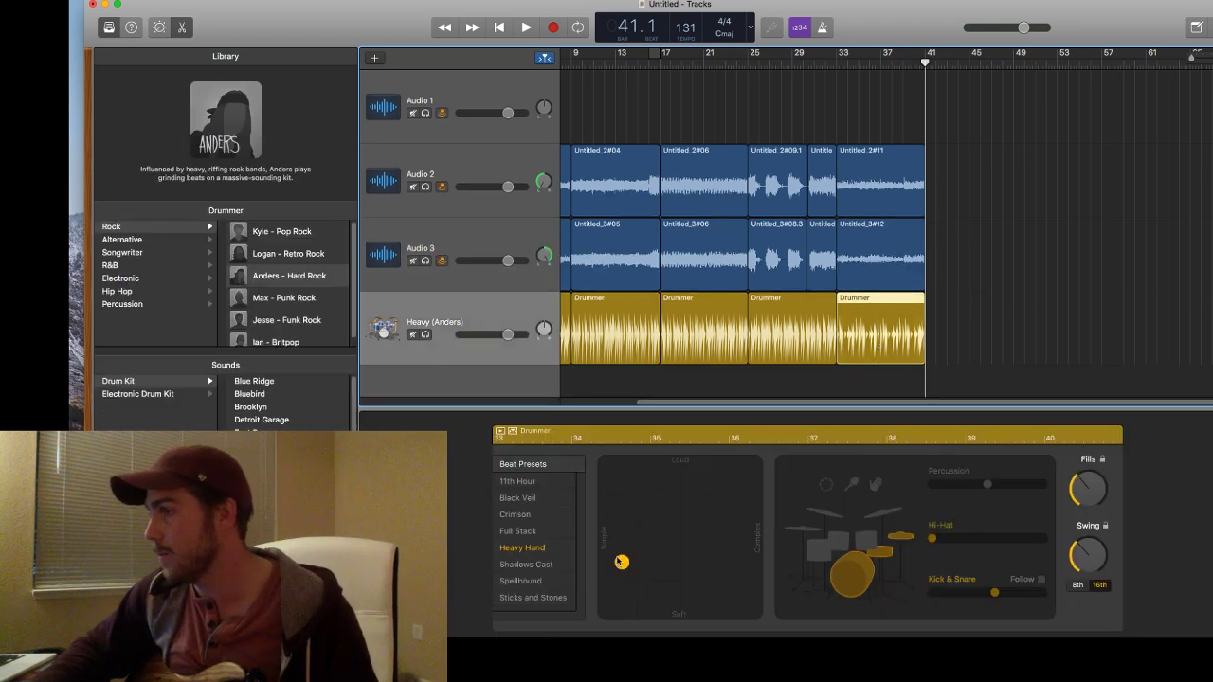
{"action": "left_click", "coordinate": [910, 195]}
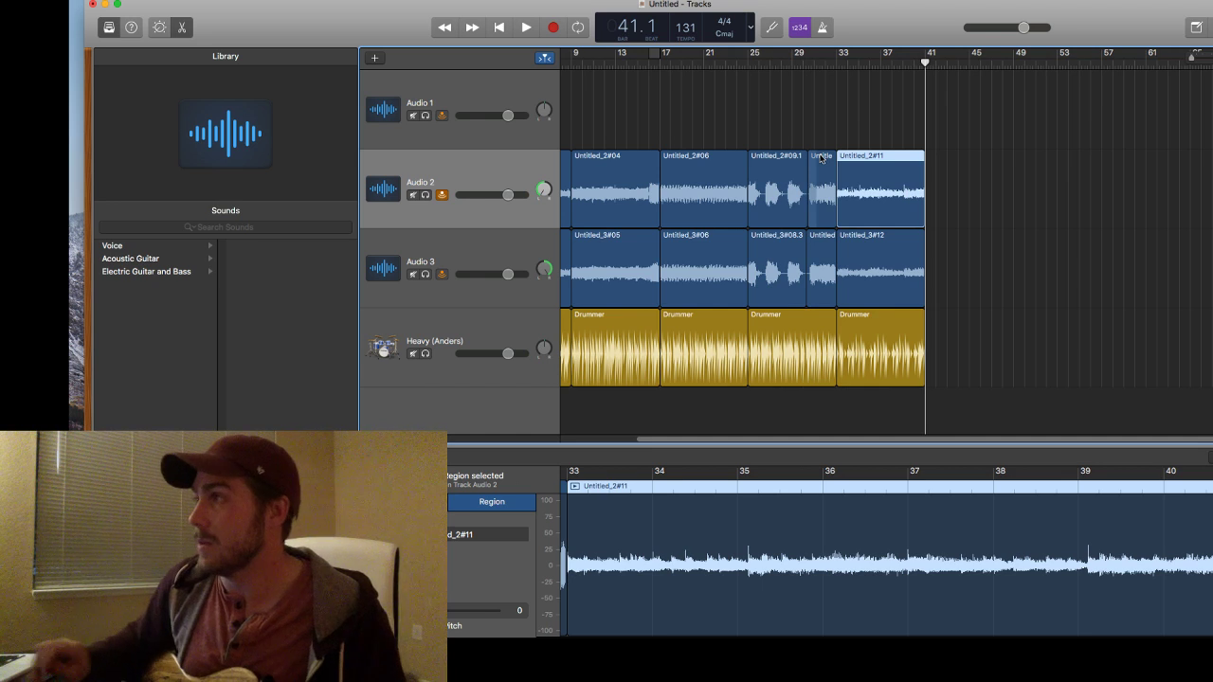
{"action": "left_click", "coordinate": [890, 358]}
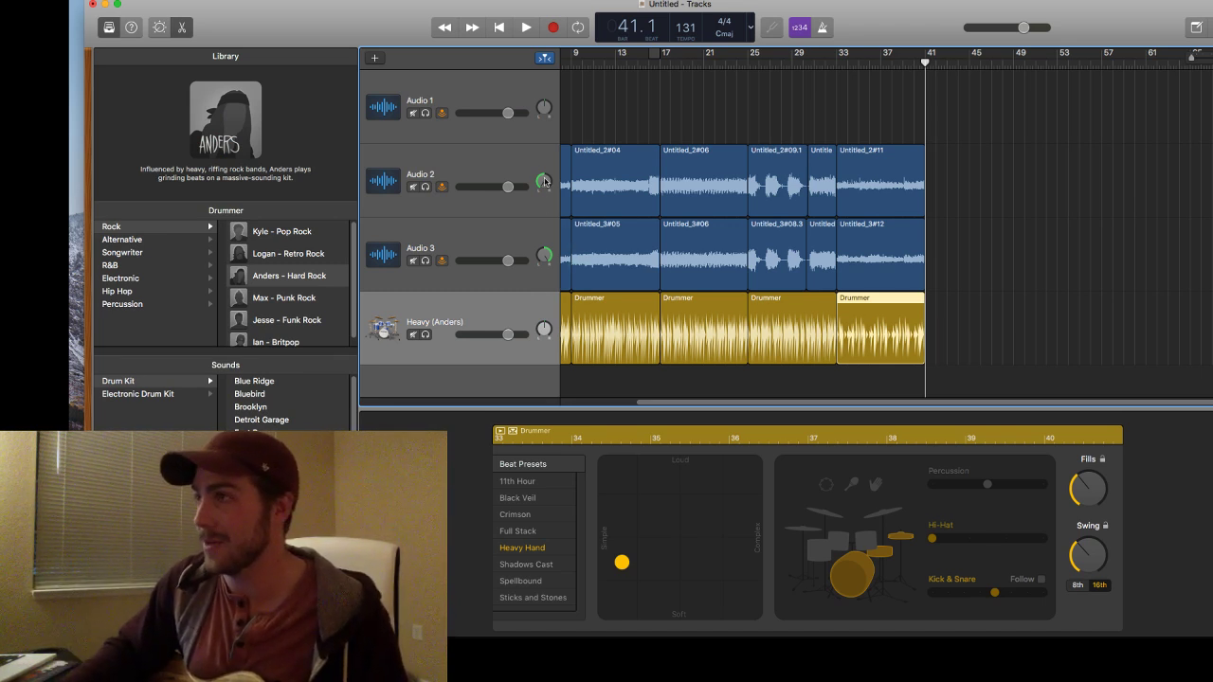
Pan Audio 2 and Audio 3 to about the centre and play from bar 10 to bar 15 to hear the guitars unpanned.
{"action": "left_click", "coordinate": [543, 149]}
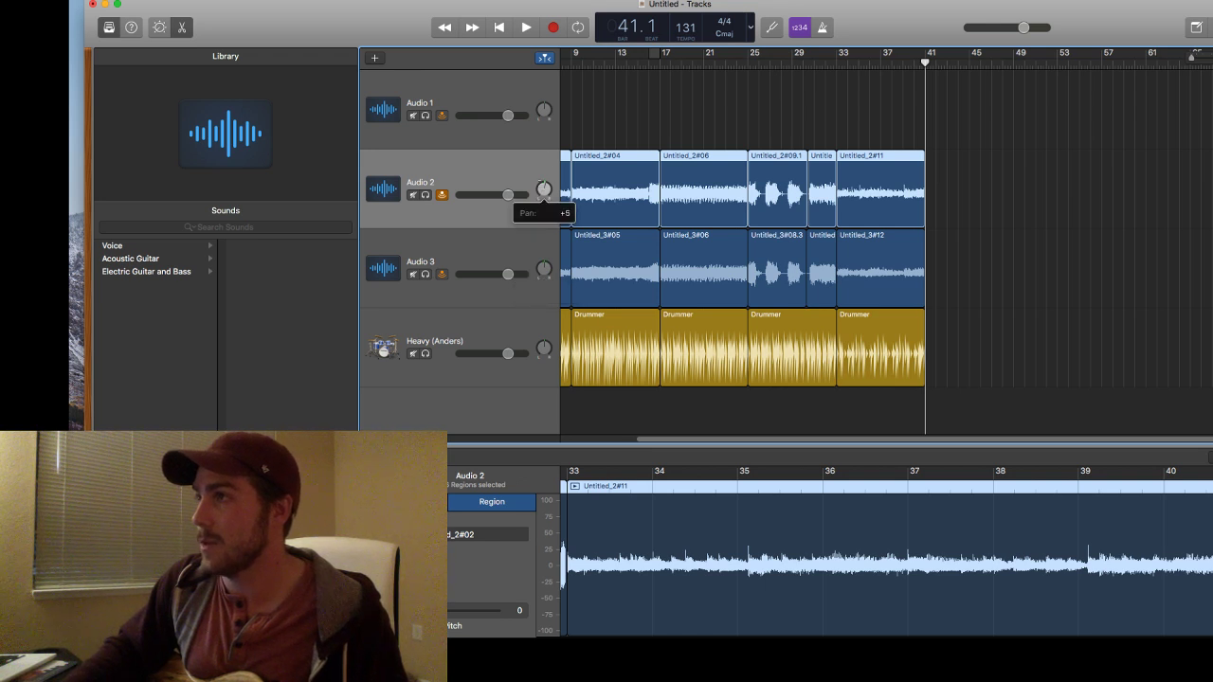
{"action": "scroll", "coordinate": [823, 428], "scroll_direction": "left", "scroll_amount": 5}
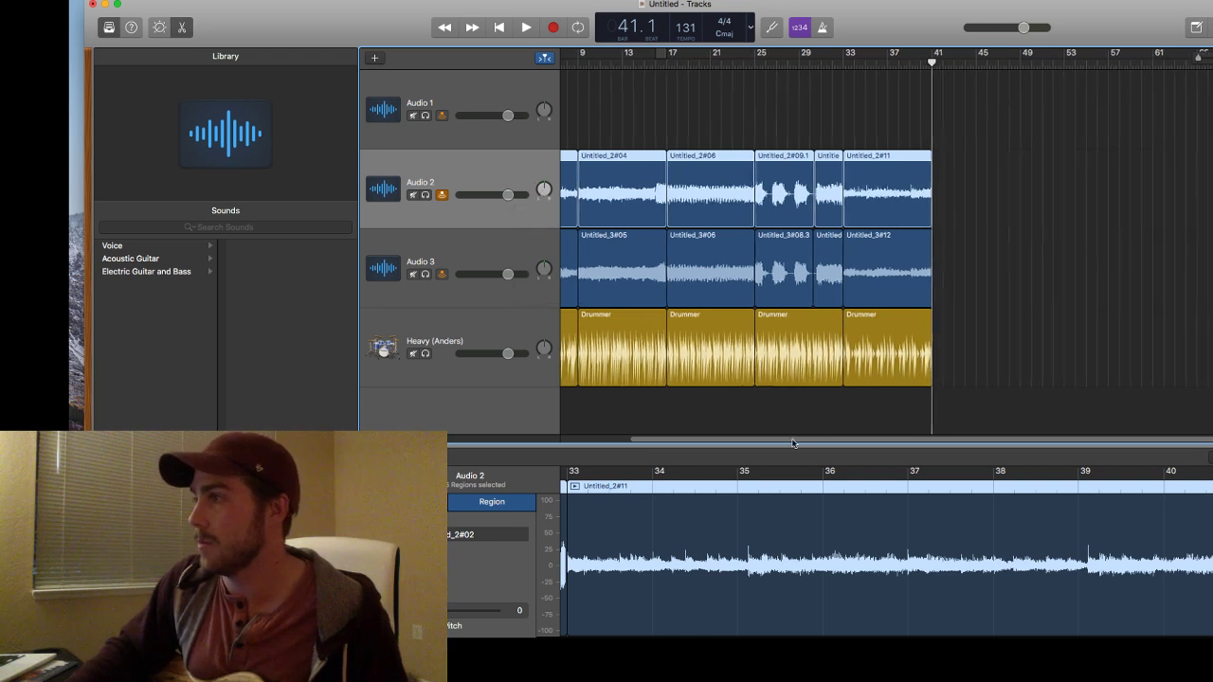
{"action": "left_click", "coordinate": [661, 65]}
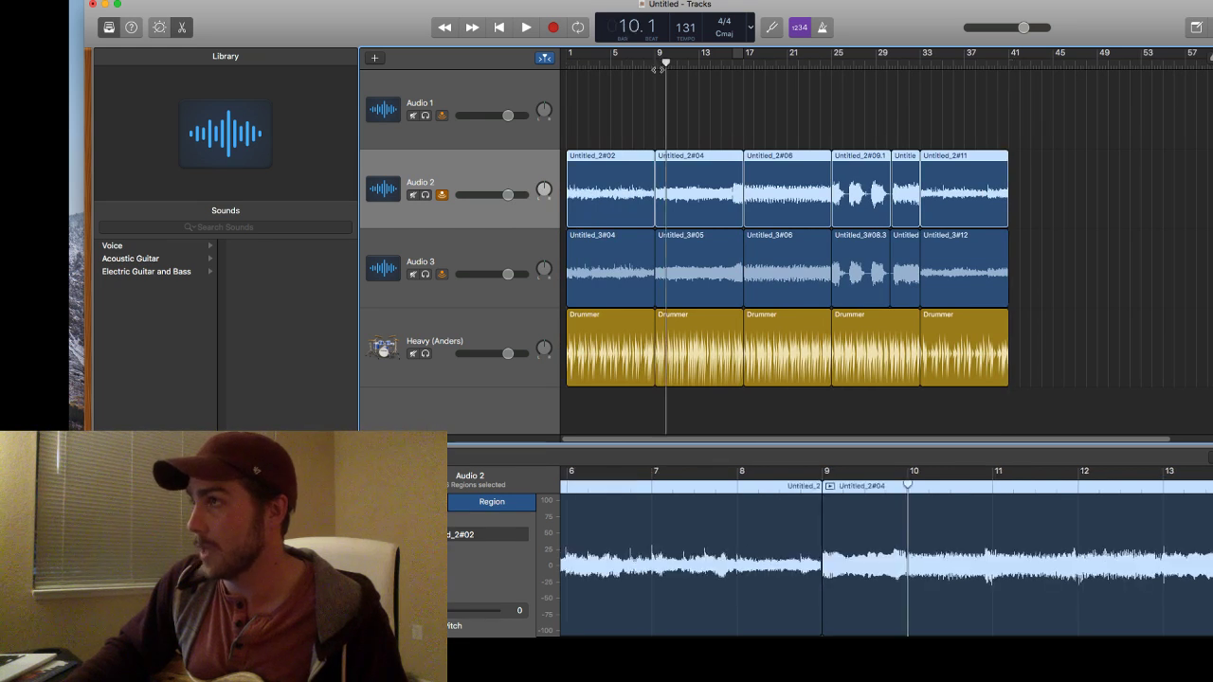
{"action": "key", "text": "space"}
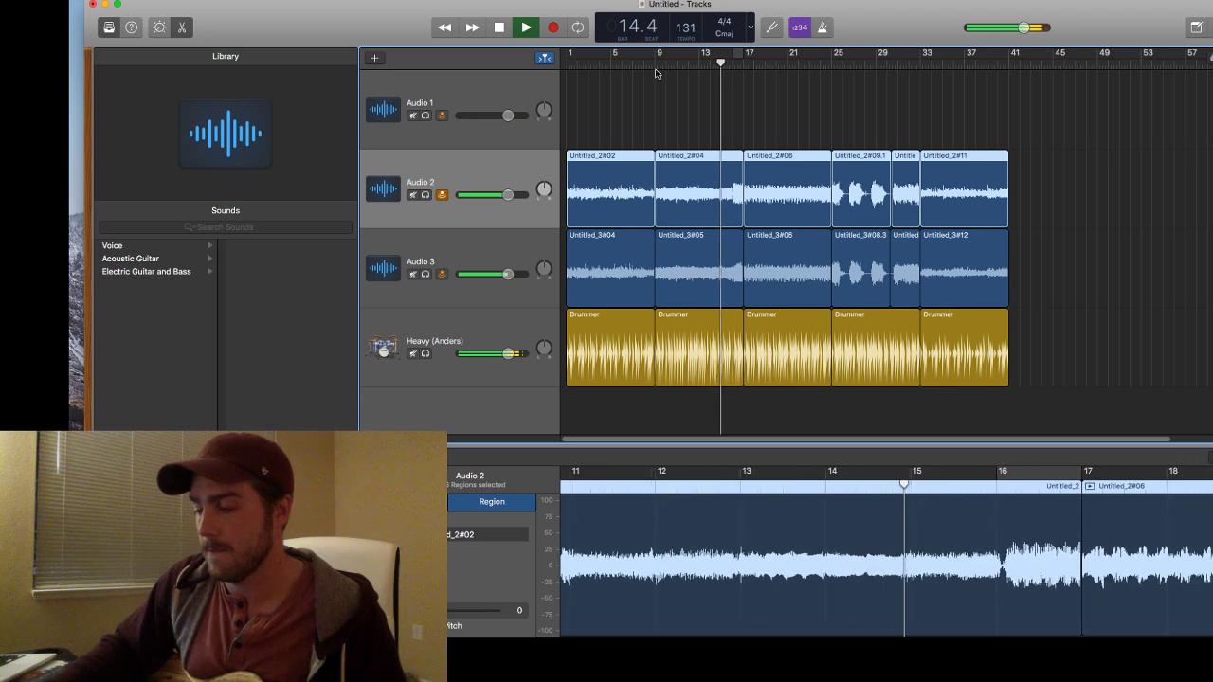
{"action": "key", "text": "space"}
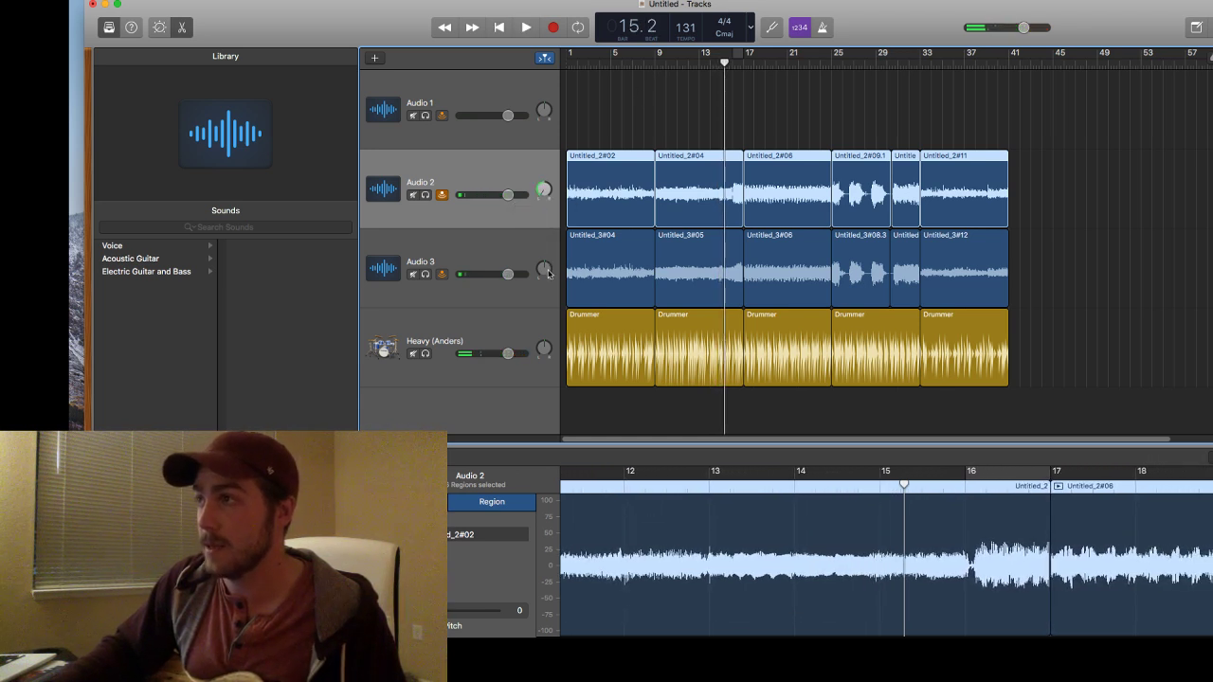
Pan the Audio 3 track to the right and play the song from bar 9 and from bar 34.
{"action": "left_click_drag", "start_coordinate": [548, 272], "coordinate": [548, 237]}
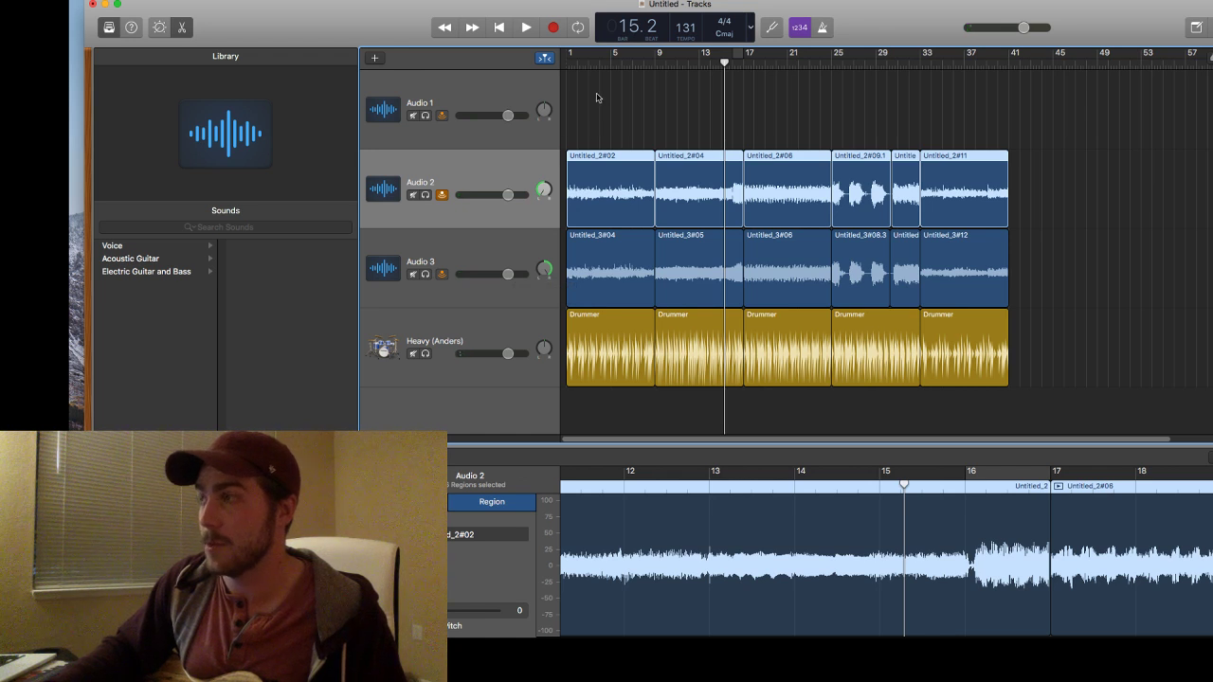
{"action": "left_click", "coordinate": [654, 66]}
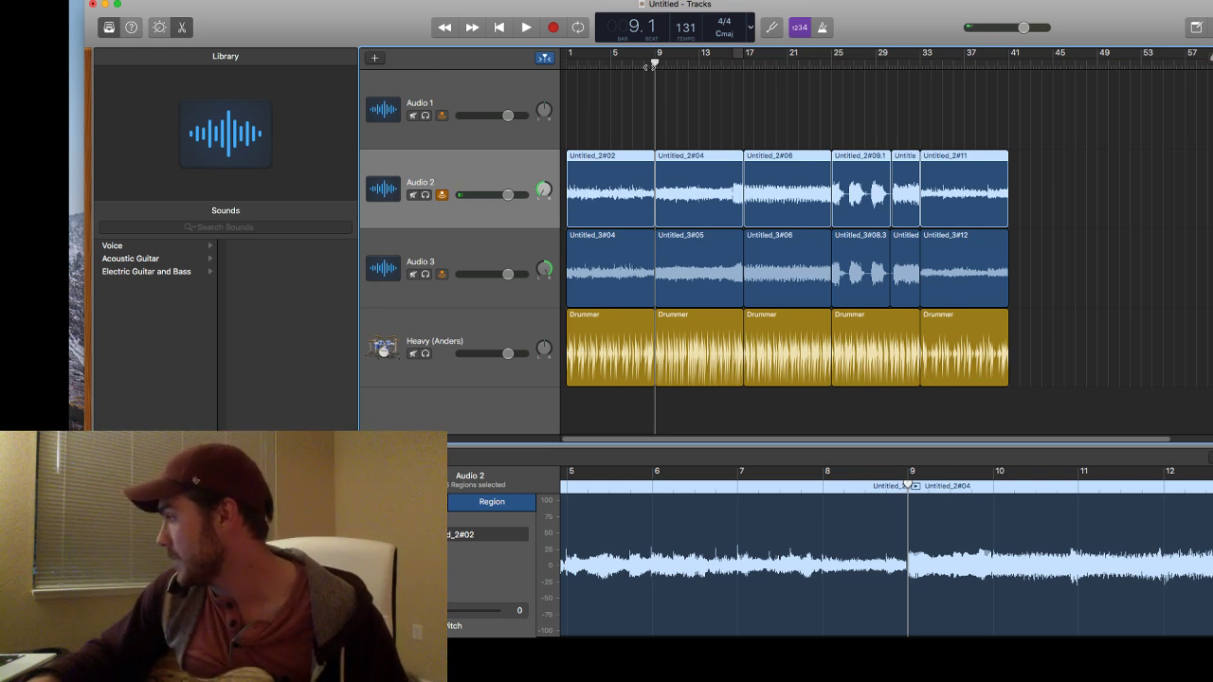
{"action": "key", "text": "space"}
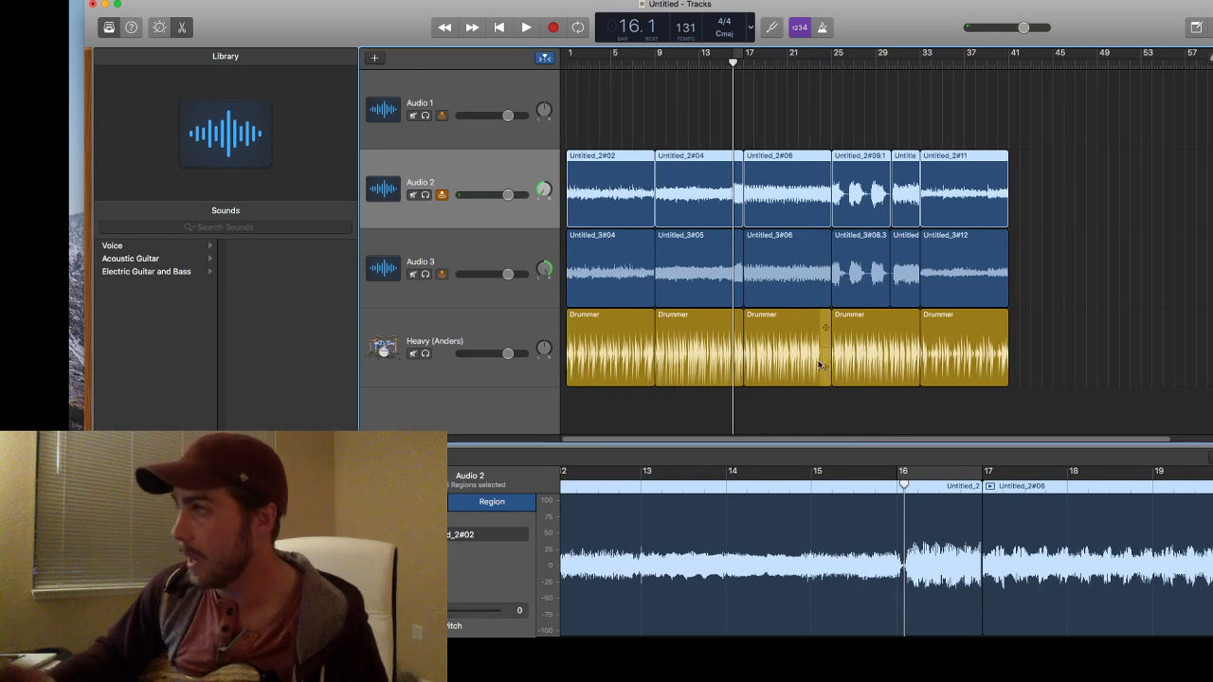
{"action": "left_click", "coordinate": [929, 66]}
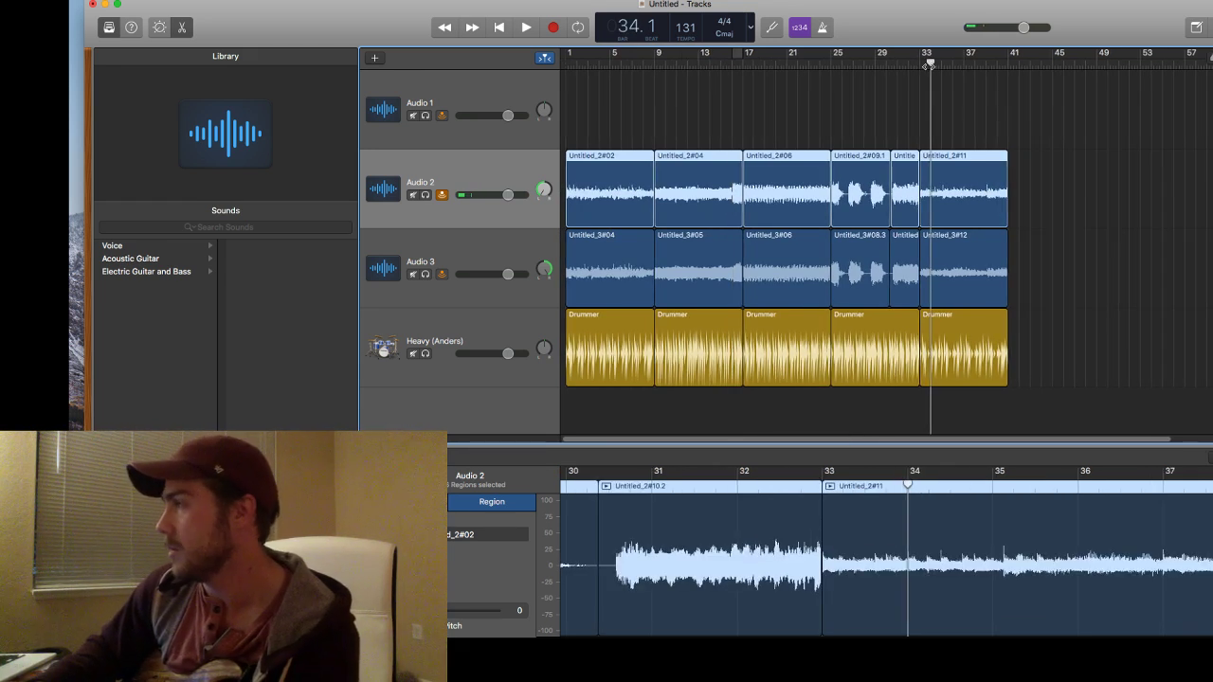
{"action": "key", "text": "space"}
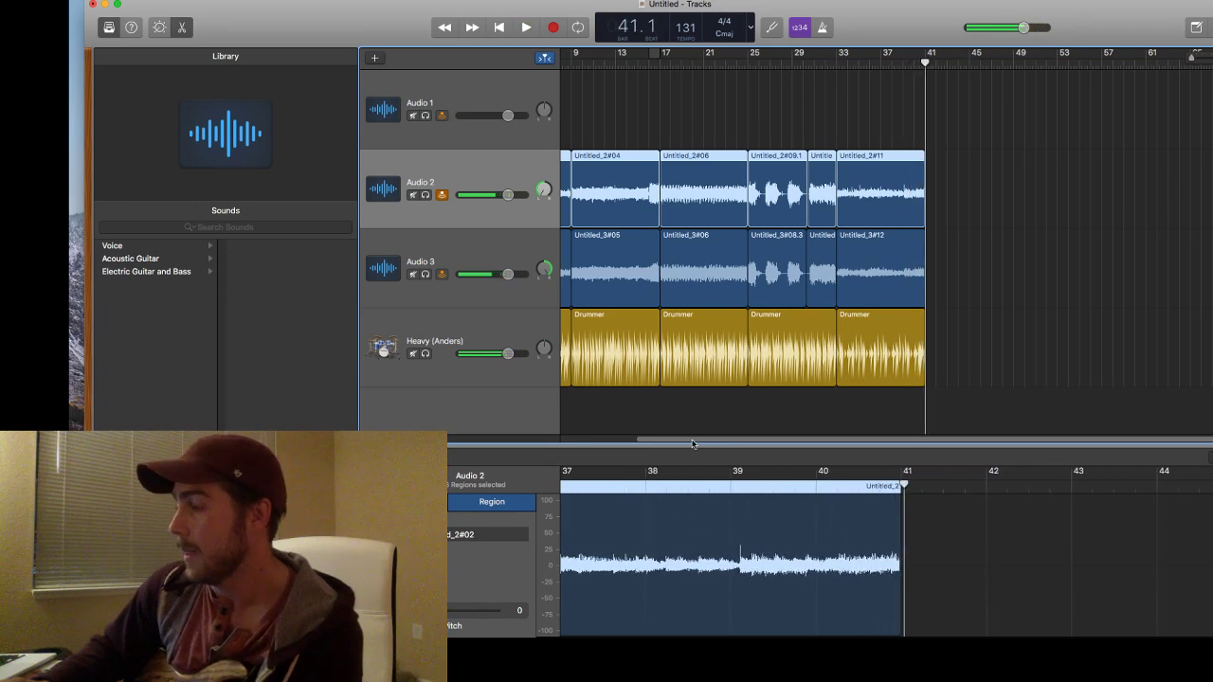
Copy the Audio 2, Audio 3 and drummer regions spanning bars 1 to 33 and paste them at bar 41.
{"action": "left_click_drag", "start_coordinate": [692, 444], "coordinate": [536, 435]}
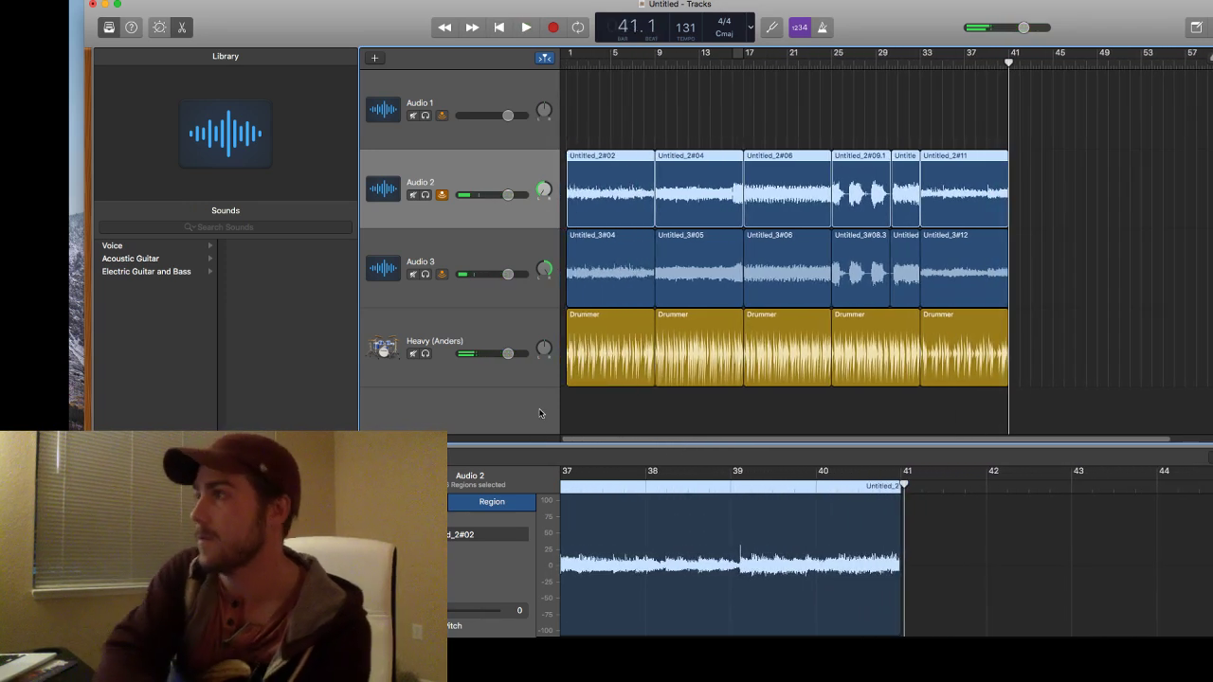
{"action": "key", "text": "super+Left"}
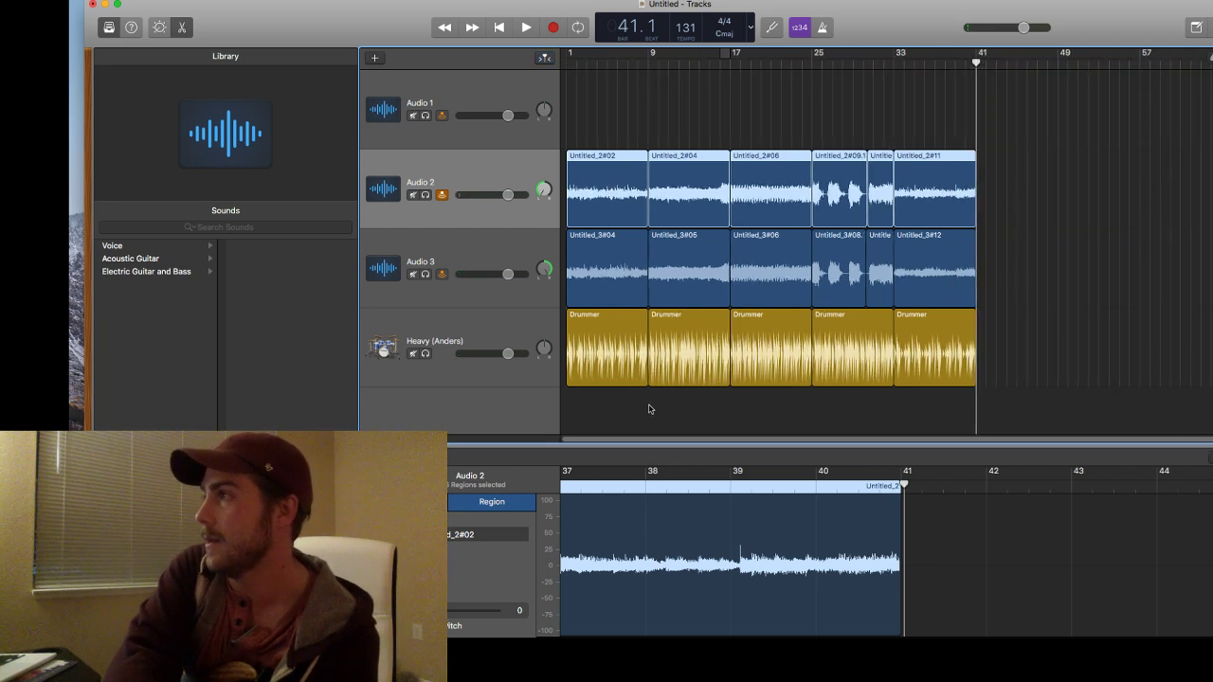
{"action": "key", "text": "super+Left"}
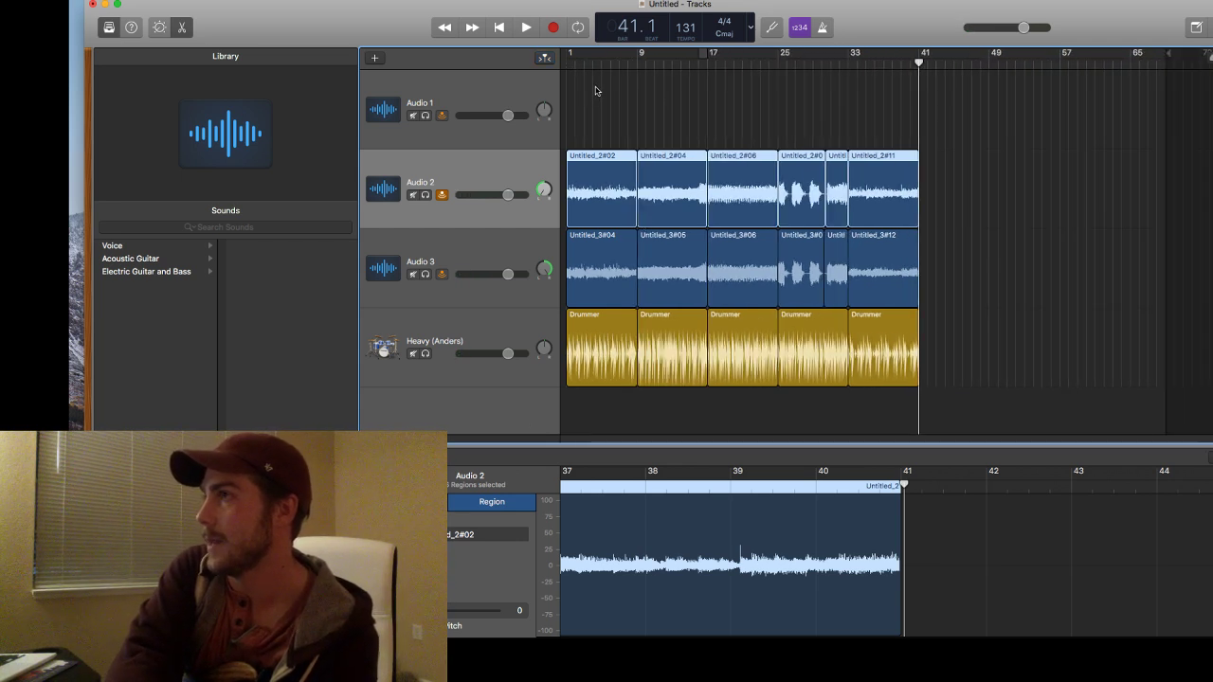
{"action": "left_click_drag", "start_coordinate": [593, 107], "coordinate": [833, 421]}
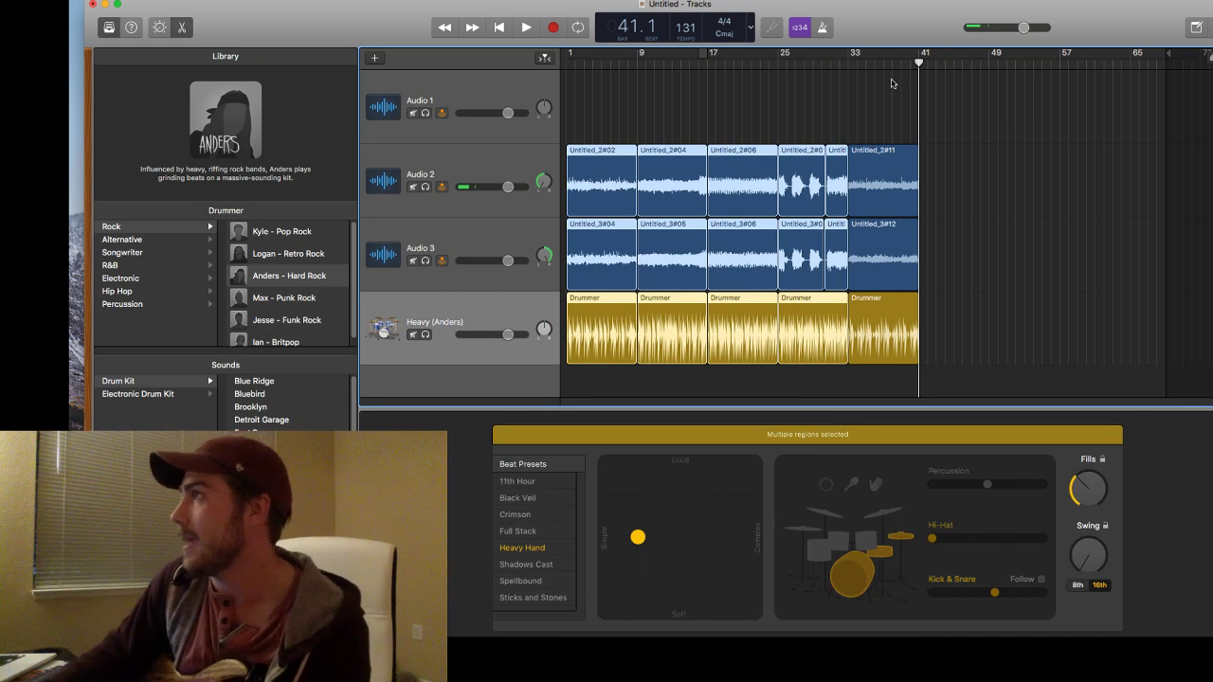
{"action": "key", "text": "space"}
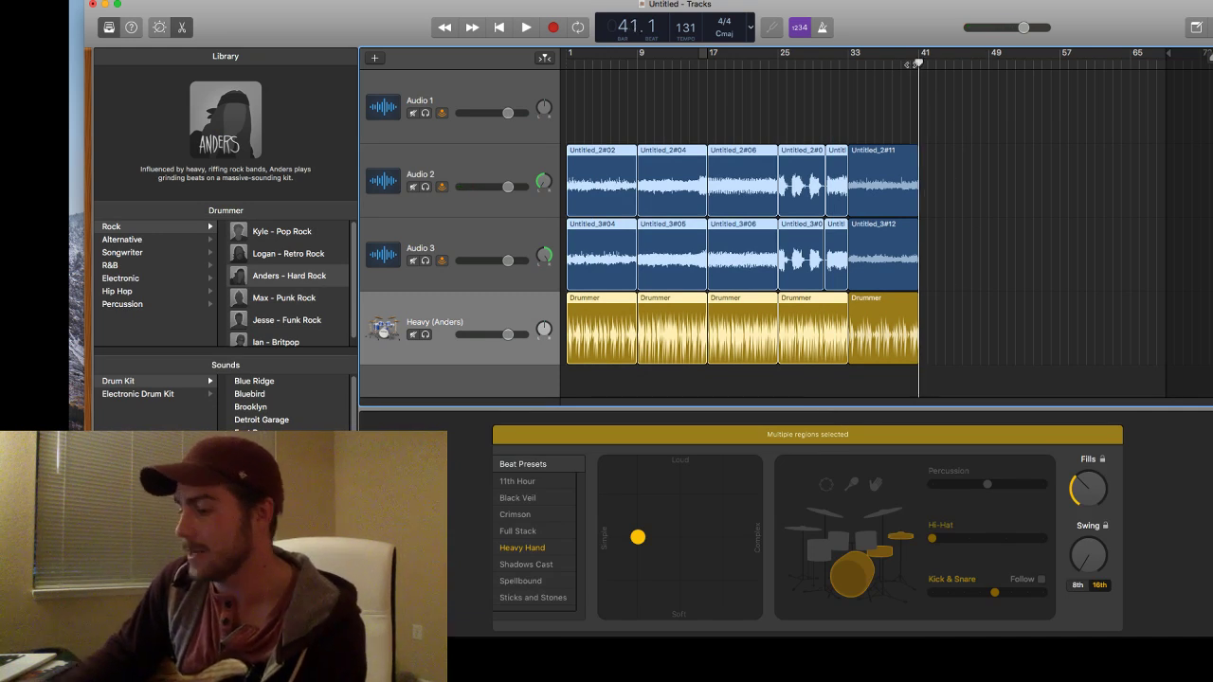
{"action": "key", "text": "super+v"}
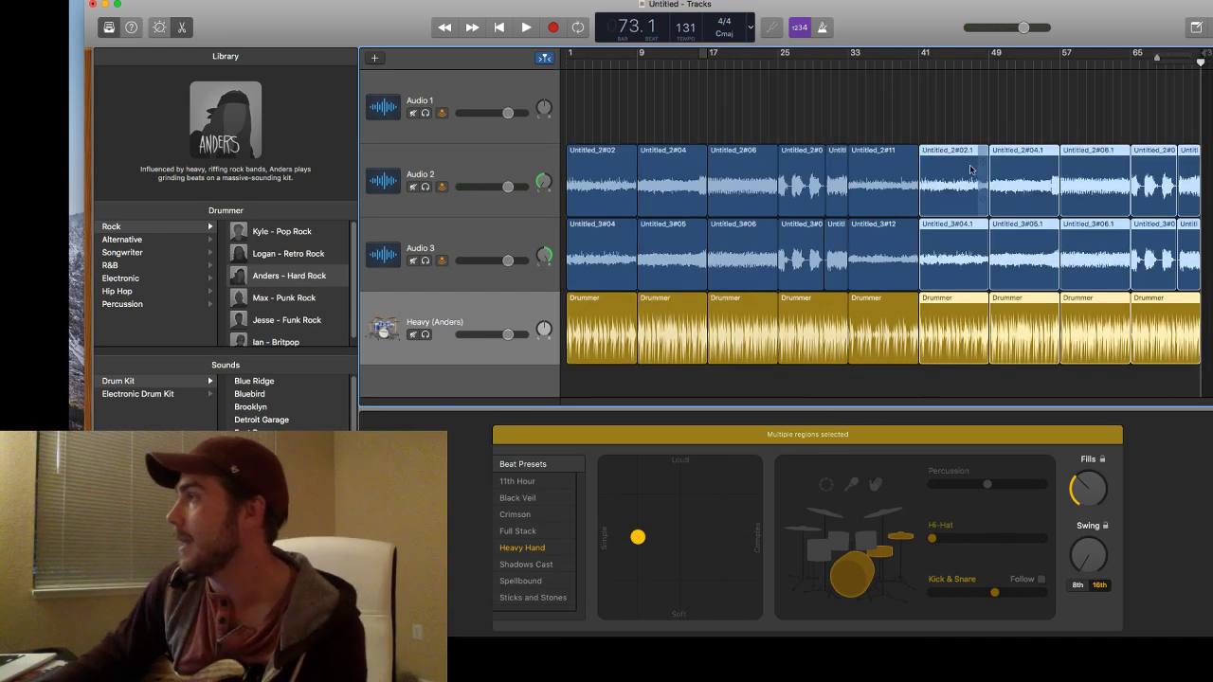
Shorten the pasted audio regions to about four bars and move the second pasted Audio 2 region to bar 45.
{"action": "left_click_drag", "start_coordinate": [986, 196], "coordinate": [954, 199]}
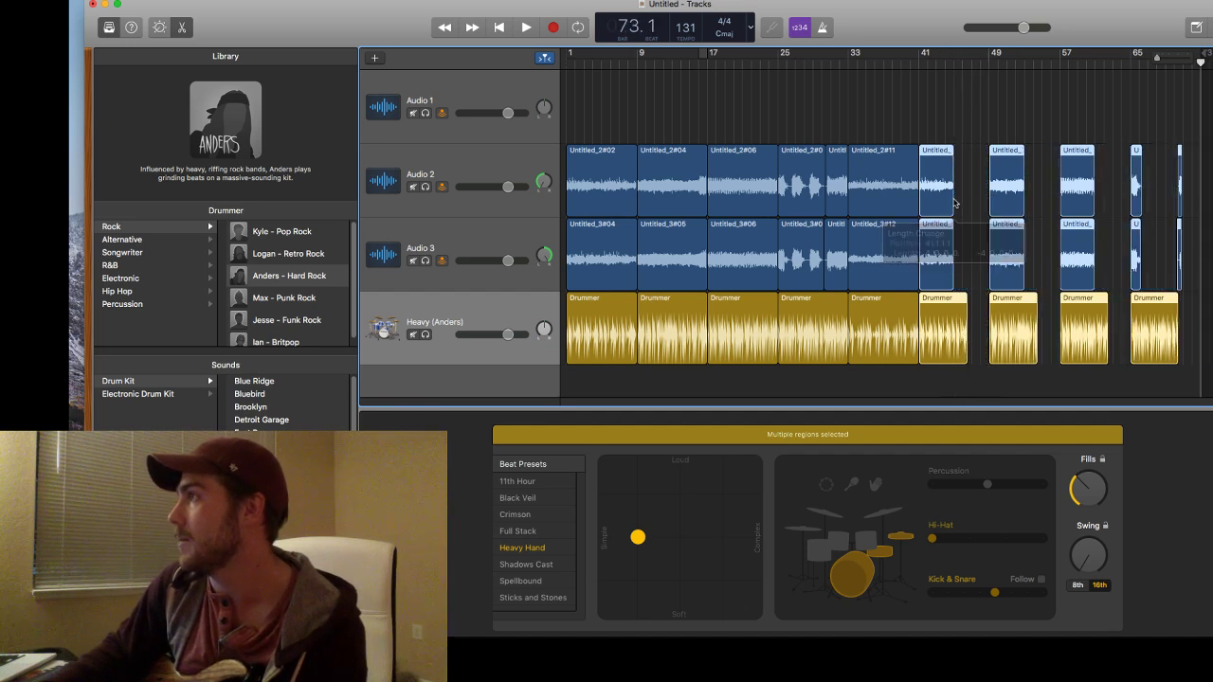
{"action": "left_click", "coordinate": [991, 122]}
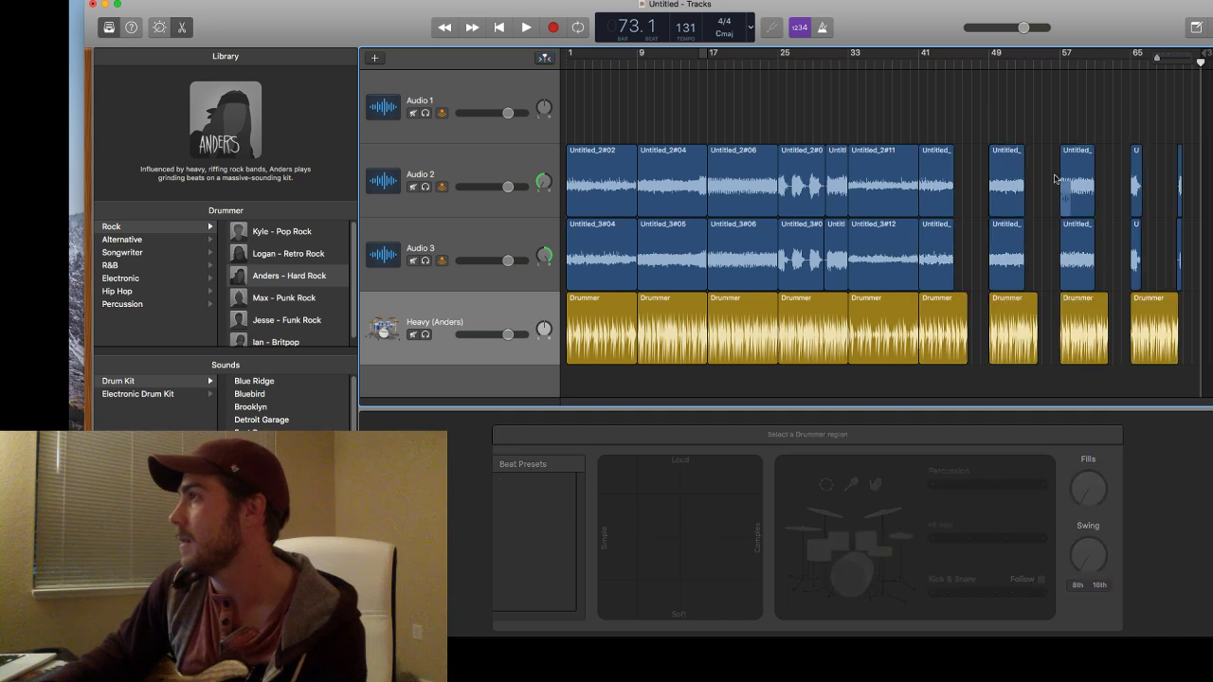
{"action": "left_click_drag", "start_coordinate": [1010, 174], "coordinate": [976, 204]}
{"action": "left_click", "coordinate": [971, 190]}
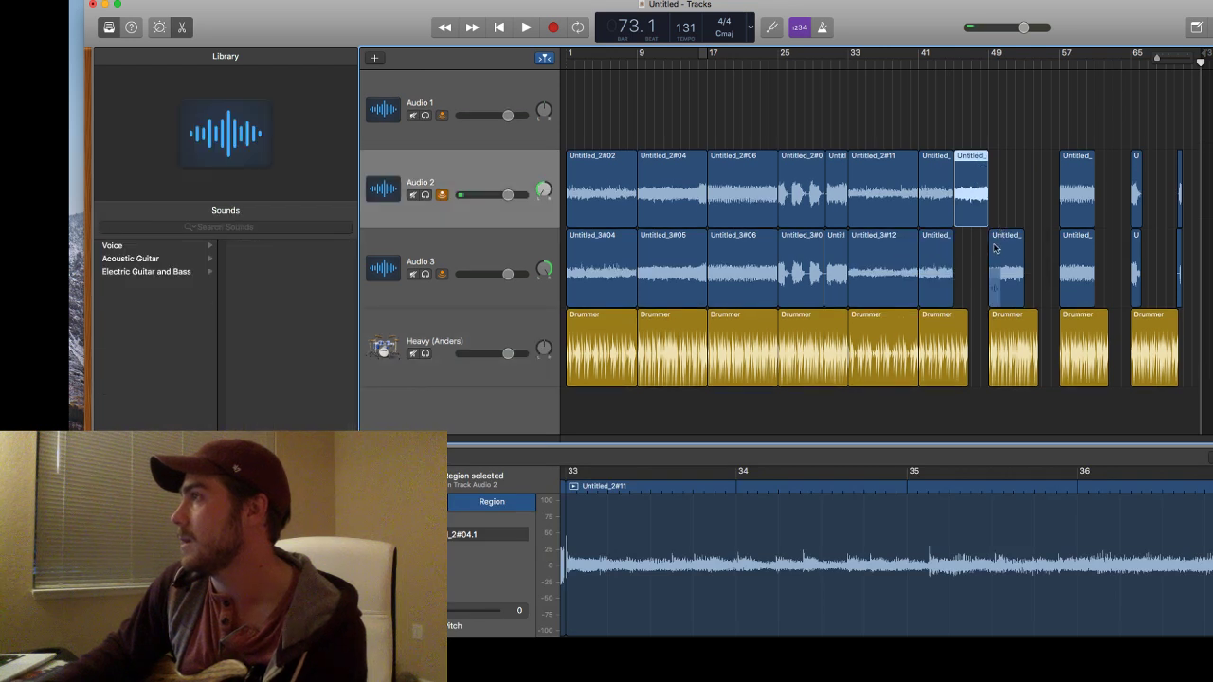
Move the second pasted Audio 3 region to bar 45 and replace the second pasted drummer region by extending the first to about bar 49.
{"action": "left_click_drag", "start_coordinate": [995, 248], "coordinate": [988, 360]}
{"action": "left_click", "coordinate": [1013, 331]}
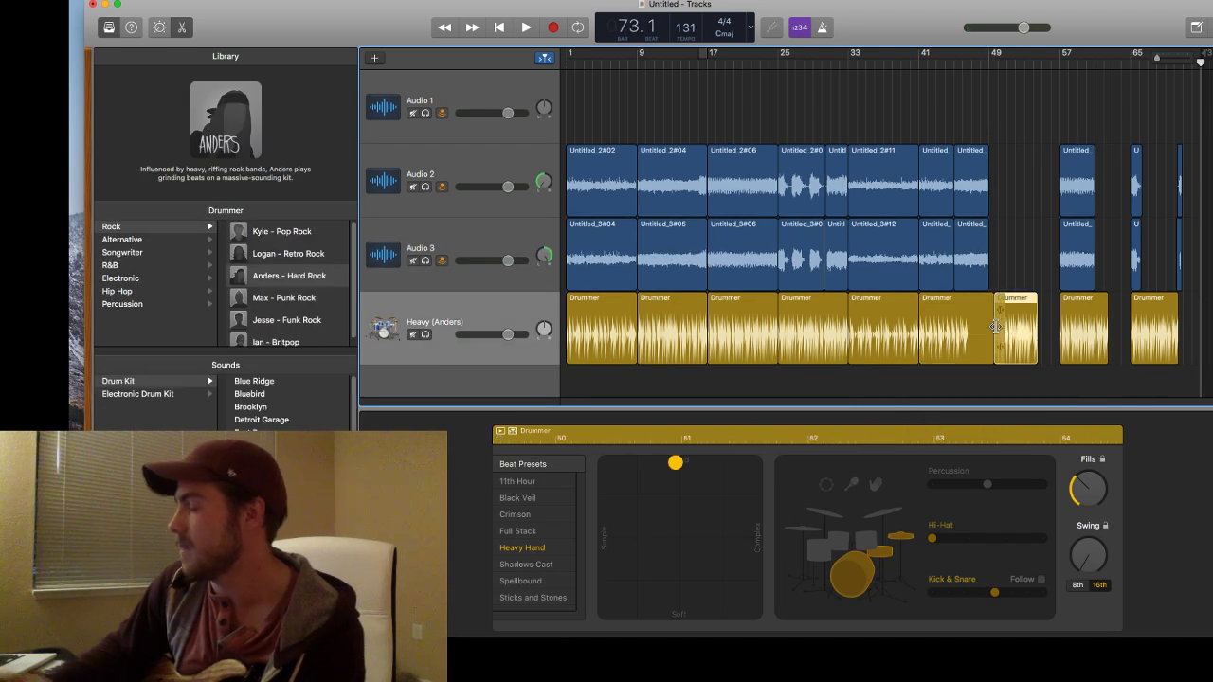
{"action": "key", "text": "Delete"}
Move the remaining pasted Audio 2 and Audio 3 regions eight bars earlier so the first one starts at bar 49.
{"action": "left_click_drag", "start_coordinate": [1053, 126], "coordinate": [1161, 226]}
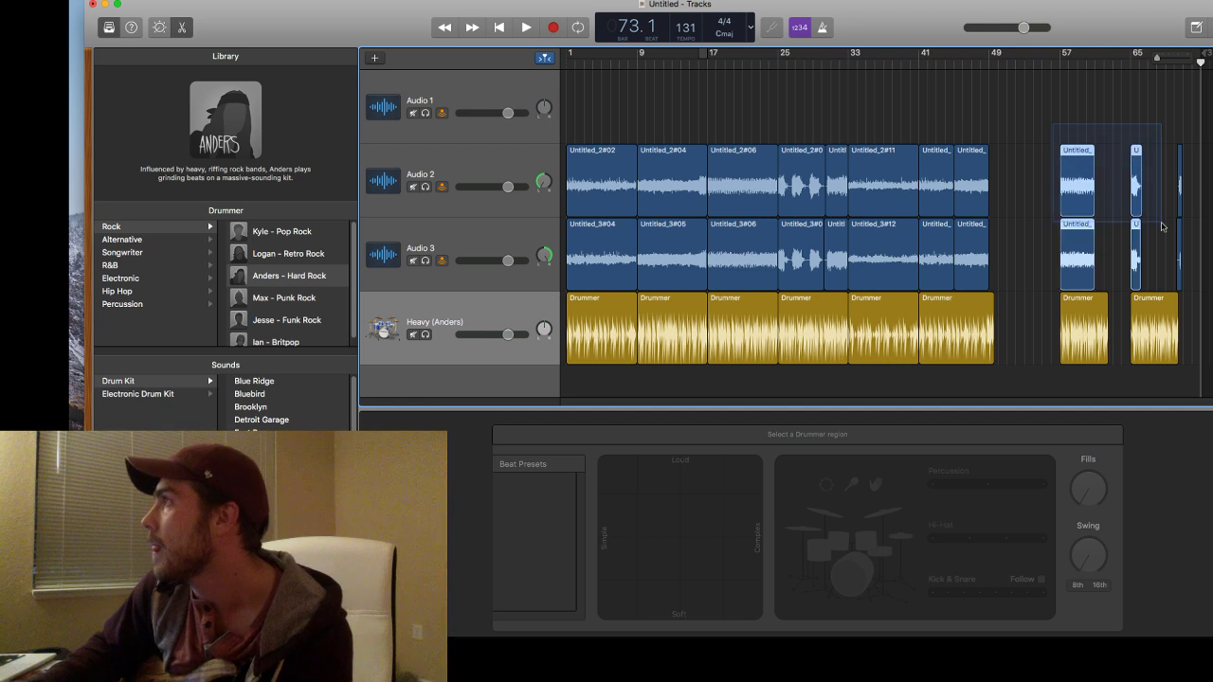
{"action": "left_click_drag", "start_coordinate": [1190, 268], "coordinate": [1190, 268]}
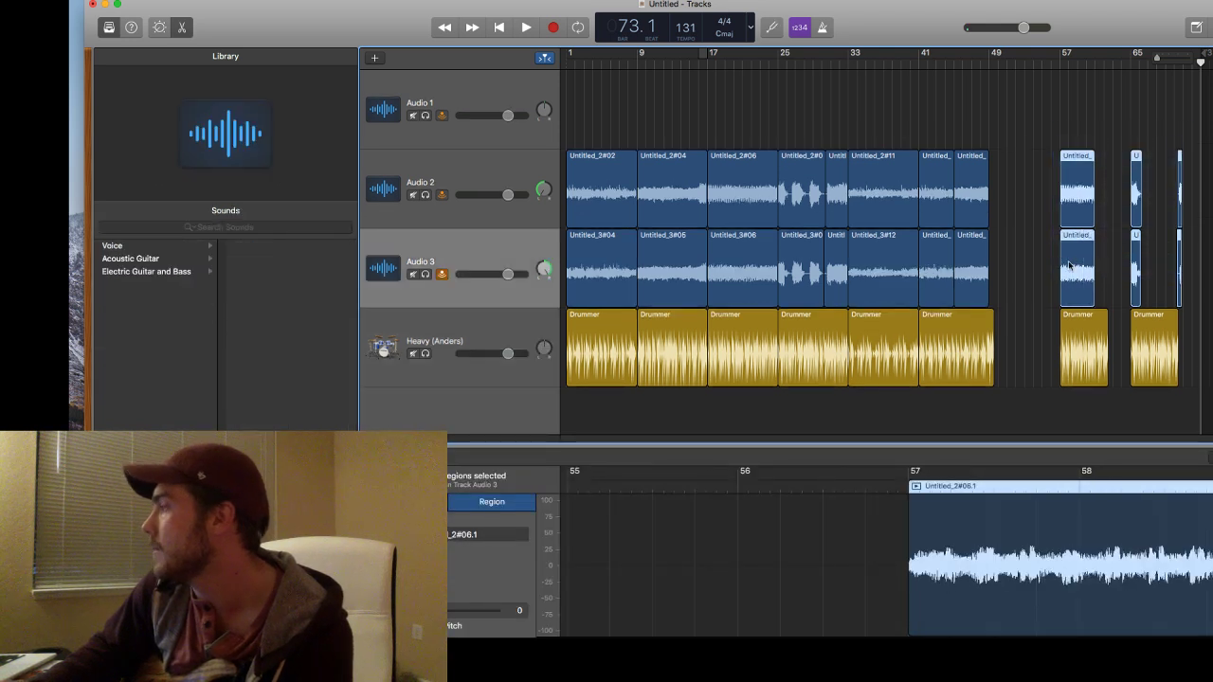
{"action": "left_click_drag", "start_coordinate": [1070, 268], "coordinate": [996, 266]}
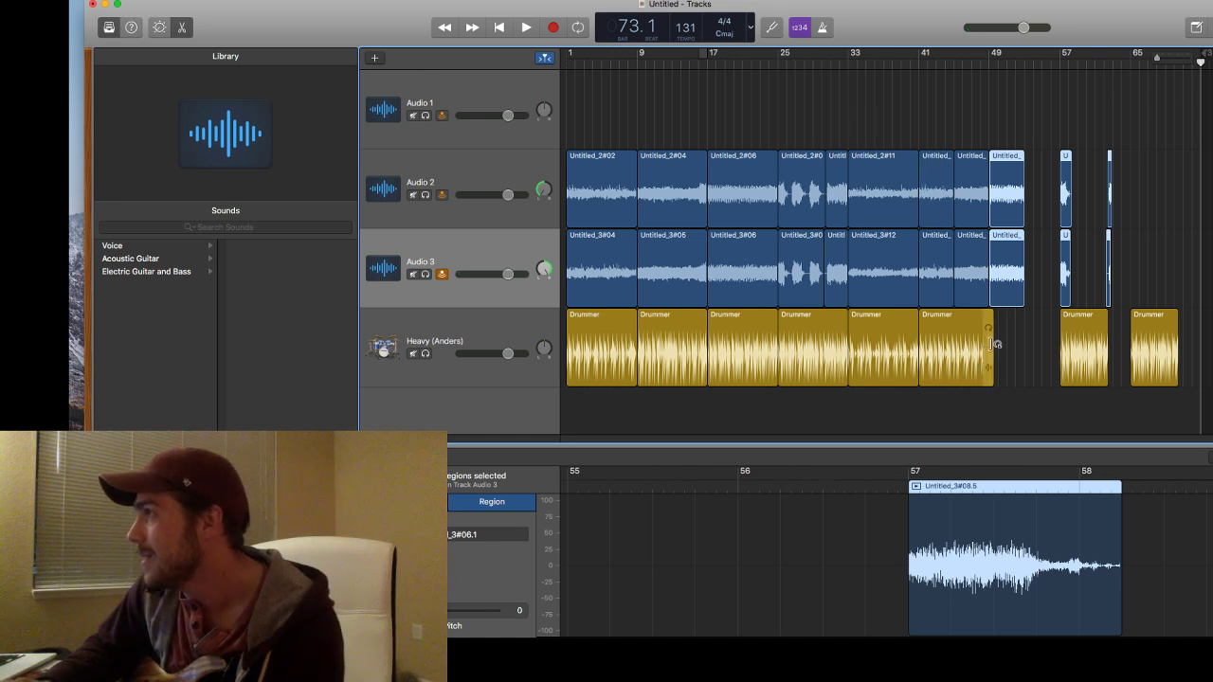
Adjust the end of the drummer region that starts at bar 41 so it finishes exactly at bar 49.
{"action": "left_click_drag", "start_coordinate": [987, 358], "coordinate": [982, 358]}
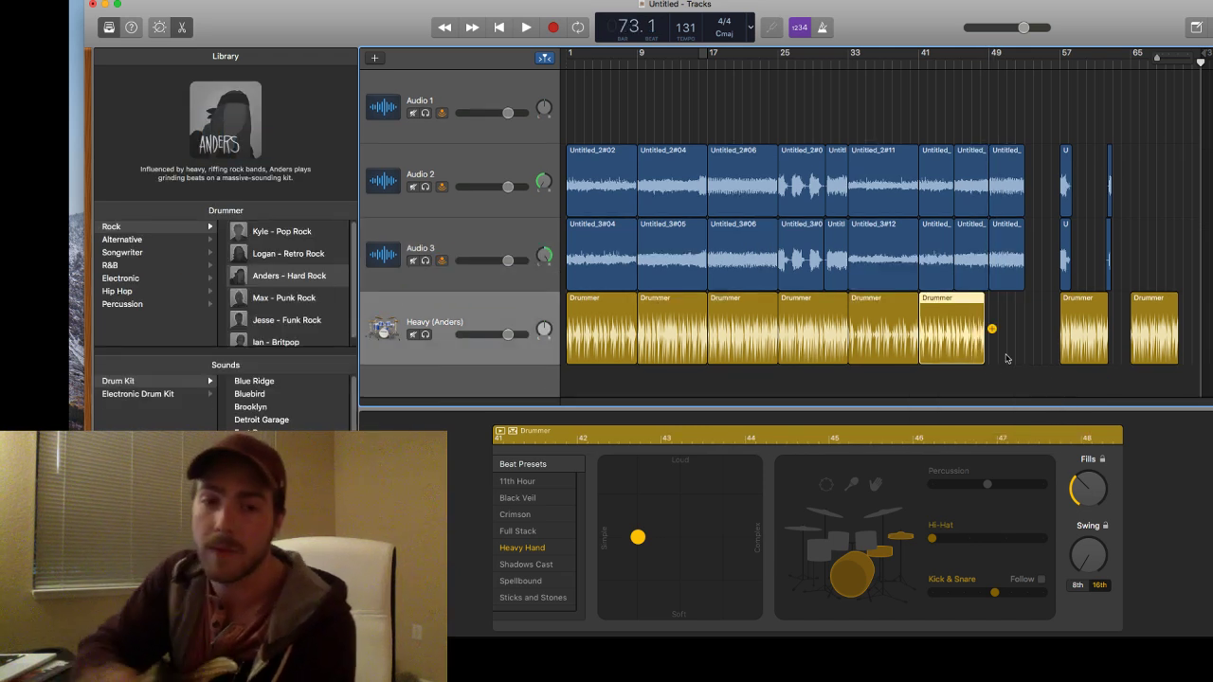
{"action": "scroll", "coordinate": [1008, 358], "scroll_direction": "up", "scroll_amount": 1}
{"action": "scroll", "coordinate": [1007, 358], "scroll_direction": "up", "scroll_amount": 5}
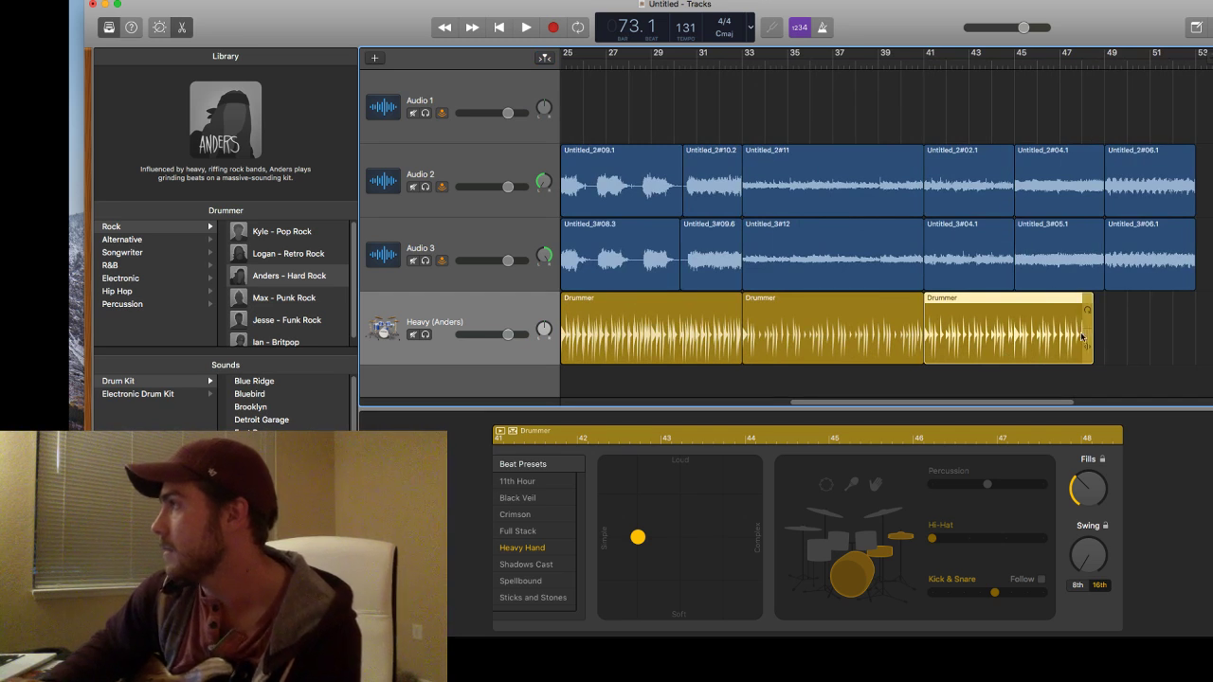
{"action": "left_click_drag", "start_coordinate": [1088, 350], "coordinate": [1099, 352]}
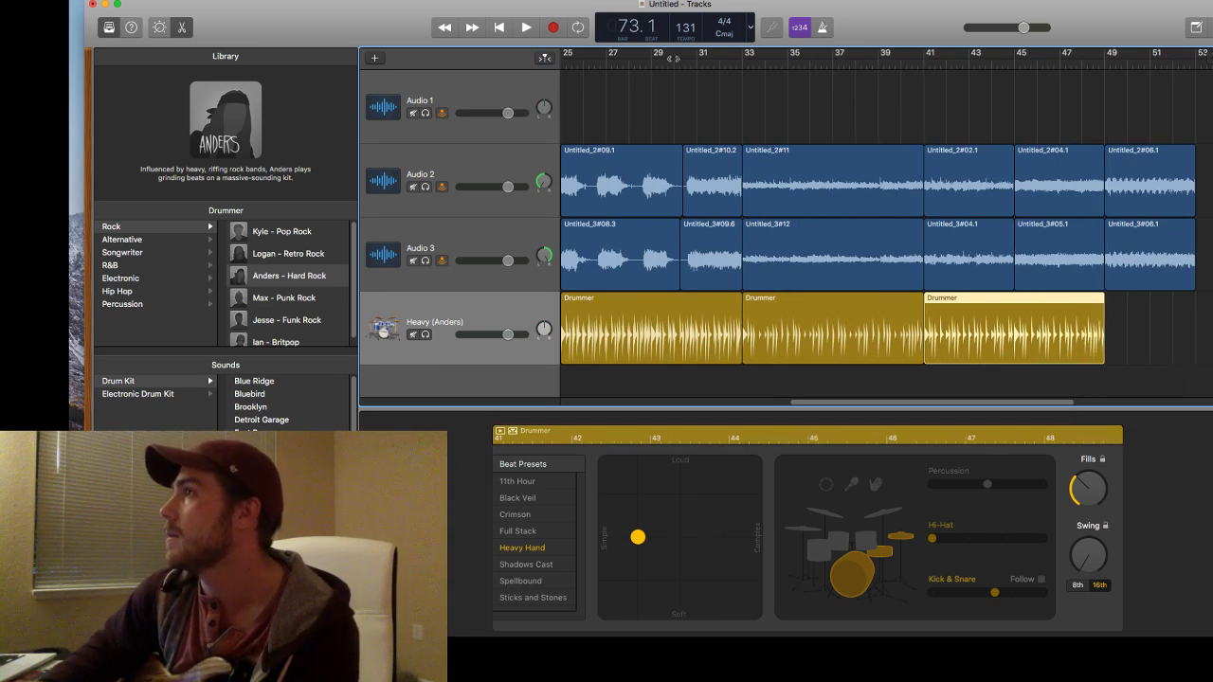
Play the arrangement from about bar 30 into the new section to check the transition.
{"action": "left_click", "coordinate": [680, 63]}
{"action": "key", "text": "space"}
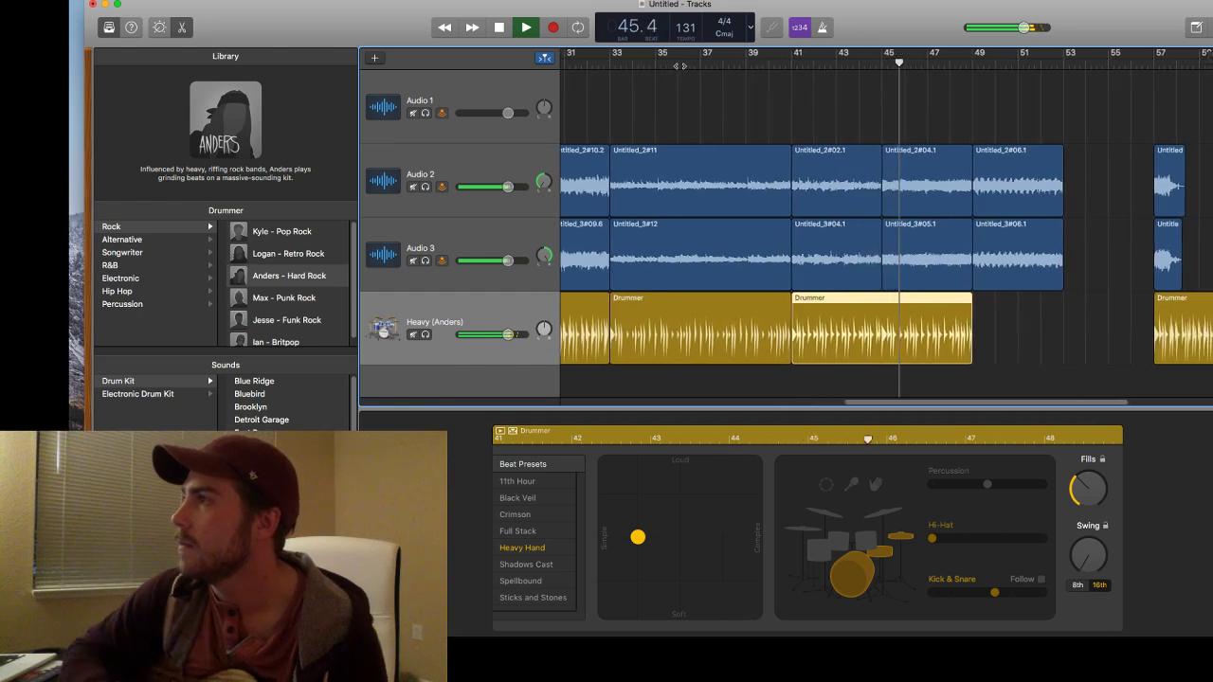
{"action": "key", "text": "space"}
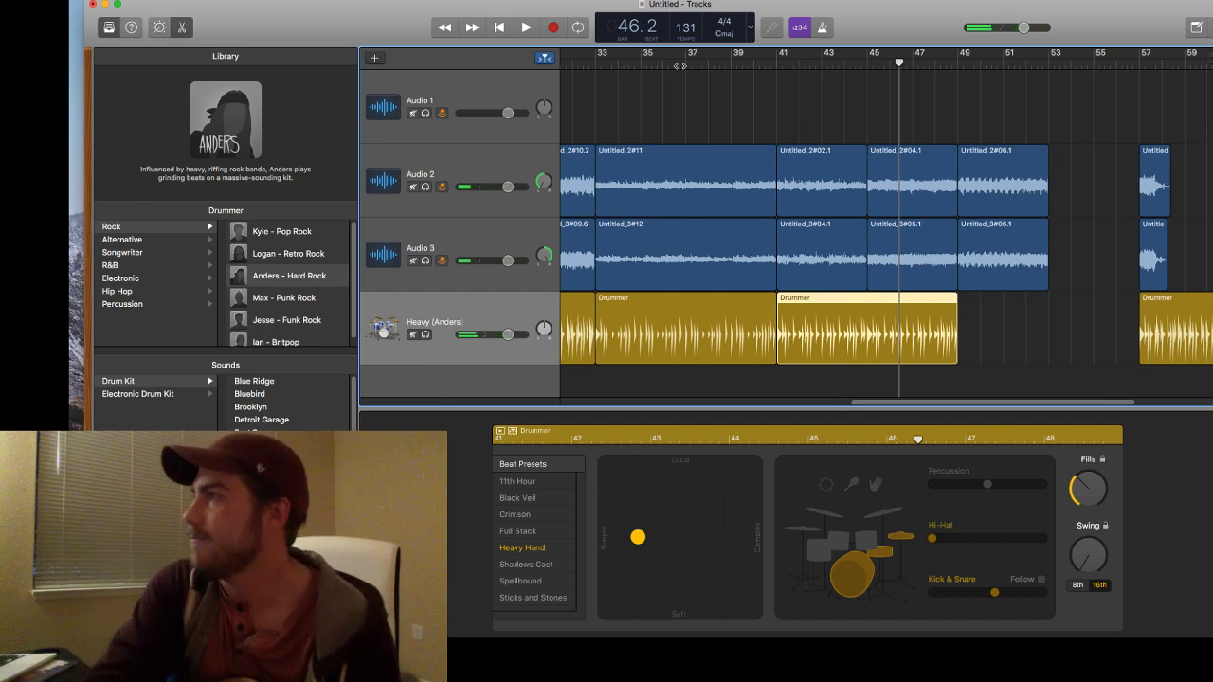
Play briefly from bar 36 and delete all pasted Audio 2 and Audio 3 regions from bar 41 onward.
{"action": "key", "text": "super+Left"}
{"action": "key", "text": "super+Left"}
{"action": "key", "text": "super+Left"}
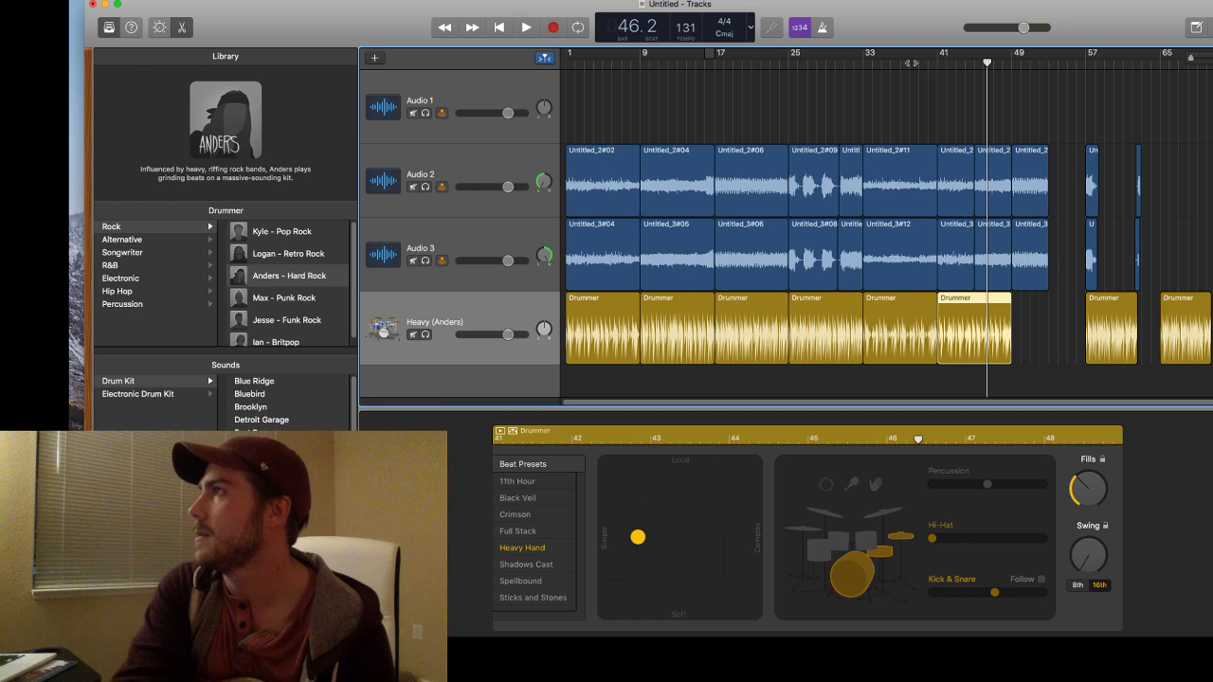
{"action": "left_click", "coordinate": [894, 63]}
{"action": "key", "text": "space"}
{"action": "key", "text": "space"}
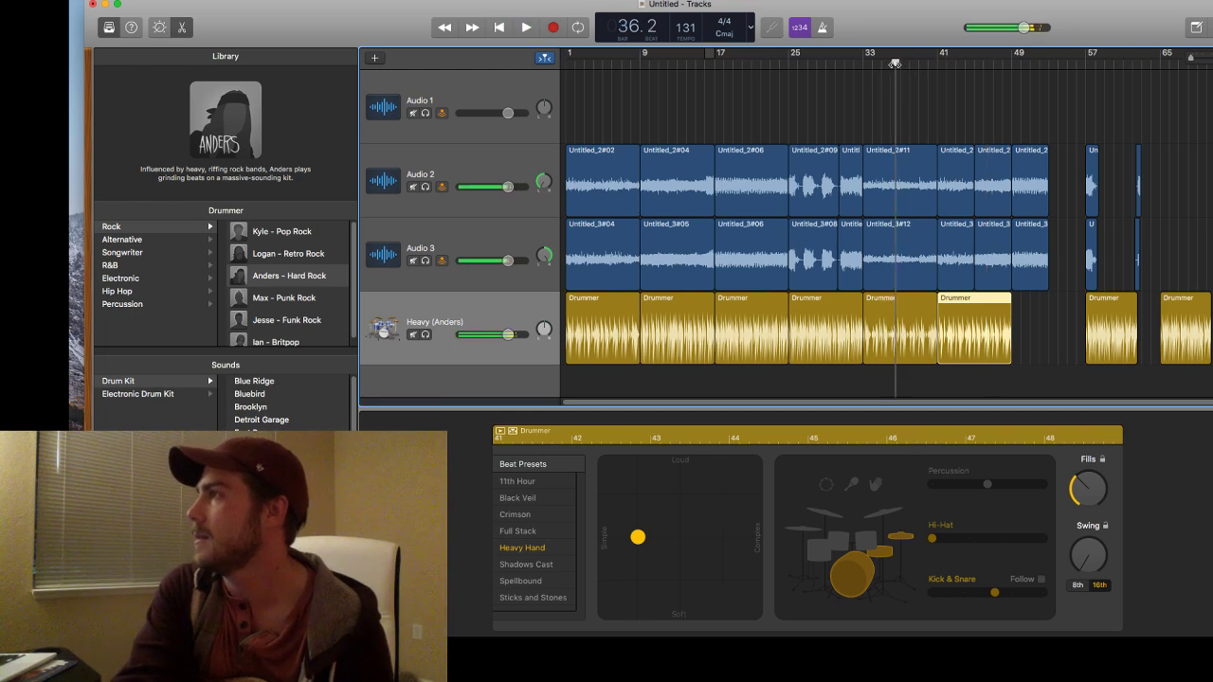
{"action": "left_click_drag", "start_coordinate": [947, 112], "coordinate": [1169, 251]}
{"action": "key", "text": "Delete"}
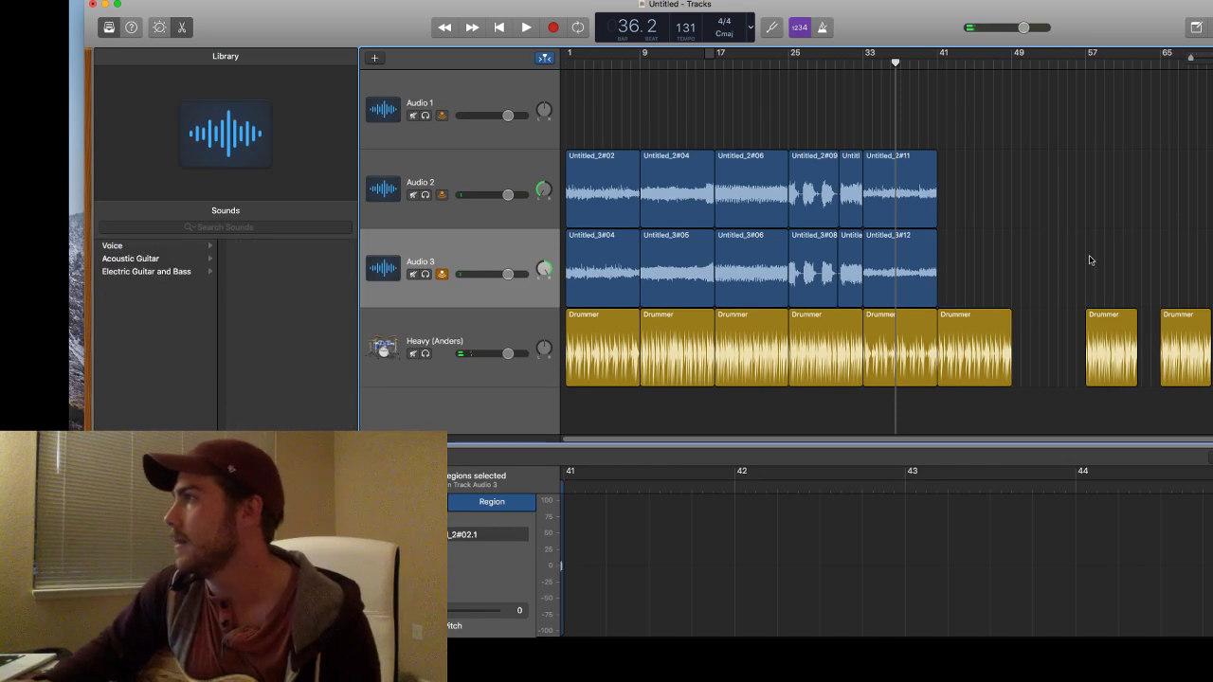
Record a guitar take on the Audio 3 track from bar 41, stop after about a bar and a half and delete it.
{"action": "left_click", "coordinate": [936, 62]}
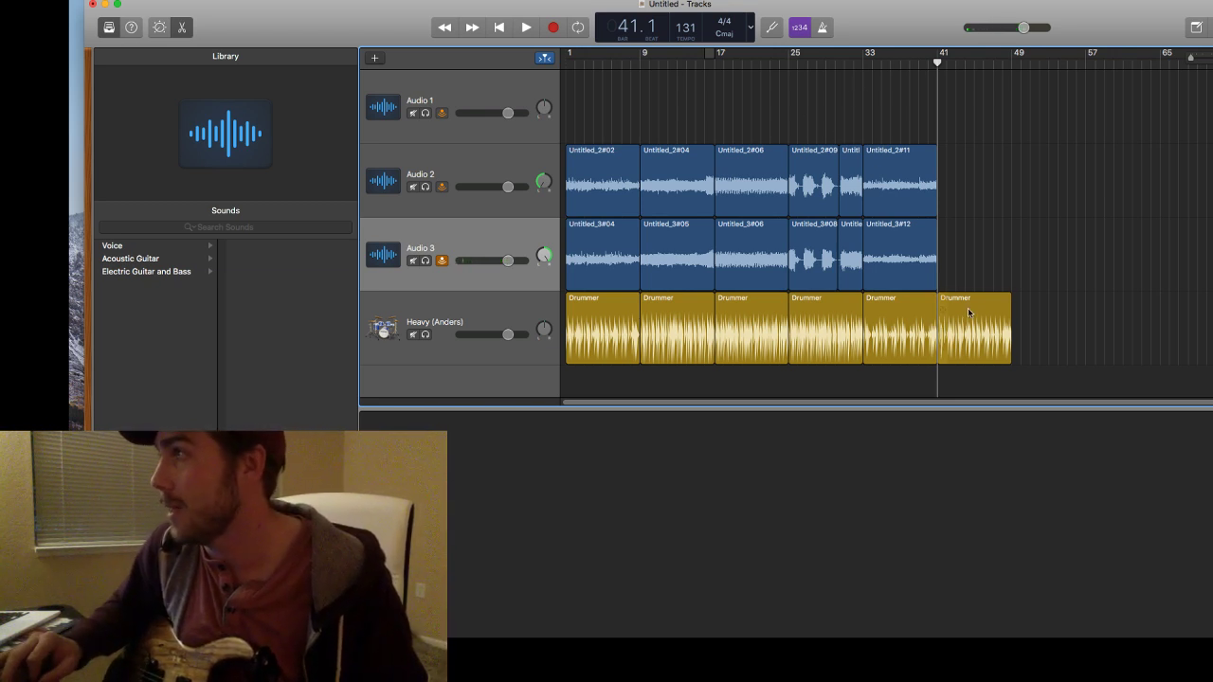
{"action": "double_click", "coordinate": [944, 331]}
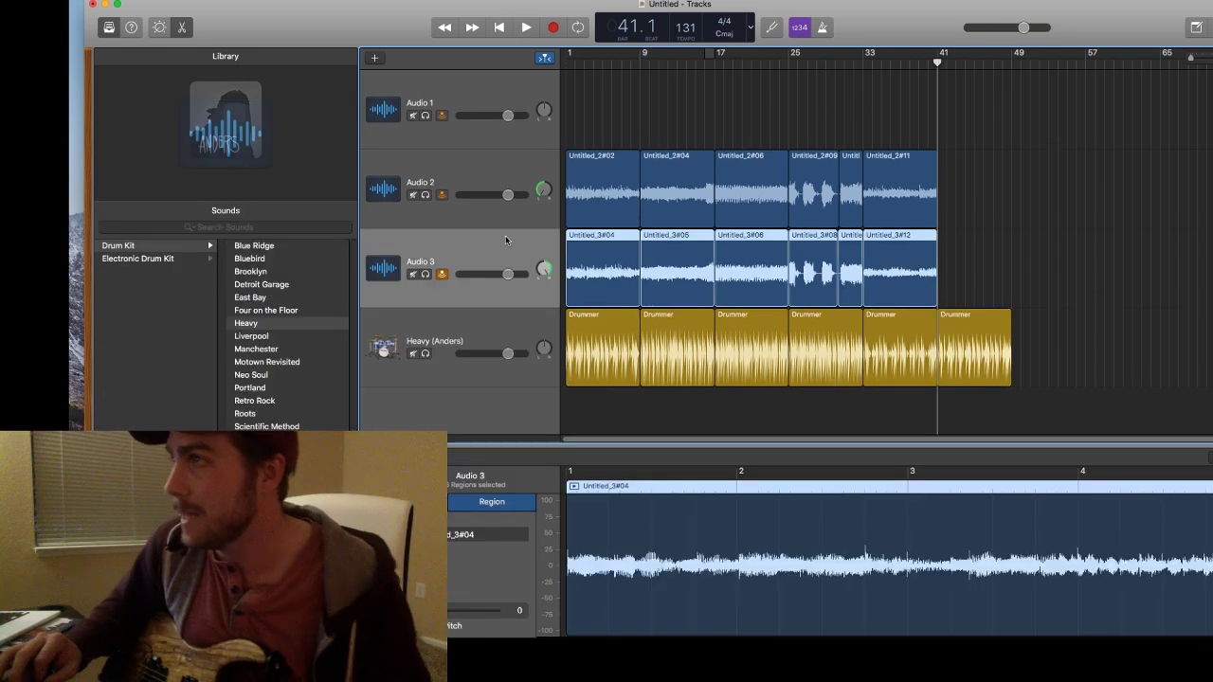
{"action": "left_click", "coordinate": [520, 239]}
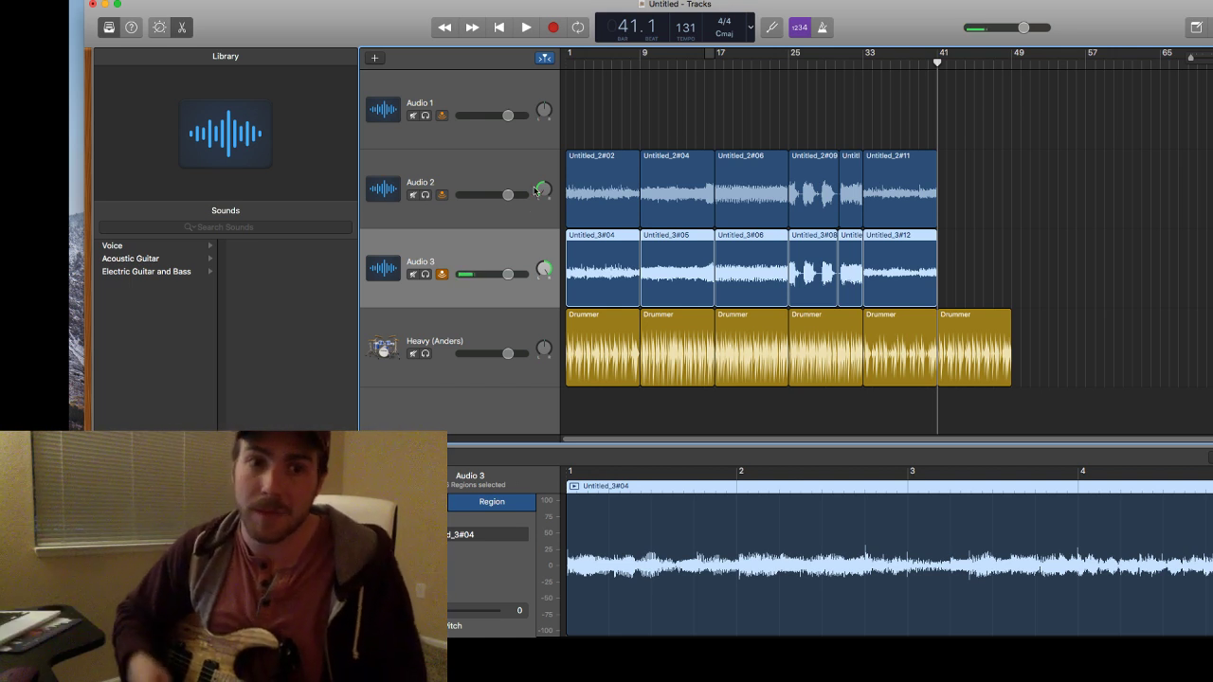
{"action": "left_click", "coordinate": [554, 28]}
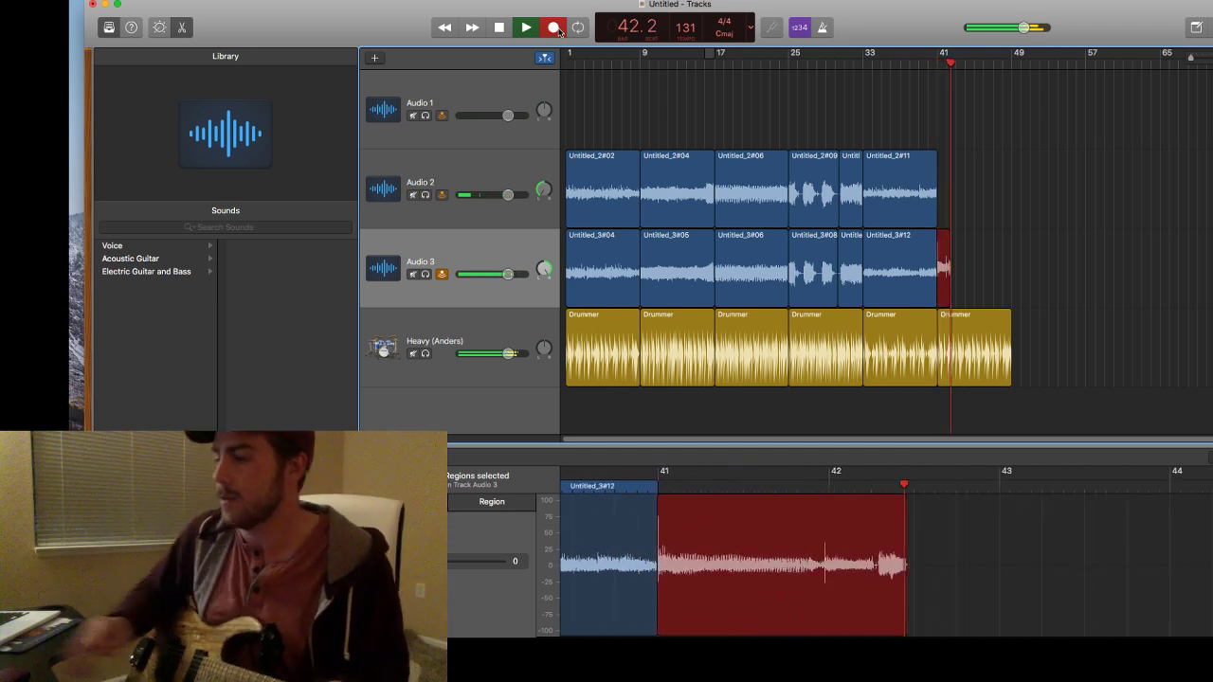
{"action": "key", "text": "space"}
{"action": "key", "text": "Delete"}
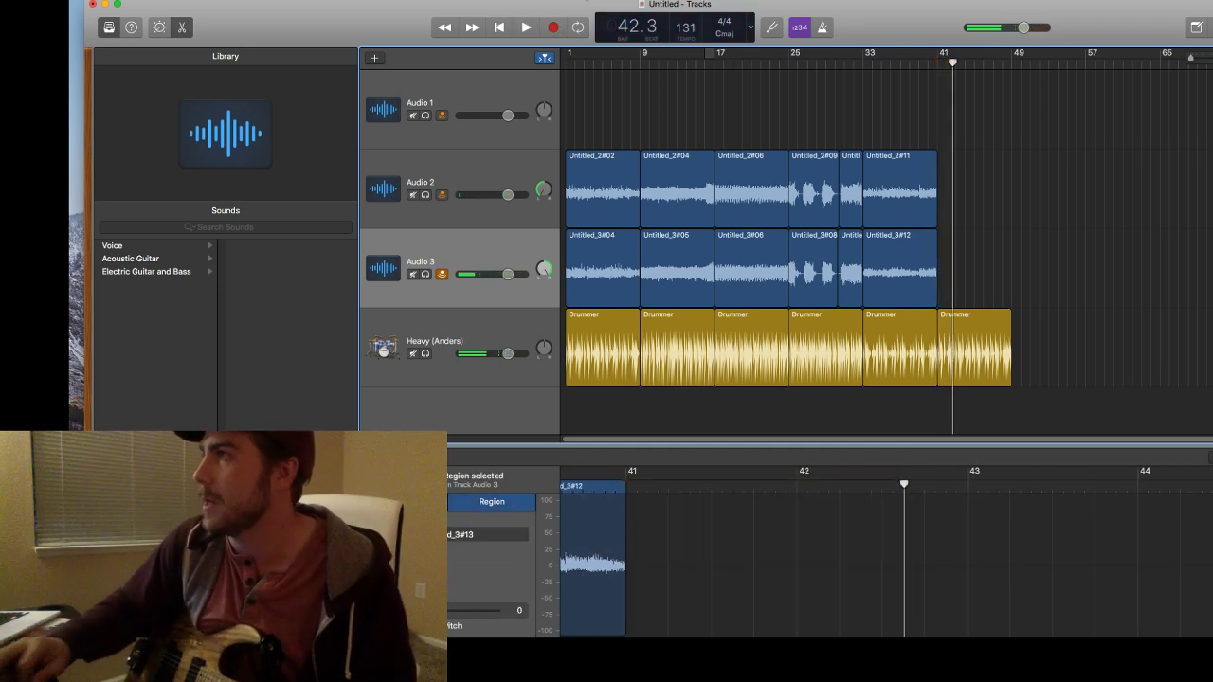
Record another guitar take on Audio 3 from bar 41 to about bar 50 and discard it.
{"action": "left_click", "coordinate": [935, 65]}
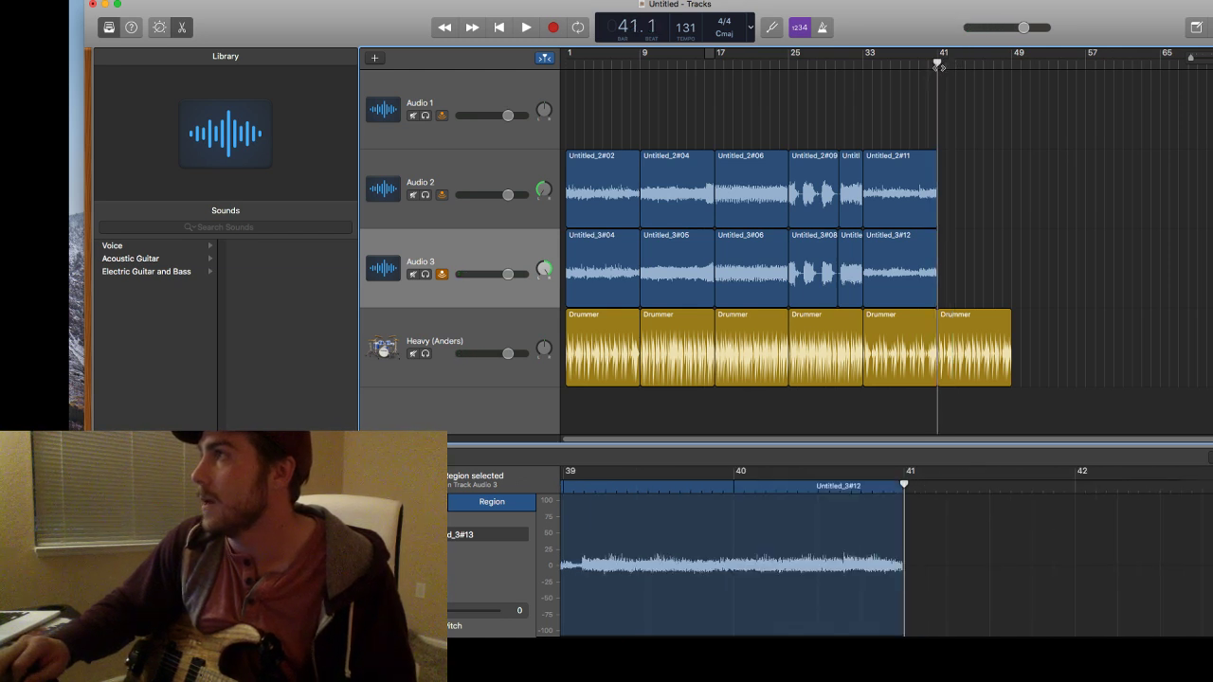
{"action": "left_click", "coordinate": [553, 26]}
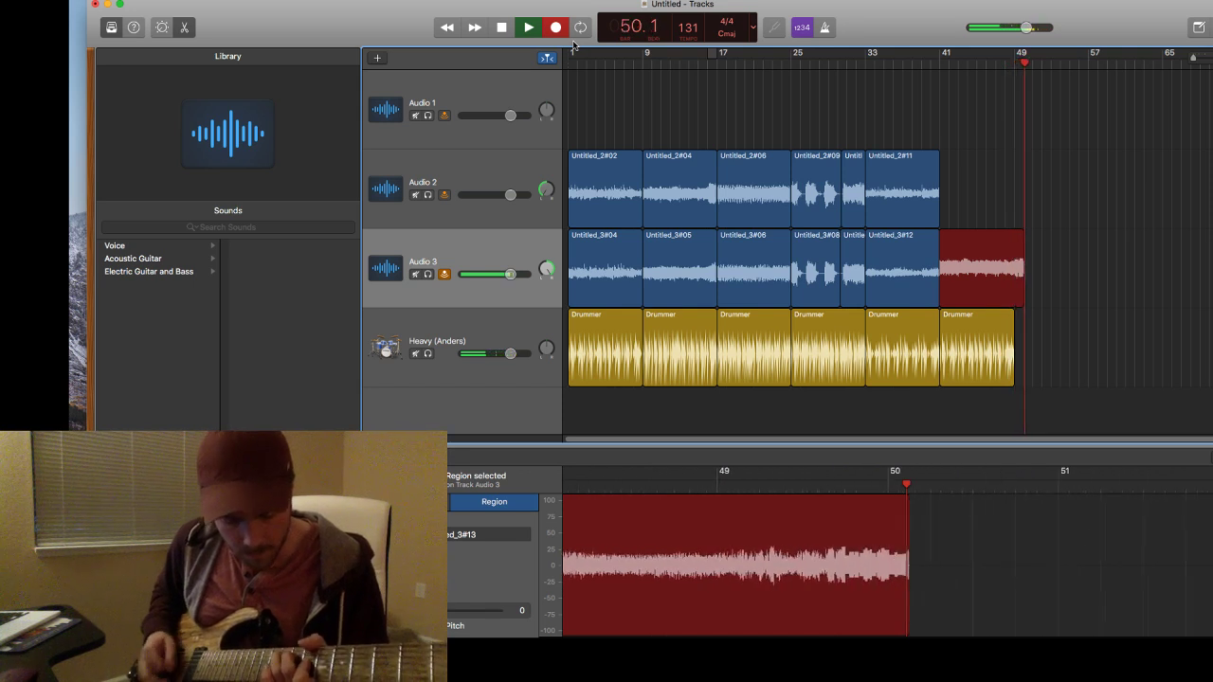
{"action": "key", "text": "space"}
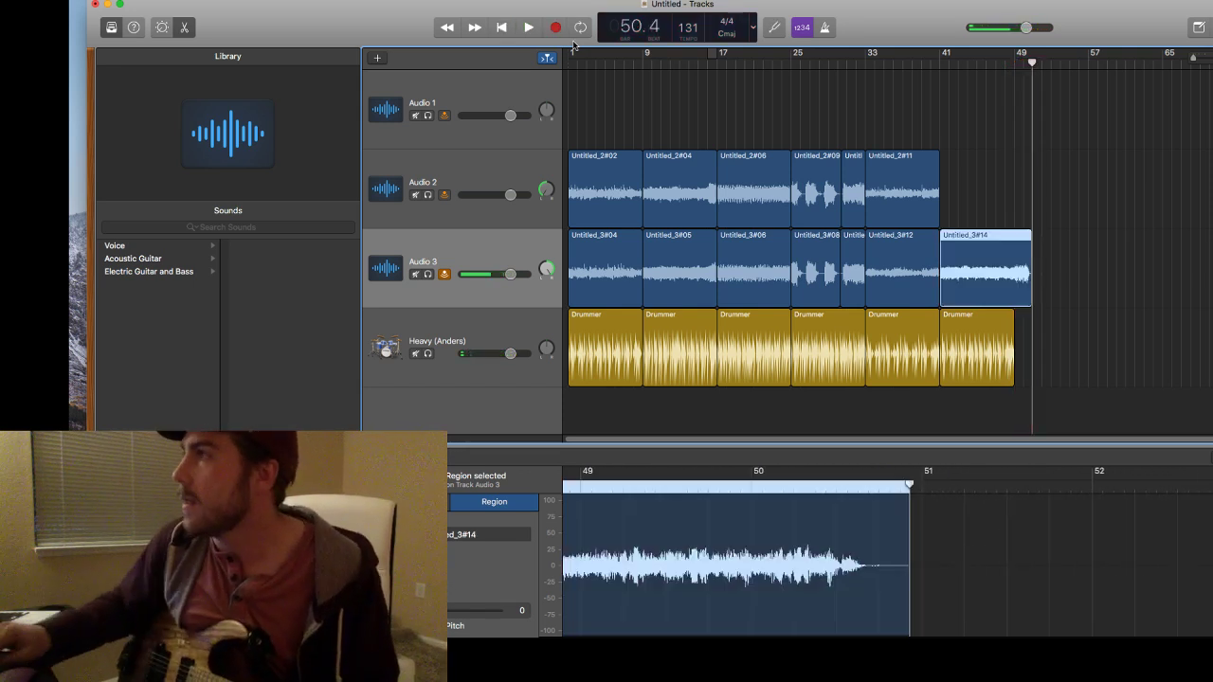
{"action": "key", "text": "Delete"}
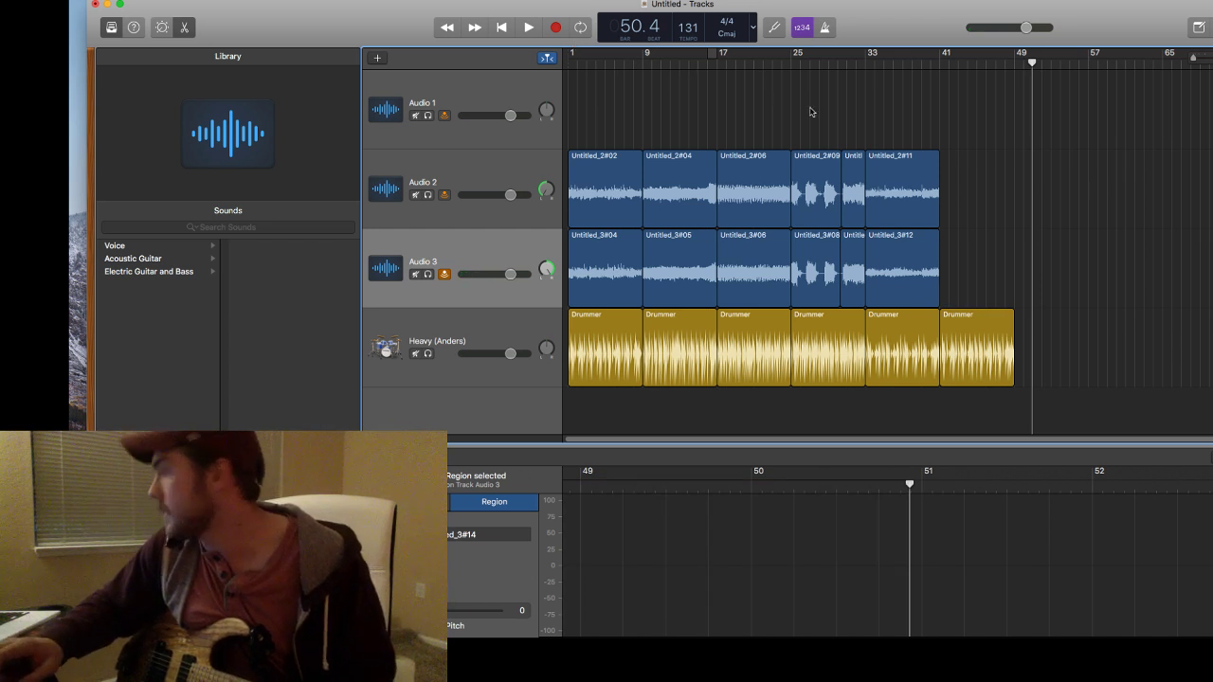
Add another eight-bar Drummer region from bar 49 to bar 57 and return the playhead to bar 41.
{"action": "left_click", "coordinate": [1021, 350]}
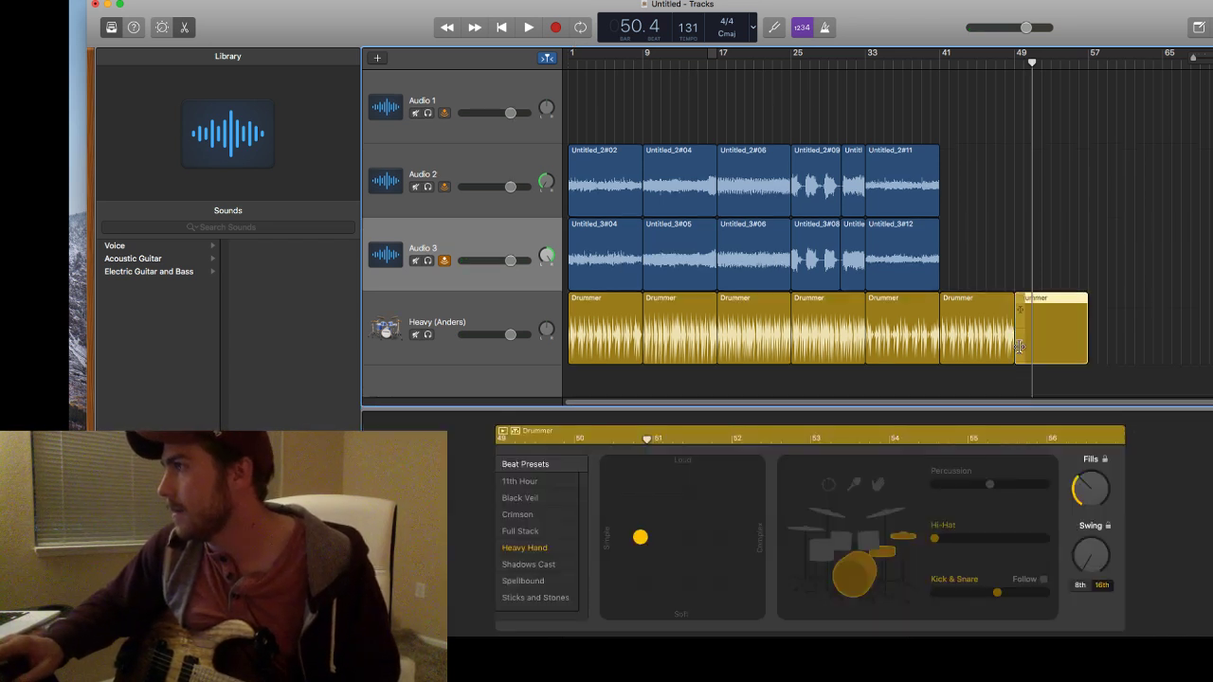
{"action": "left_click", "coordinate": [940, 61]}
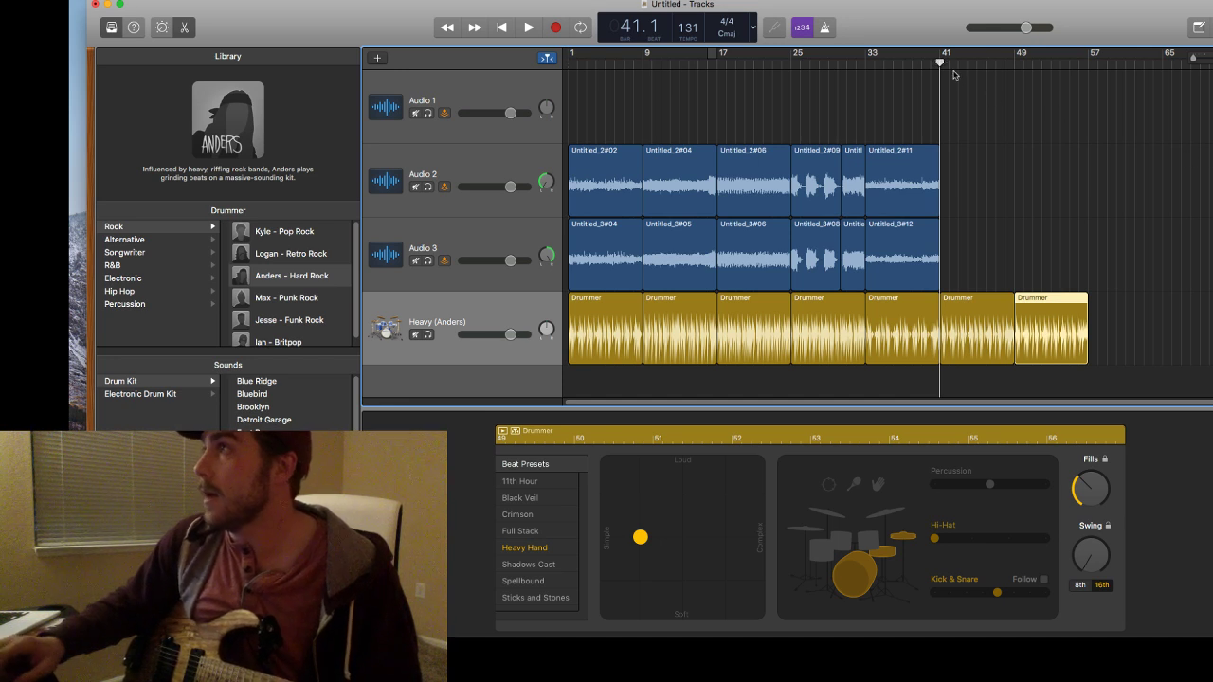
{"action": "mouse_move", "coordinate": [938, 62]}
{"action": "left_mouse_down"}
{"action": "mouse_move", "coordinate": [911, 62]}
{"action": "mouse_move", "coordinate": [936, 62]}
{"action": "left_mouse_up"}
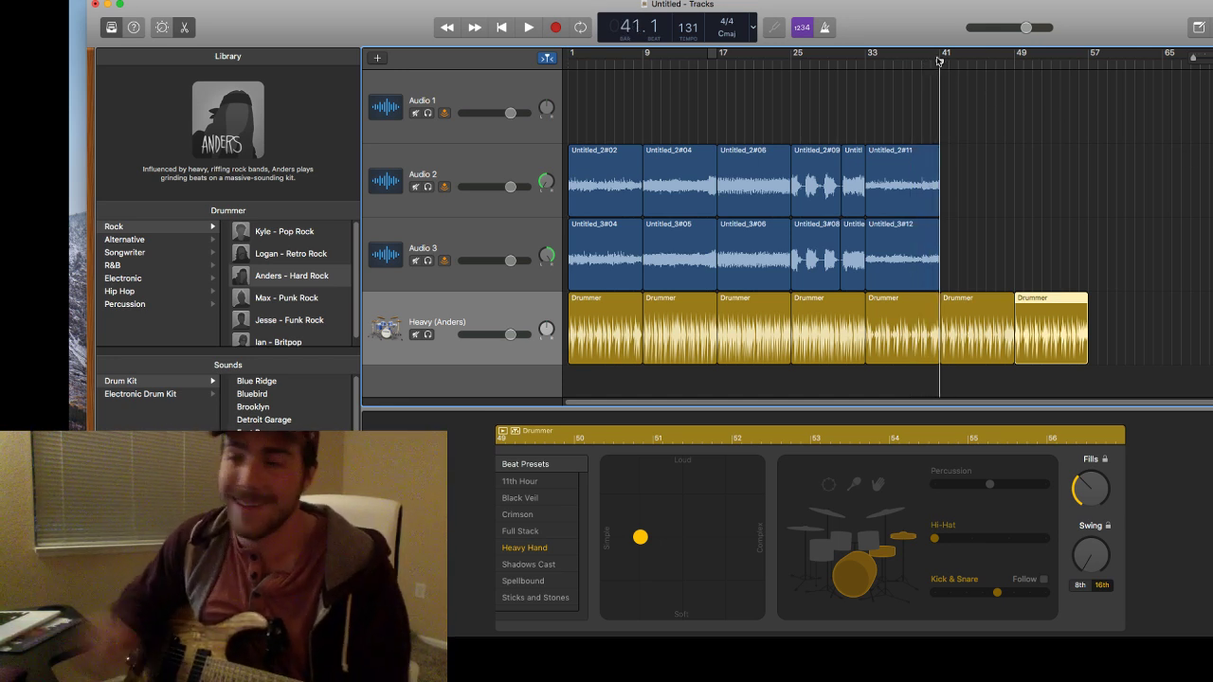
Record a guitar take on the Audio 3 track from bar 41 to about bar 57.
{"action": "left_click", "coordinate": [481, 229]}
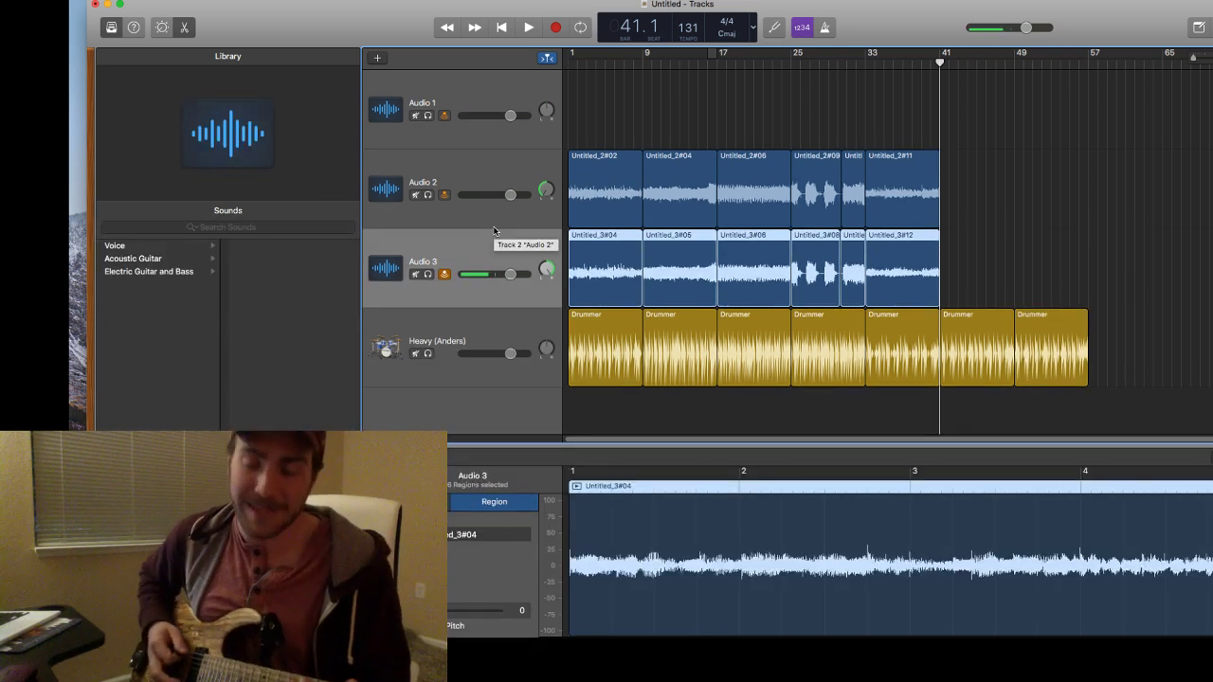
{"action": "left_click", "coordinate": [561, 27]}
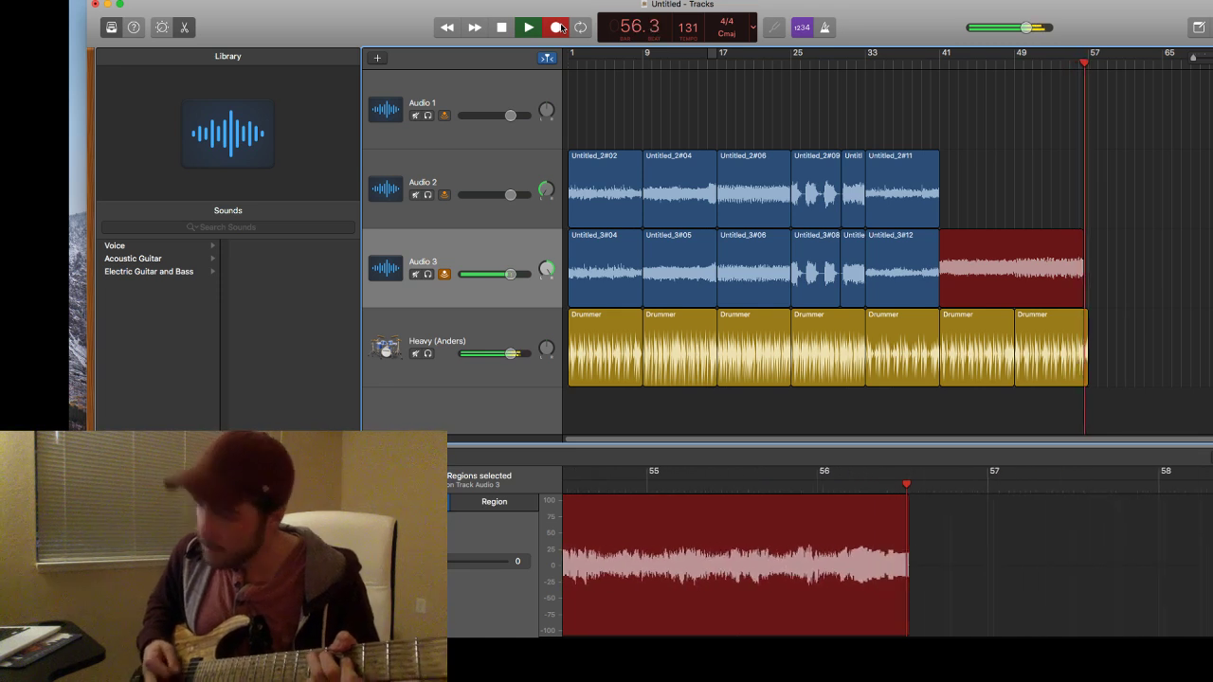
{"action": "key", "text": "space"}
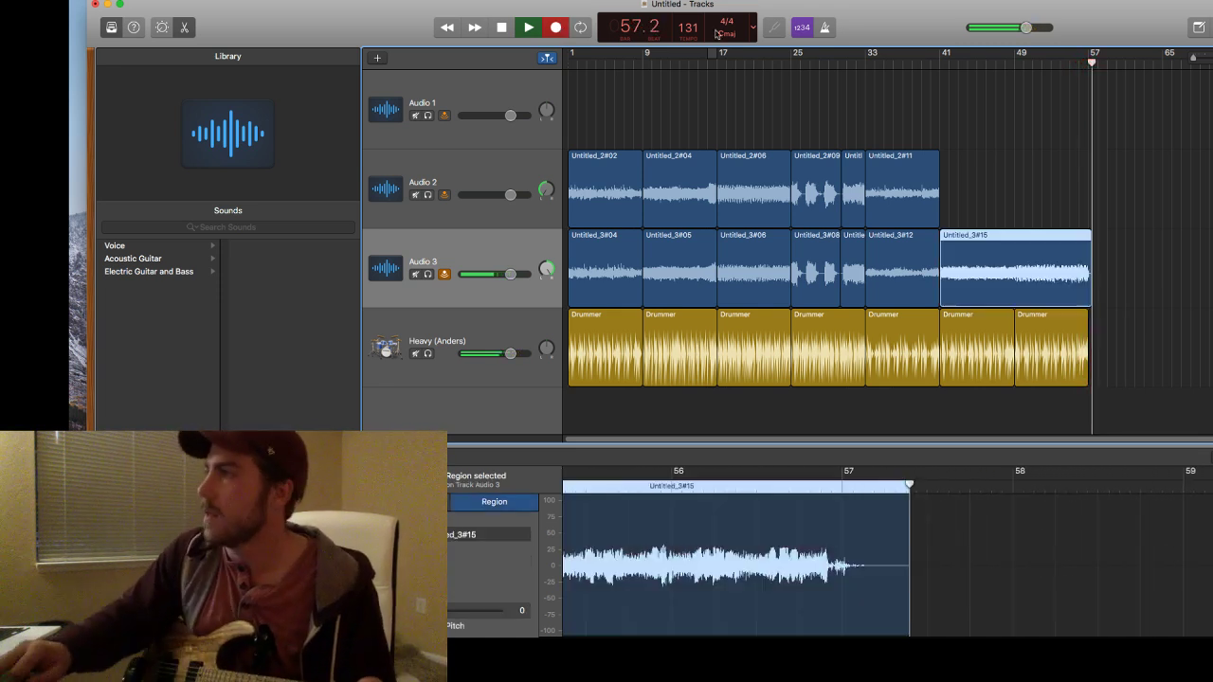
Record the doubled guitar take on the Audio 2 track from bar 41 to about bar 61.
{"action": "left_click", "coordinate": [940, 61]}
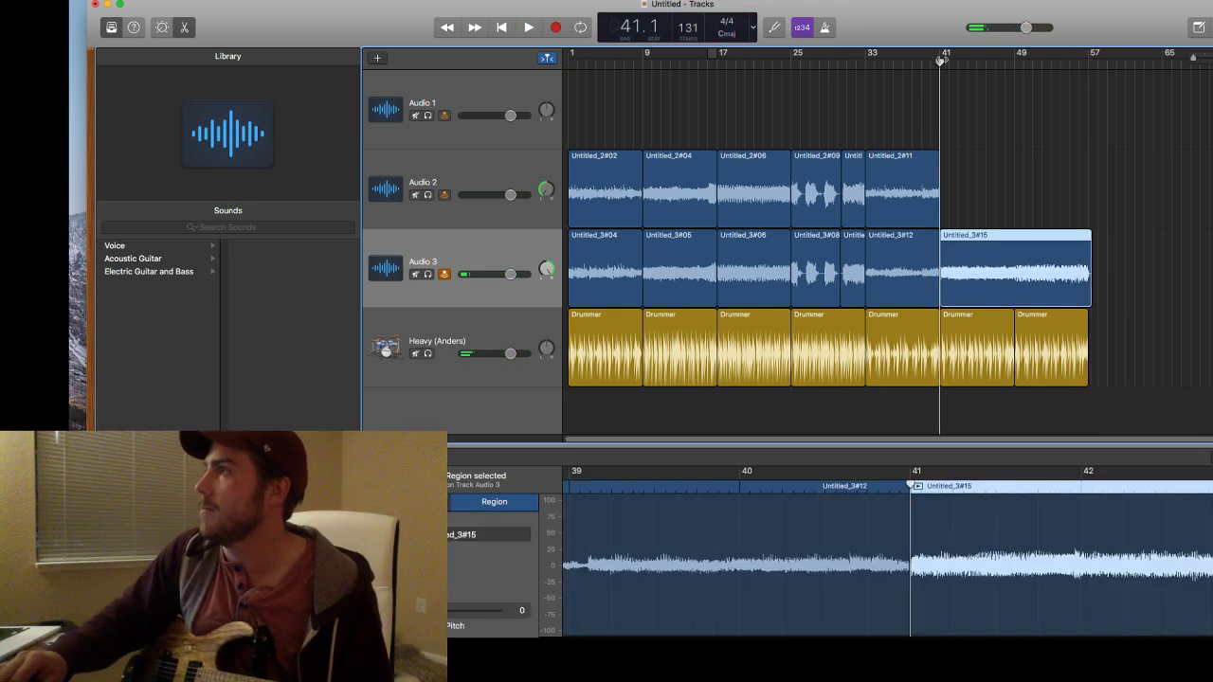
{"action": "left_click", "coordinate": [448, 159]}
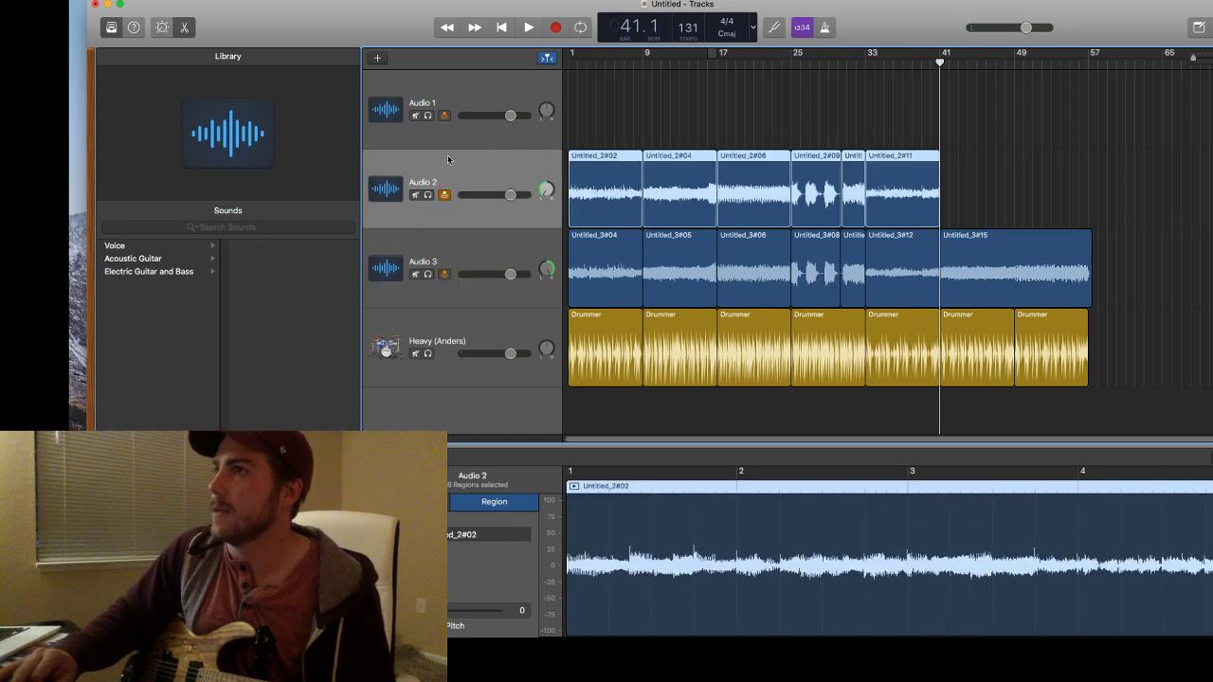
{"action": "left_click", "coordinate": [556, 25]}
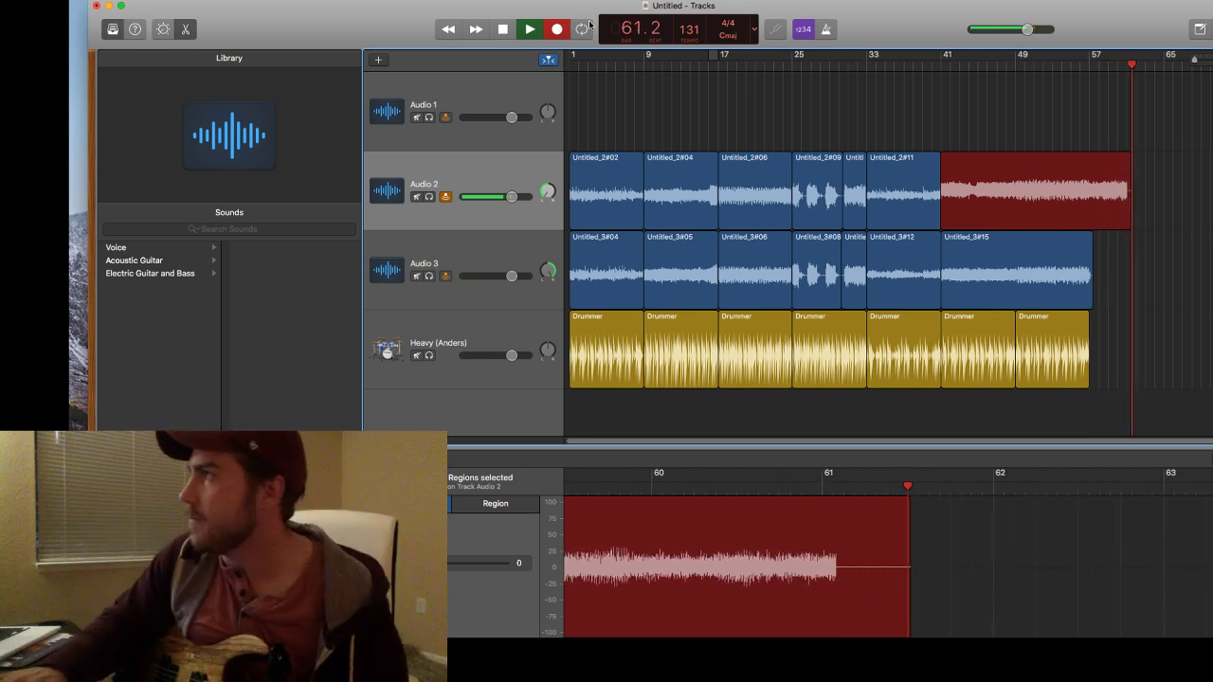
{"action": "key", "text": "space"}
{"action": "key", "text": "b"}
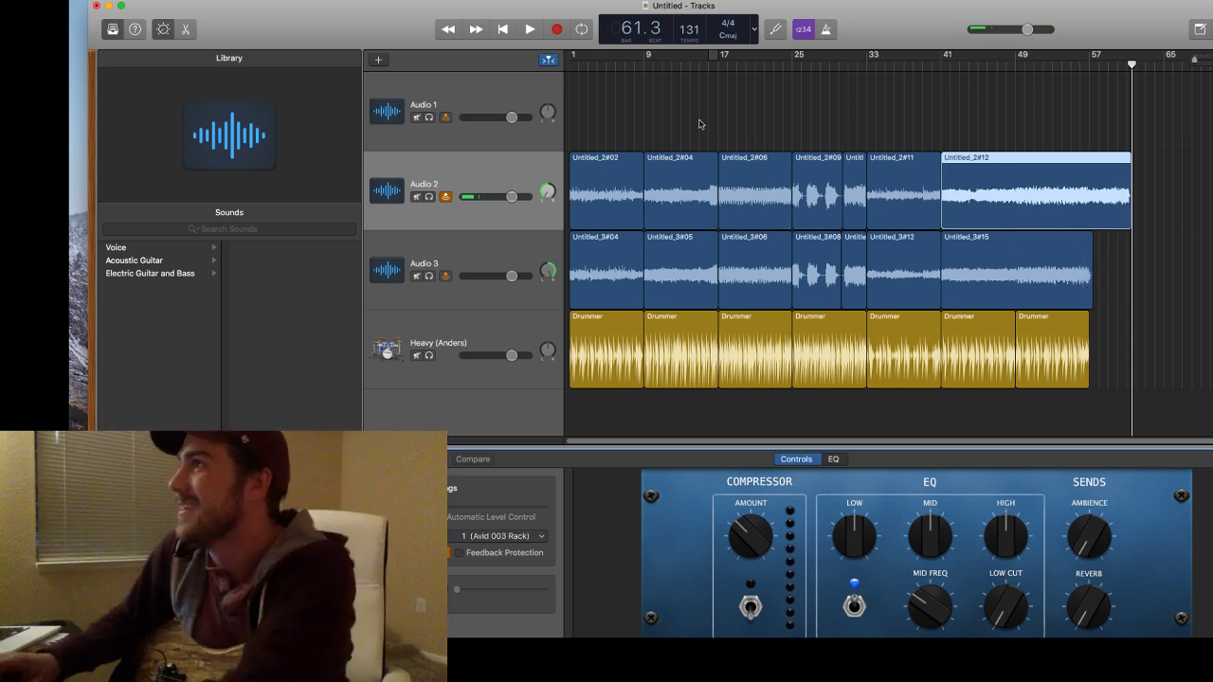
Play from about bar 39 and make the Drummer region at bar 41 louder.
{"action": "left_click", "coordinate": [921, 68]}
{"action": "key", "text": "space"}
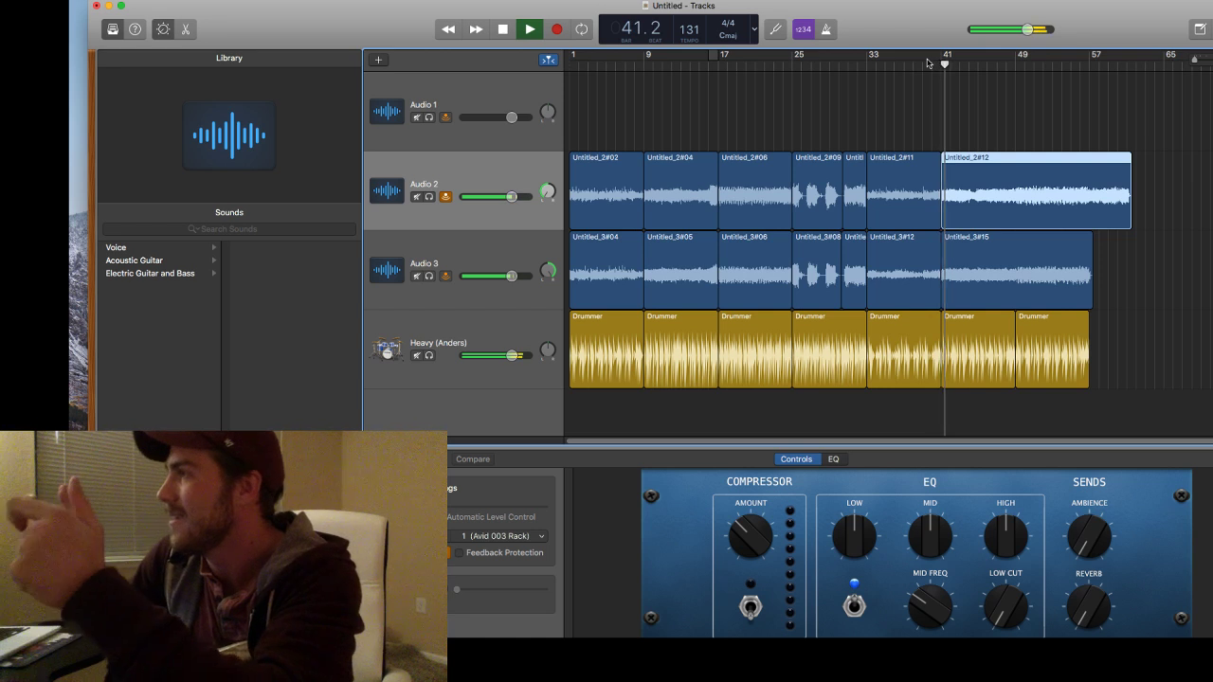
{"action": "left_click", "coordinate": [970, 330]}
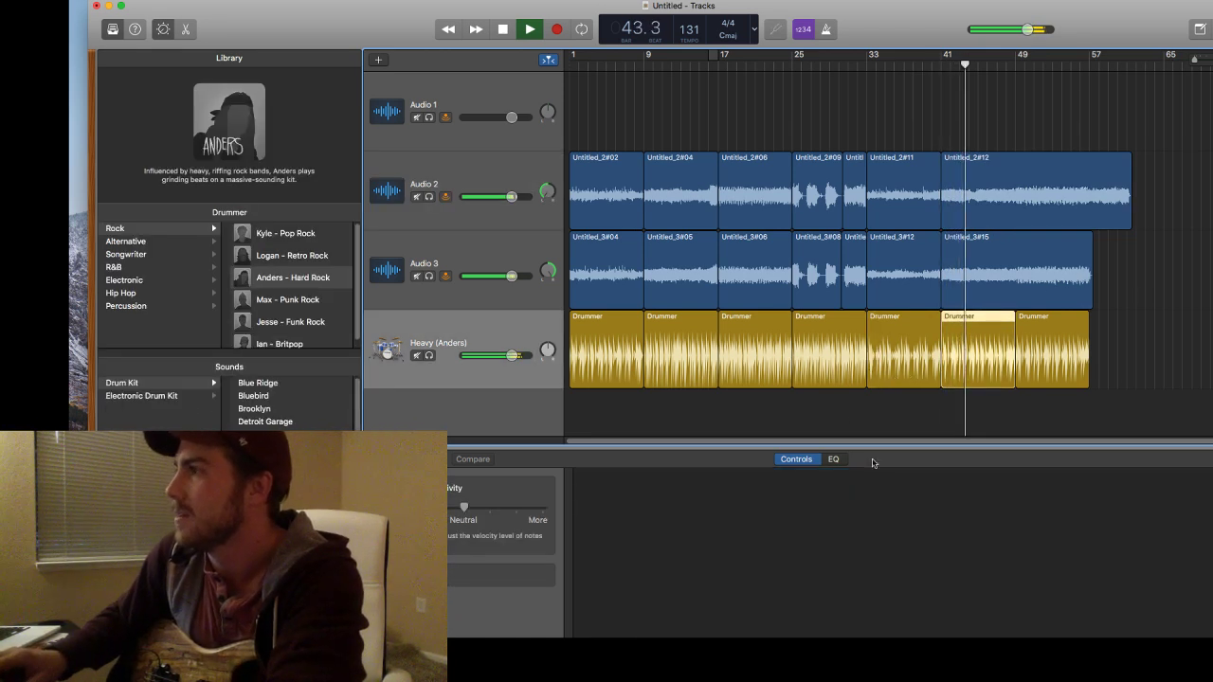
{"action": "double_click", "coordinate": [961, 371]}
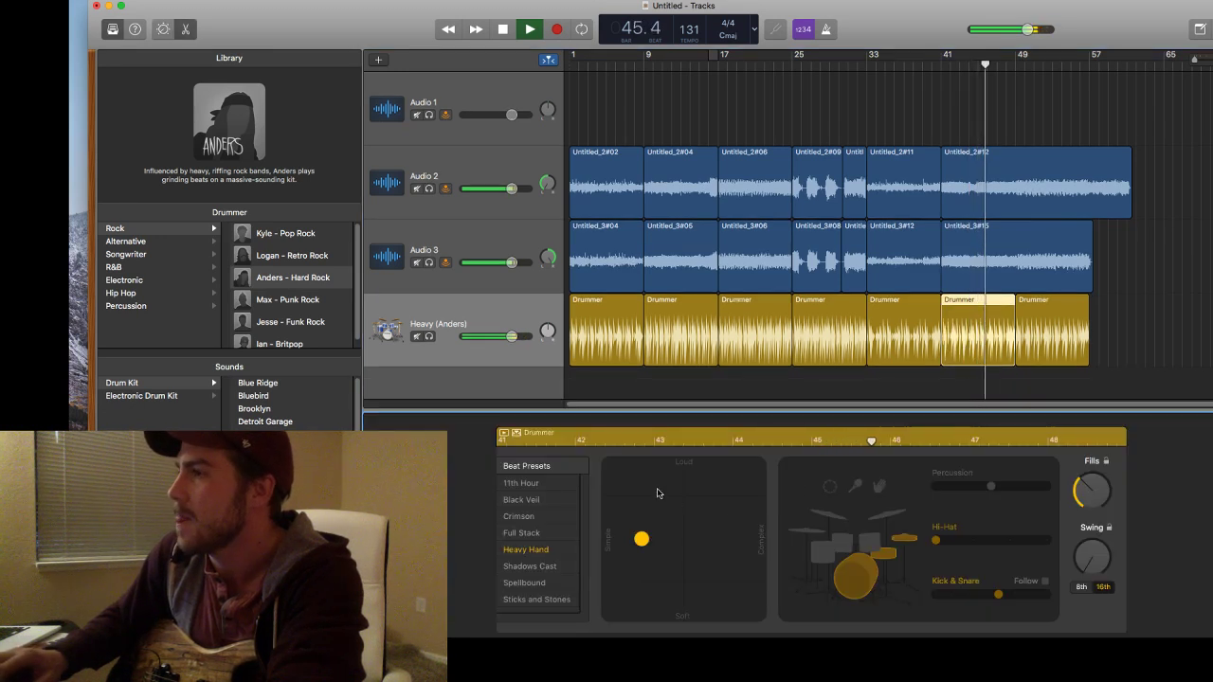
{"action": "left_click", "coordinate": [651, 477]}
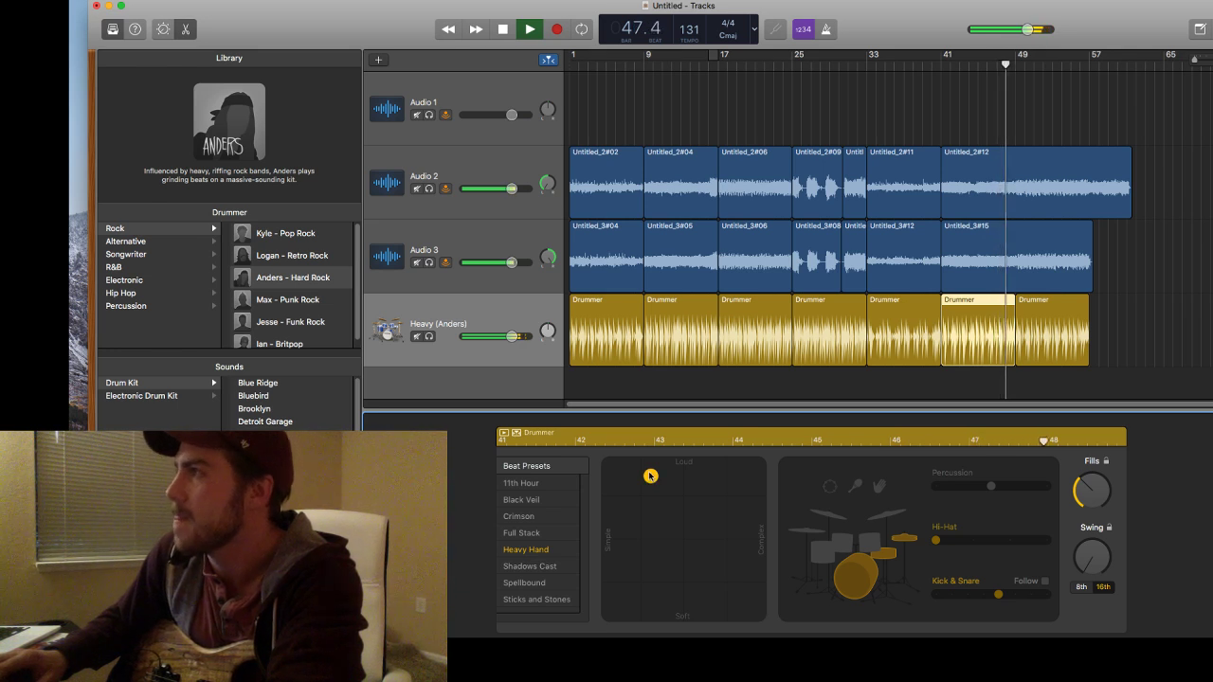
Make the last Drummer region, from bar 49, louder and much more complex.
{"action": "double_click", "coordinate": [1046, 346]}
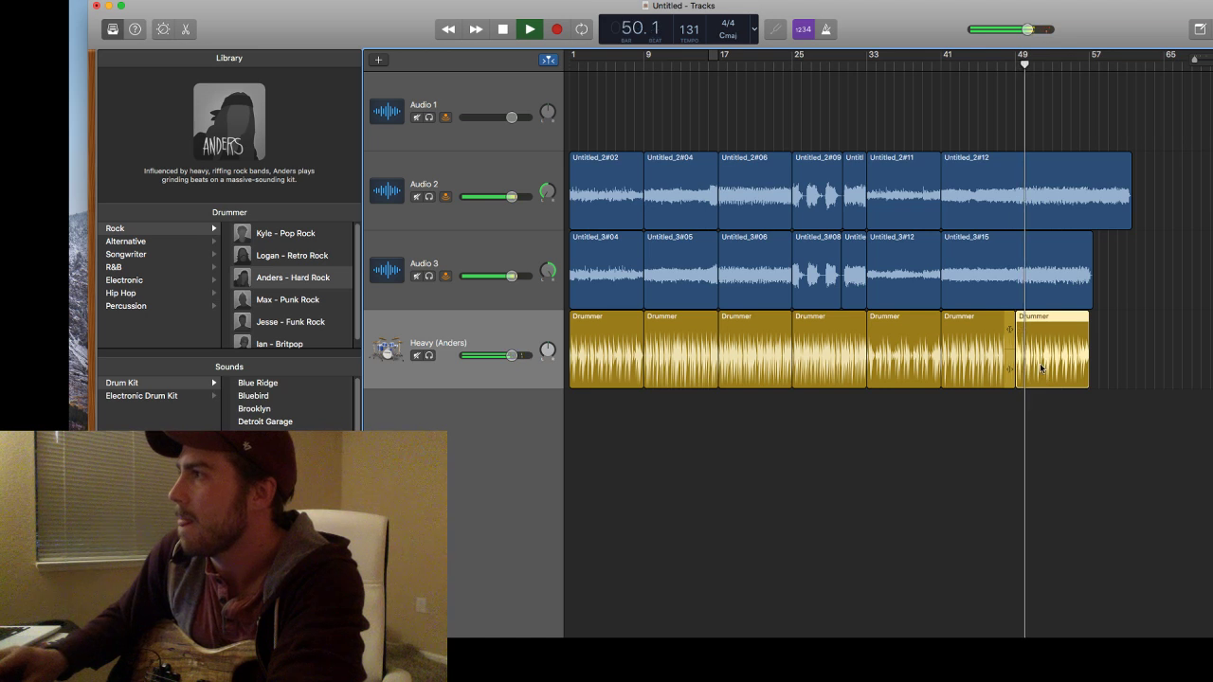
{"action": "double_click", "coordinate": [1041, 368]}
{"action": "left_click", "coordinate": [688, 510]}
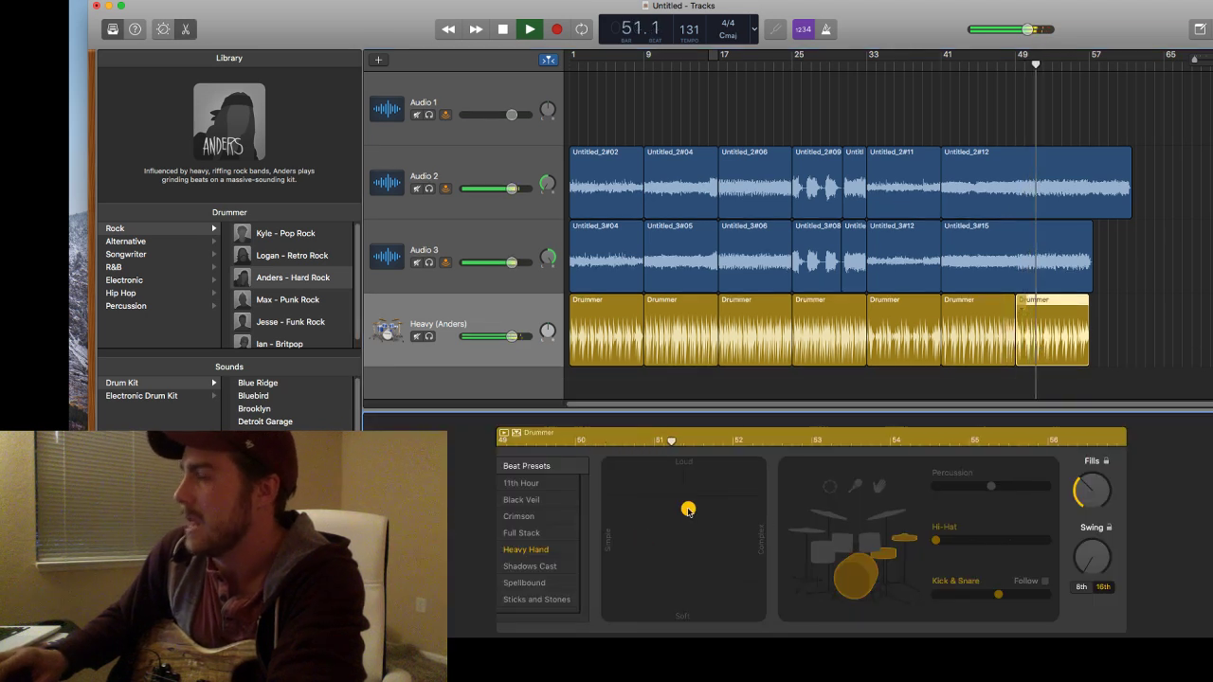
{"action": "left_click_drag", "start_coordinate": [688, 510], "coordinate": [719, 512]}
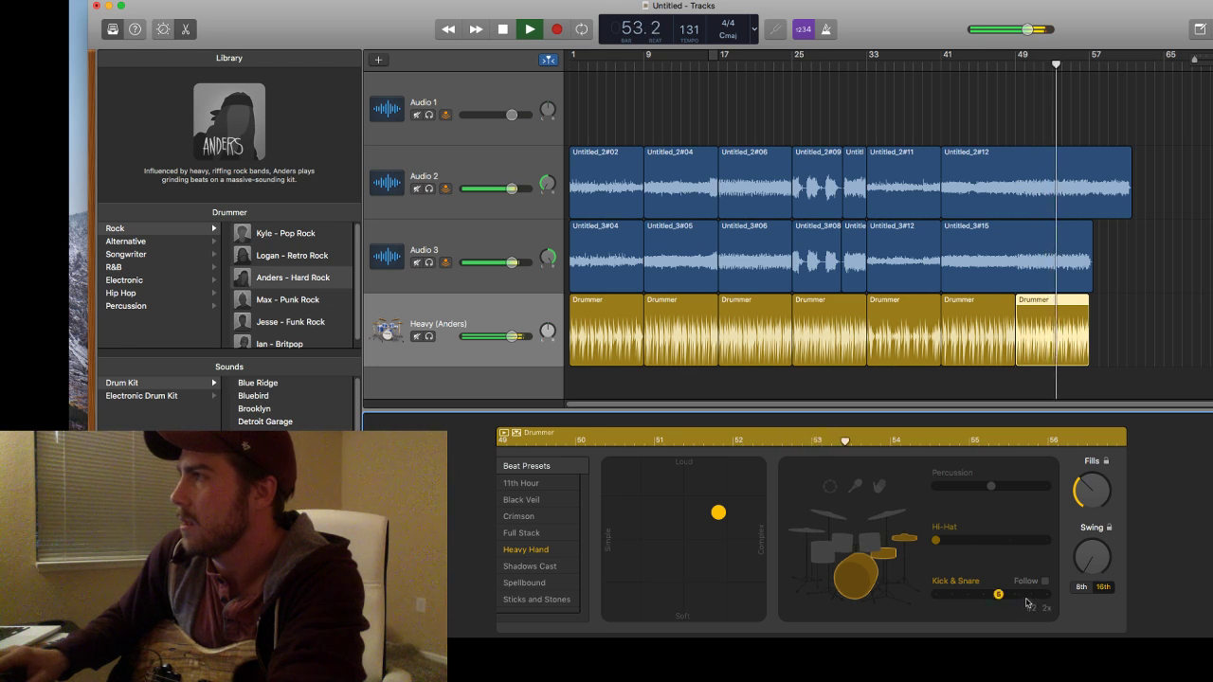
{"action": "left_click", "coordinate": [747, 493]}
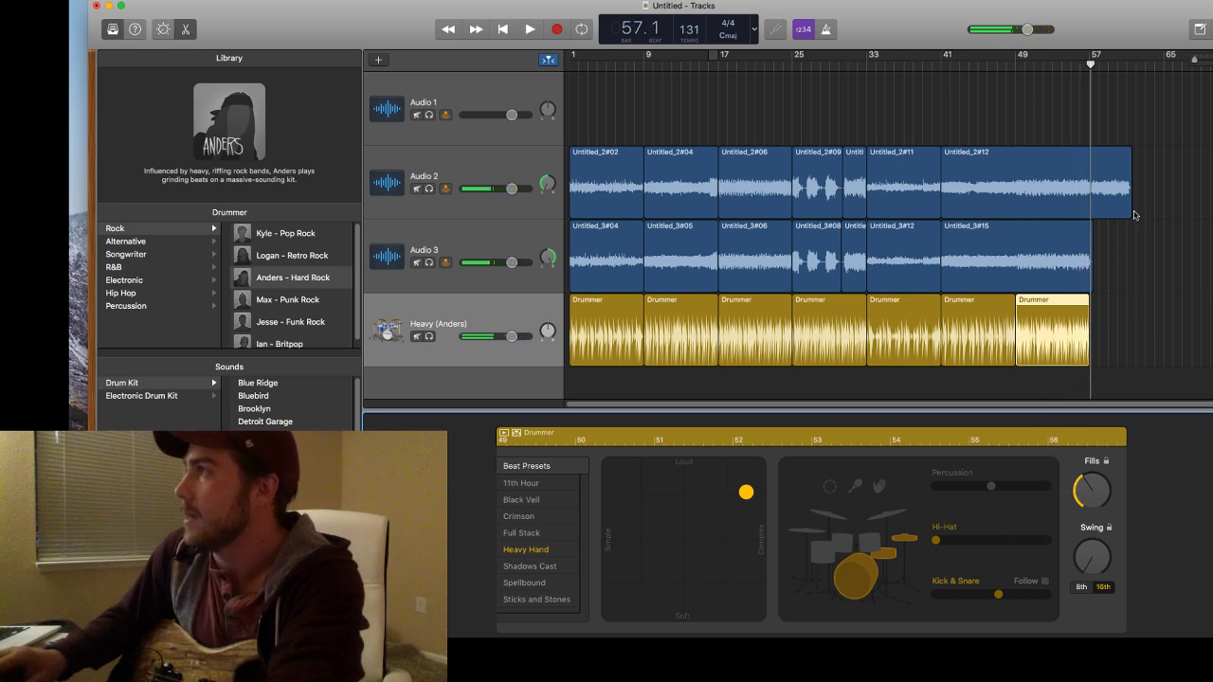
Trim the last Audio 2 region to end at bar 57 and re-record Audio 3 from bar 49 to about bar 57.
{"action": "left_click_drag", "start_coordinate": [1129, 205], "coordinate": [1081, 207]}
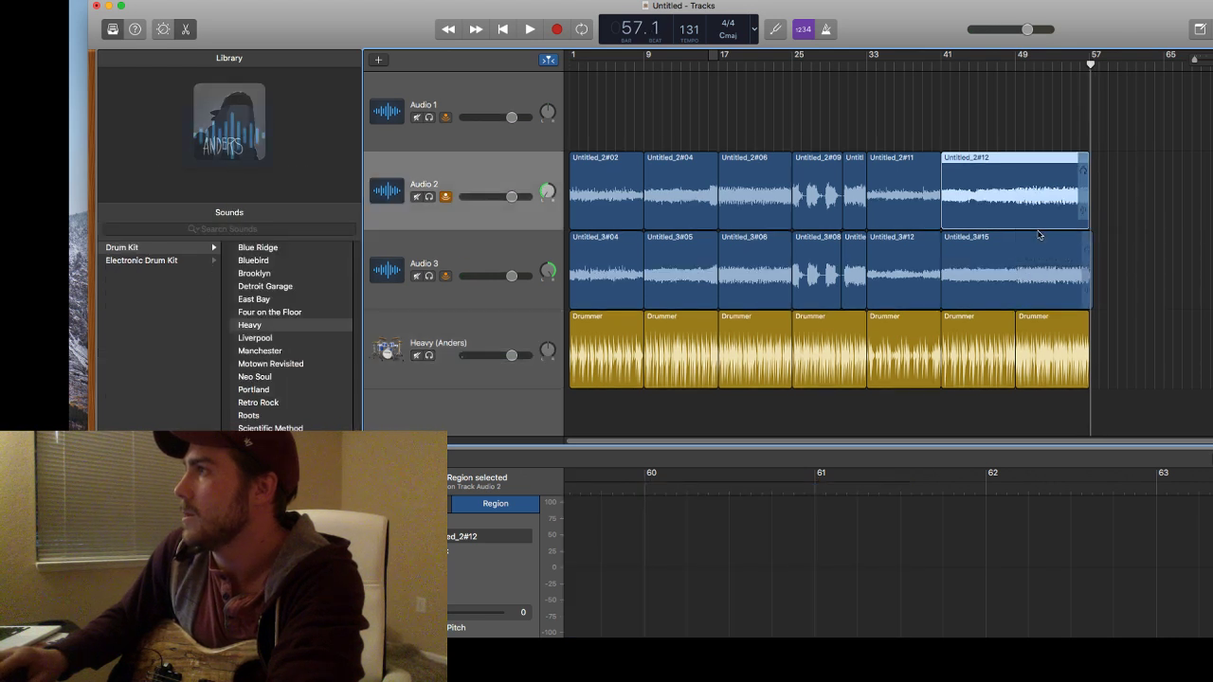
{"action": "left_click", "coordinate": [1026, 274]}
{"action": "left_click", "coordinate": [1019, 68]}
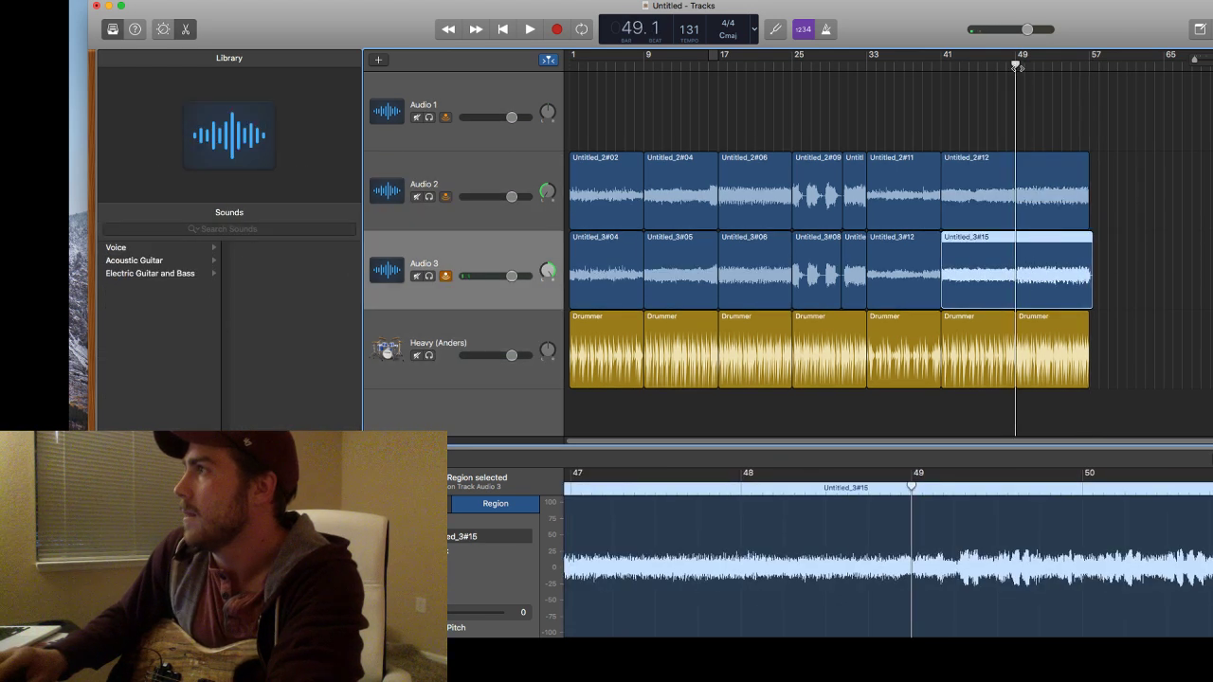
{"action": "left_click", "coordinate": [555, 29]}
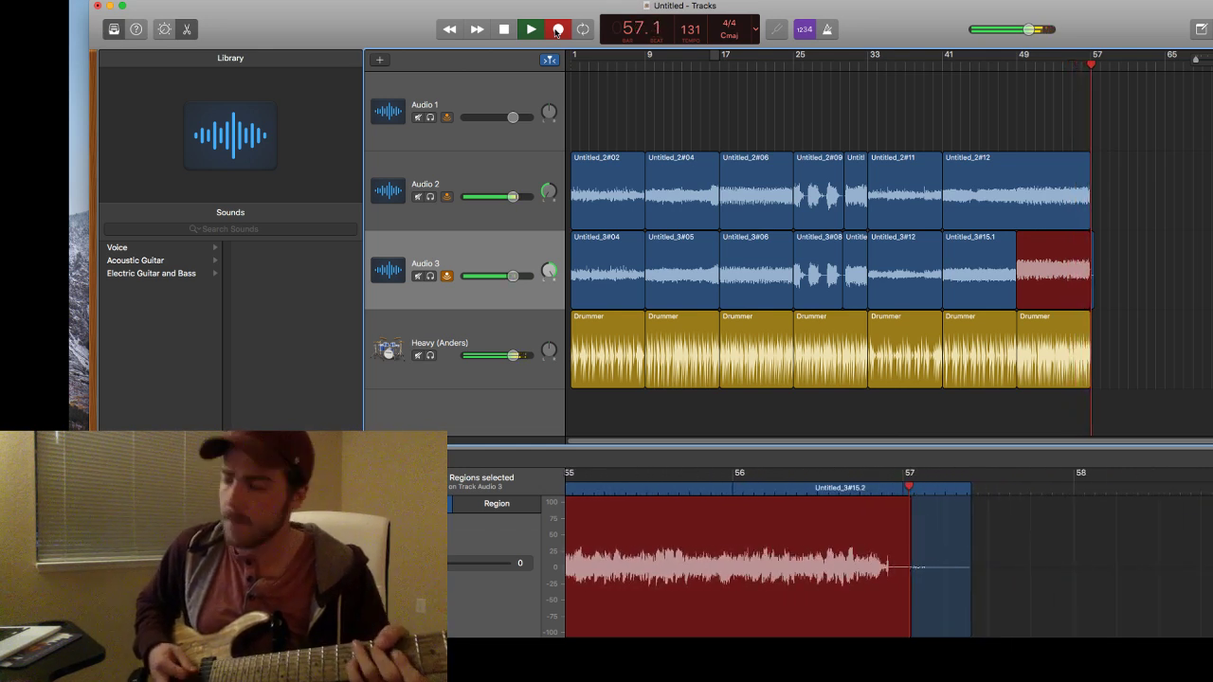
{"action": "key", "text": "space"}
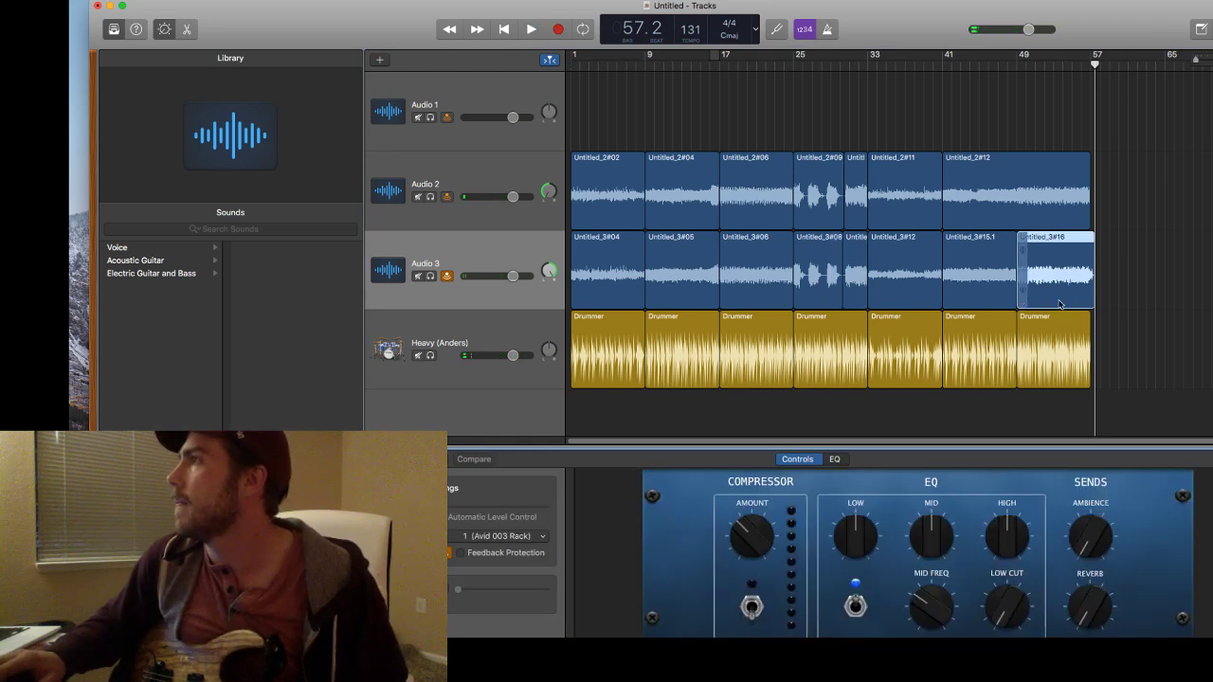
Play the new section from about bar 41 and trim the last Audio 3 region to end at bar 57.
{"action": "left_click", "coordinate": [941, 64]}
{"action": "key", "text": "space"}
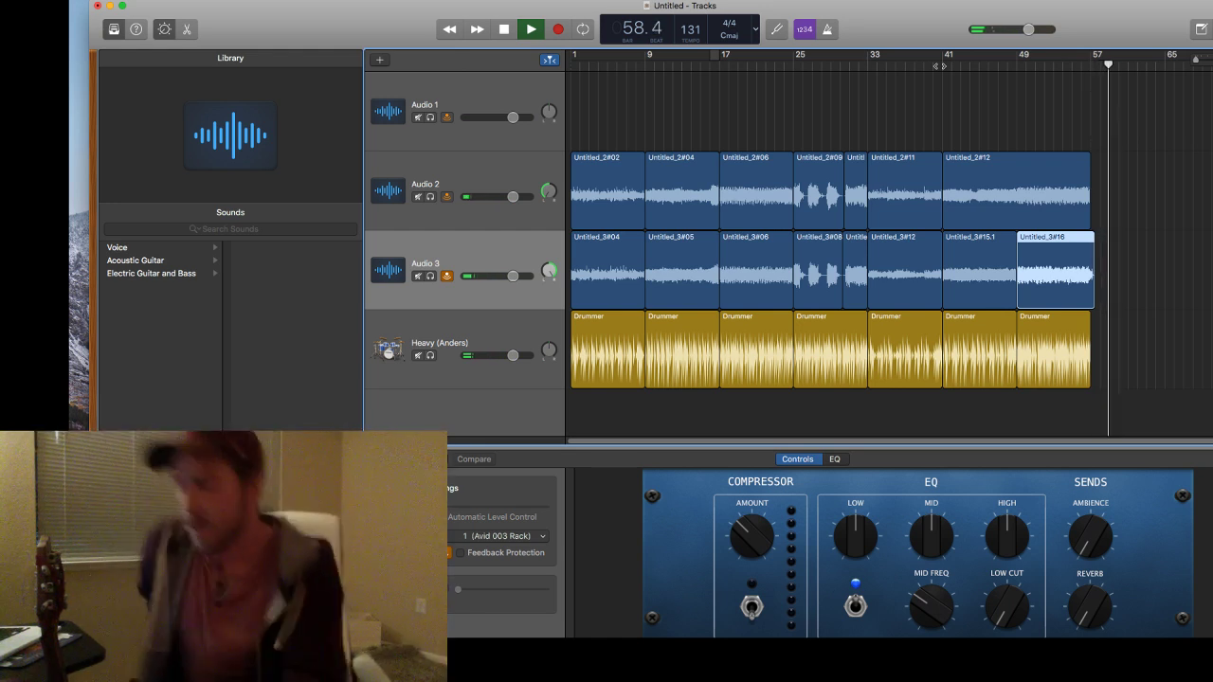
{"action": "key", "text": "space"}
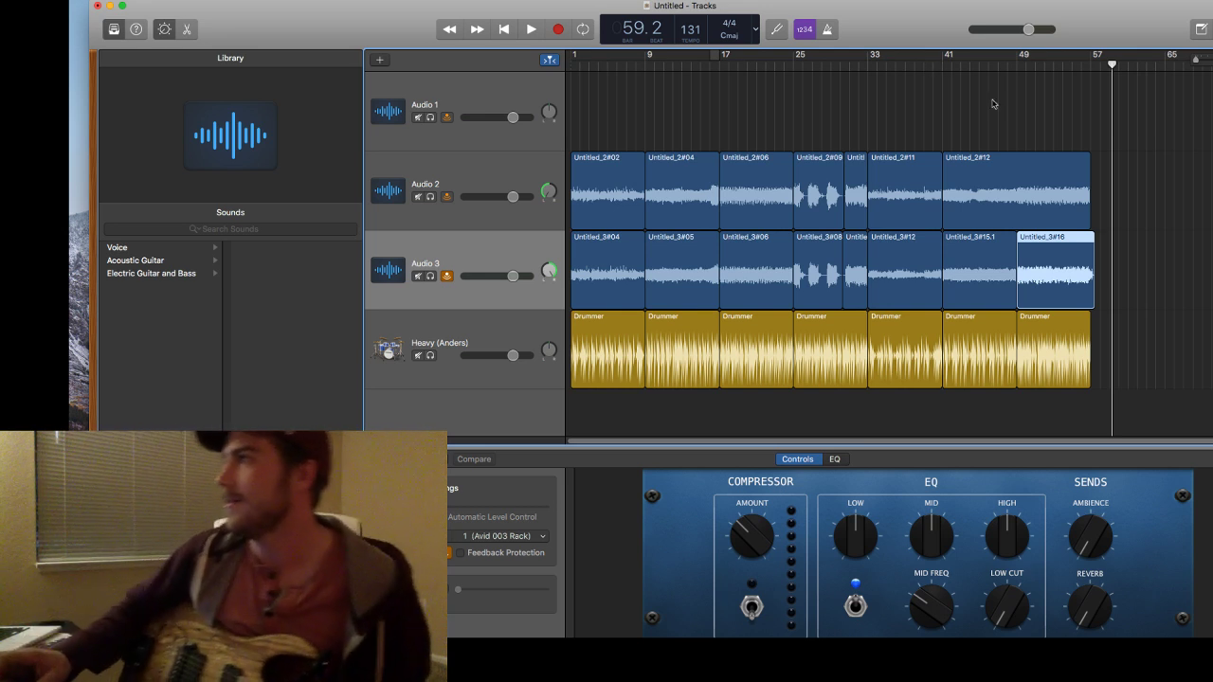
{"action": "mouse_move", "coordinate": [1082, 294]}
{"action": "left_mouse_down"}
{"action": "mouse_move", "coordinate": [1090, 288]}
{"action": "mouse_move", "coordinate": [1084, 296]}
{"action": "left_mouse_up"}
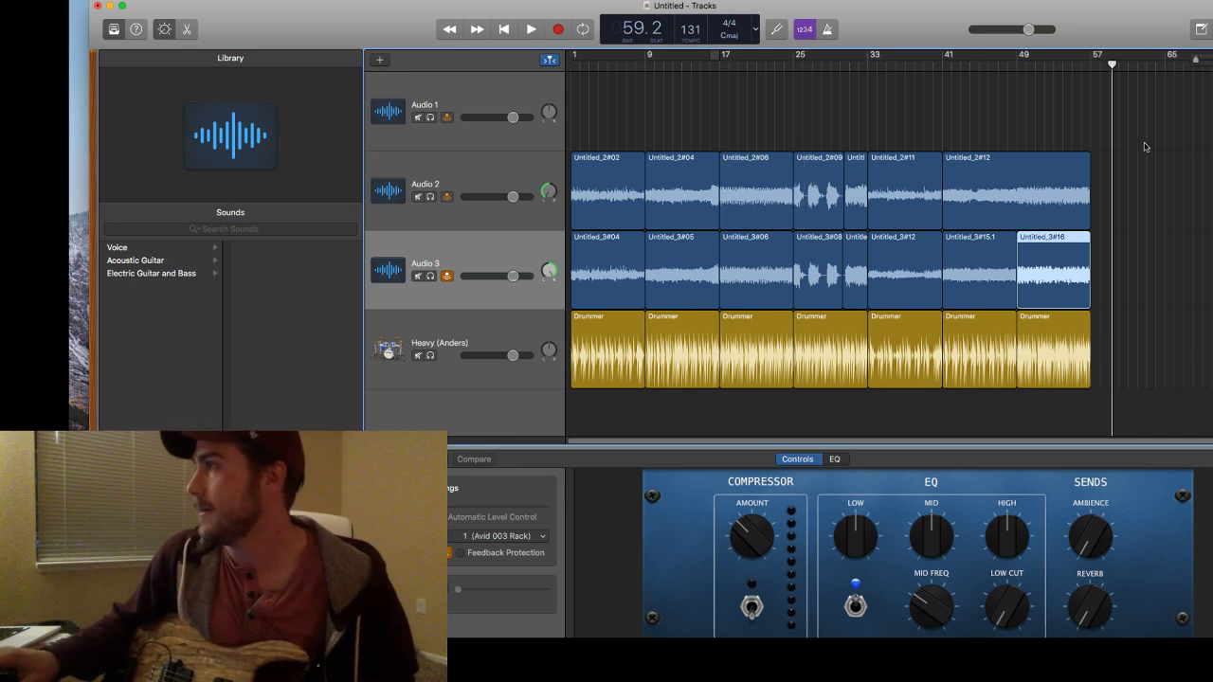
Extend the project end to about bar 81 and switch the position display to show beats and elapsed time.
{"action": "key", "text": "super+Left"}
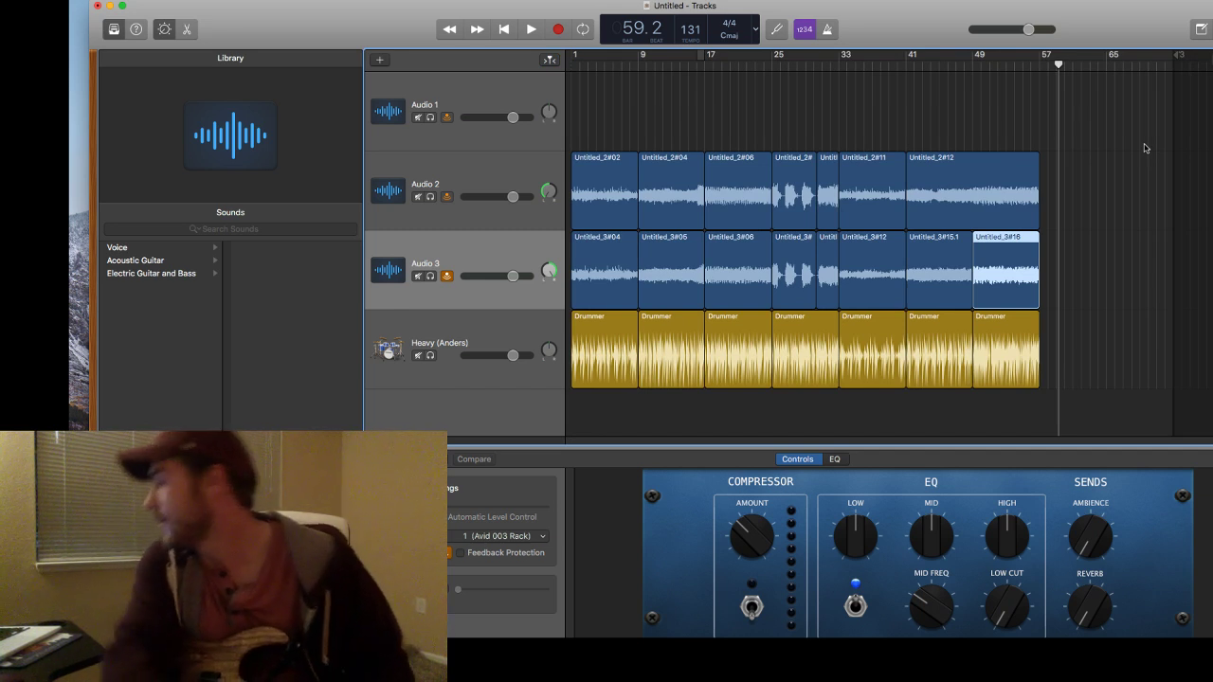
{"action": "left_click", "coordinate": [1173, 51]}
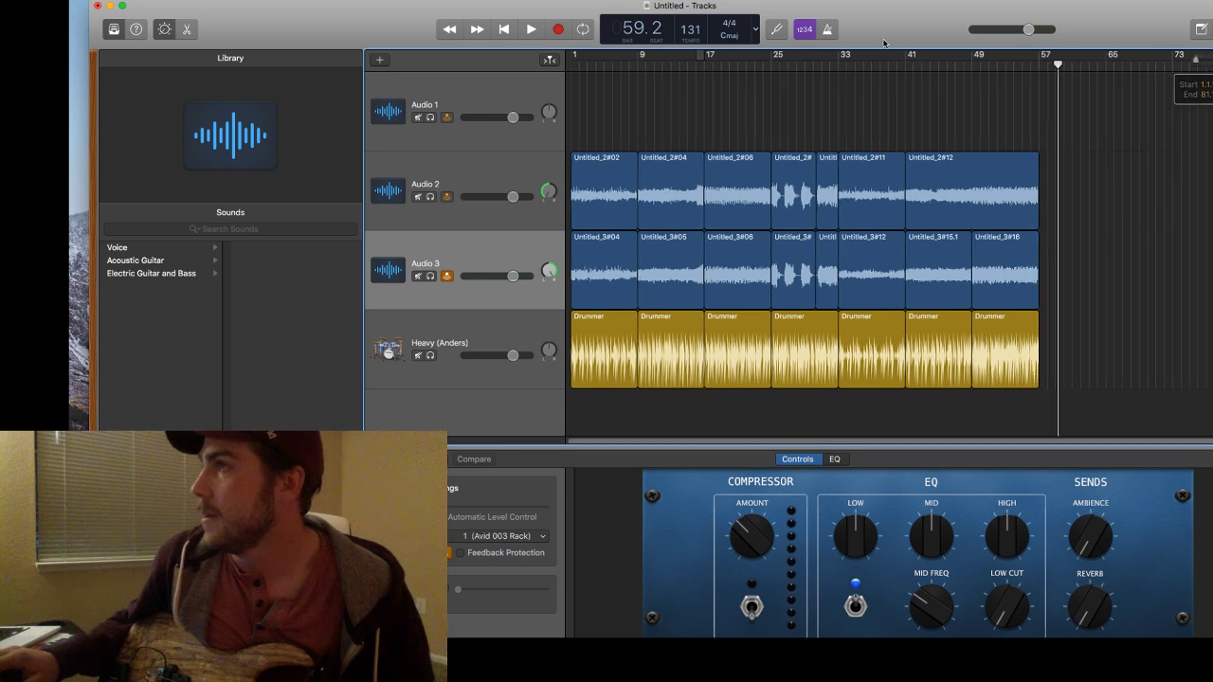
{"action": "left_click", "coordinate": [756, 34]}
{"action": "left_click", "coordinate": [764, 59]}
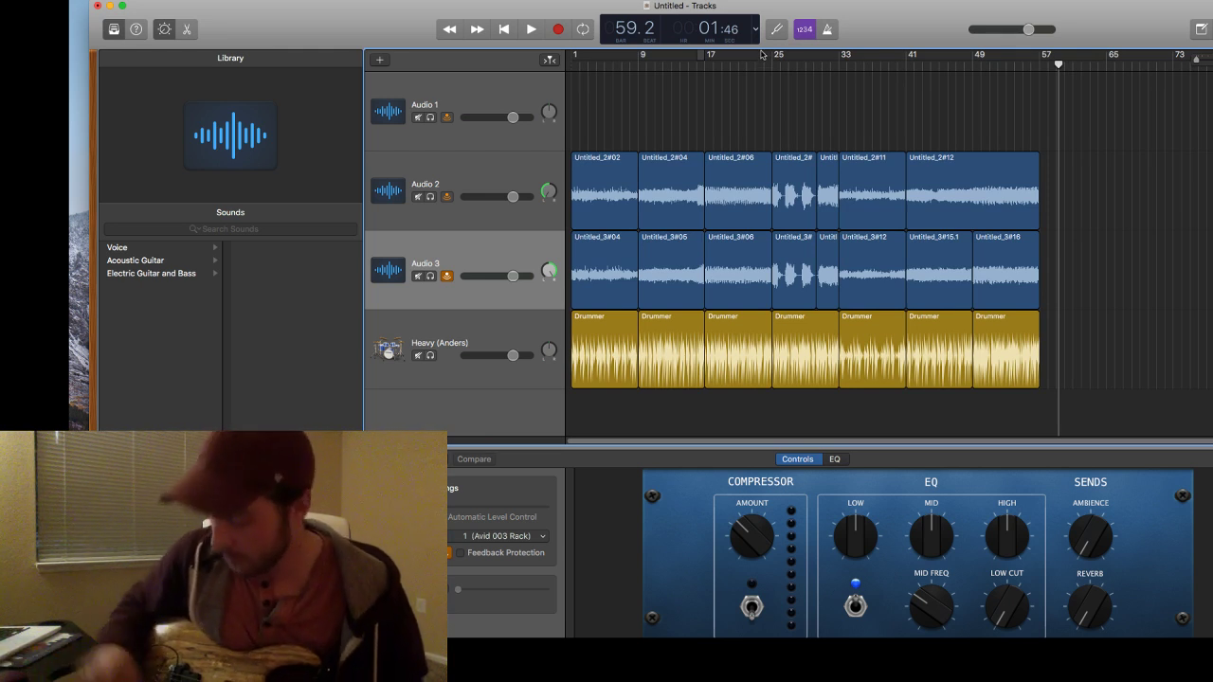
Play the song from the beginning to review the full arrangement.
{"action": "left_click", "coordinate": [507, 31]}
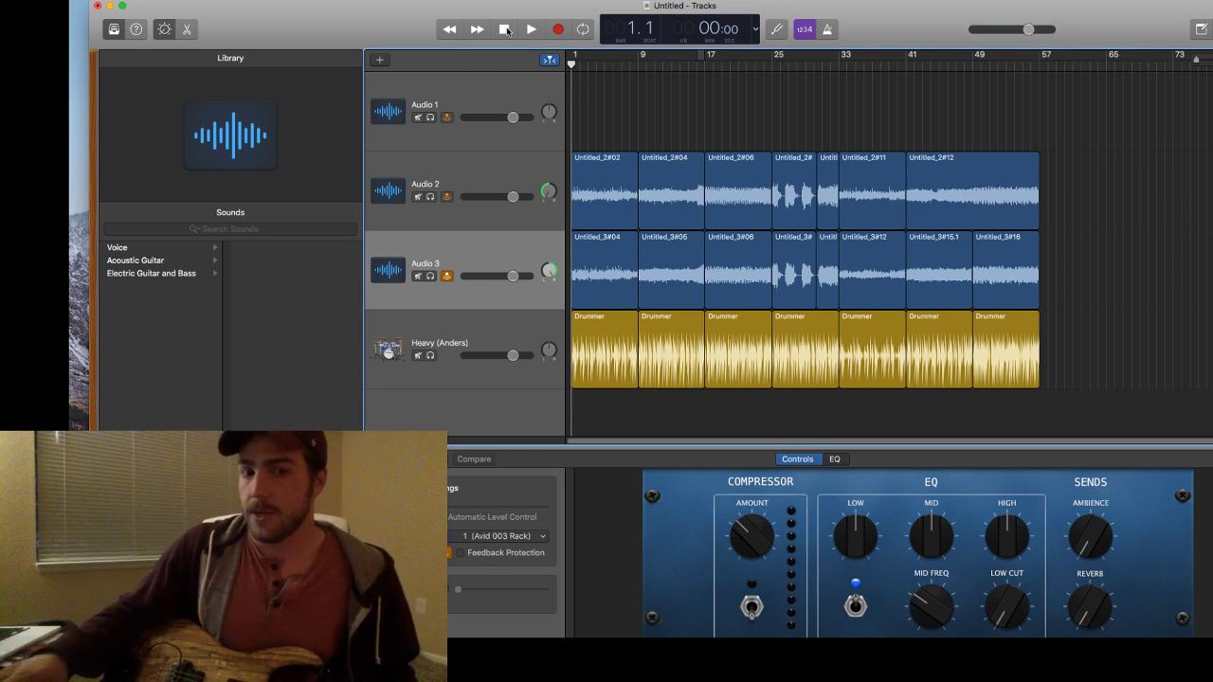
{"action": "key", "text": "space"}
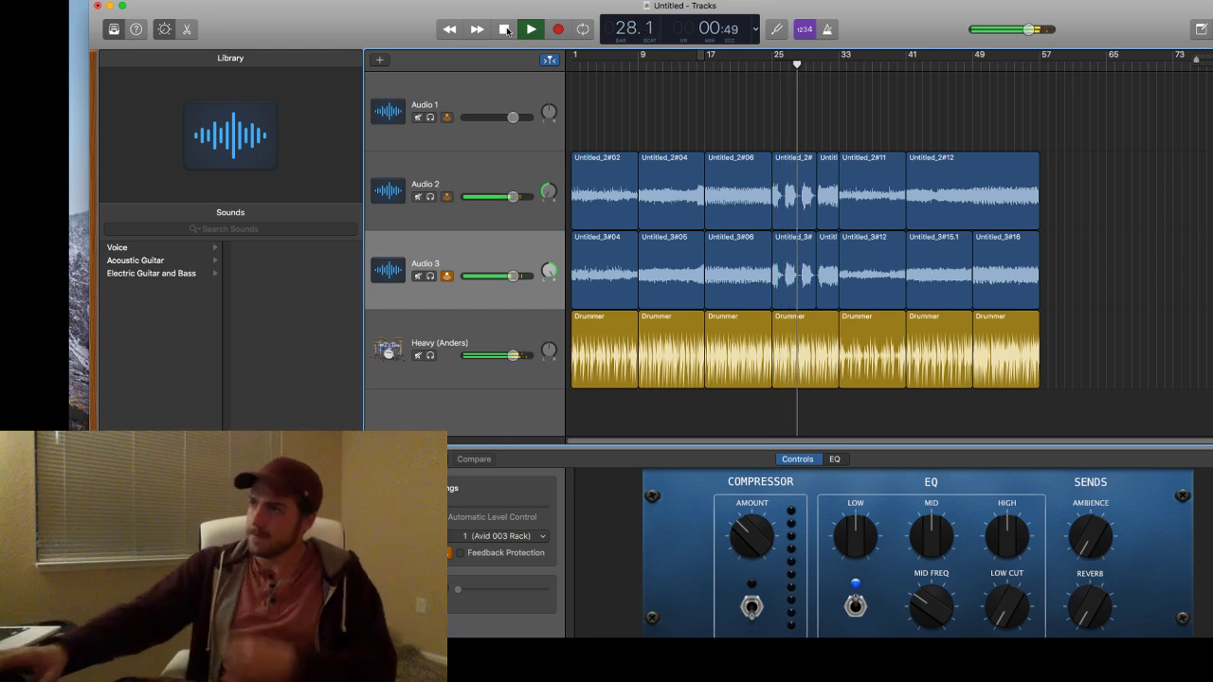
Select the Audio 2 and Audio 3 regions between bars 25 and 33.
{"action": "left_click", "coordinate": [792, 200]}
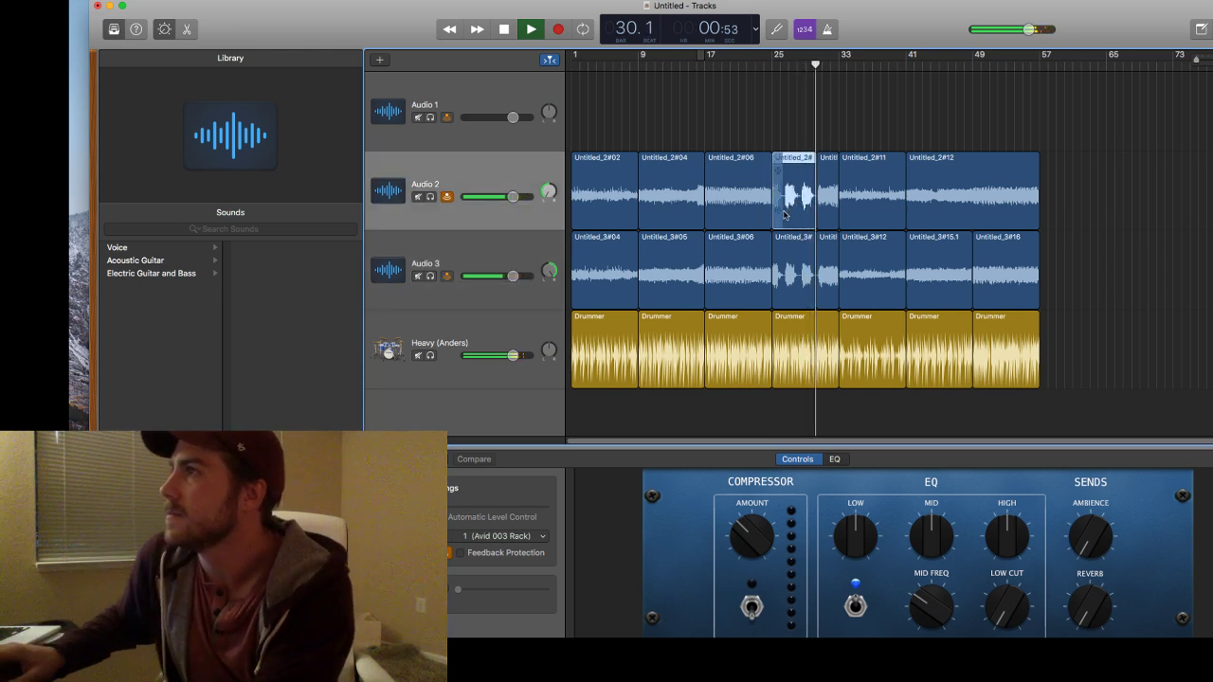
{"action": "left_click", "coordinate": [802, 242], "text": "shift"}
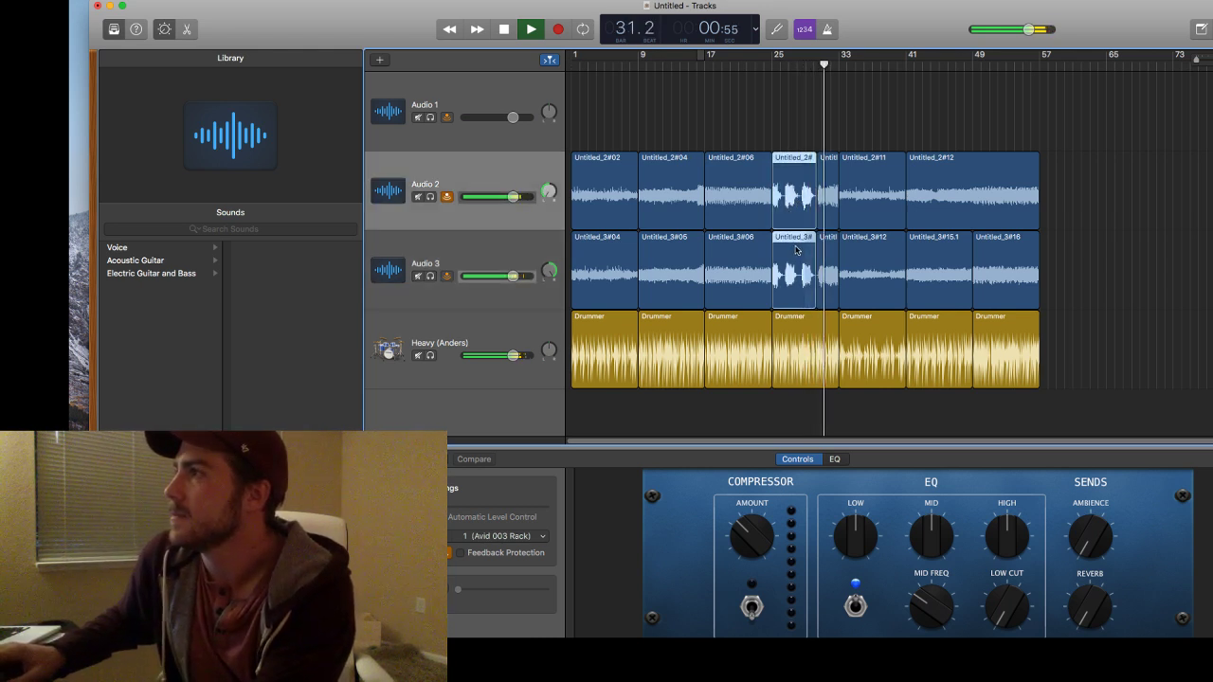
{"action": "left_click", "coordinate": [827, 265], "text": "shift"}
{"action": "left_click", "coordinate": [828, 201], "text": "shift"}
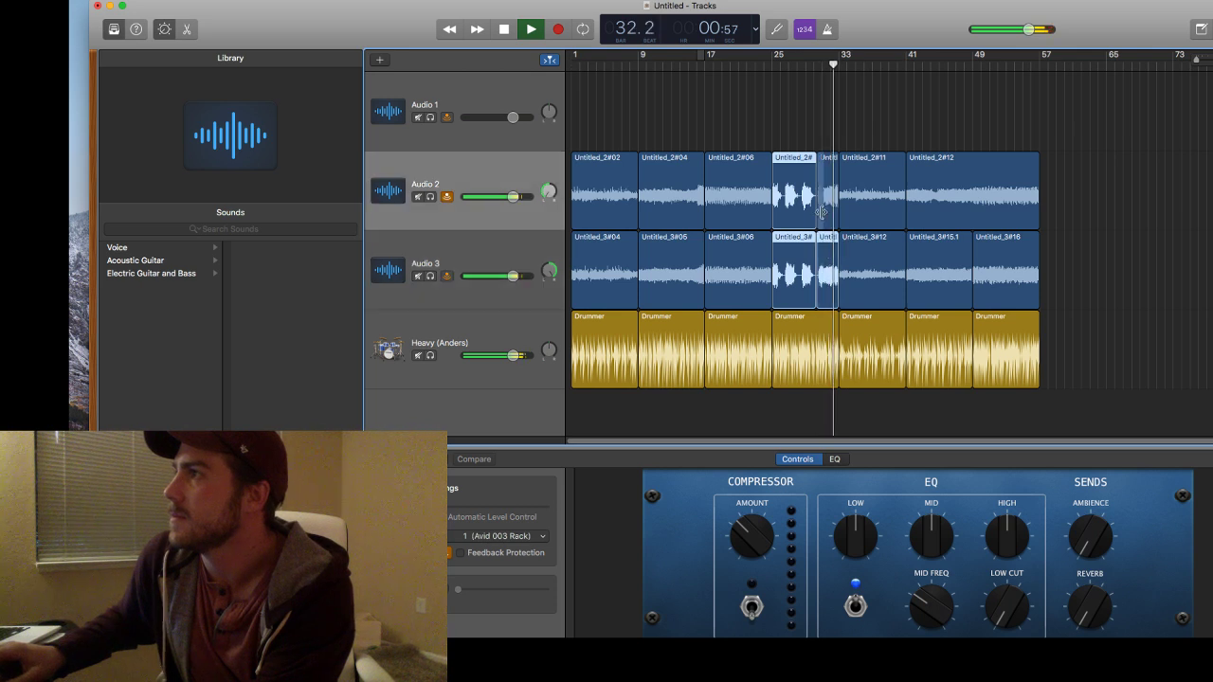
Create a new track with duplicate settings from the Audio 2 track.
{"action": "right_click", "coordinate": [507, 155]}
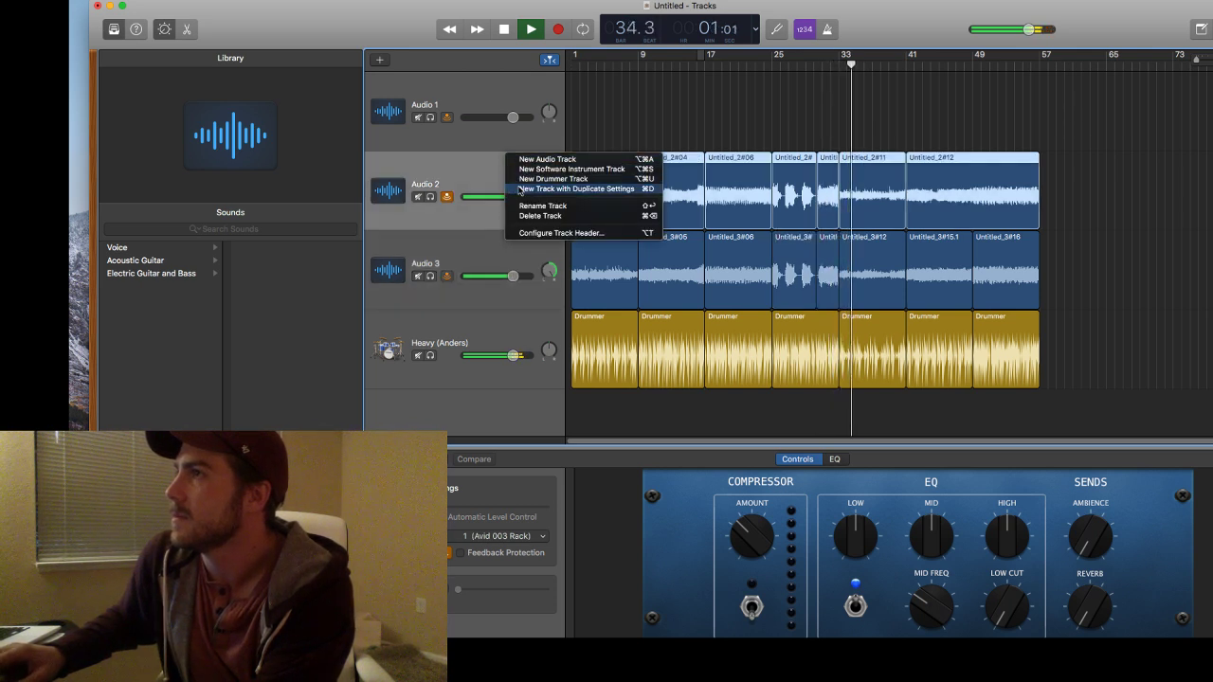
{"action": "left_click", "coordinate": [516, 189]}
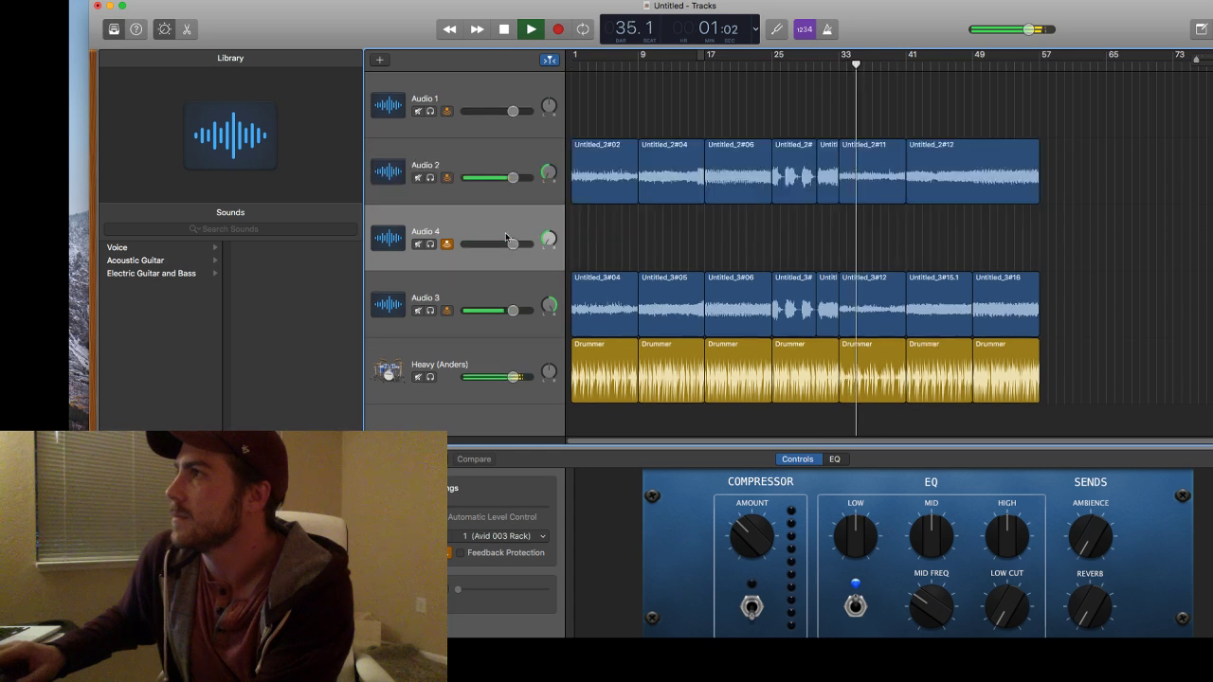
Create a duplicate-settings track from Audio 3, and move the bar 25 to 33 guitar regions onto Audio 5 and Audio 4.
{"action": "right_click", "coordinate": [488, 284]}
{"action": "left_click", "coordinate": [554, 320]}
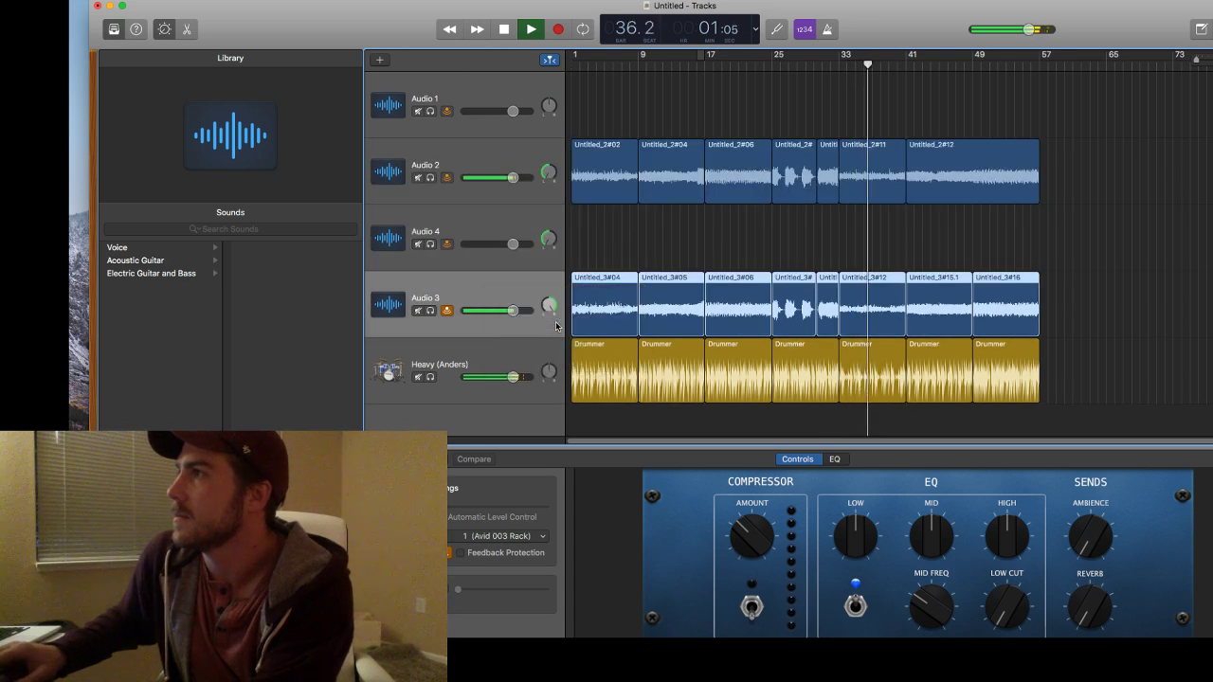
{"action": "left_click_drag", "start_coordinate": [772, 233], "coordinate": [798, 325]}
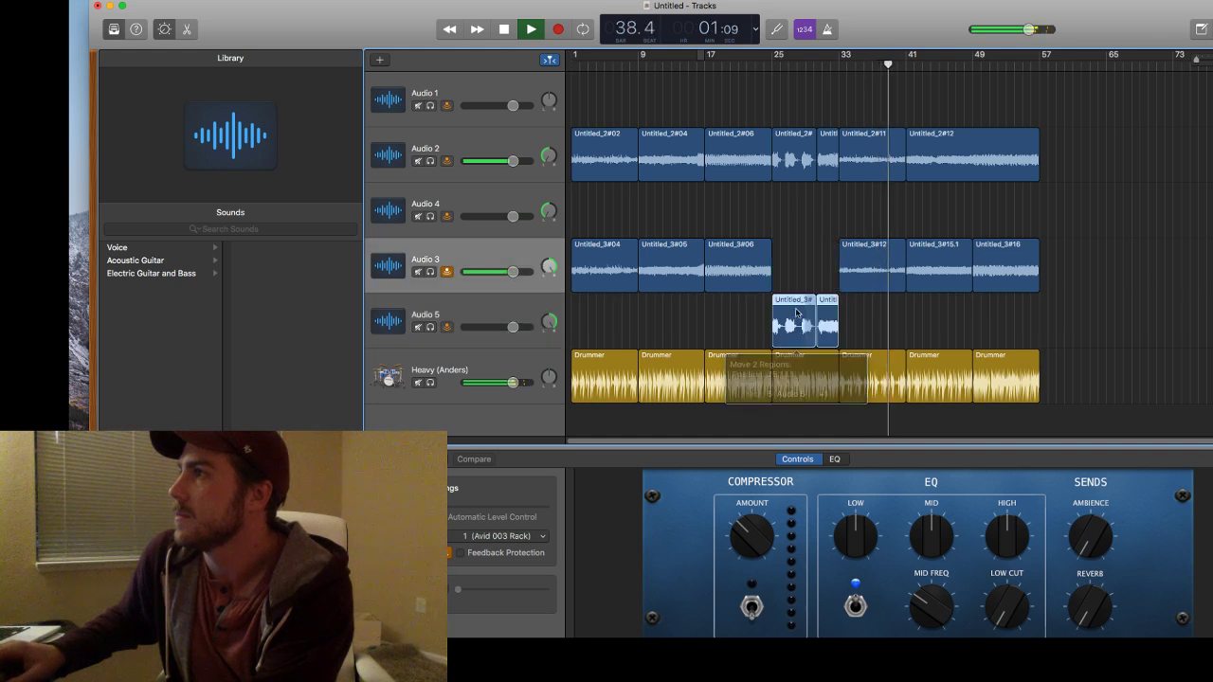
{"action": "left_click_drag", "start_coordinate": [782, 105], "coordinate": [786, 196]}
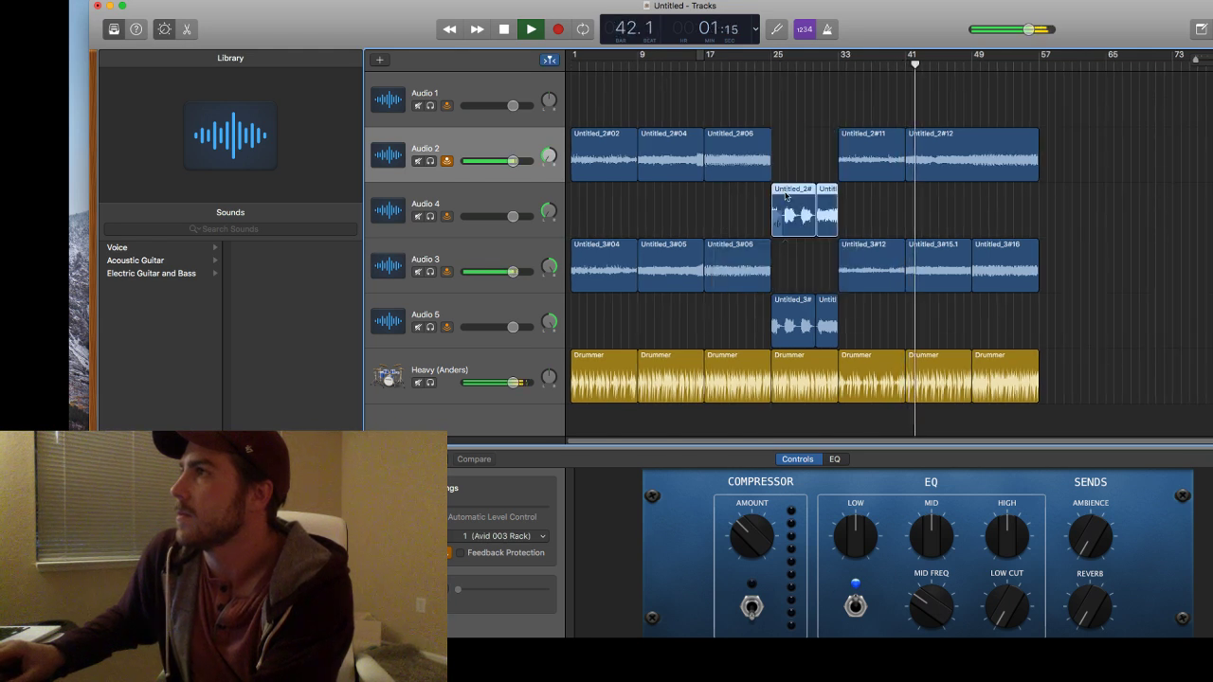
Lower the volume of the Audio 4 and Audio 5 tracks slightly.
{"action": "left_click_drag", "start_coordinate": [512, 216], "coordinate": [511, 216]}
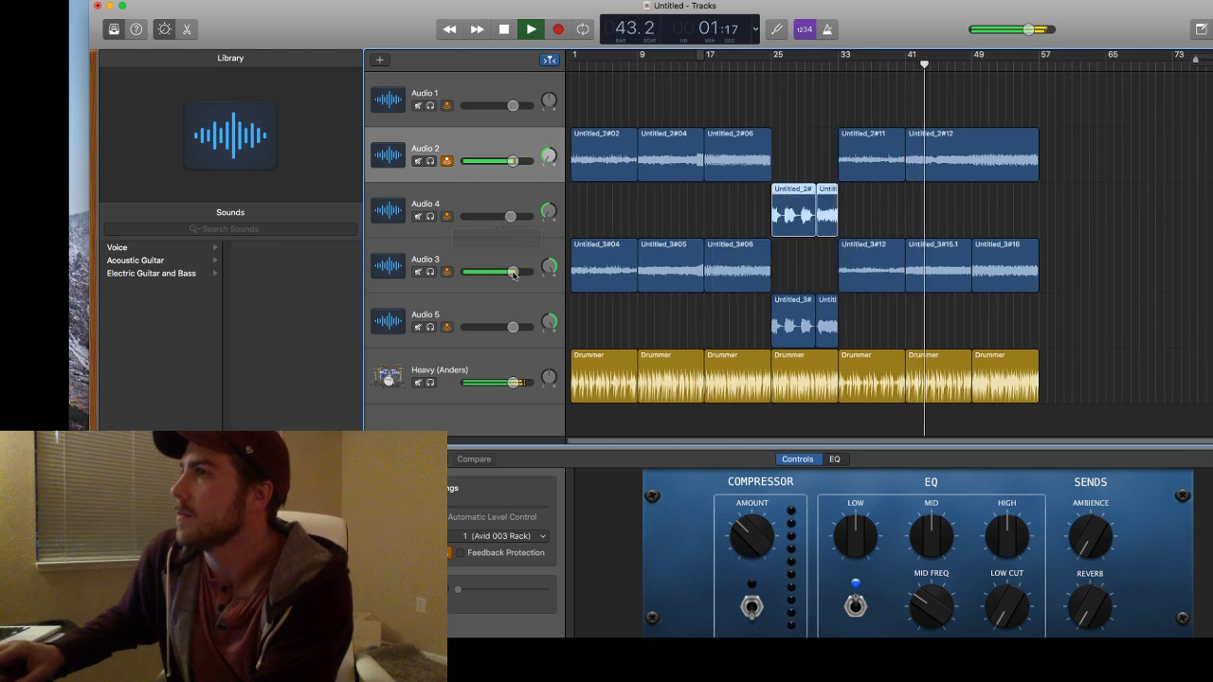
{"action": "left_click_drag", "start_coordinate": [513, 327], "coordinate": [511, 327]}
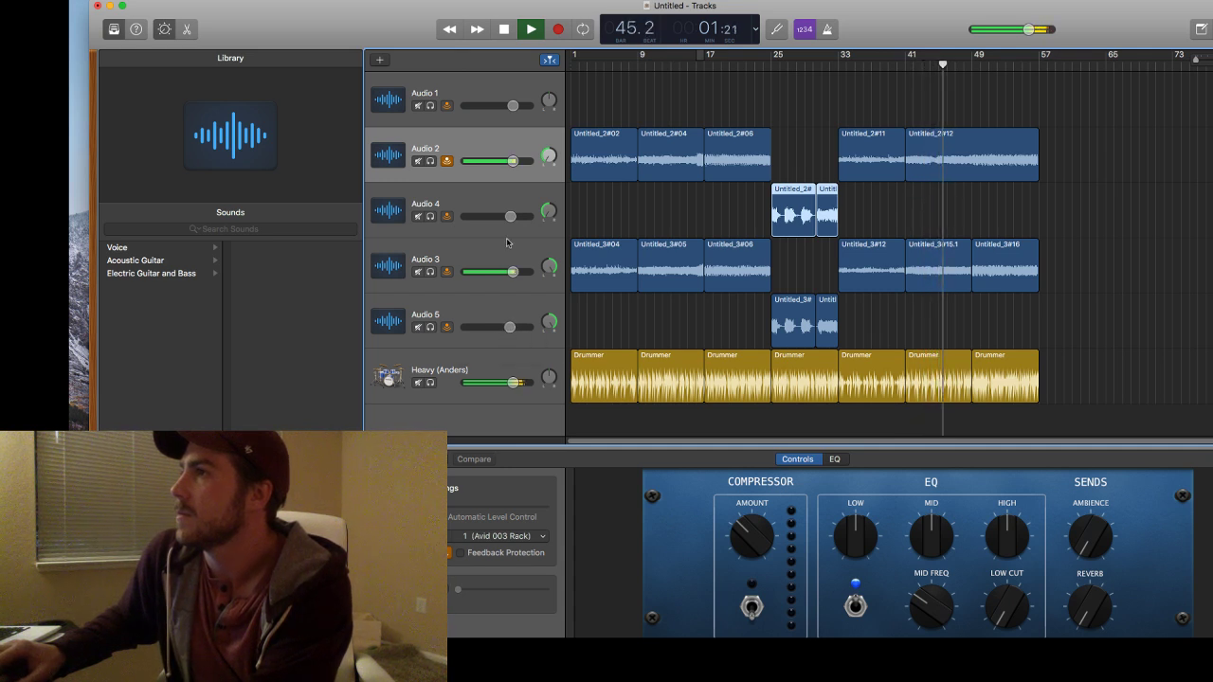
{"action": "left_click_drag", "start_coordinate": [508, 221], "coordinate": [507, 220]}
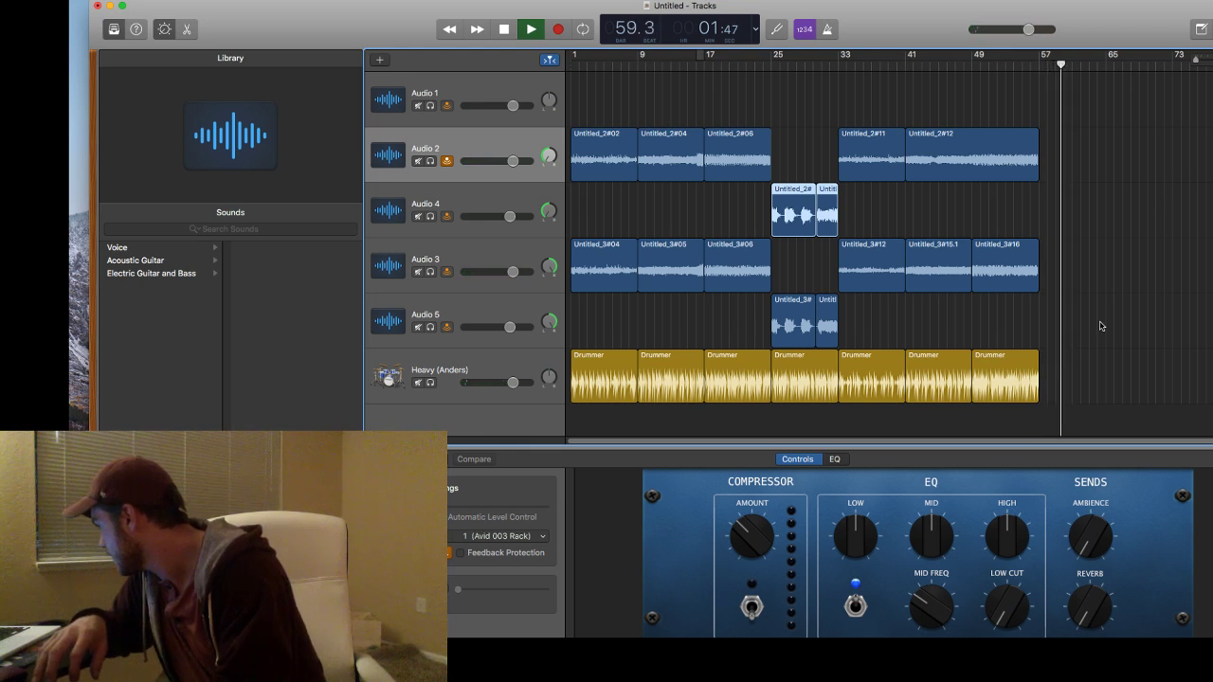
Play the section from bar 24 to check the level of the guitars moved to Audio 4 and Audio 5.
{"action": "key", "text": "space"}
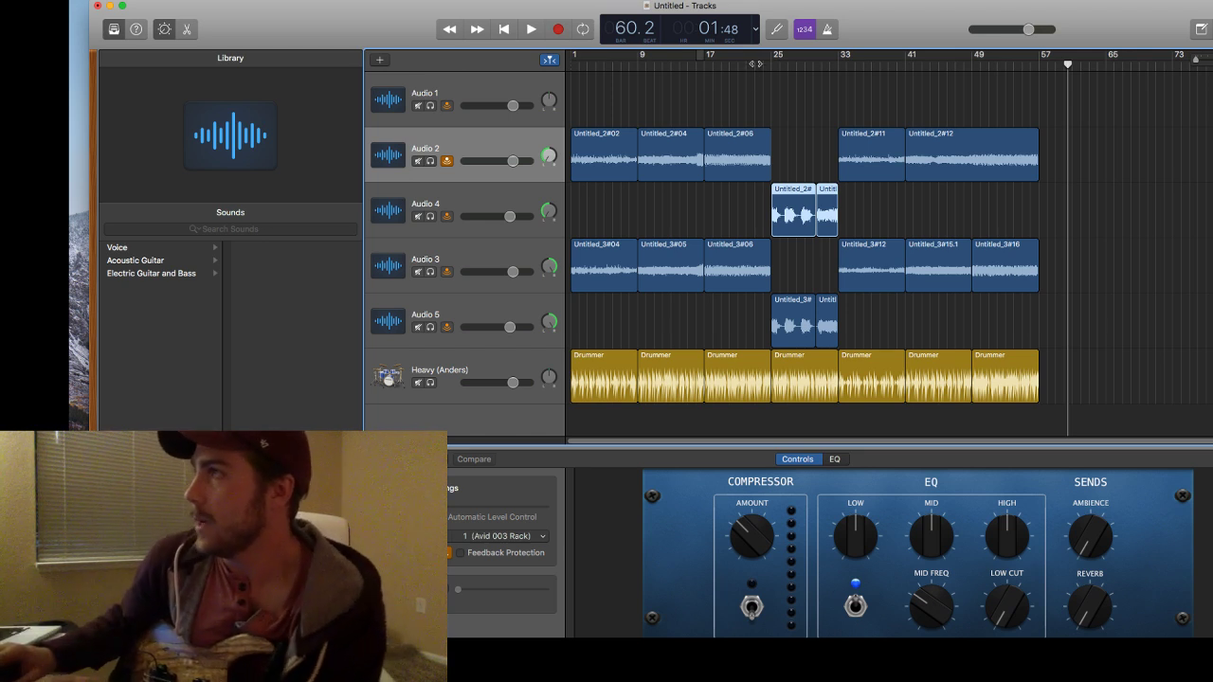
{"action": "left_click", "coordinate": [755, 64]}
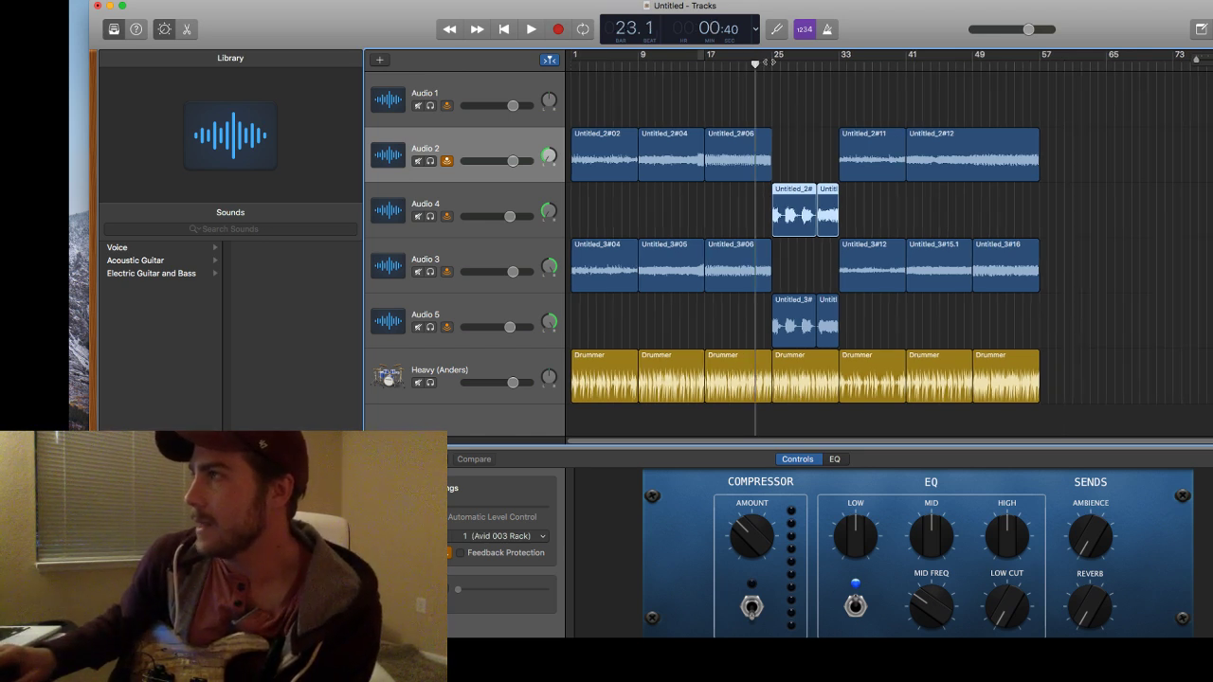
{"action": "left_click_drag", "start_coordinate": [756, 63], "coordinate": [763, 62]}
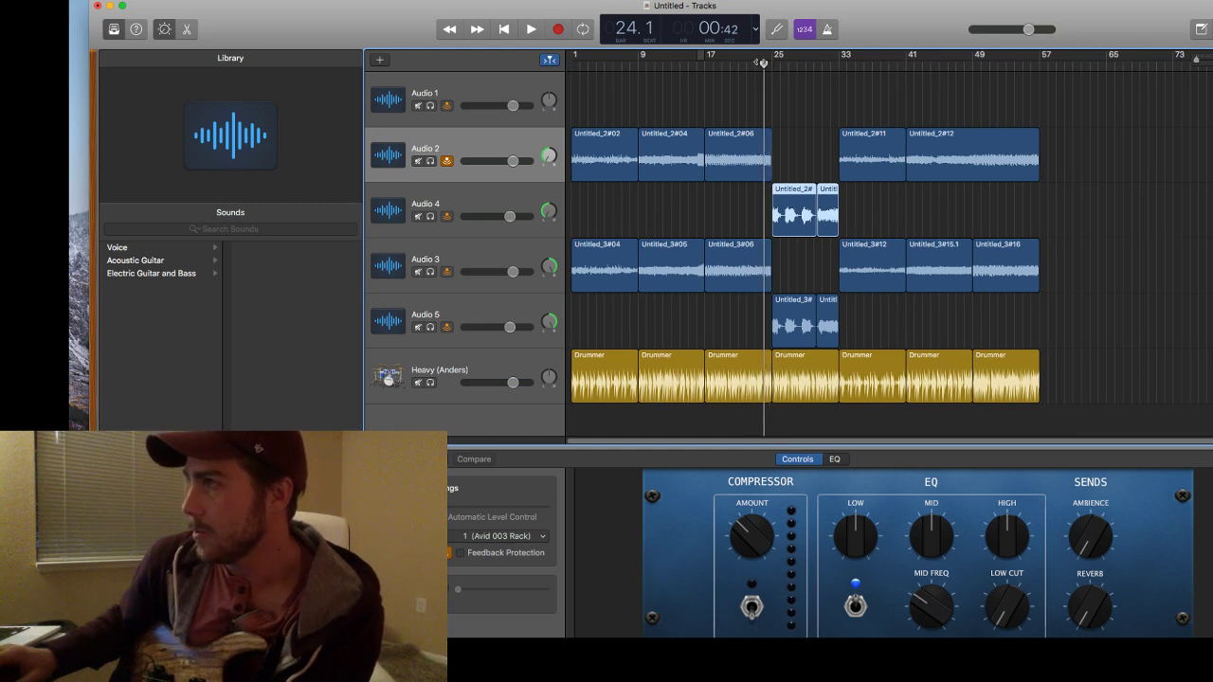
{"action": "key", "text": "space"}
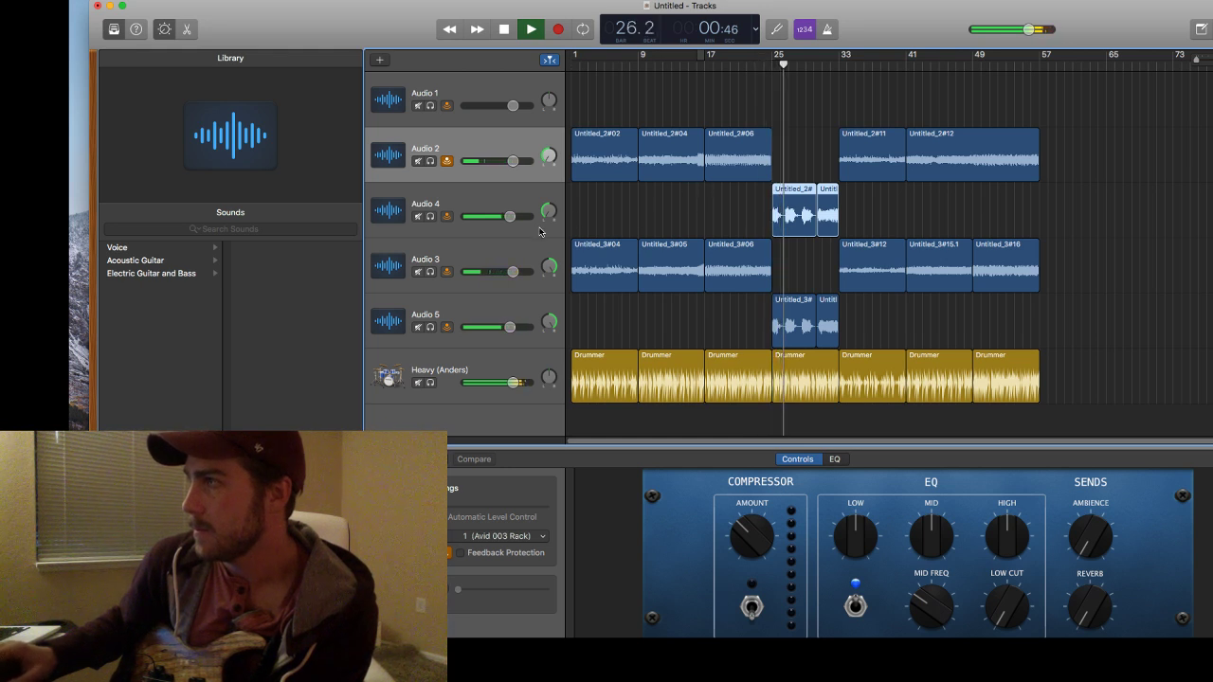
{"action": "key", "text": "space"}
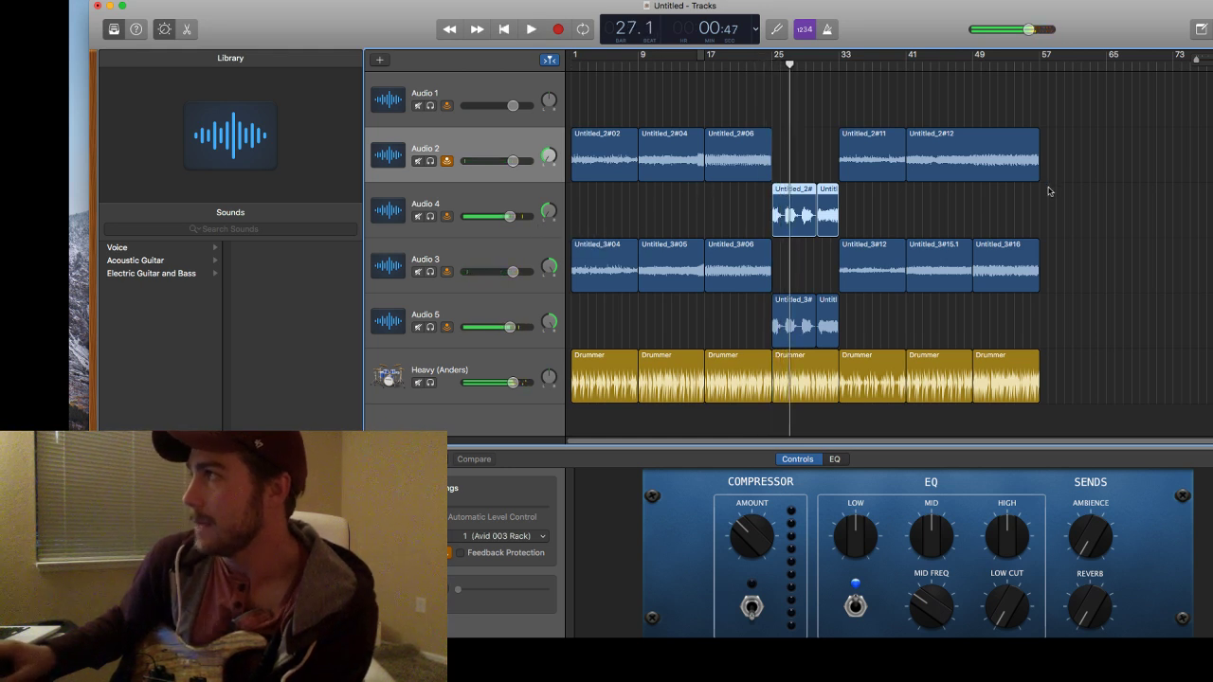
Add a Drummer region from bar 57 to bar 65 on the Heavy (Anders) track.
{"action": "key", "text": "End"}
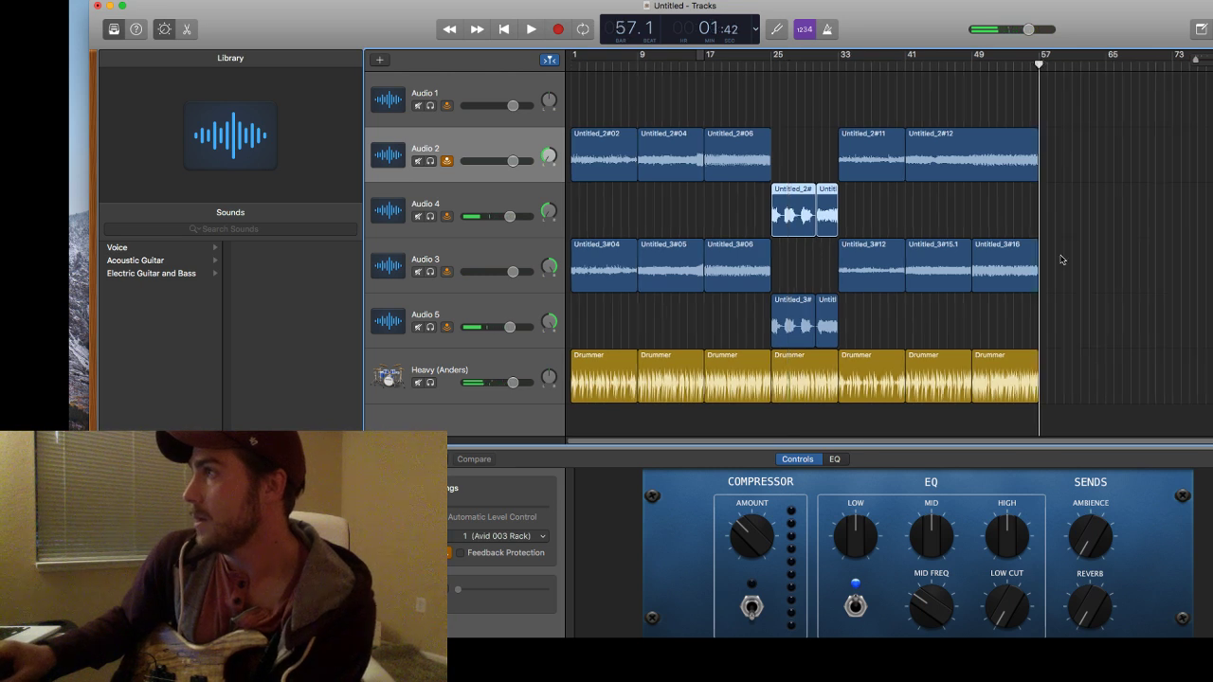
{"action": "left_click", "coordinate": [1046, 378]}
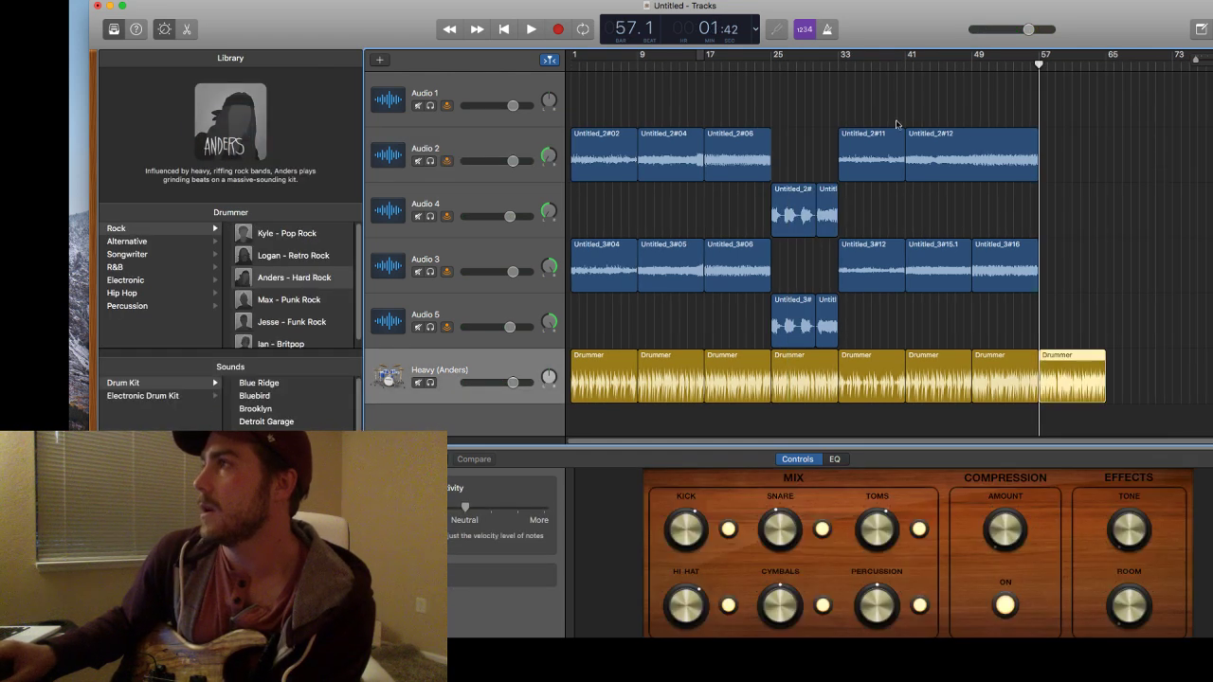
Listen to the passage leading up to bar 57 and the start of bar 33, and return the playhead to bar 57.
{"action": "left_click", "coordinate": [1002, 71]}
{"action": "key", "text": "space"}
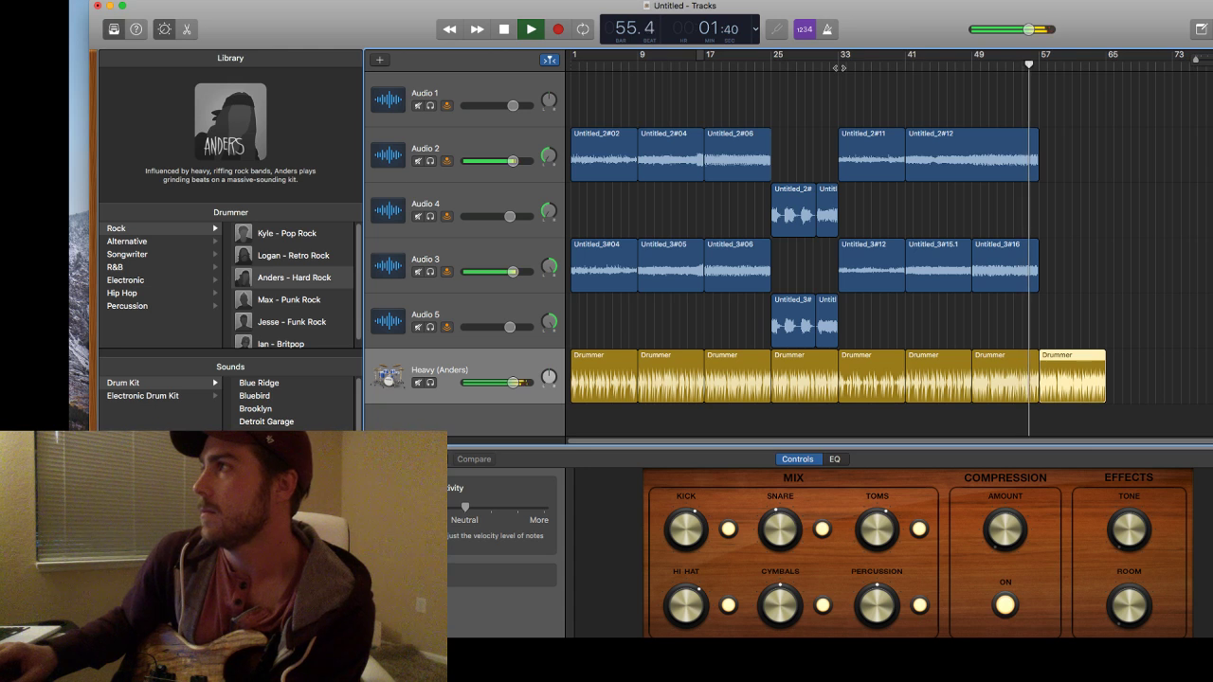
{"action": "left_click", "coordinate": [840, 68]}
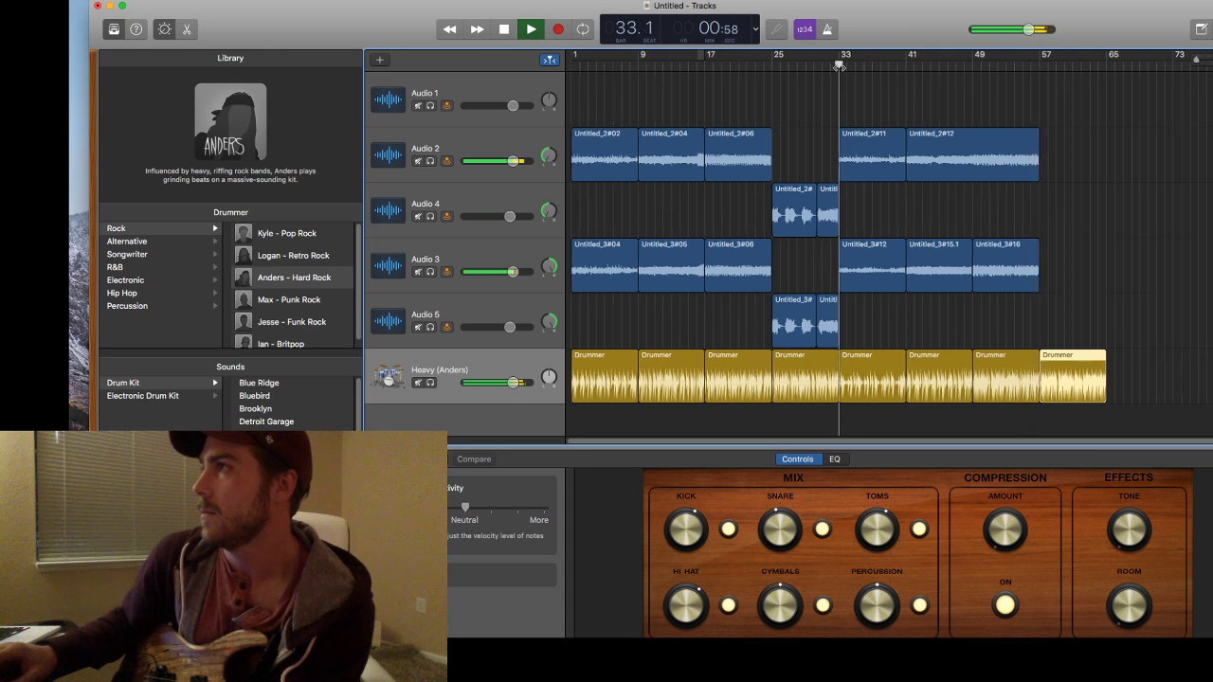
{"action": "key", "text": "space"}
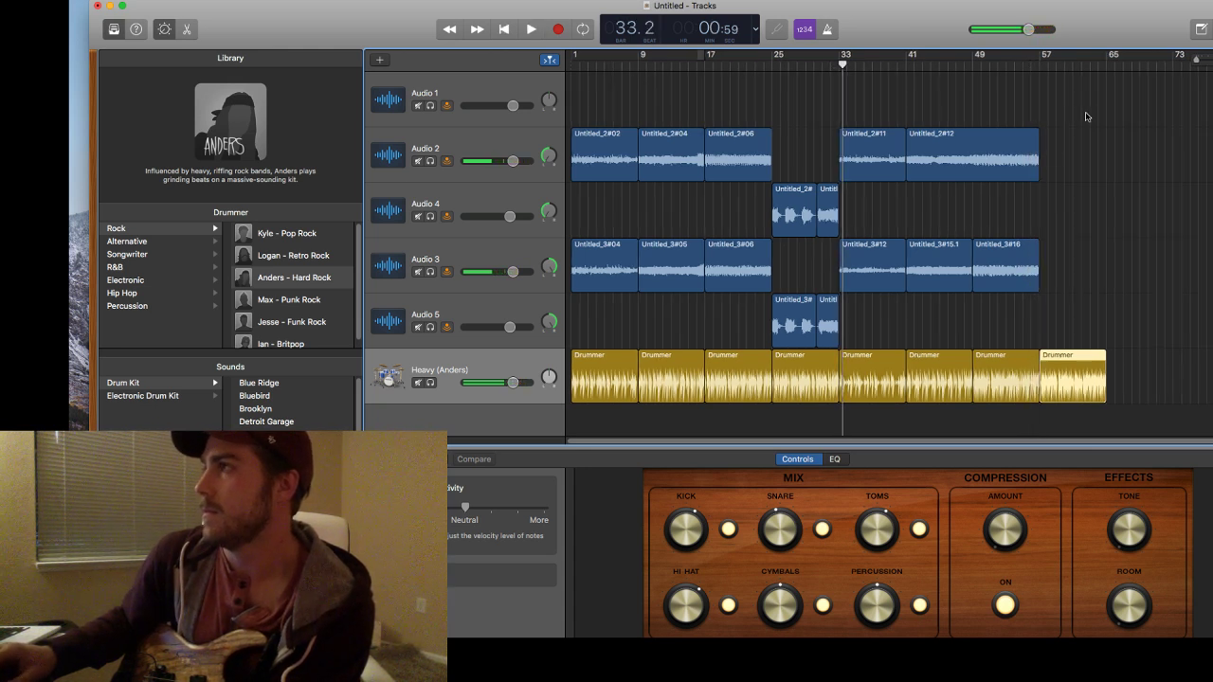
{"action": "left_click", "coordinate": [1039, 66]}
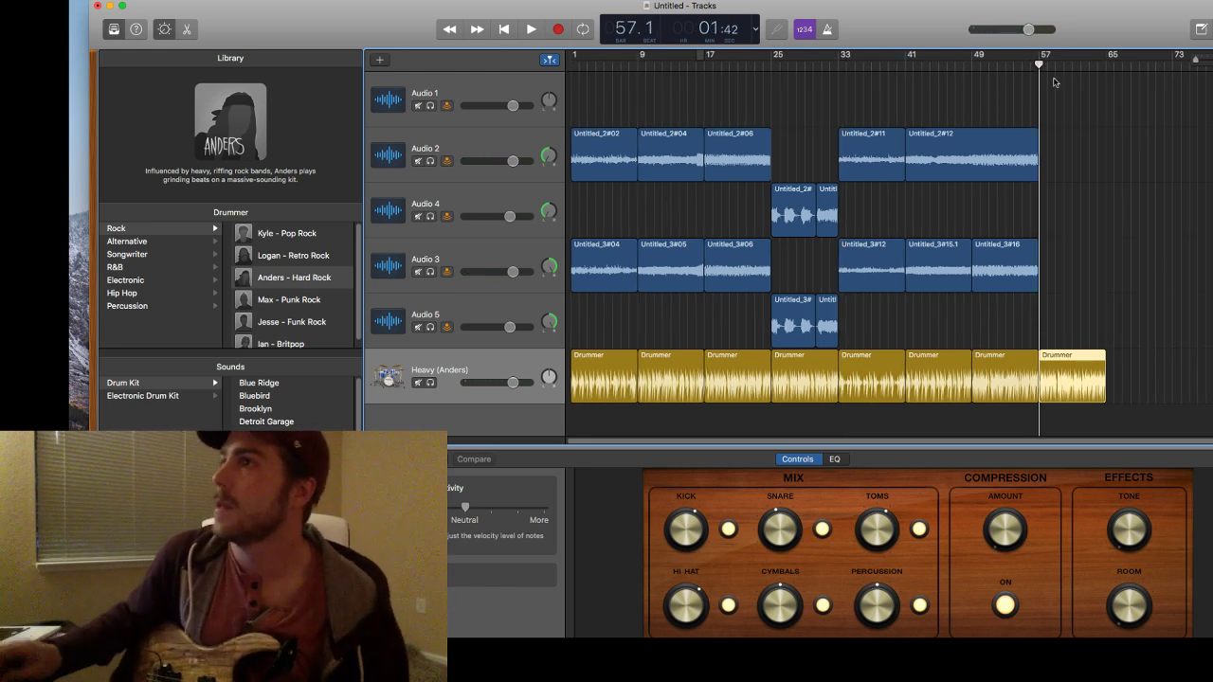
Reorder the guitar tracks so Audio 5 and Audio 4 sit above Audio 2 and Audio 3.
{"action": "left_click", "coordinate": [490, 154]}
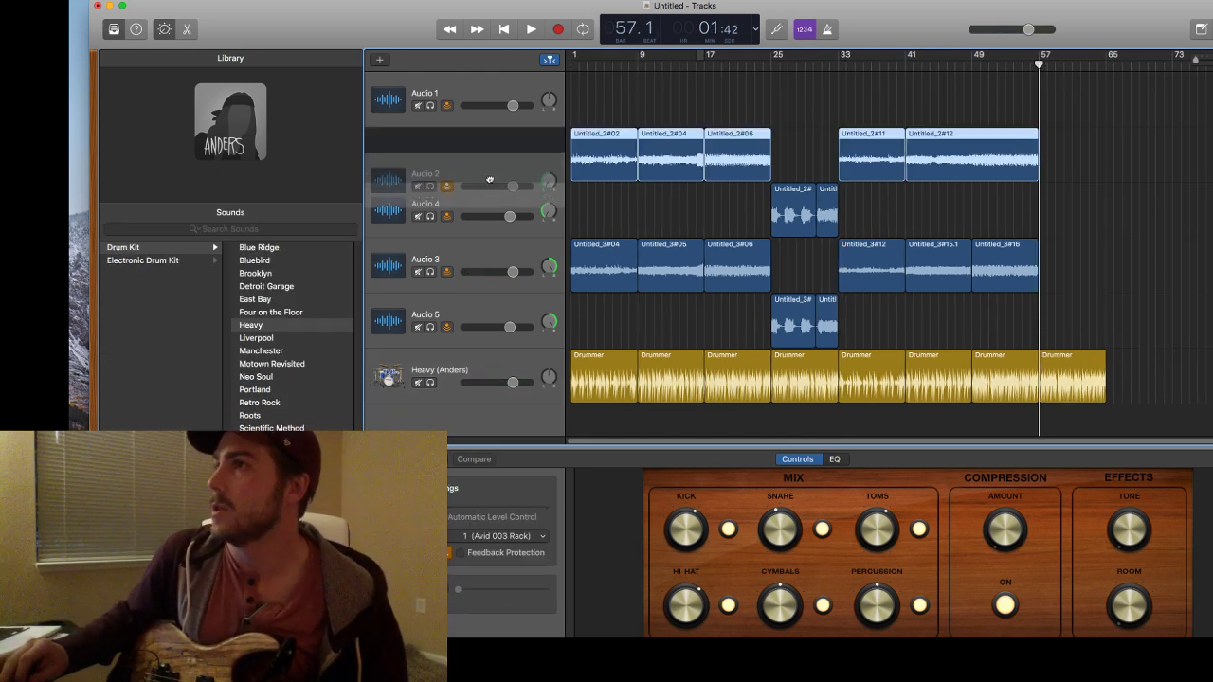
{"action": "left_click_drag", "start_coordinate": [489, 154], "coordinate": [494, 236]}
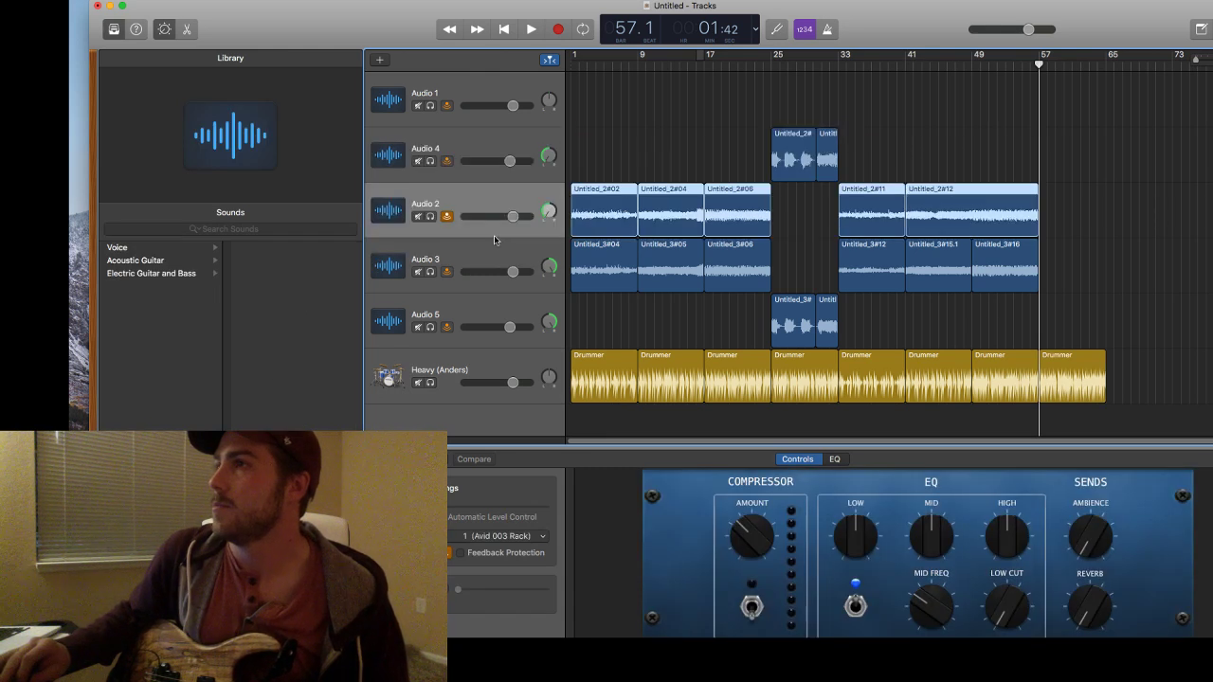
{"action": "left_click_drag", "start_coordinate": [499, 316], "coordinate": [498, 129]}
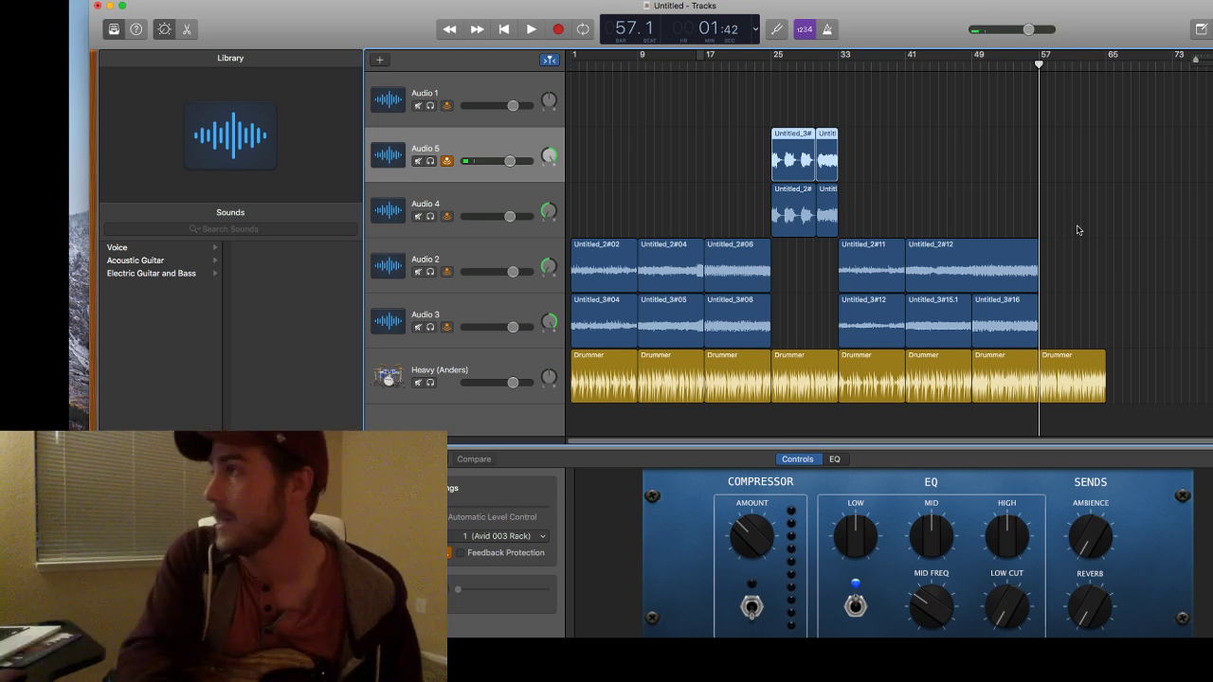
Record a guitar take on Audio 4 from bar 57 to about bar 66 and move the region to Audio 2.
{"action": "key", "text": "super+Right"}
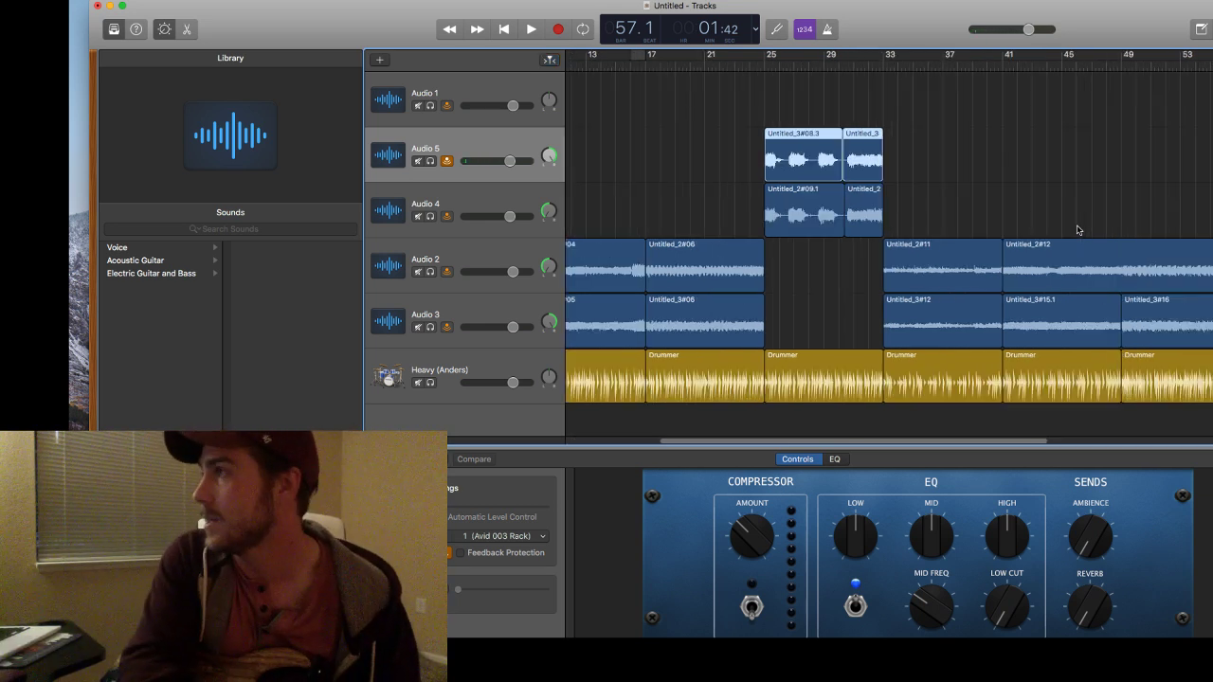
{"action": "scroll", "coordinate": [1078, 231], "scroll_direction": "right", "scroll_amount": 5}
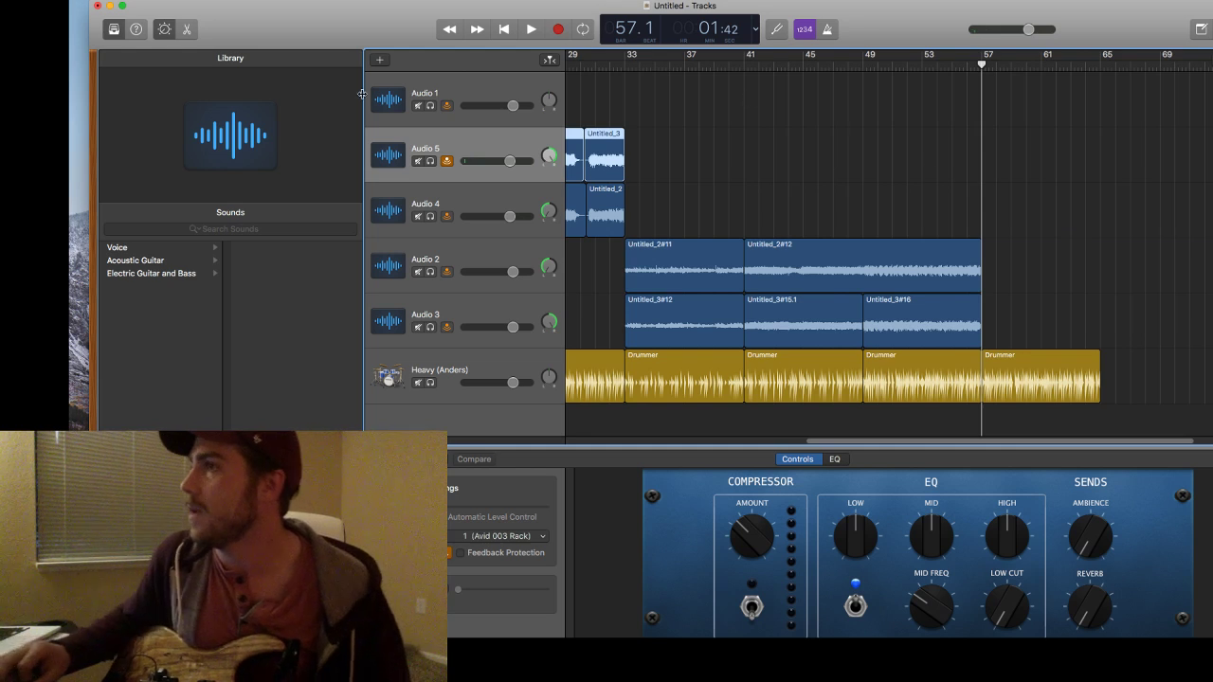
{"action": "left_click", "coordinate": [498, 201]}
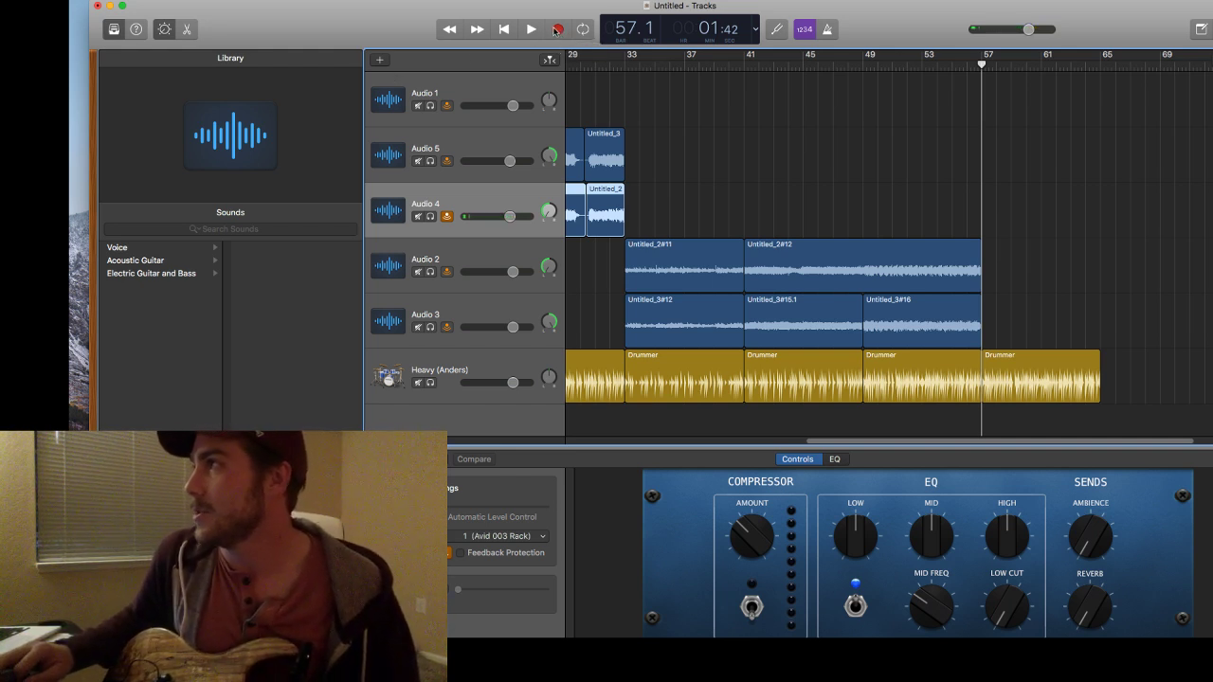
{"action": "left_click", "coordinate": [557, 30]}
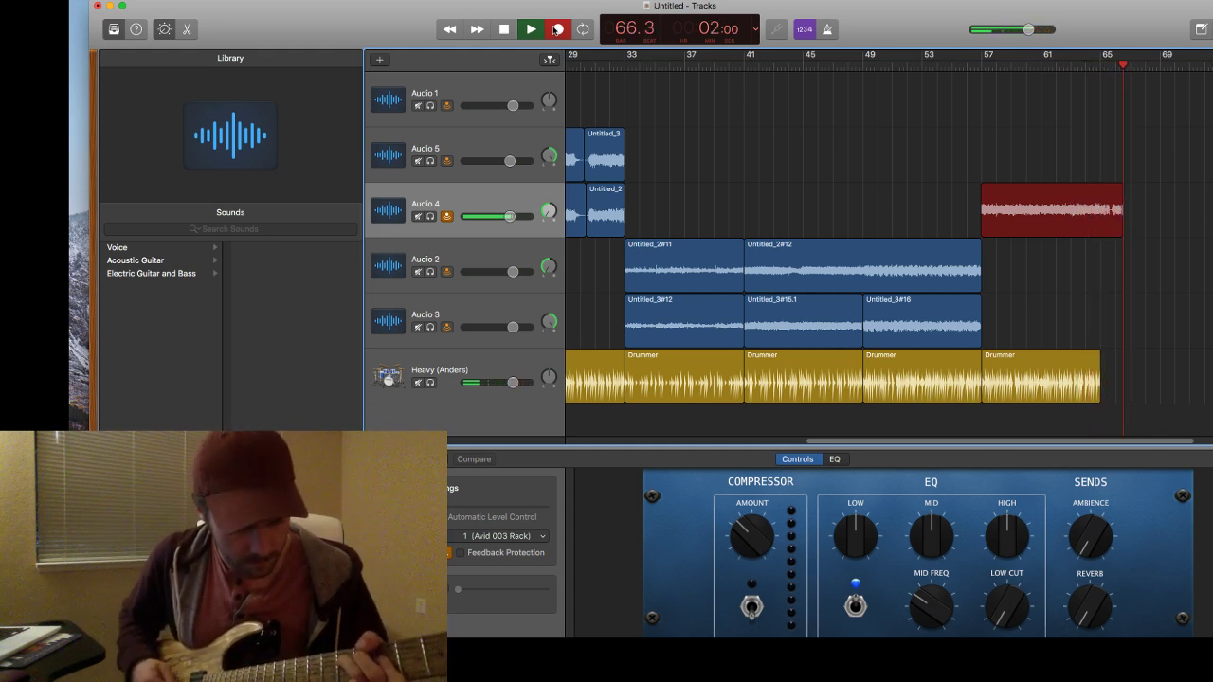
{"action": "left_click", "coordinate": [557, 29]}
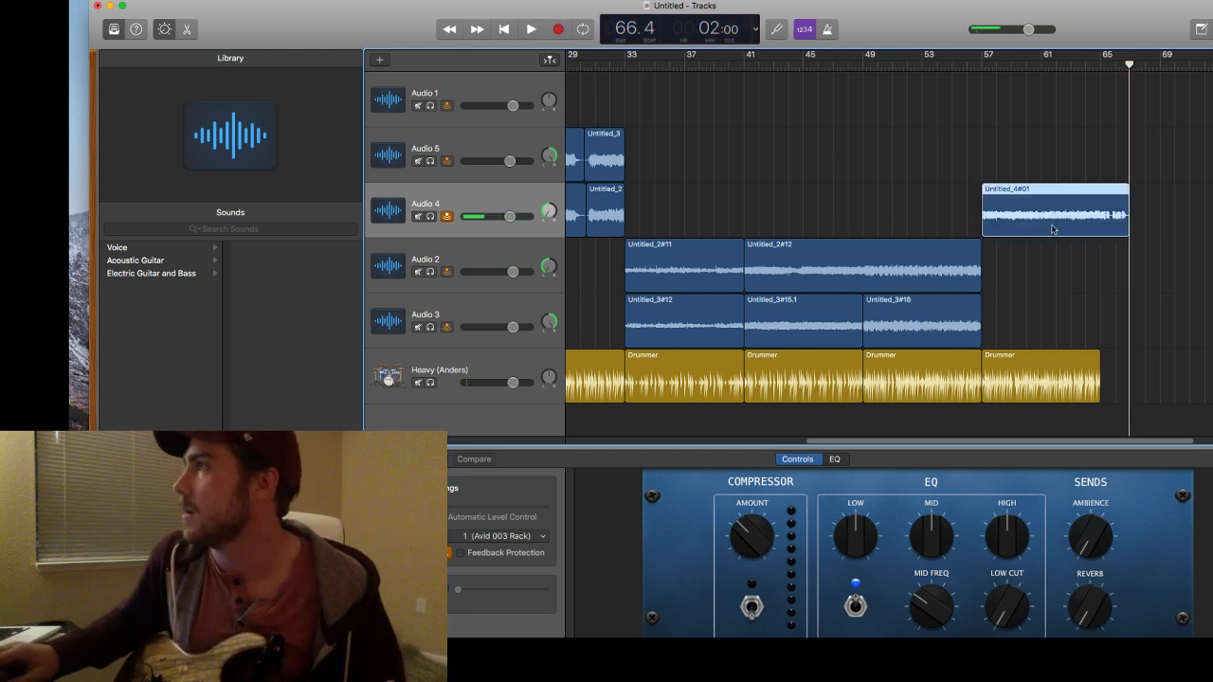
{"action": "left_click_drag", "start_coordinate": [1046, 189], "coordinate": [1016, 246]}
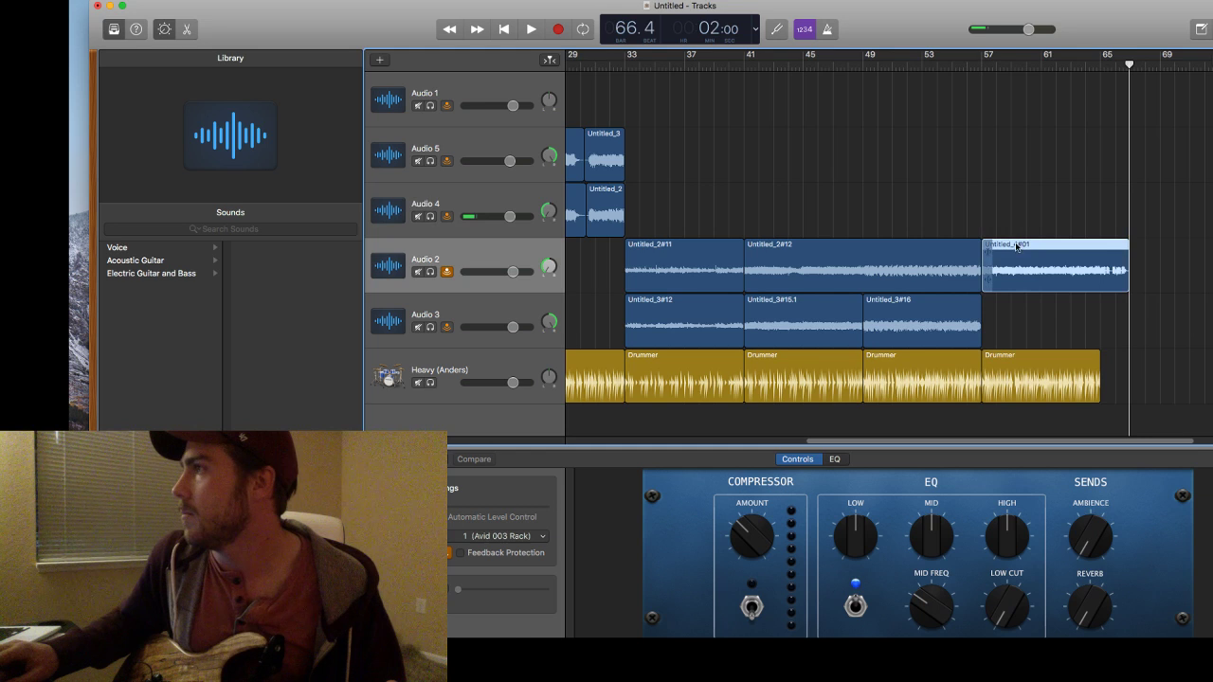
Record the doubled guitar part on Audio 3 from bar 57 to about bar 65.
{"action": "left_click", "coordinate": [978, 68]}
{"action": "left_click", "coordinate": [483, 300]}
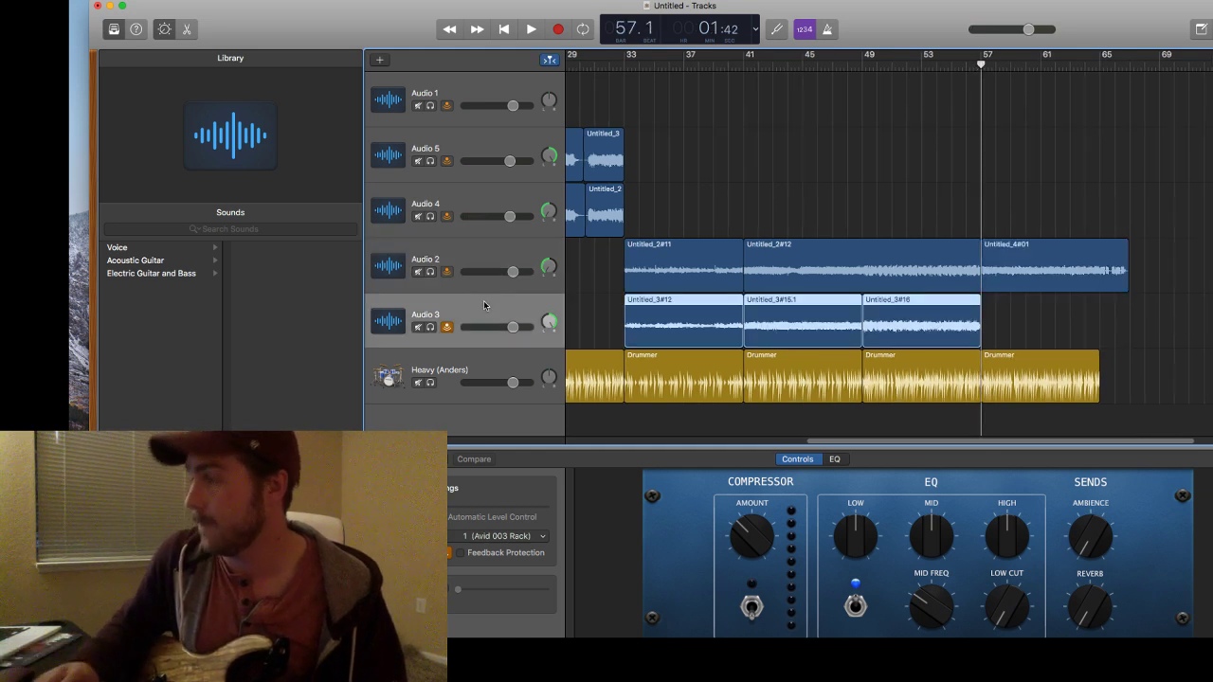
{"action": "left_click", "coordinate": [559, 28]}
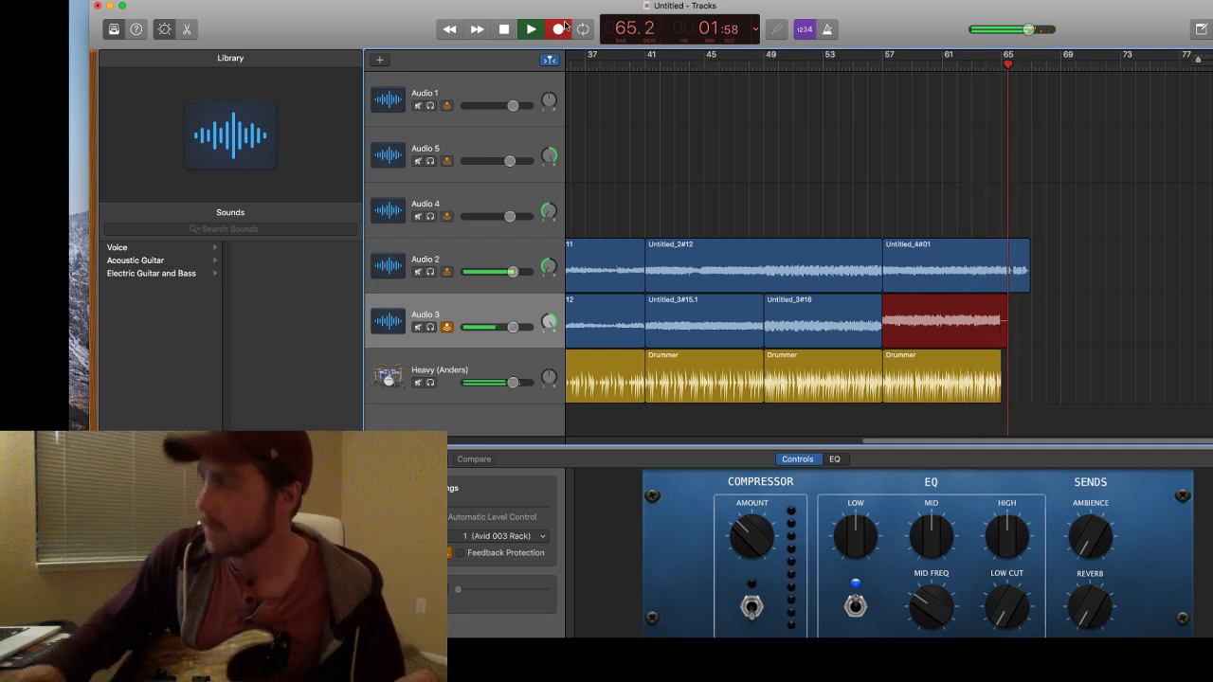
{"action": "key", "text": "space"}
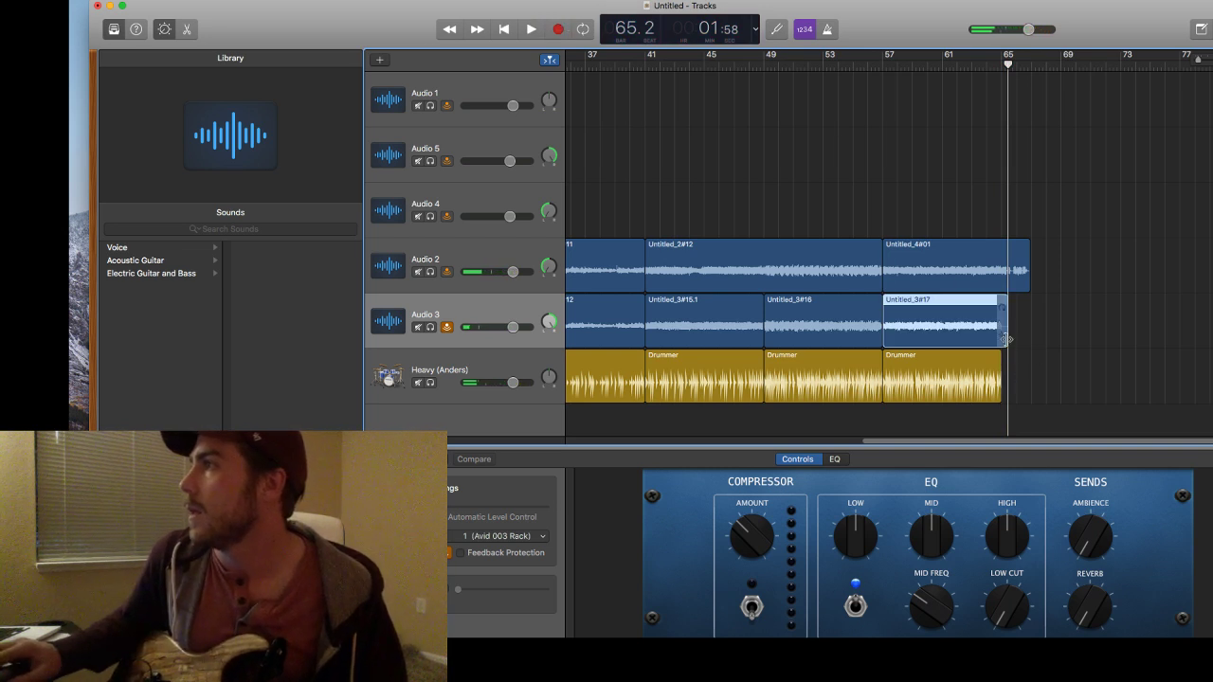
Trim the ends of the new Audio 3 and Audio 2 guitar regions to bar 65.
{"action": "left_click_drag", "start_coordinate": [1006, 338], "coordinate": [1001, 339]}
{"action": "left_click", "coordinate": [1012, 287]}
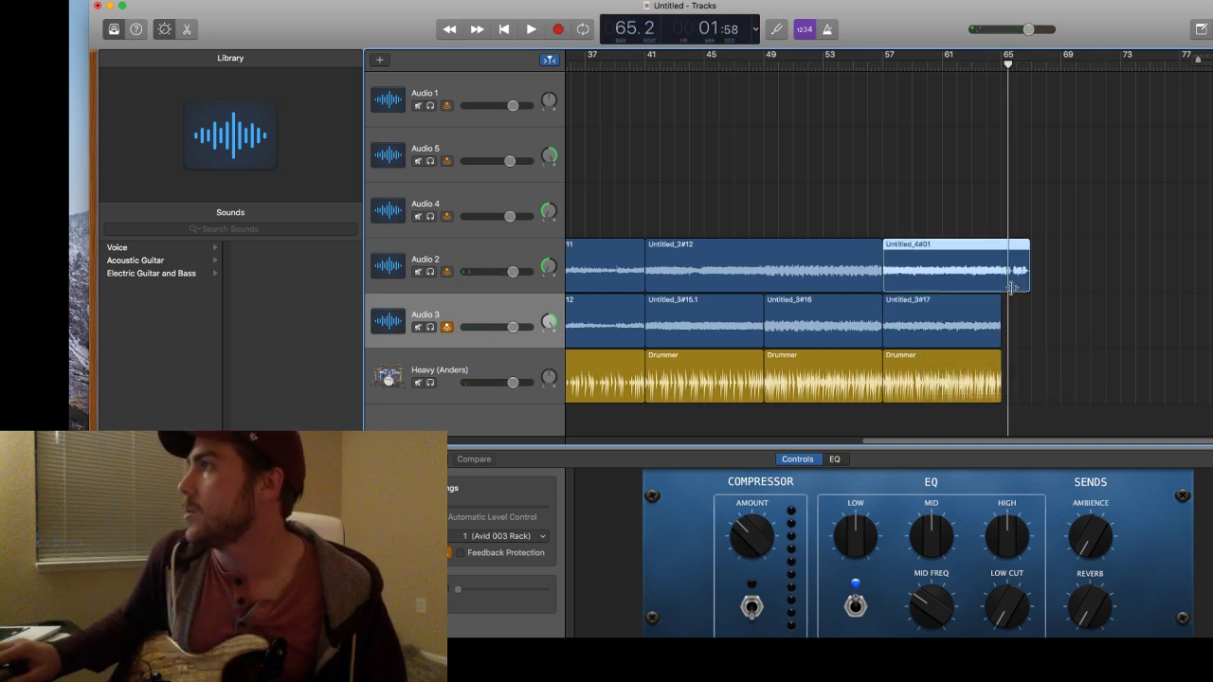
{"action": "left_click_drag", "start_coordinate": [1012, 287], "coordinate": [1000, 289]}
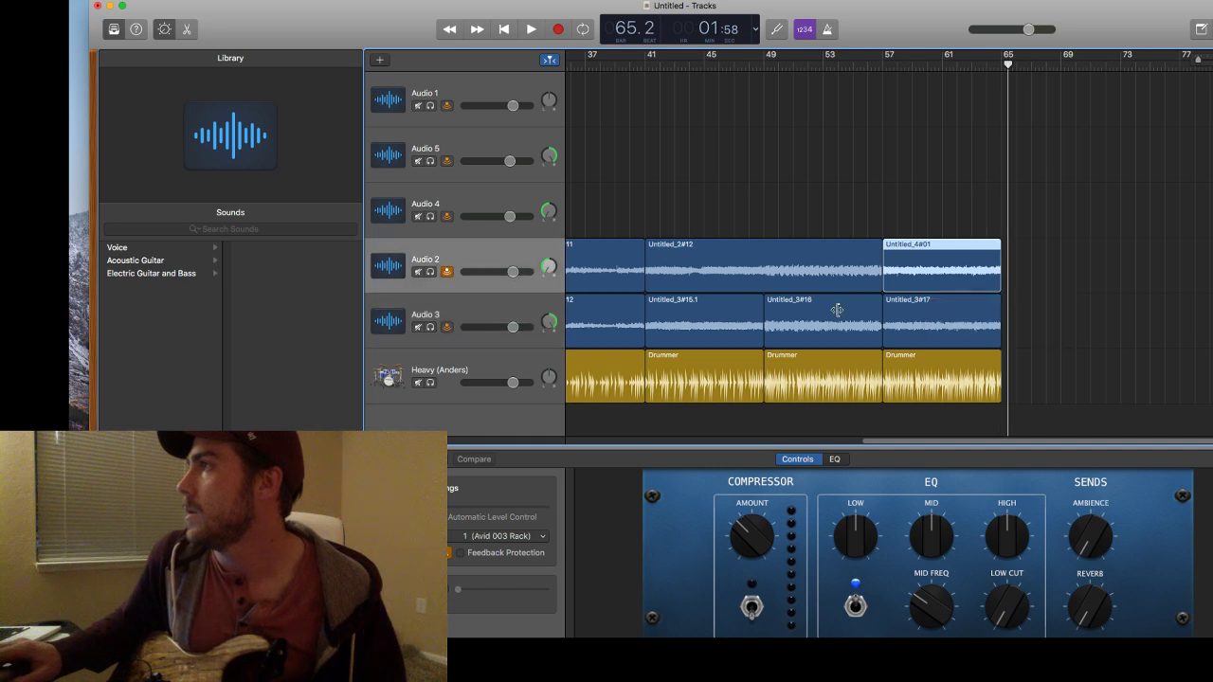
Copy the Audio 2, Audio 3 and drummer regions spanning bars 9 to 25 and paste them at bar 65.
{"action": "scroll", "coordinate": [876, 441], "scroll_direction": "left", "scroll_amount": 15}
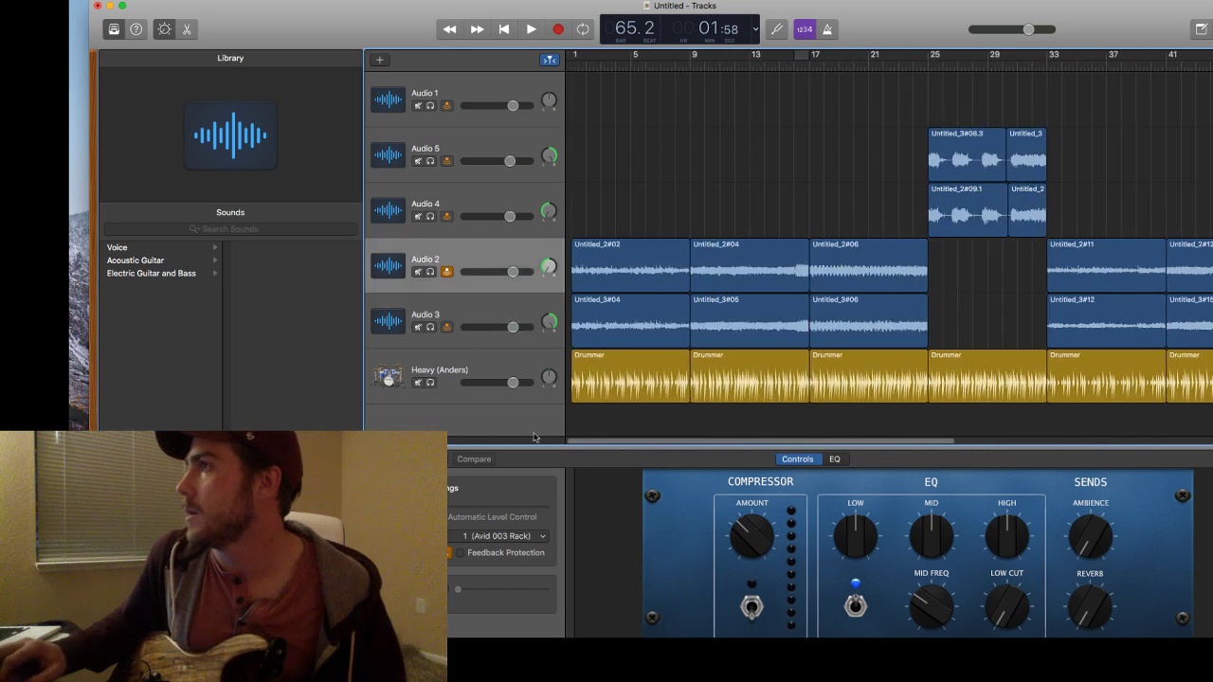
{"action": "key", "text": "super+Left"}
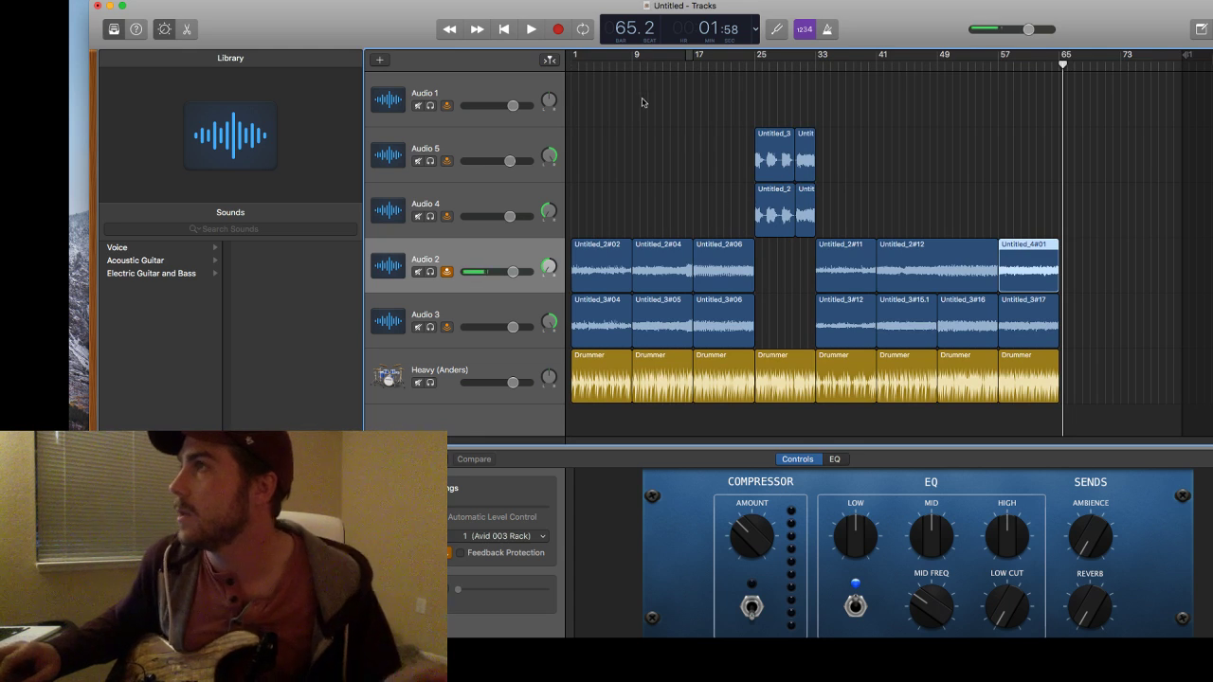
{"action": "left_click", "coordinate": [633, 55]}
{"action": "key", "text": "space"}
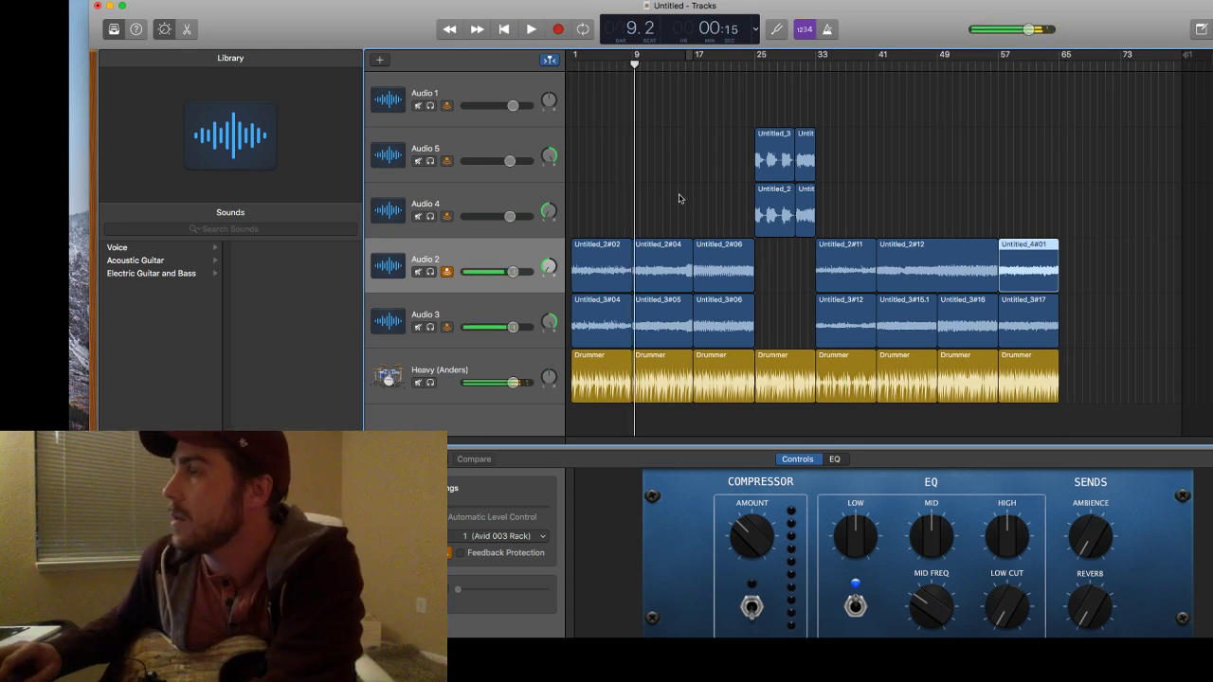
{"action": "left_click_drag", "start_coordinate": [660, 206], "coordinate": [724, 383]}
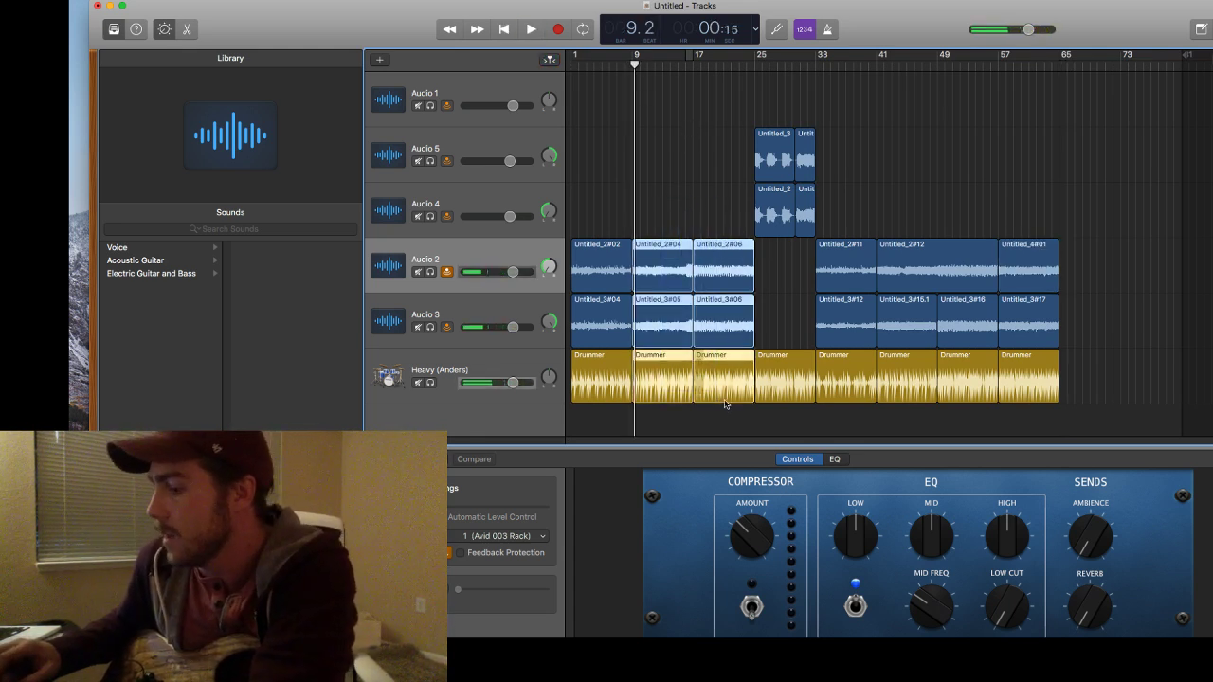
{"action": "left_click", "coordinate": [1058, 62]}
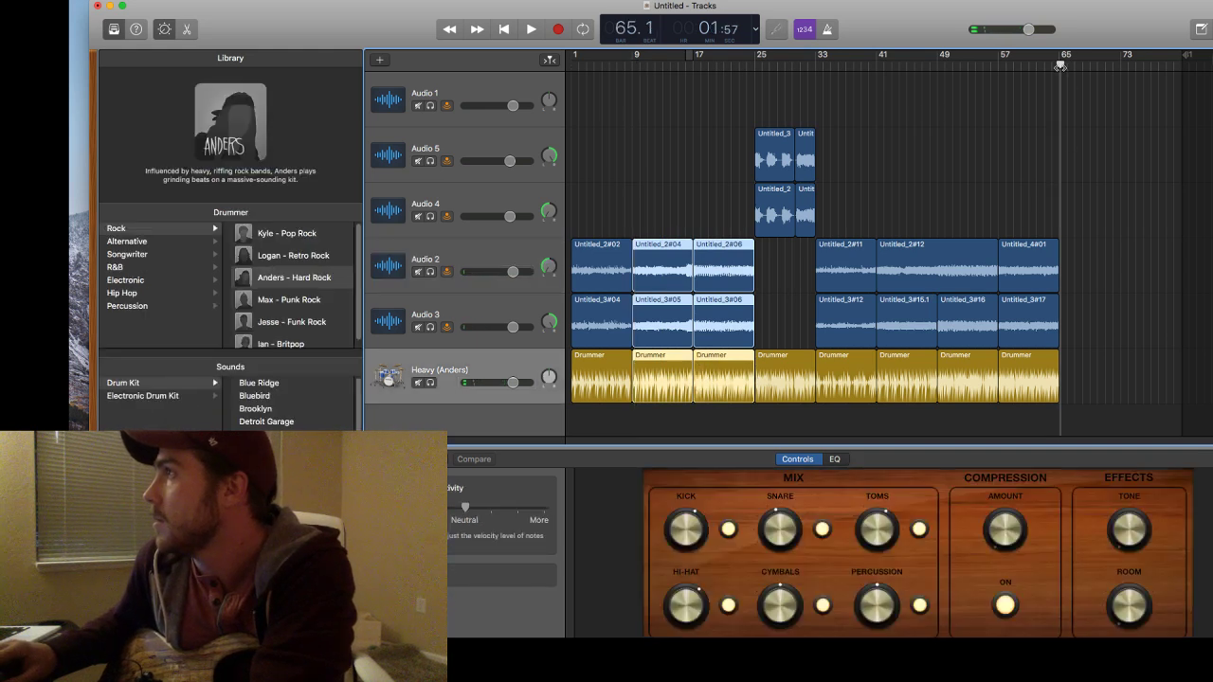
{"action": "key", "text": "super+c"}
{"action": "key", "text": "super+v"}
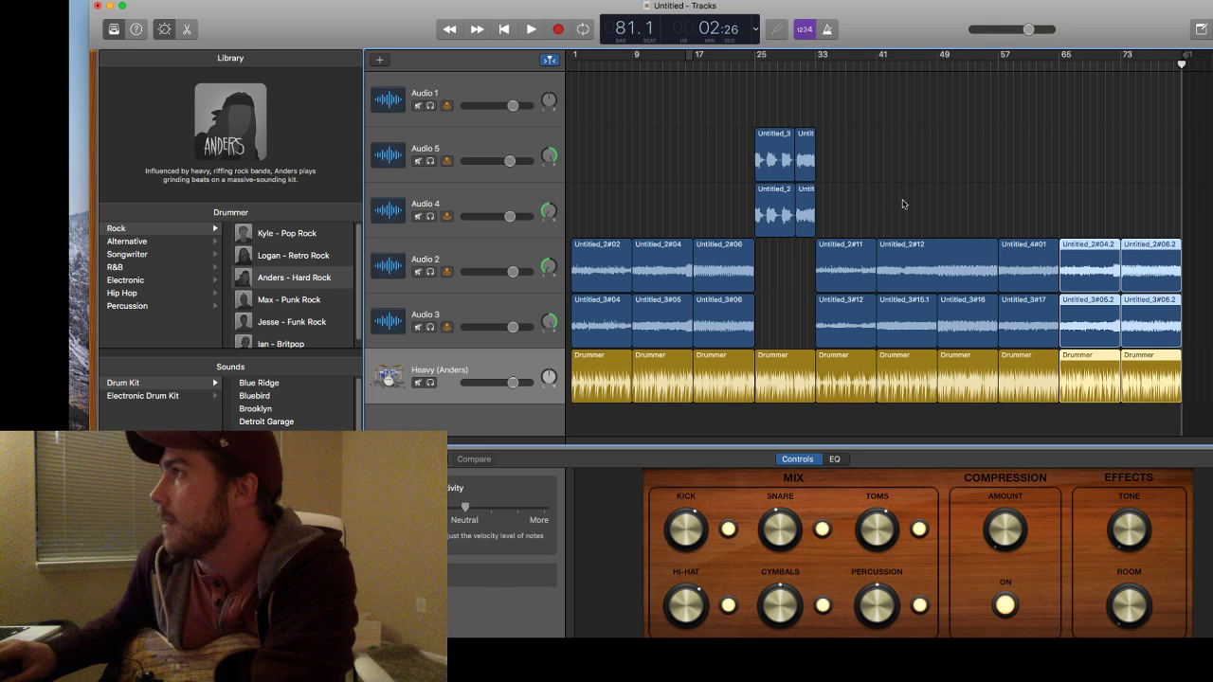
Play the song from bar 36 and extend the project end to about bar 105.
{"action": "left_click", "coordinate": [839, 87]}
{"action": "left_click", "coordinate": [838, 69]}
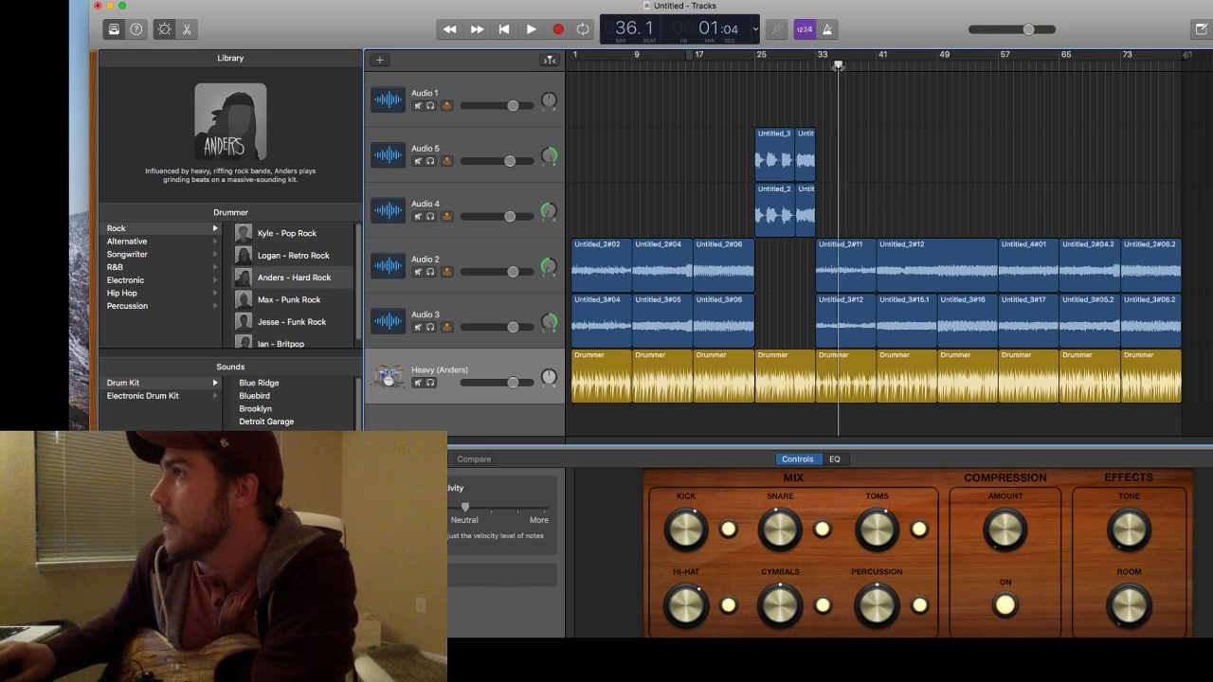
{"action": "key", "text": "space"}
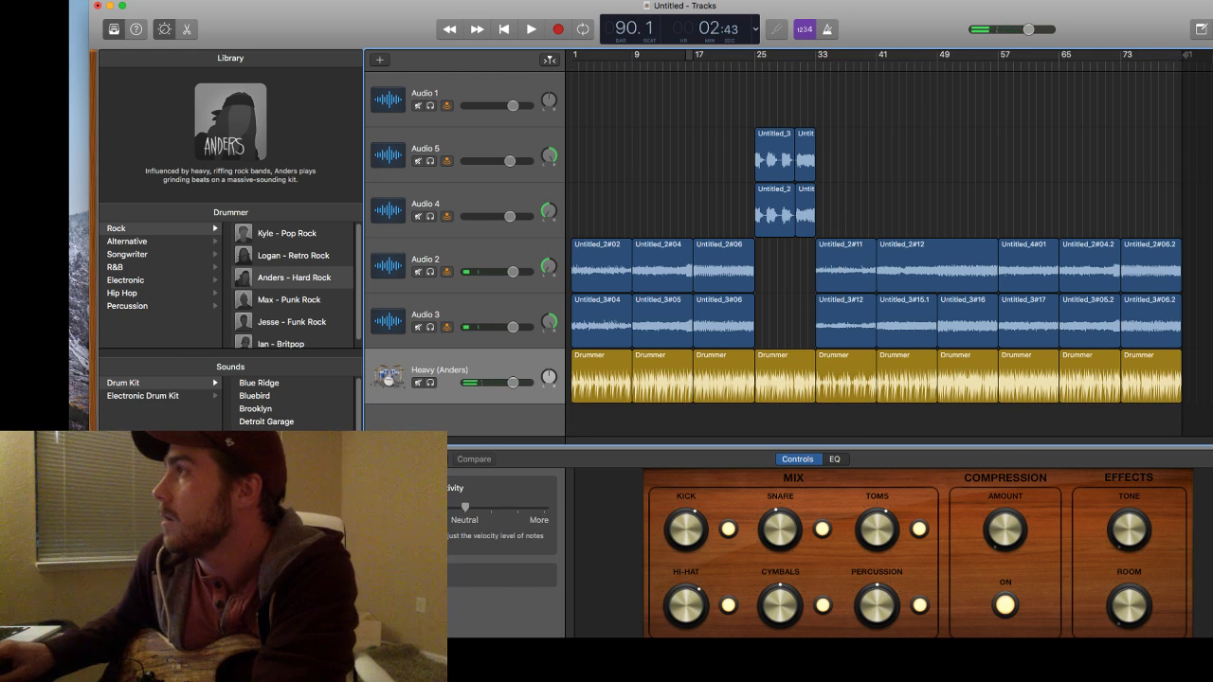
{"action": "mouse_move", "coordinate": [1188, 57]}
{"action": "left_mouse_down"}
{"action": "mouse_move", "coordinate": [1209, 59]}
{"action": "mouse_move", "coordinate": [1194, 62]}
{"action": "left_mouse_up"}
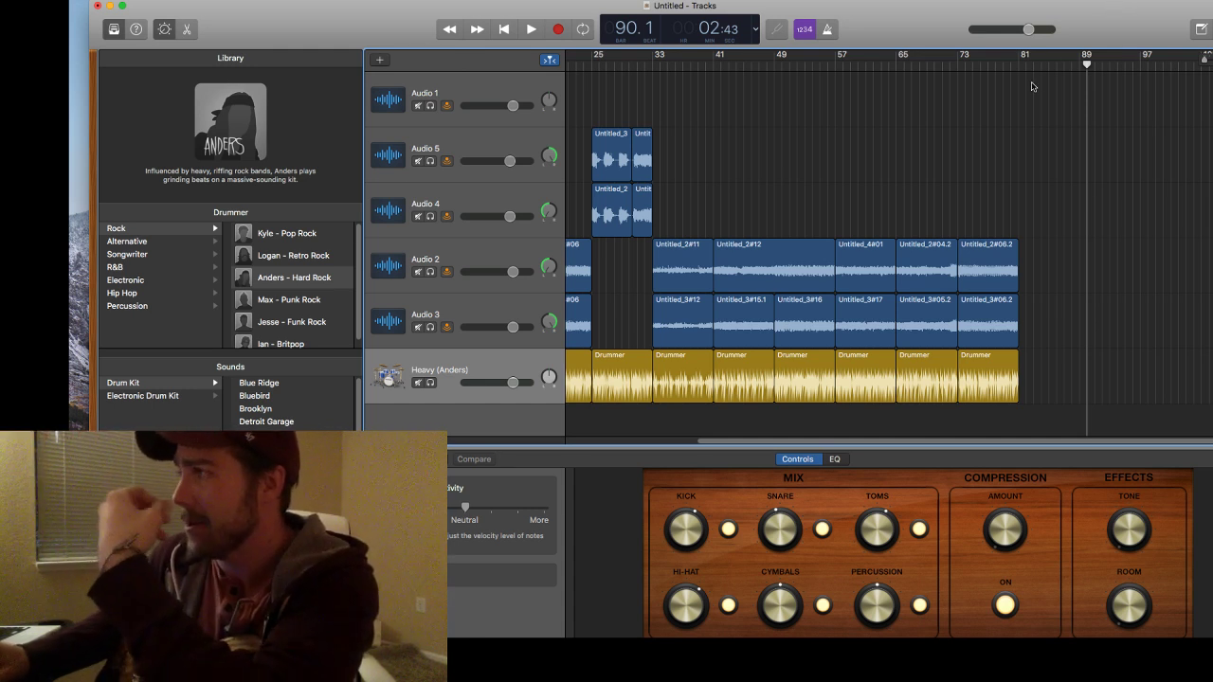
Play the transitions at bars 73, 65 and 57 to audition how the pasted sections follow the earlier ones.
{"action": "left_click", "coordinate": [963, 69]}
{"action": "key", "text": "space"}
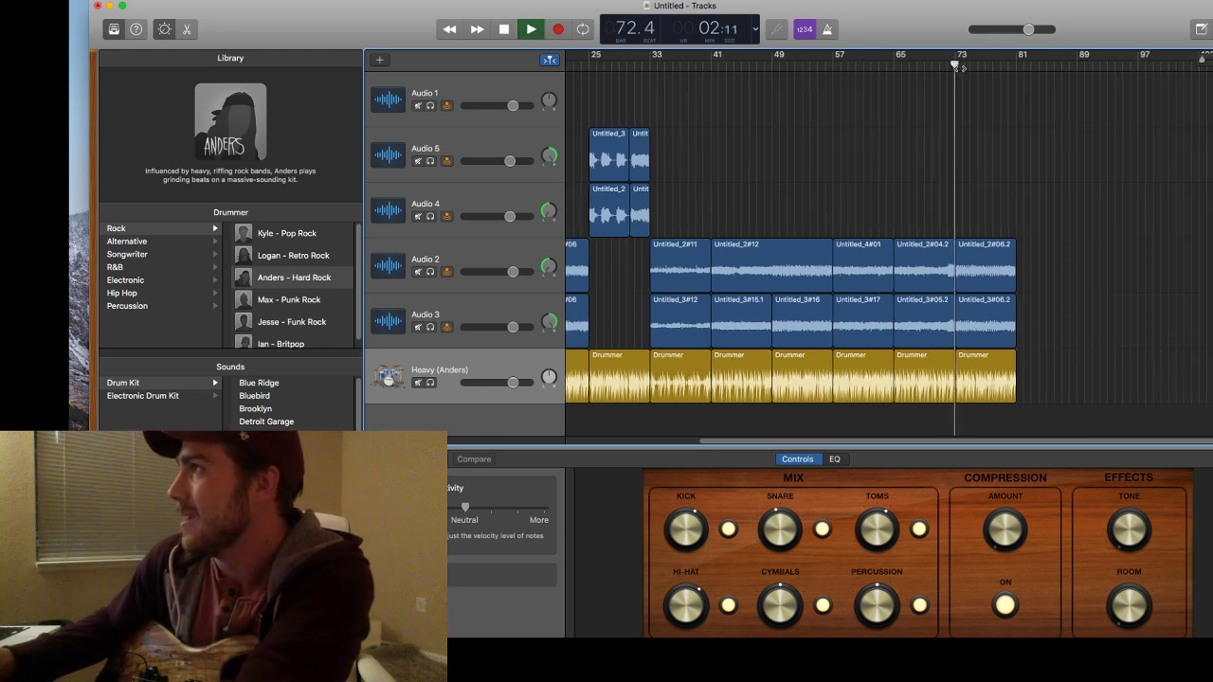
{"action": "left_click", "coordinate": [894, 66]}
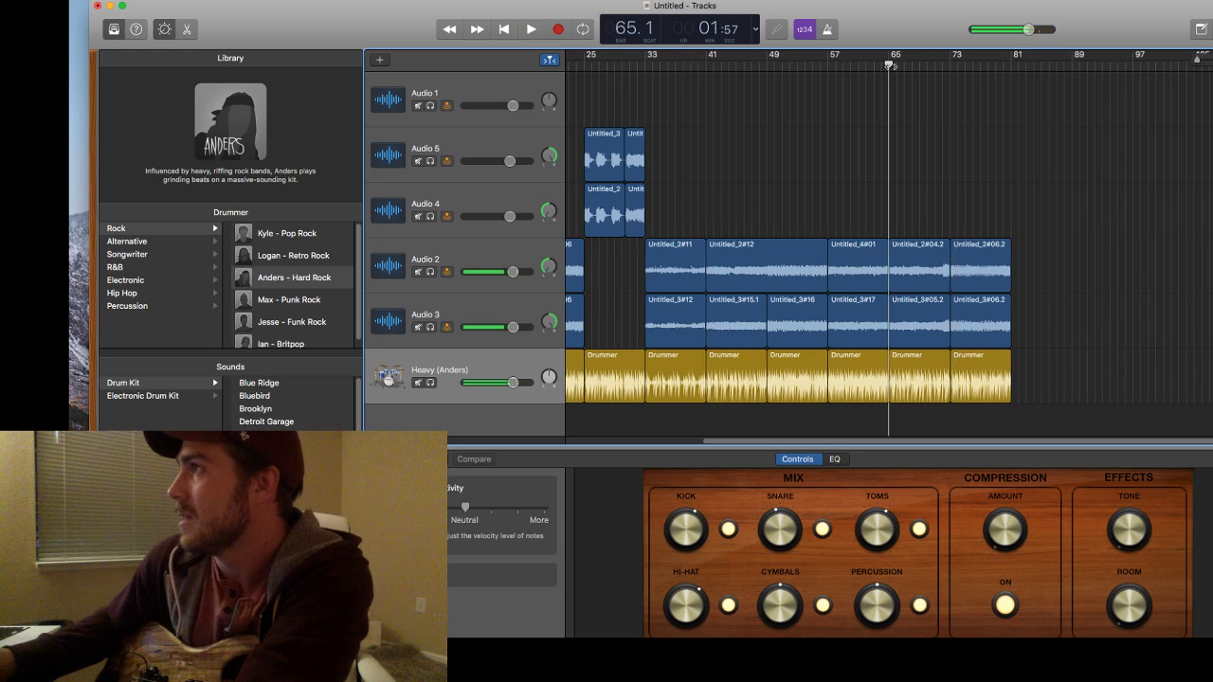
{"action": "key", "text": "space"}
{"action": "left_click", "coordinate": [837, 75]}
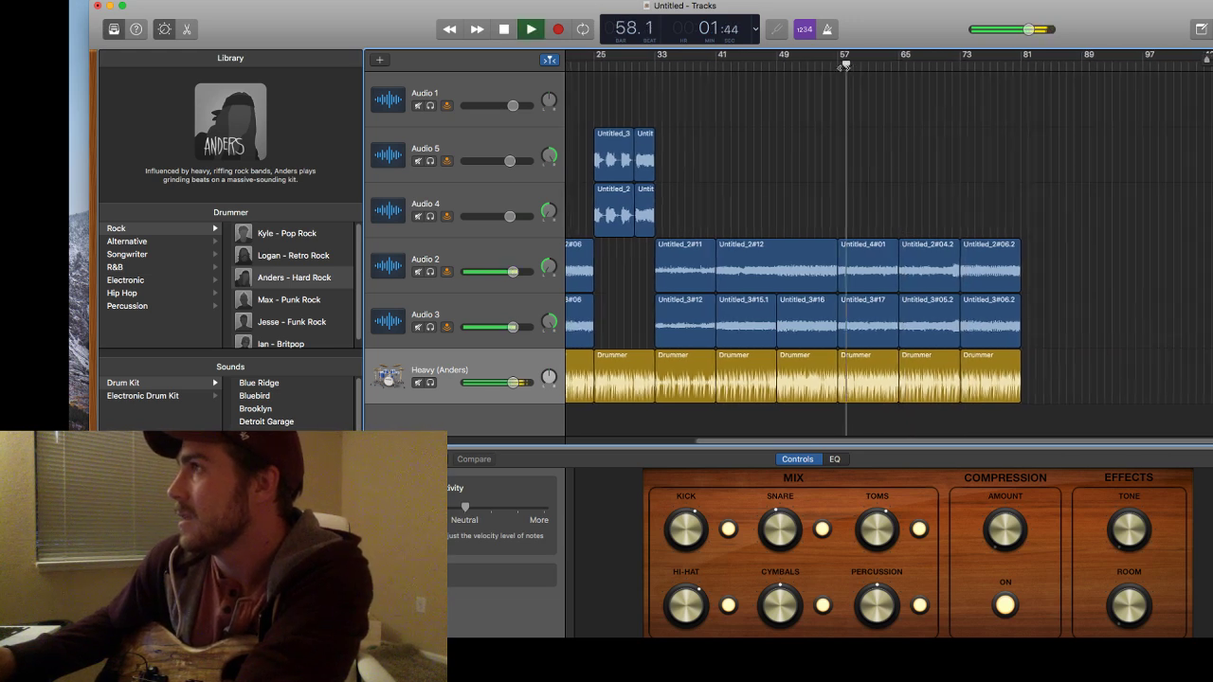
{"action": "key", "text": "space"}
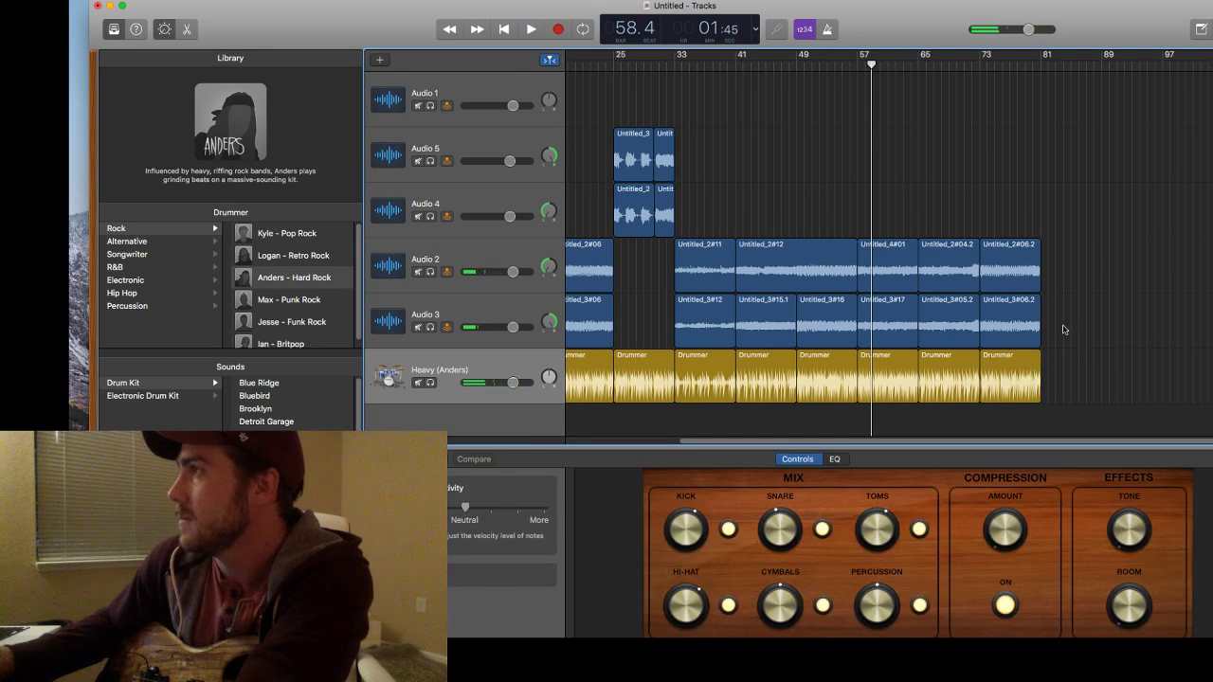
Delete the pasted Audio 2, Audio 3 and drummer regions from bar 73 onward.
{"action": "left_click_drag", "start_coordinate": [1063, 330], "coordinate": [1012, 241]}
{"action": "key", "text": "Delete"}
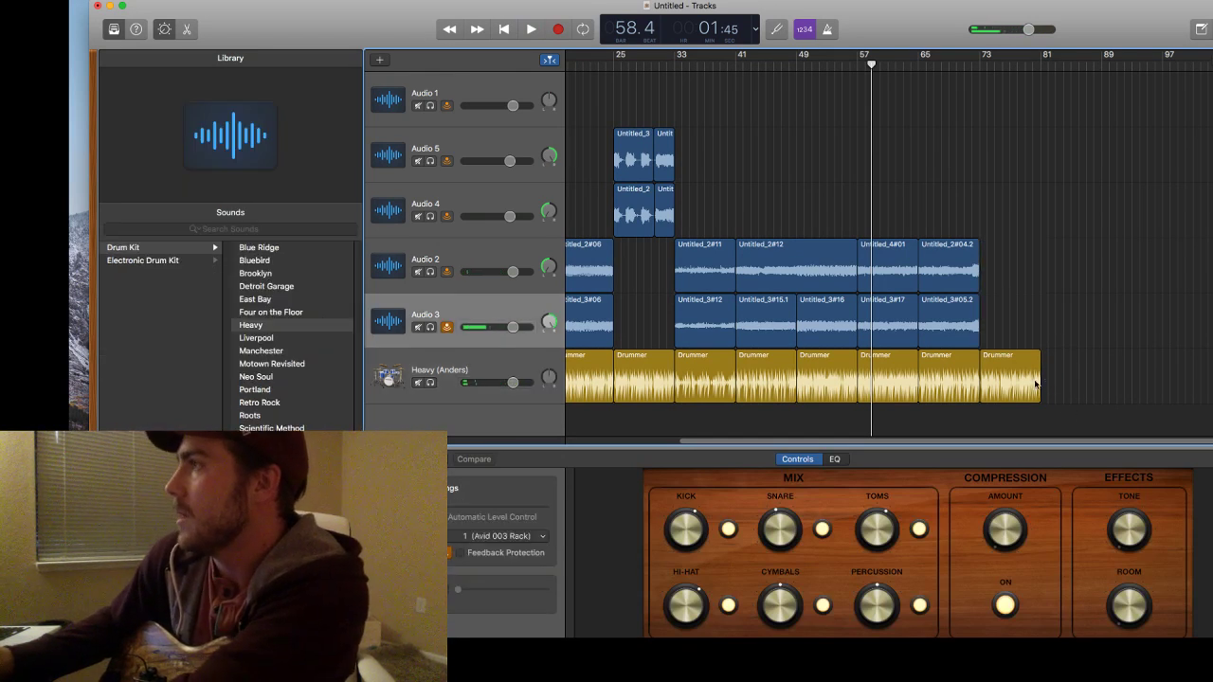
{"action": "left_click_drag", "start_coordinate": [1036, 383], "coordinate": [1098, 373]}
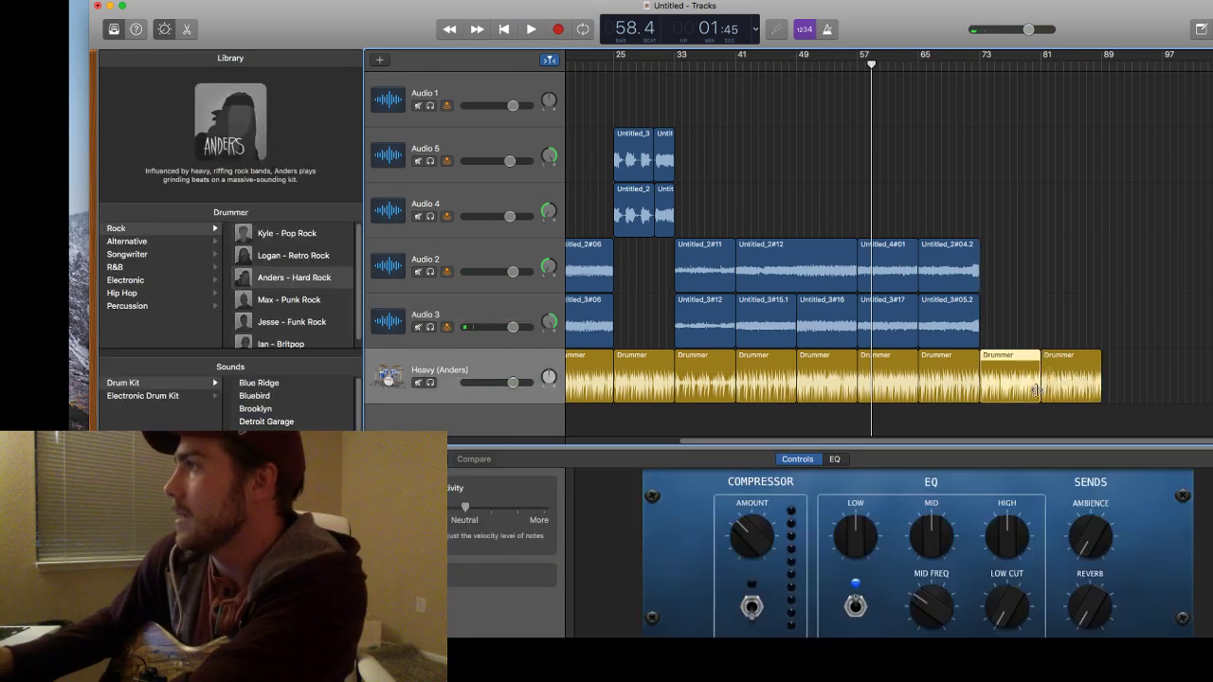
{"action": "key", "text": "Delete"}
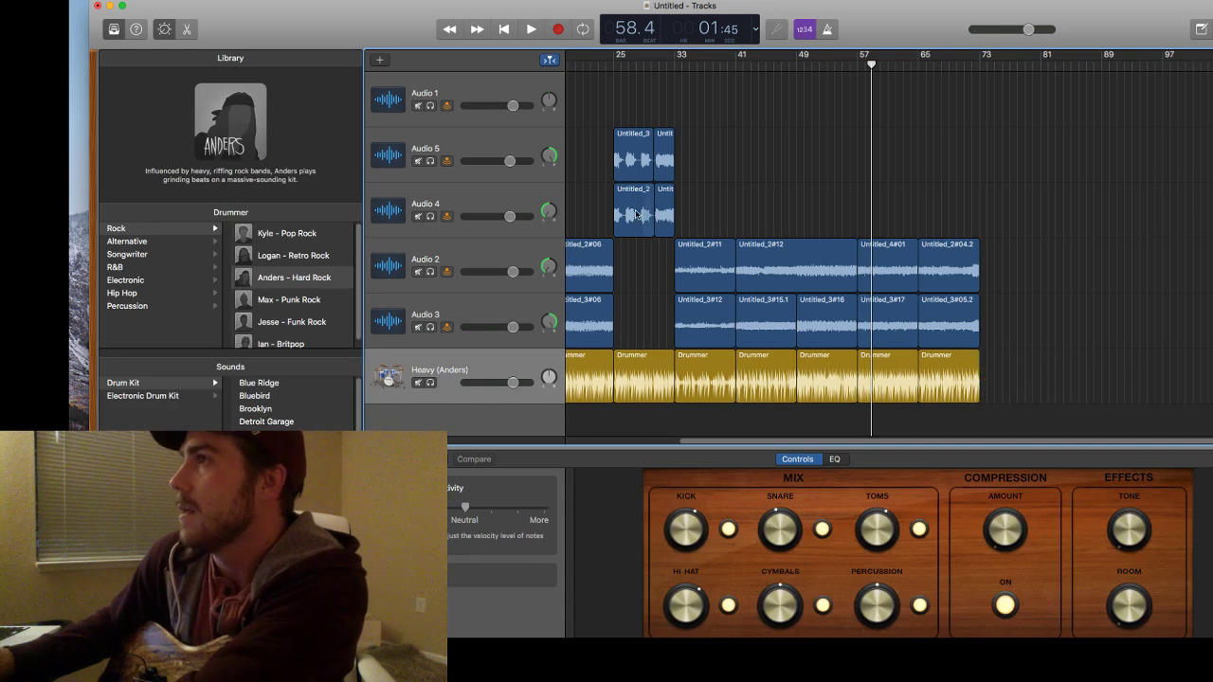
Play the passage around bar 33 to audition its drum pattern.
{"action": "left_click", "coordinate": [676, 63]}
{"action": "key", "text": "space"}
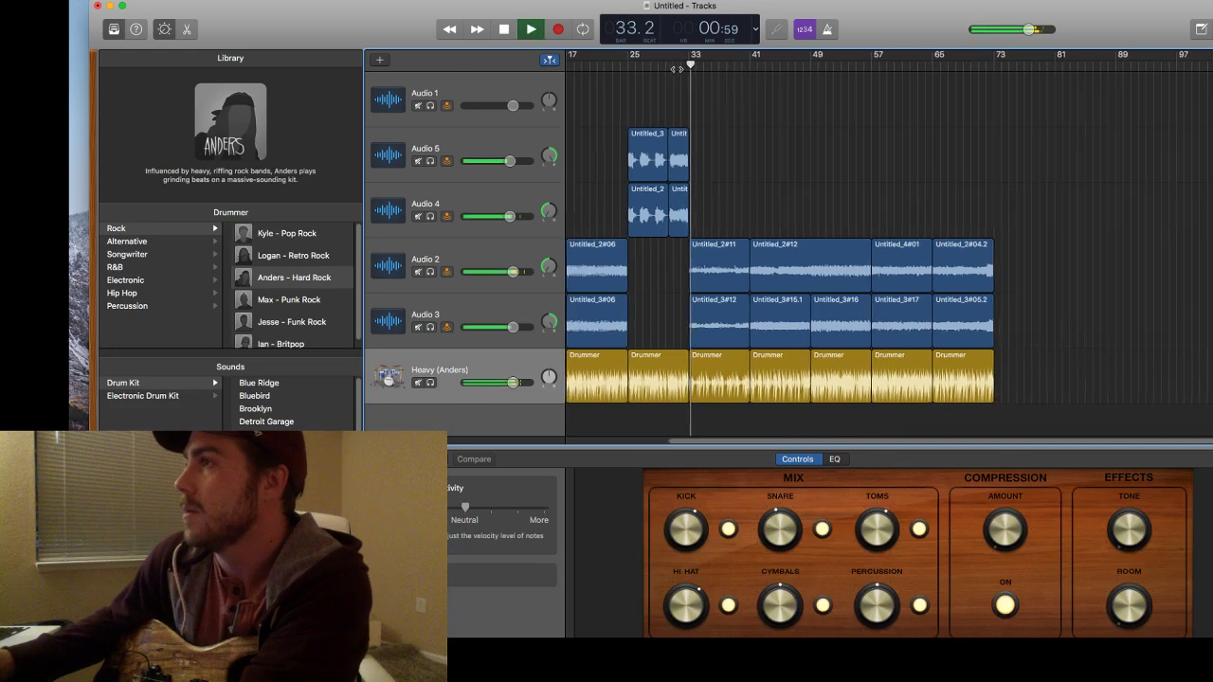
{"action": "scroll", "coordinate": [712, 192], "scroll_direction": "left", "scroll_amount": 2}
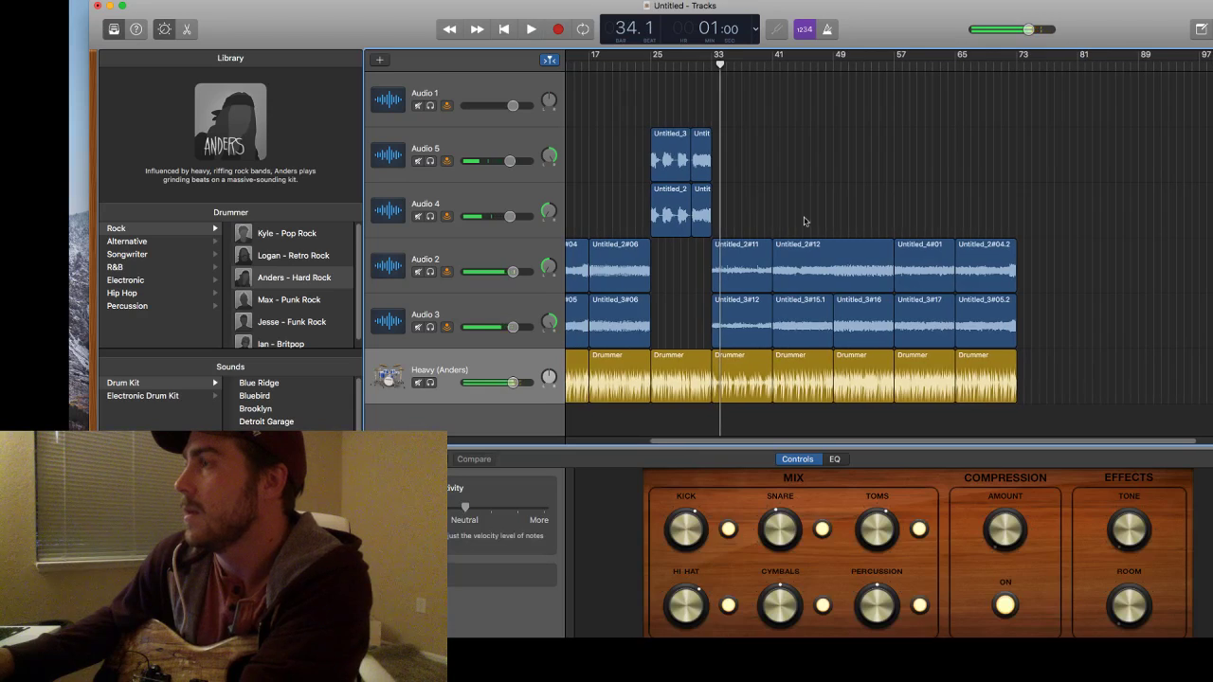
Copy the drummer region at bar 33 and paste it twice in a row to fill bars 73 to 89.
{"action": "left_click", "coordinate": [755, 378]}
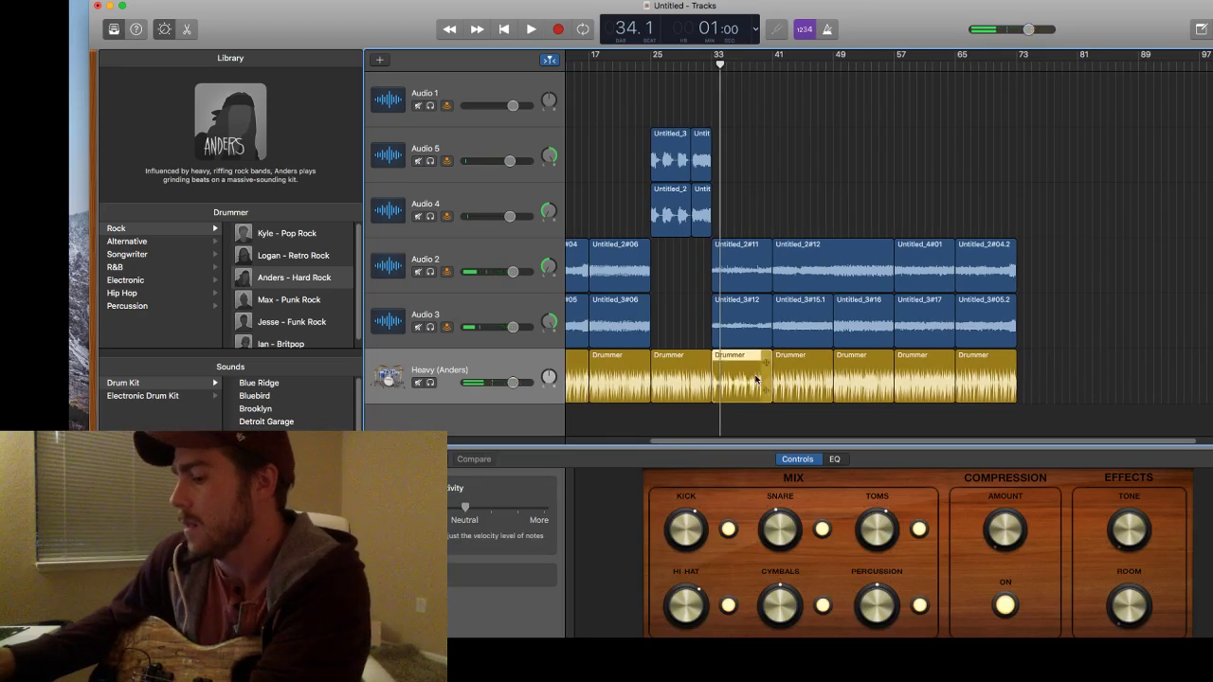
{"action": "left_click", "coordinate": [1016, 67]}
{"action": "key", "text": "Right"}
{"action": "key", "text": "Right"}
{"action": "key", "text": "Right"}
{"action": "key", "text": "Right"}
{"action": "key", "text": "Right"}
{"action": "key", "text": "Right"}
{"action": "key", "text": "Right"}
{"action": "key", "text": "Right"}
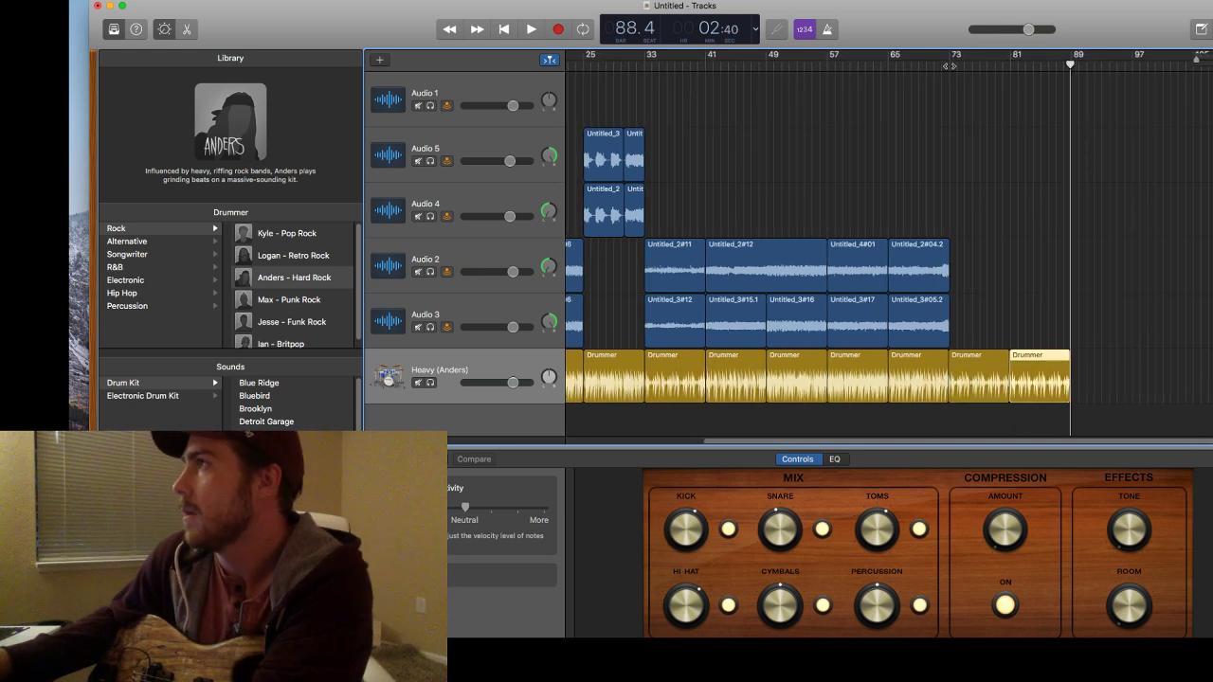
Try to record a guitar take on Audio 2 from bar 73 to about bar 81.
{"action": "key", "text": "space"}
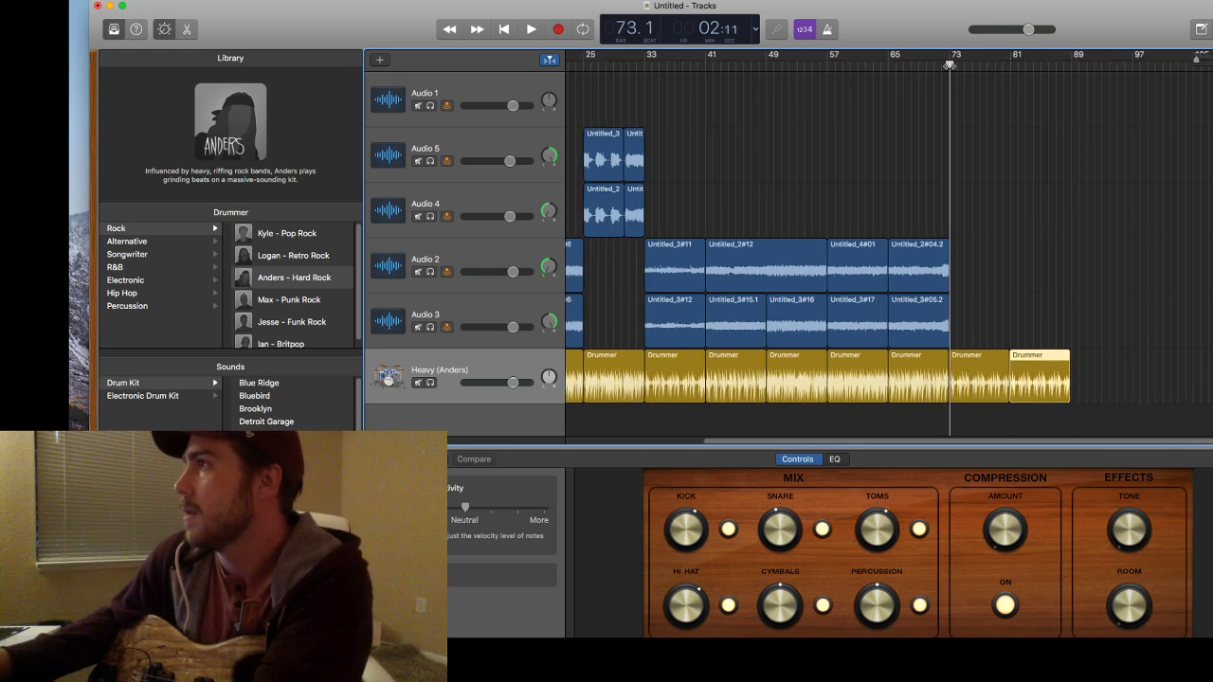
{"action": "left_click", "coordinate": [448, 250]}
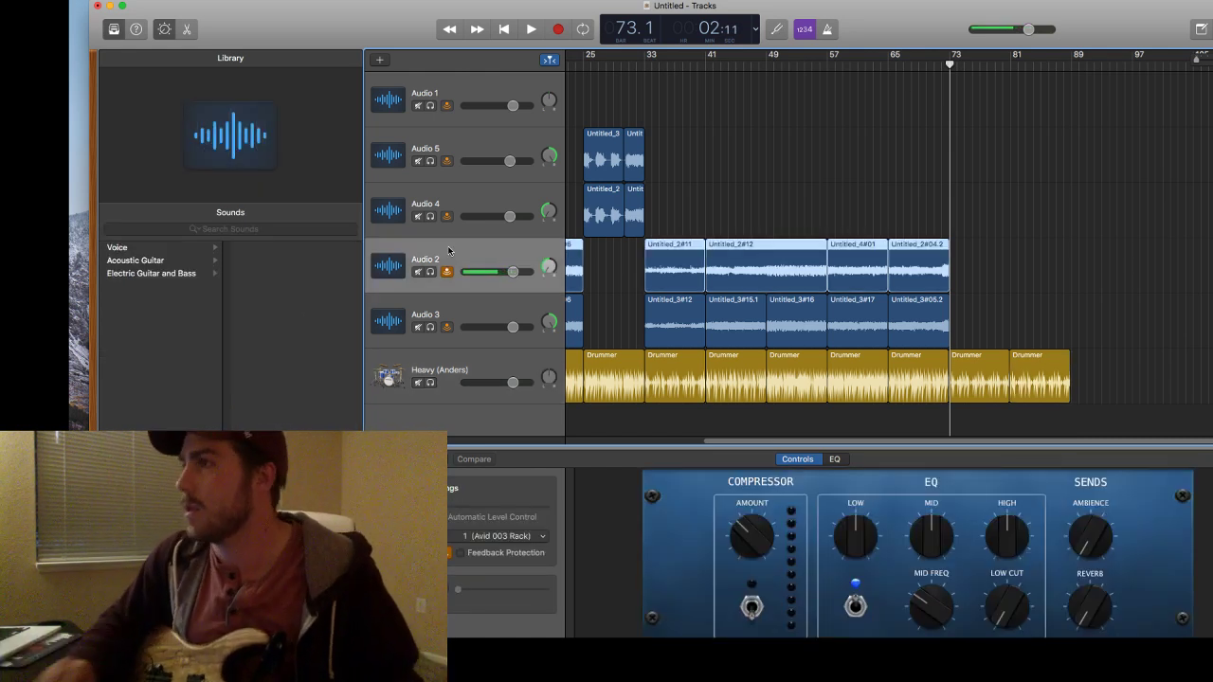
{"action": "left_click", "coordinate": [560, 30]}
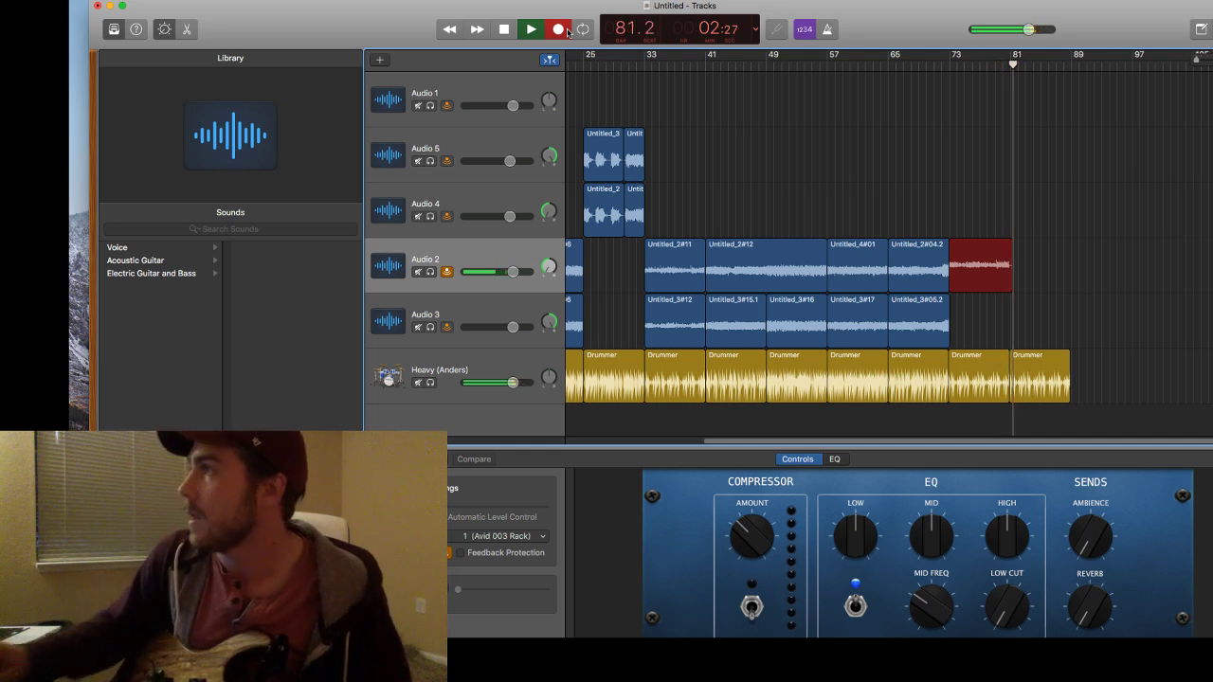
{"action": "key", "text": "space"}
{"action": "key", "text": "super+z"}
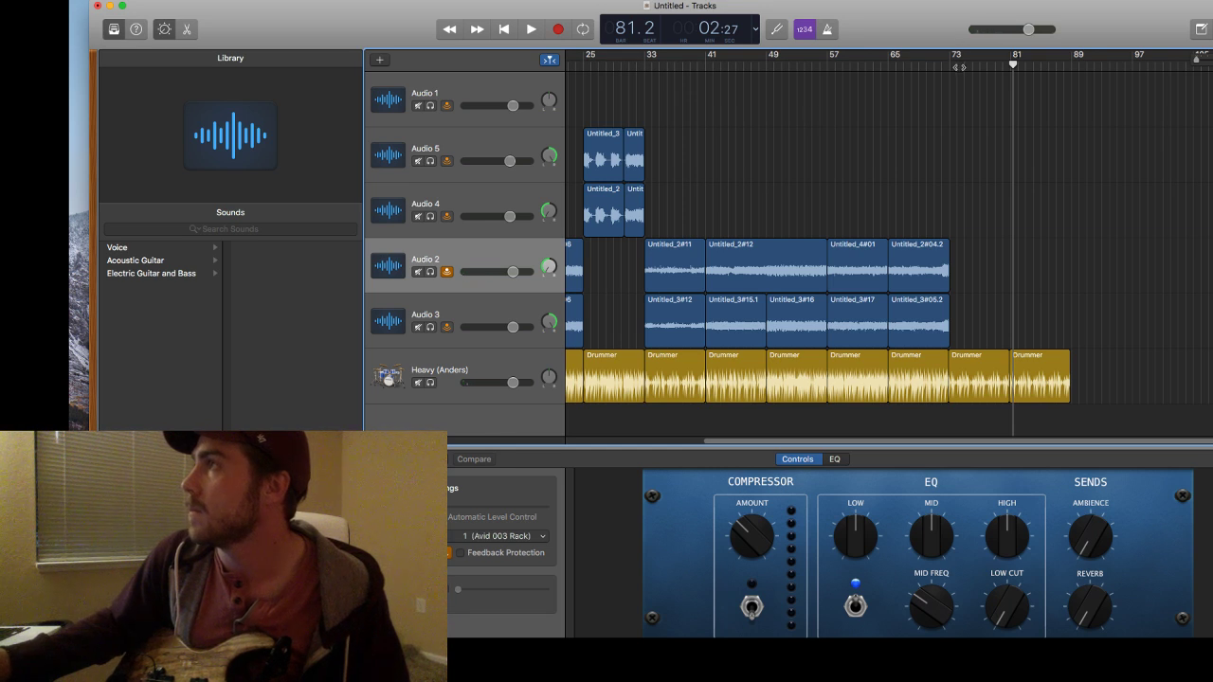
Record a guitar take on Audio 2 from bar 73 to about bar 89.
{"action": "left_click", "coordinate": [949, 67]}
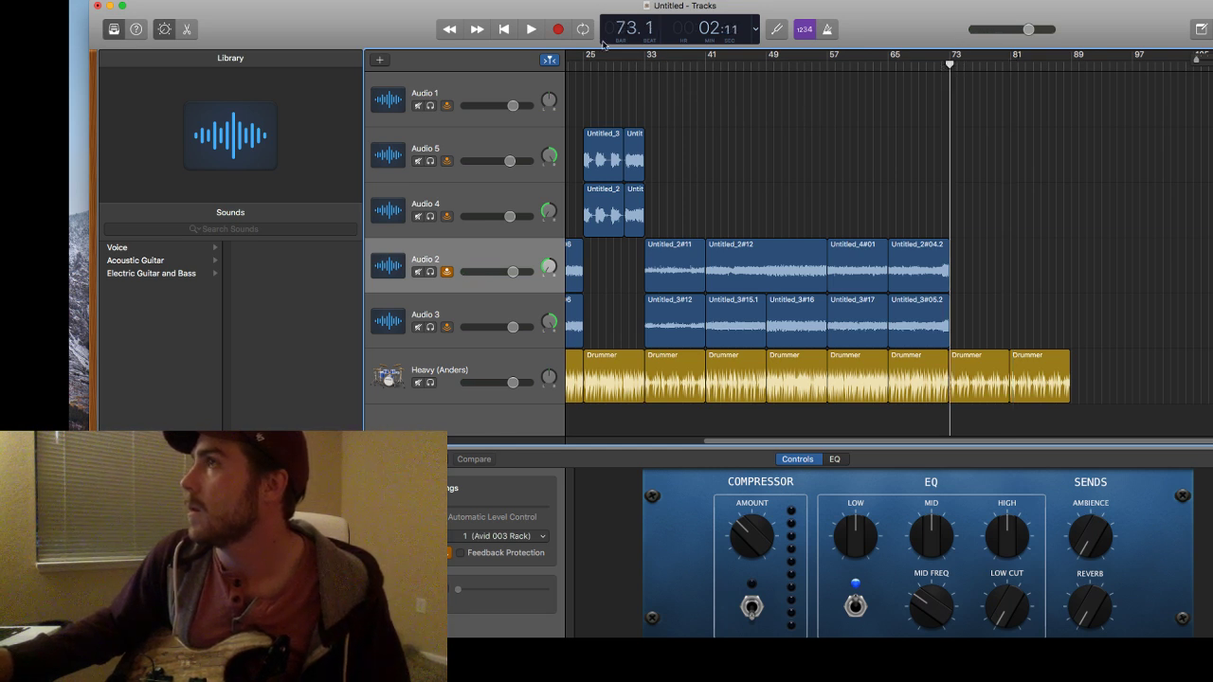
{"action": "left_click", "coordinate": [565, 30]}
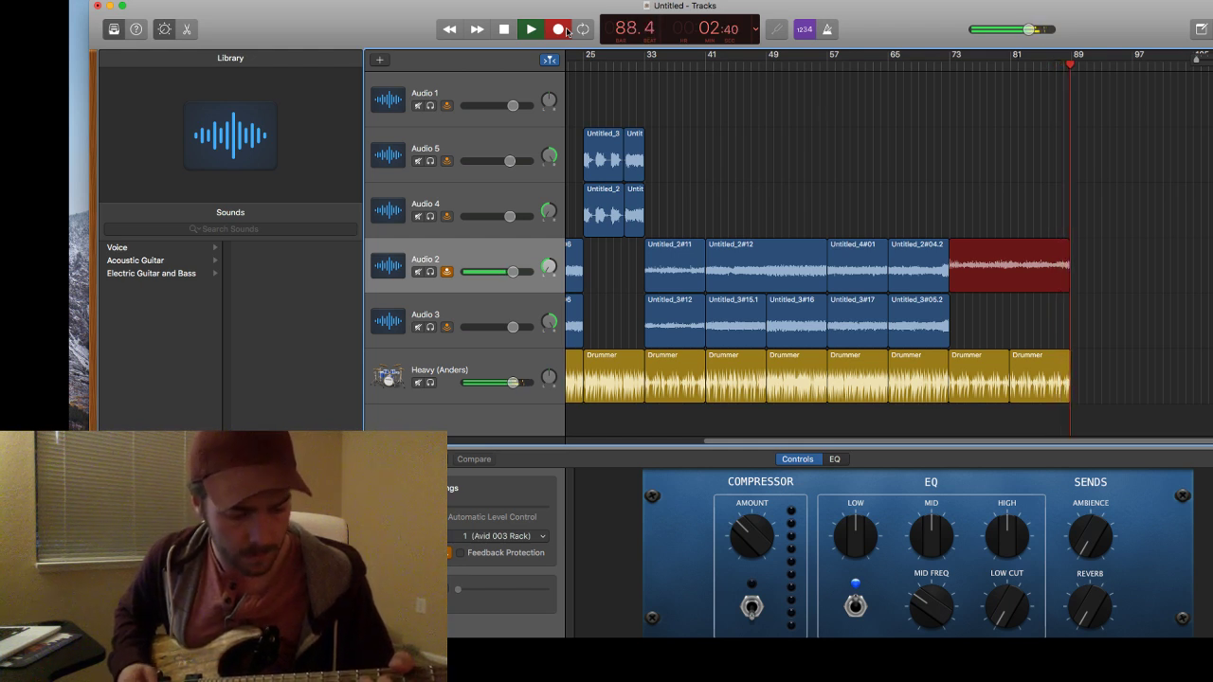
{"action": "key", "text": "space"}
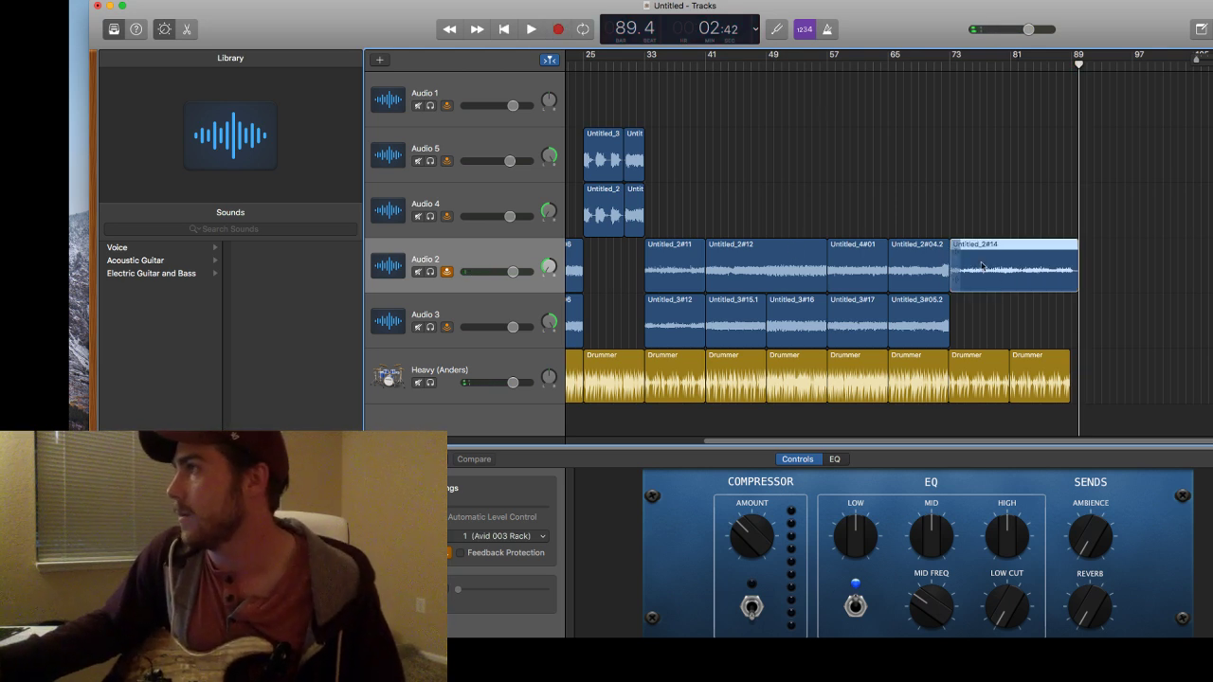
Record the doubled guitar part over the Audio 2 take from bar 73 to about bar 89 and move the new region to Audio 3.
{"action": "left_click", "coordinate": [950, 66]}
{"action": "left_click_drag", "start_coordinate": [950, 68], "coordinate": [949, 67]}
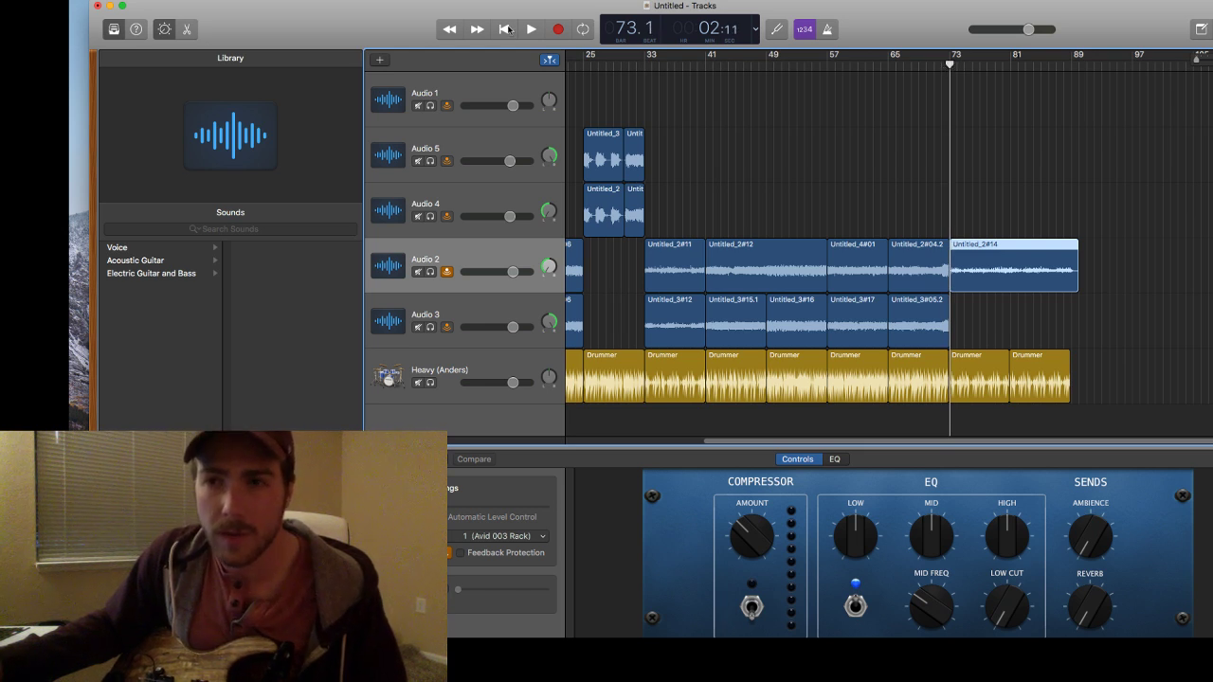
{"action": "left_click", "coordinate": [557, 29]}
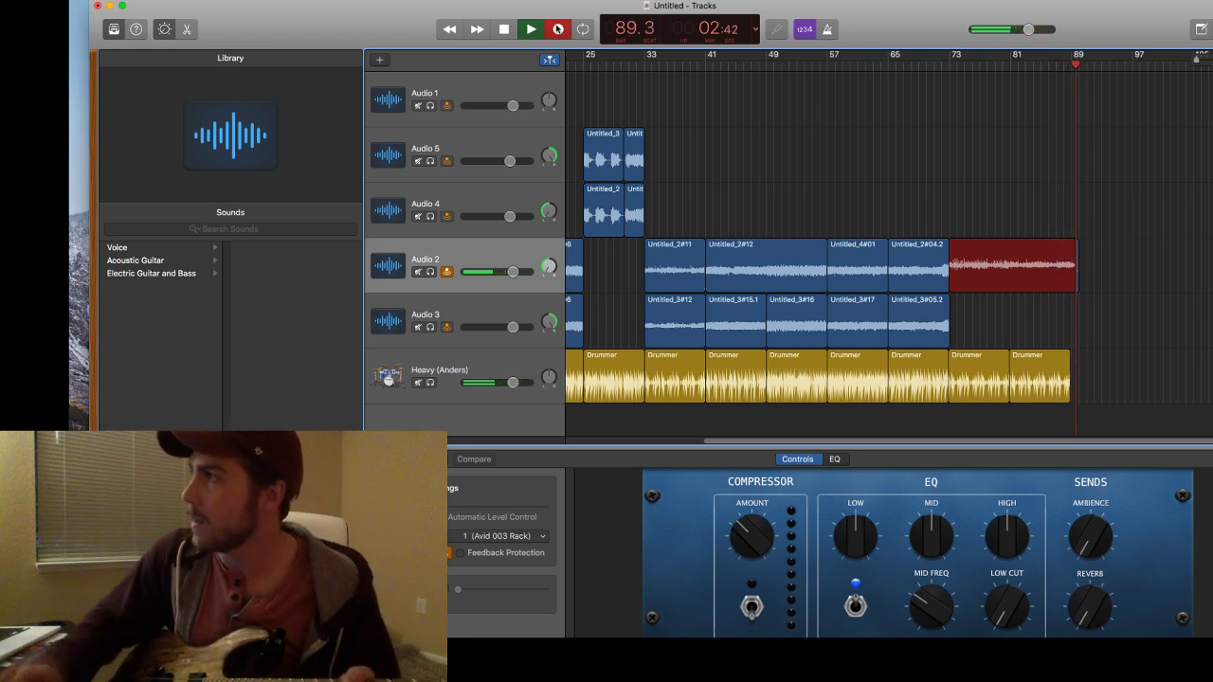
{"action": "key", "text": "space"}
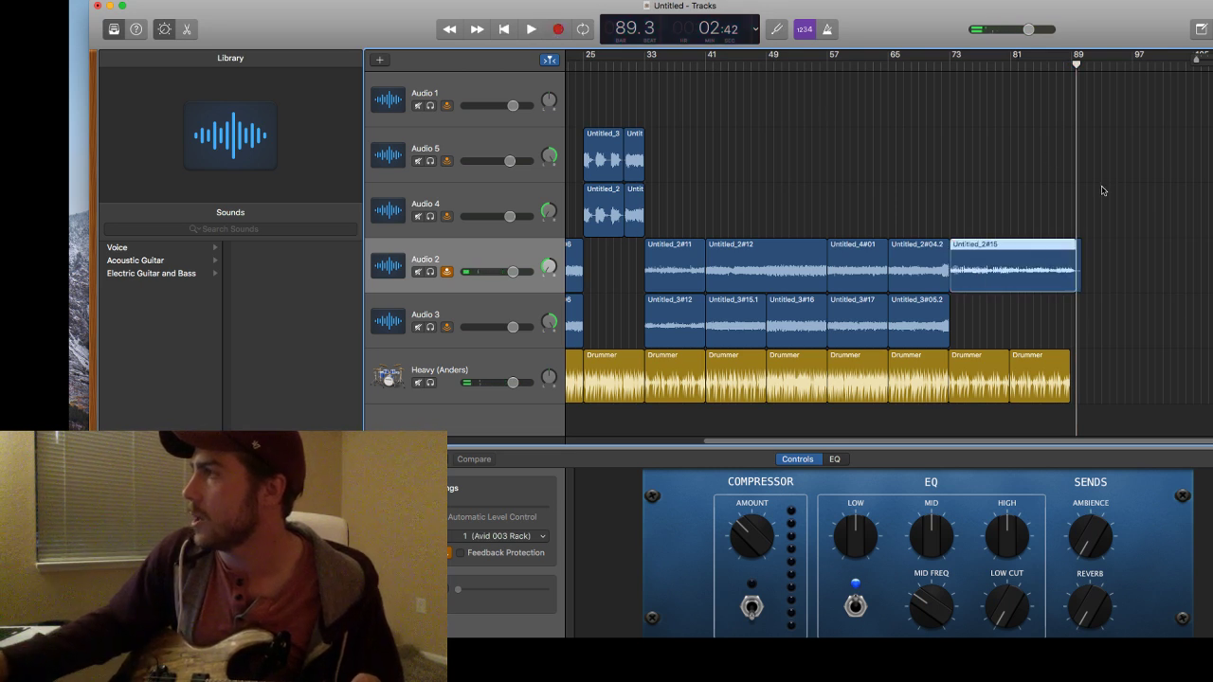
{"action": "left_click_drag", "start_coordinate": [1016, 249], "coordinate": [1027, 297]}
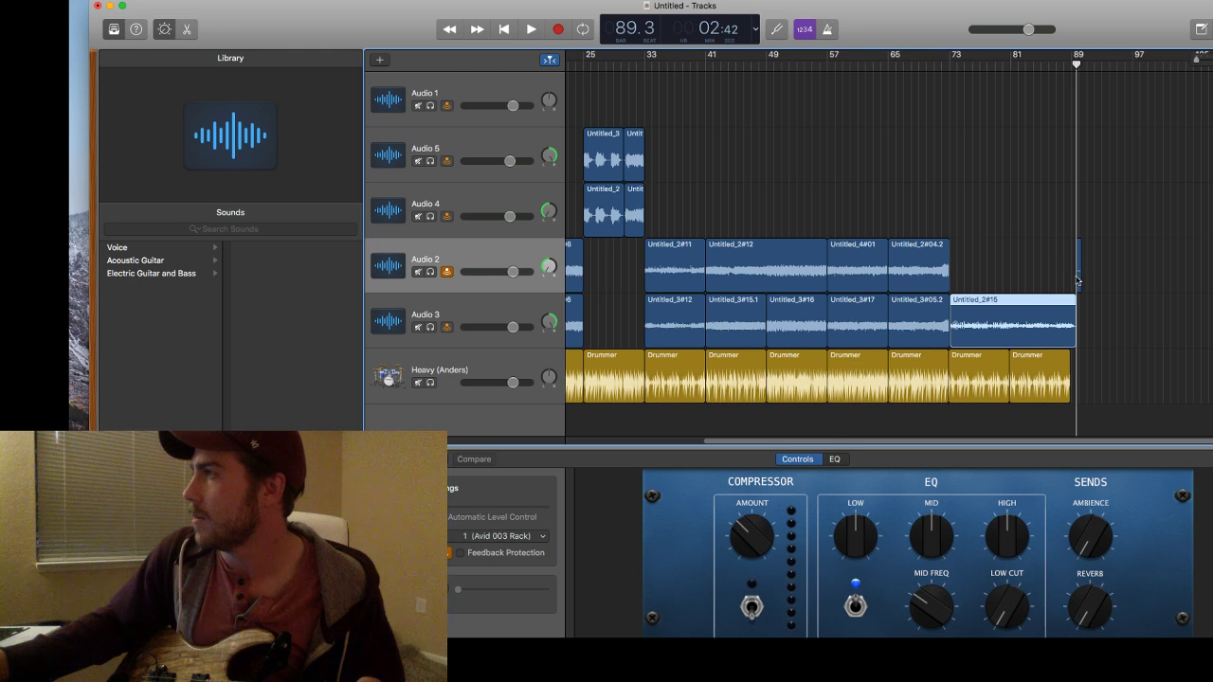
Extend the start of the leftover first-take region on Audio 2 back to bar 73 to restore the full take.
{"action": "key", "text": "super+Right"}
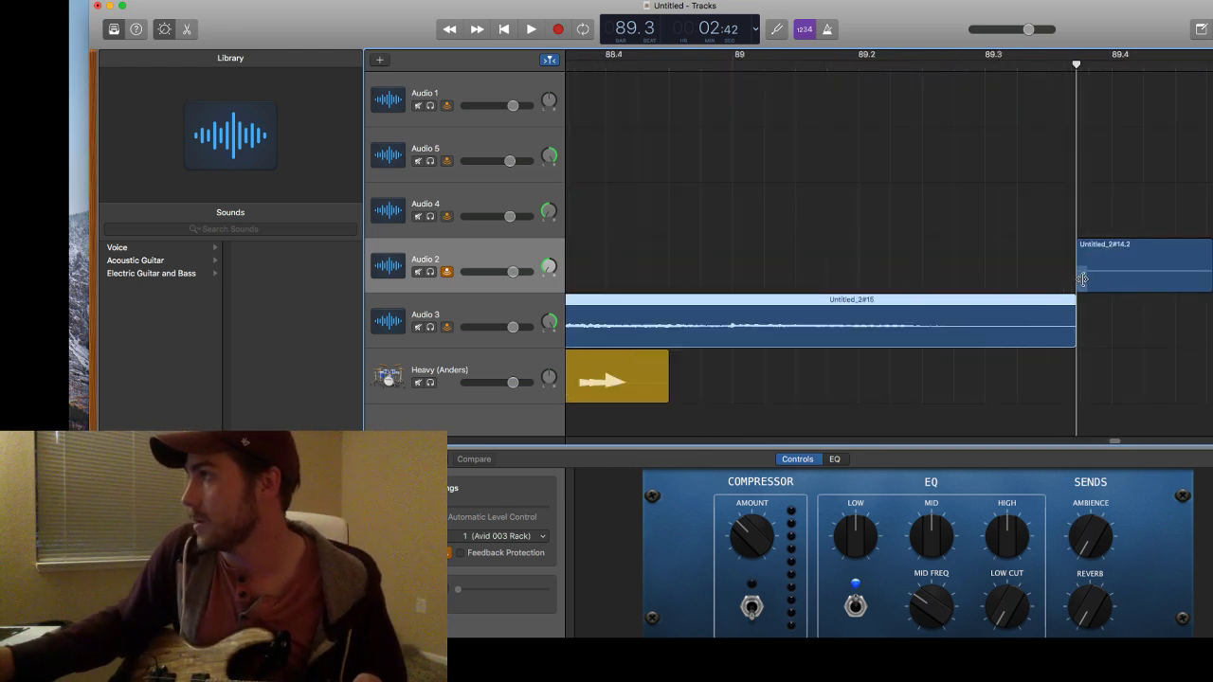
{"action": "left_click_drag", "start_coordinate": [1082, 279], "coordinate": [684, 277]}
{"action": "key", "text": "super+Left"}
{"action": "key", "text": "super+Left"}
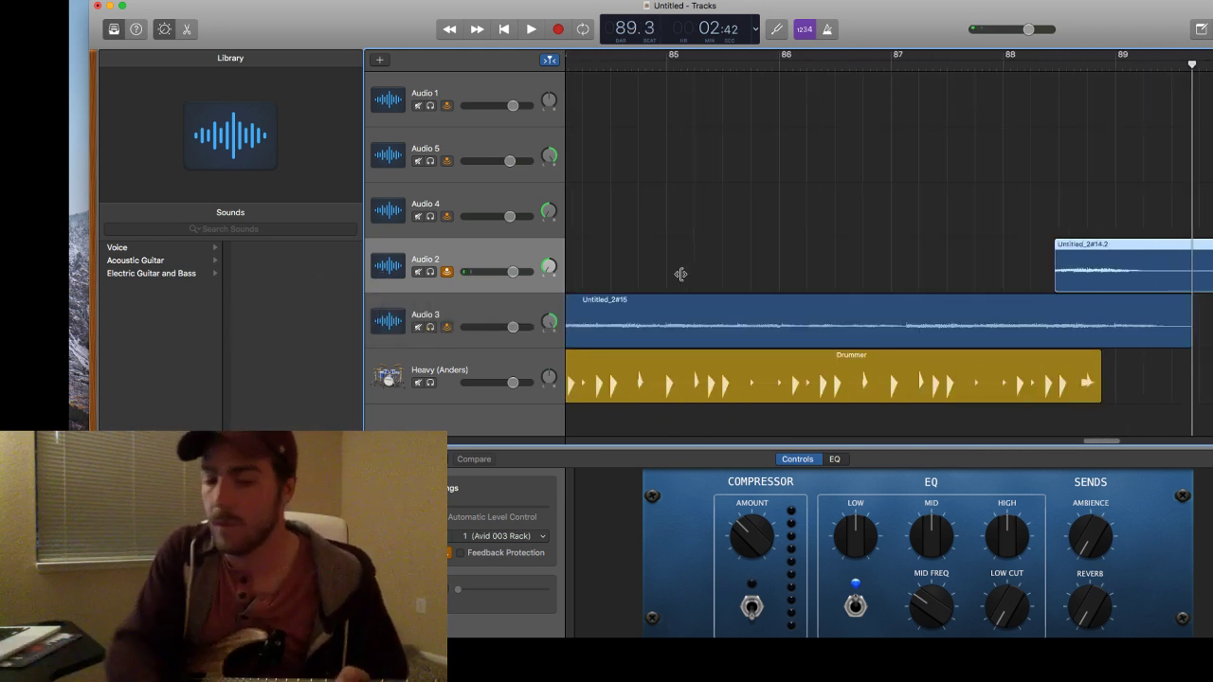
{"action": "key", "text": "super+Left"}
{"action": "key", "text": "super+Left"}
{"action": "key", "text": "super+Left"}
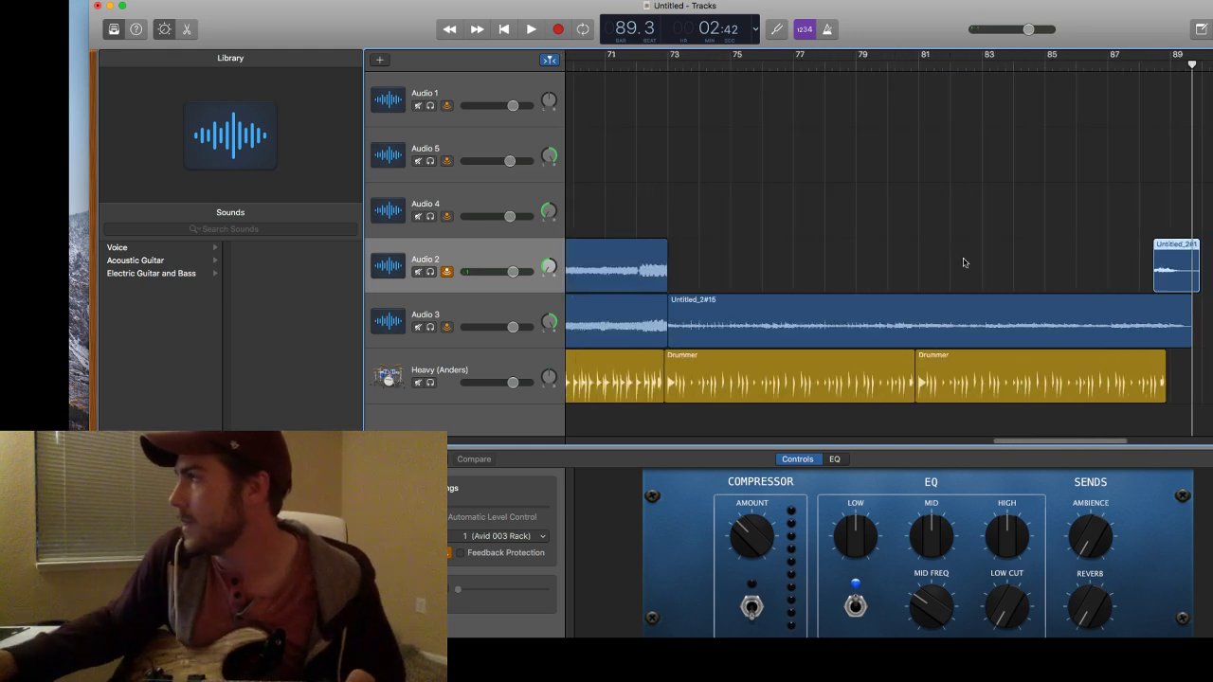
{"action": "left_click_drag", "start_coordinate": [1158, 277], "coordinate": [672, 284]}
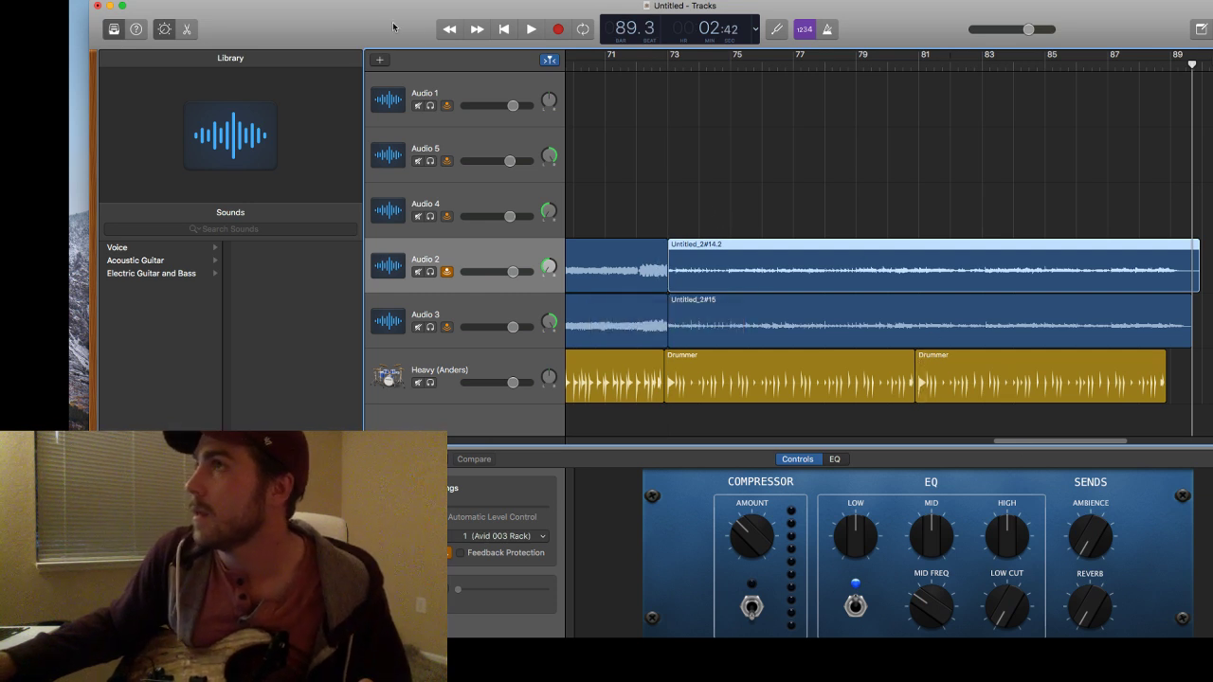
Play the whole song from the beginning to about bar 89.
{"action": "left_click", "coordinate": [510, 34]}
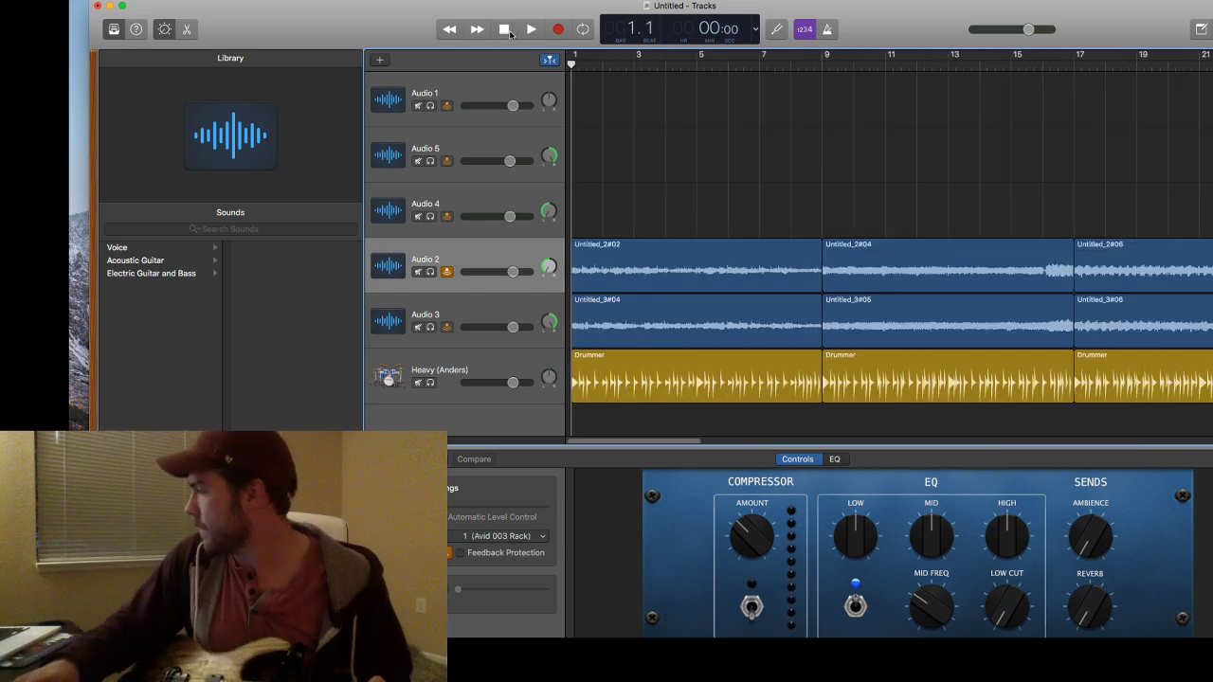
{"action": "key", "text": "space"}
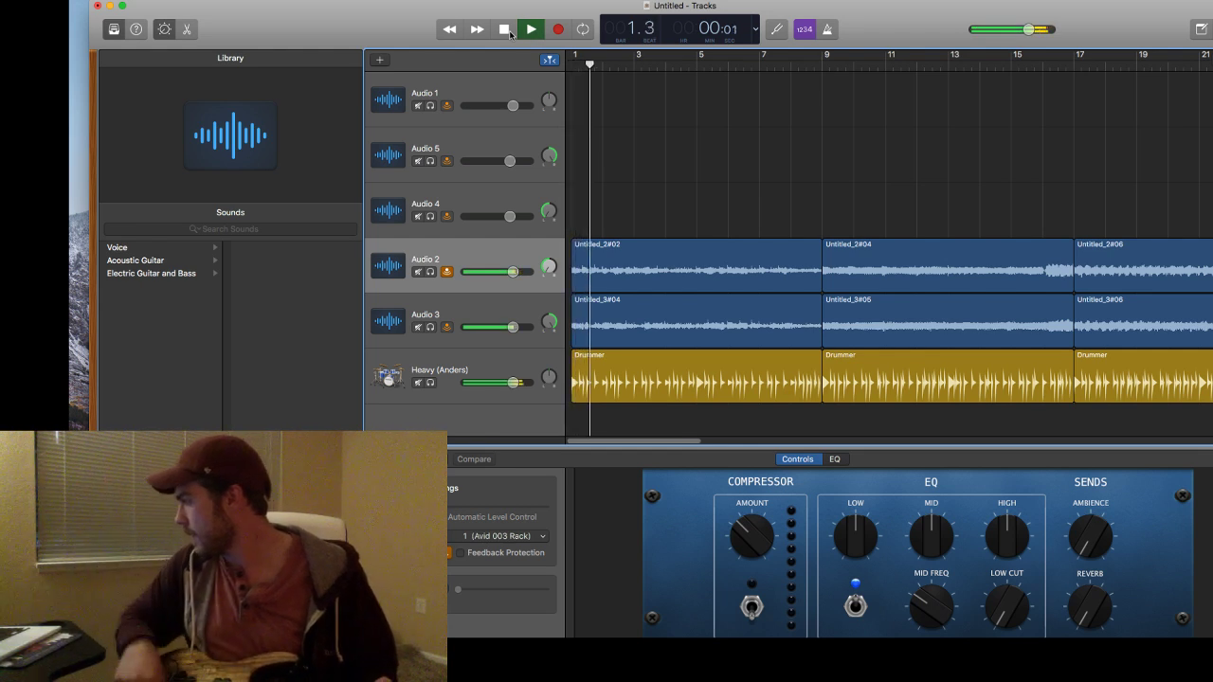
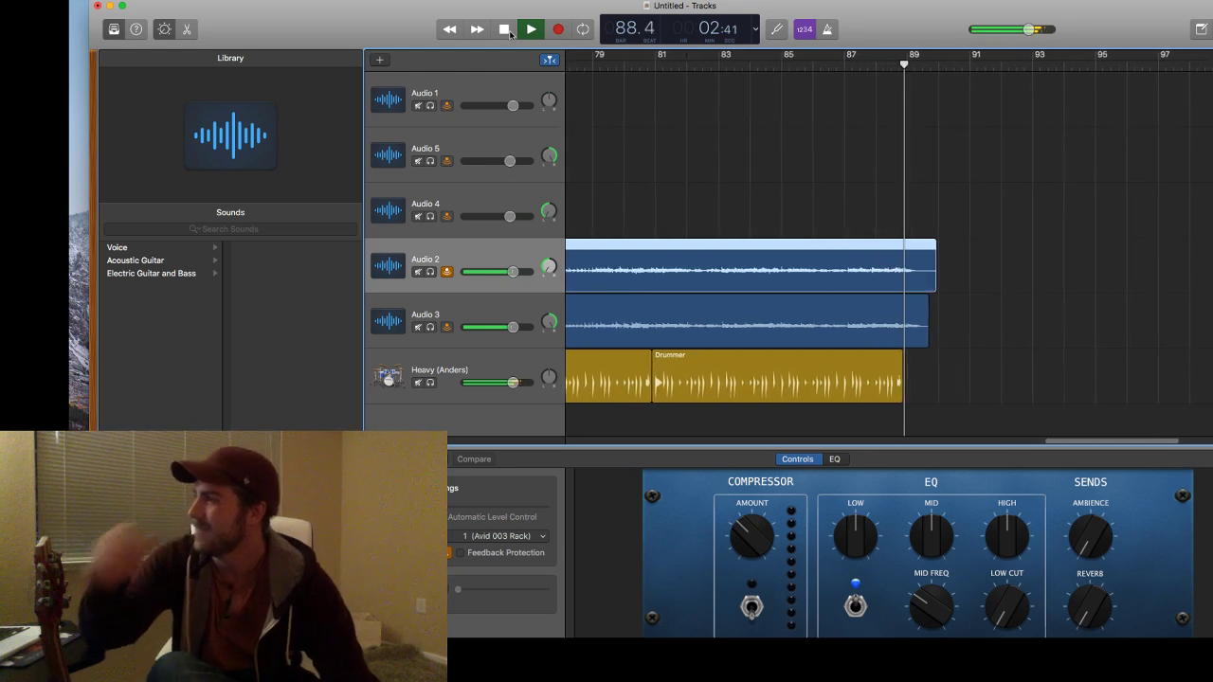
{"action": "left_click", "coordinate": [504, 30]}
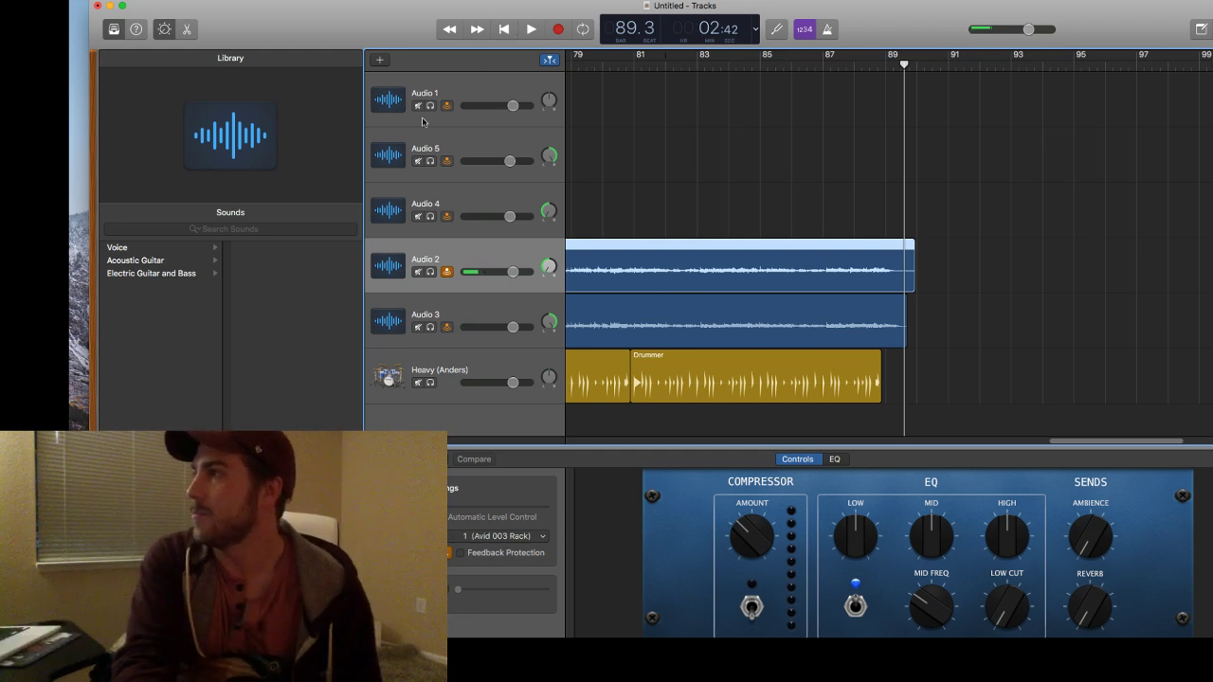
Copy the Audio 4, Audio 5 and drum regions starting at bar 25 and paste them at bar 89.
{"action": "scroll", "coordinate": [733, 202], "scroll_direction": "down", "scroll_amount": 5}
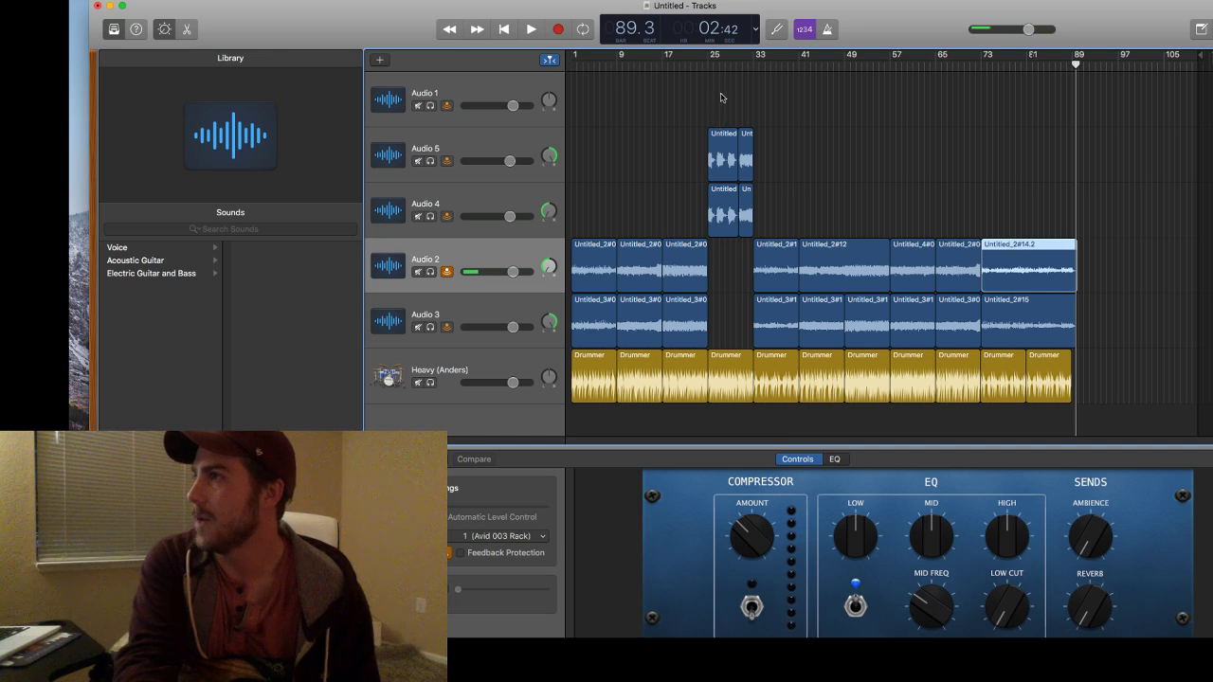
{"action": "left_click_drag", "start_coordinate": [720, 98], "coordinate": [725, 426]}
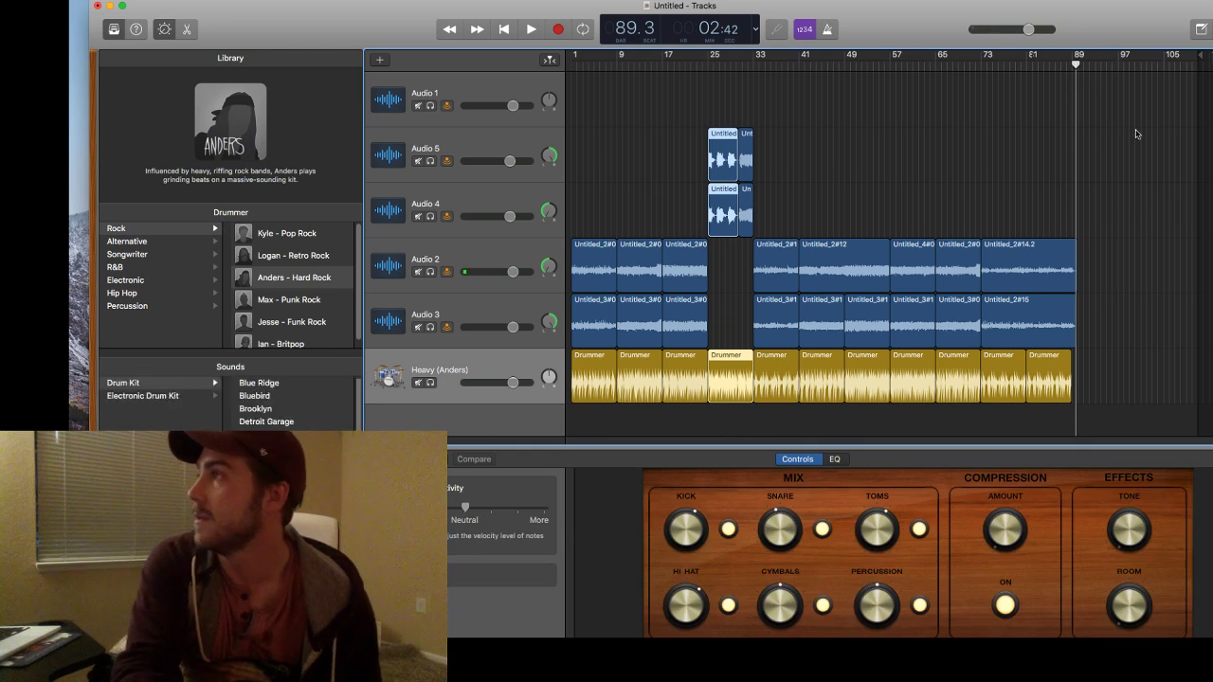
{"action": "left_click_drag", "start_coordinate": [1075, 62], "coordinate": [1071, 61]}
{"action": "key", "text": "super+v"}
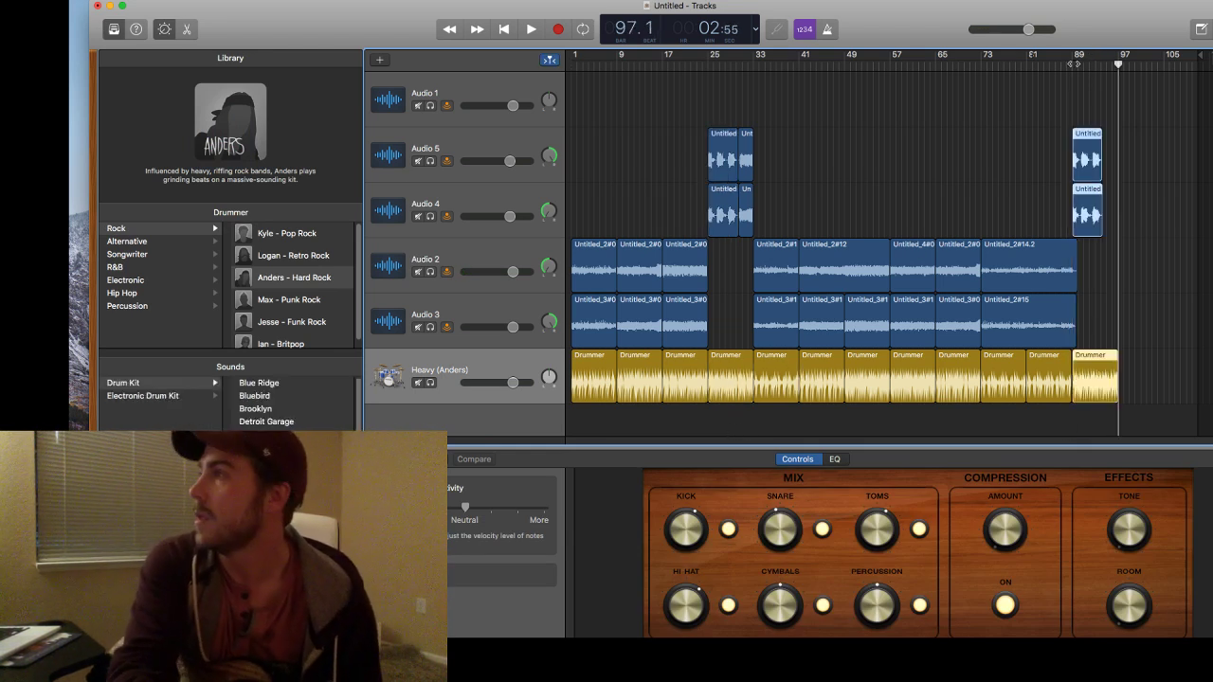
Align the drum regions between bars 73 and 89 with the bar lines and lengthen the bar 65 drum region to 8 bars.
{"action": "scroll", "coordinate": [973, 400], "scroll_direction": "up", "scroll_amount": 6}
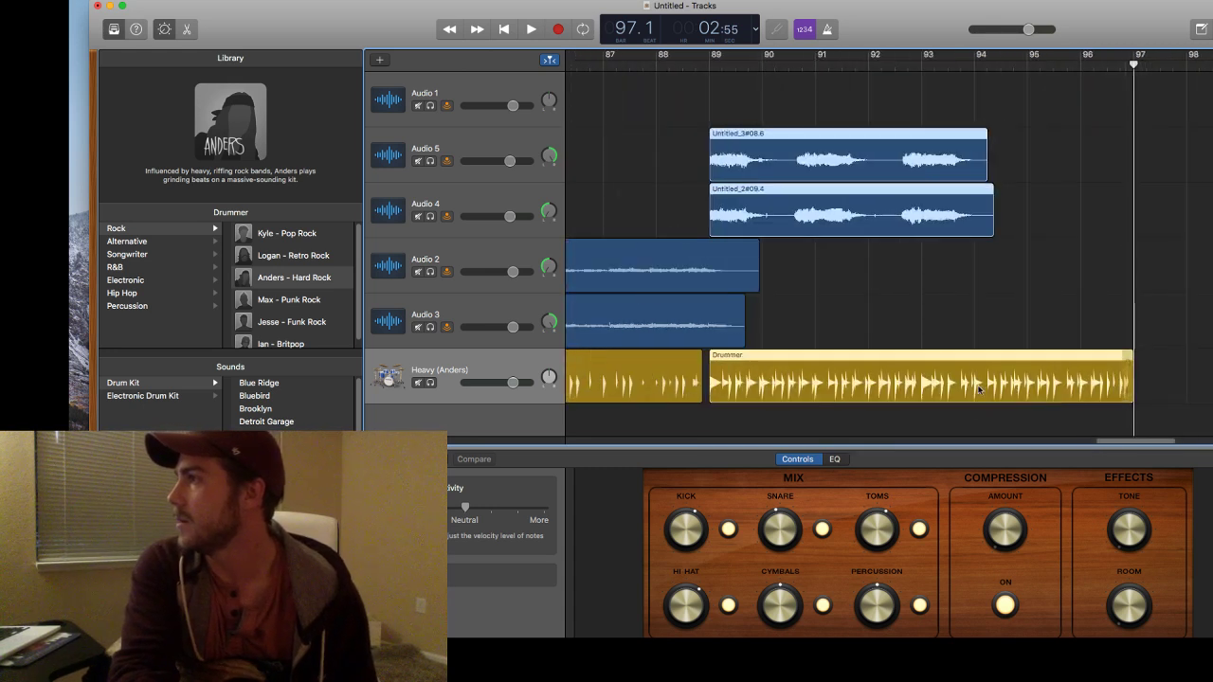
{"action": "scroll", "coordinate": [979, 388], "scroll_direction": "right", "scroll_amount": 3}
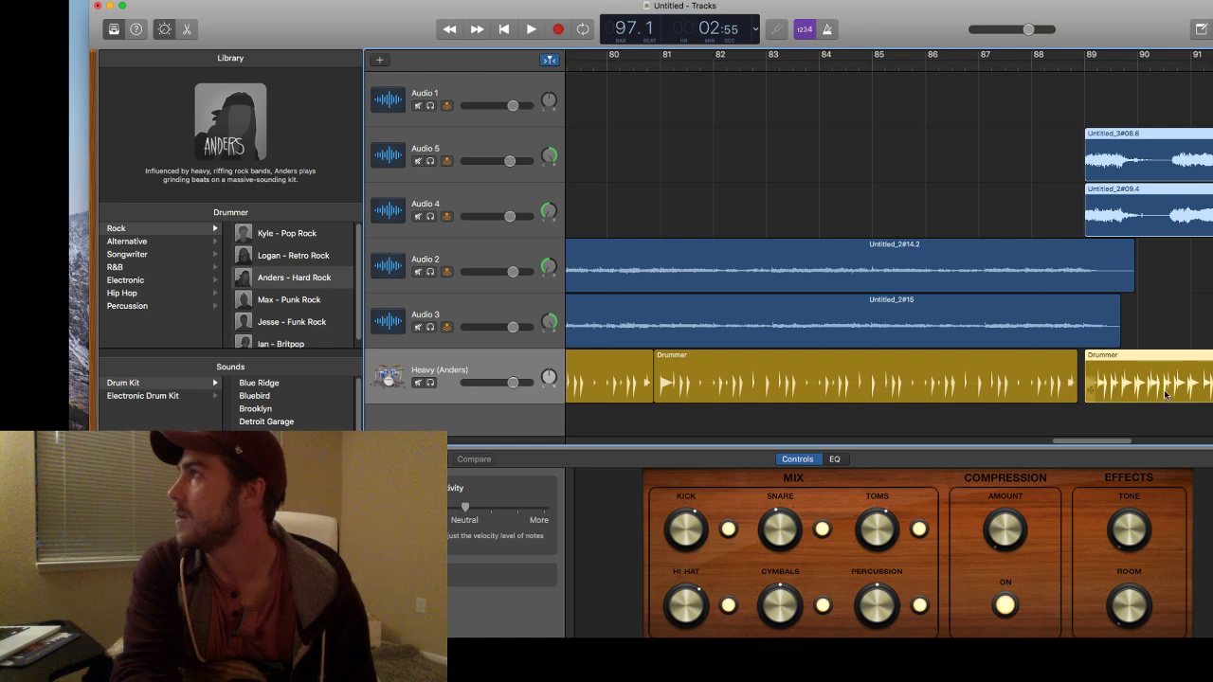
{"action": "left_click_drag", "start_coordinate": [1069, 393], "coordinate": [1080, 393]}
{"action": "scroll", "coordinate": [1079, 393], "scroll_direction": "left", "scroll_amount": 10}
{"action": "scroll", "coordinate": [1078, 393], "scroll_direction": "left", "scroll_amount": 6}
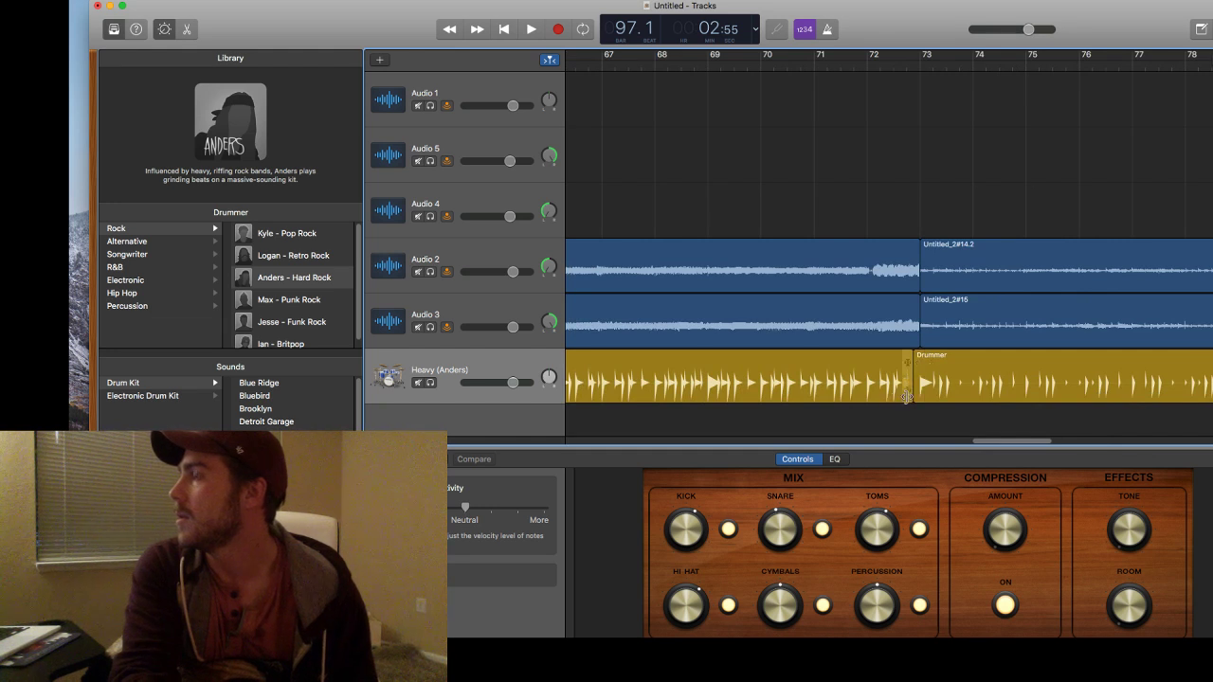
{"action": "left_click_drag", "start_coordinate": [940, 388], "coordinate": [919, 388]}
{"action": "left_click", "coordinate": [911, 388]}
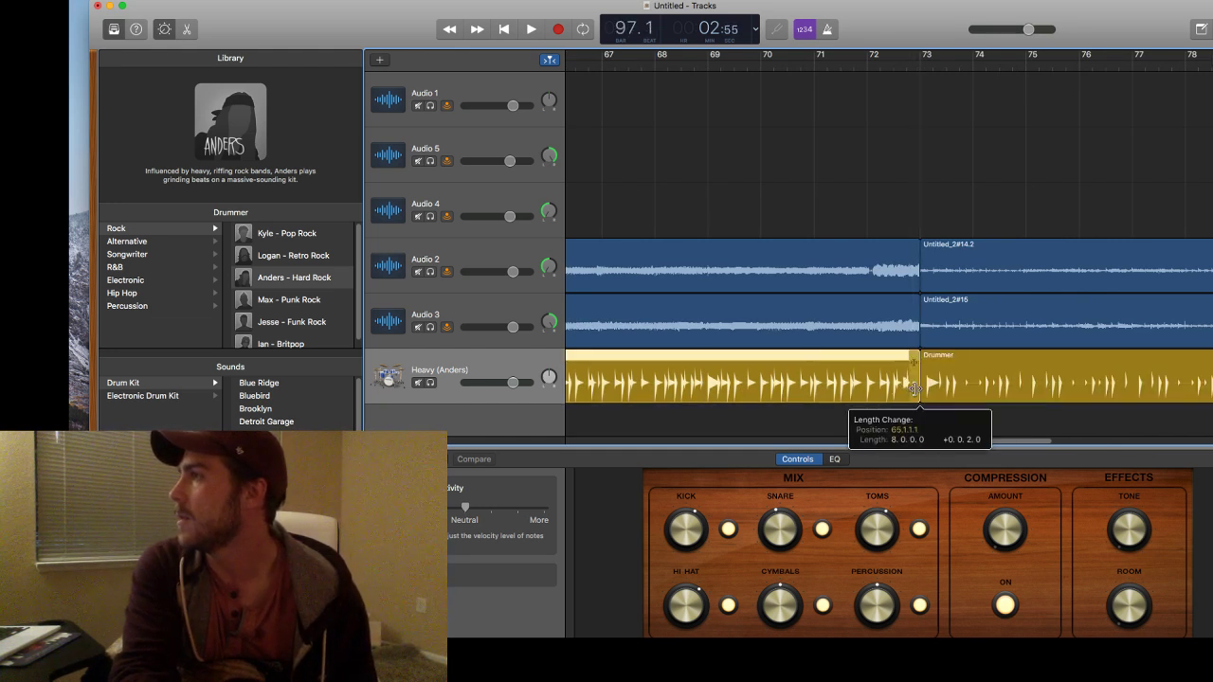
Play back the transition into bar 73 twice to check the adjusted drums.
{"action": "left_click", "coordinate": [867, 59]}
{"action": "key", "text": "space"}
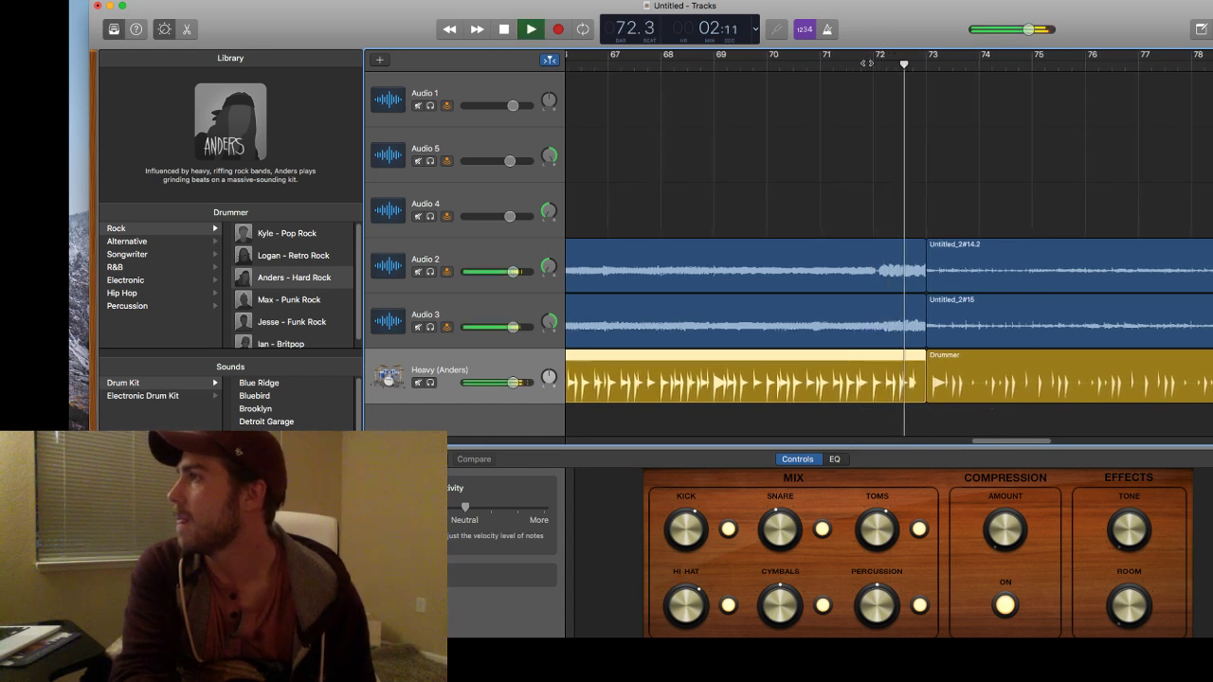
{"action": "key", "text": "space"}
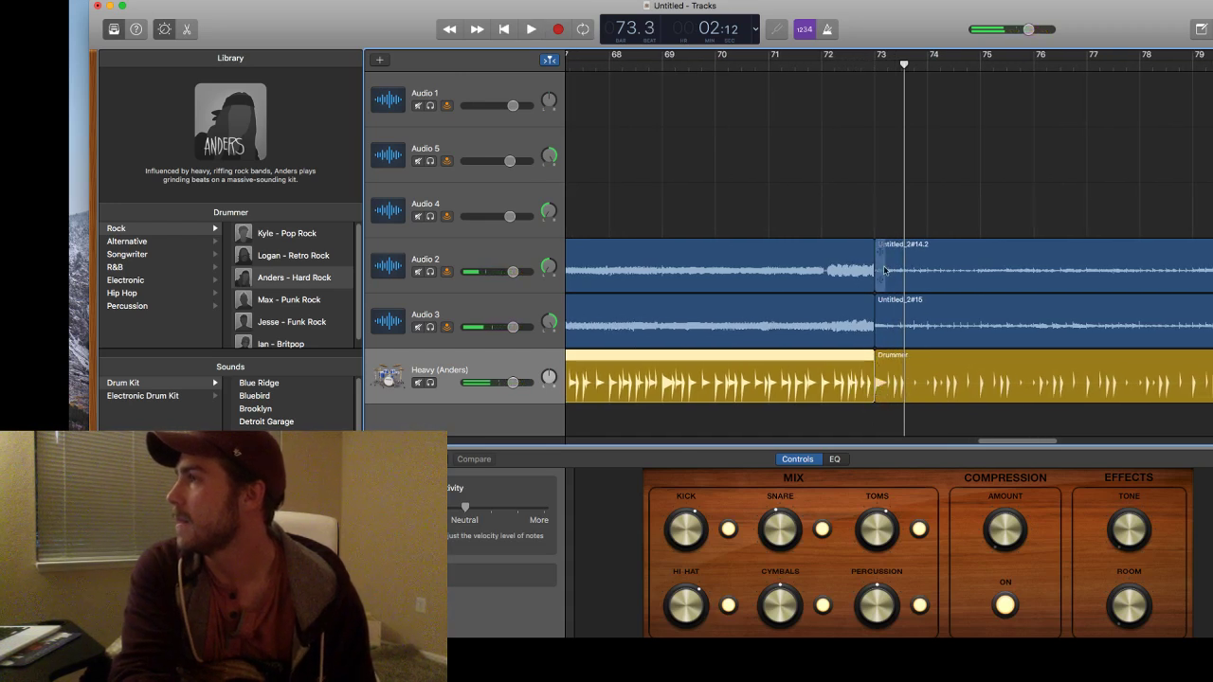
{"action": "left_click", "coordinate": [851, 61]}
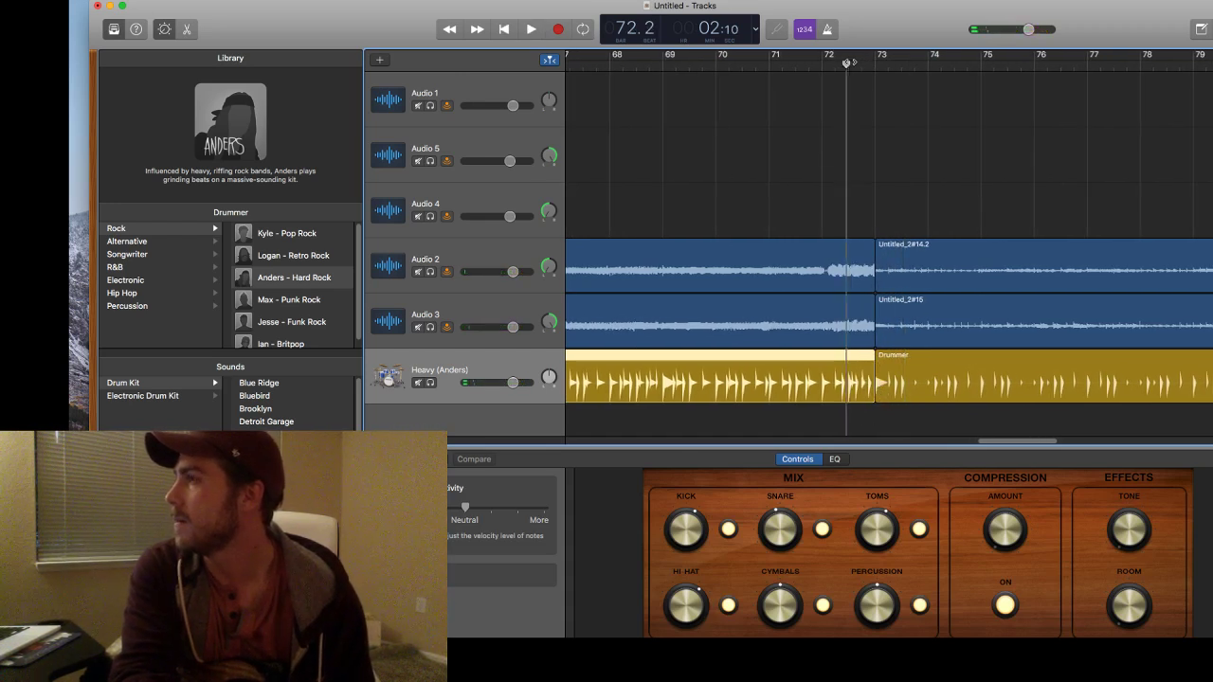
{"action": "key", "text": "space"}
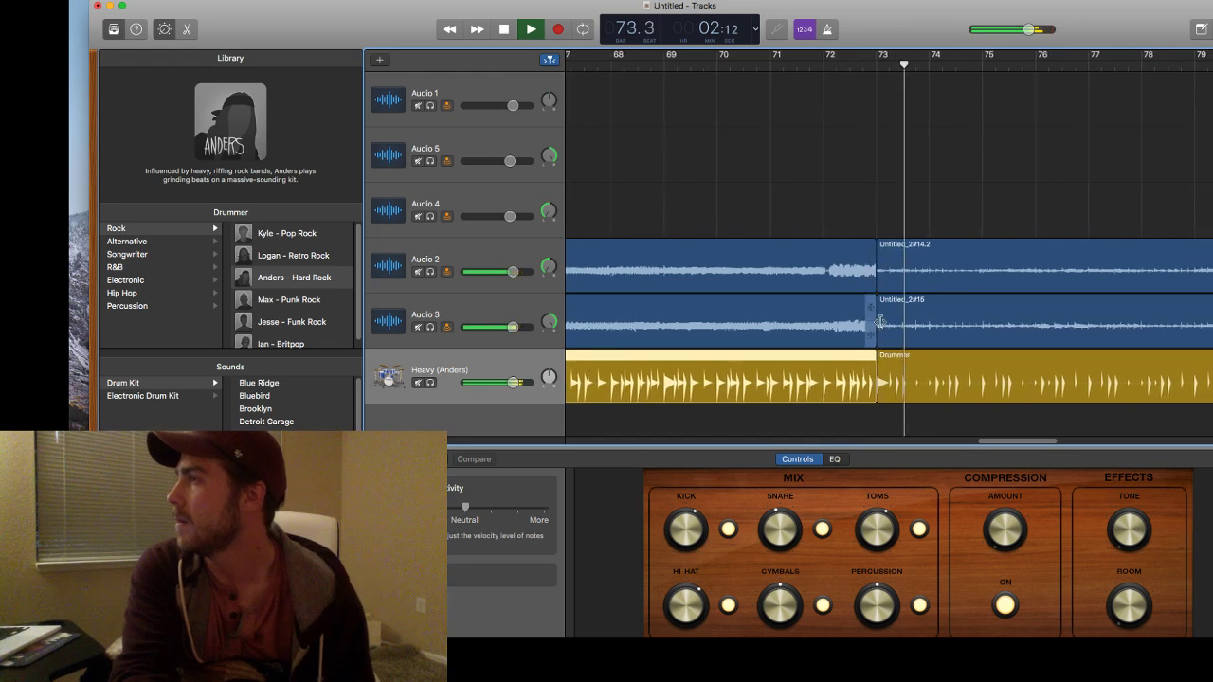
Shorten the drum region starting at bar 89 so that it ends at about bar 93.
{"action": "key", "text": "super+Left"}
{"action": "key", "text": "super+Left"}
{"action": "key", "text": "super+Left"}
{"action": "key", "text": "super+Left"}
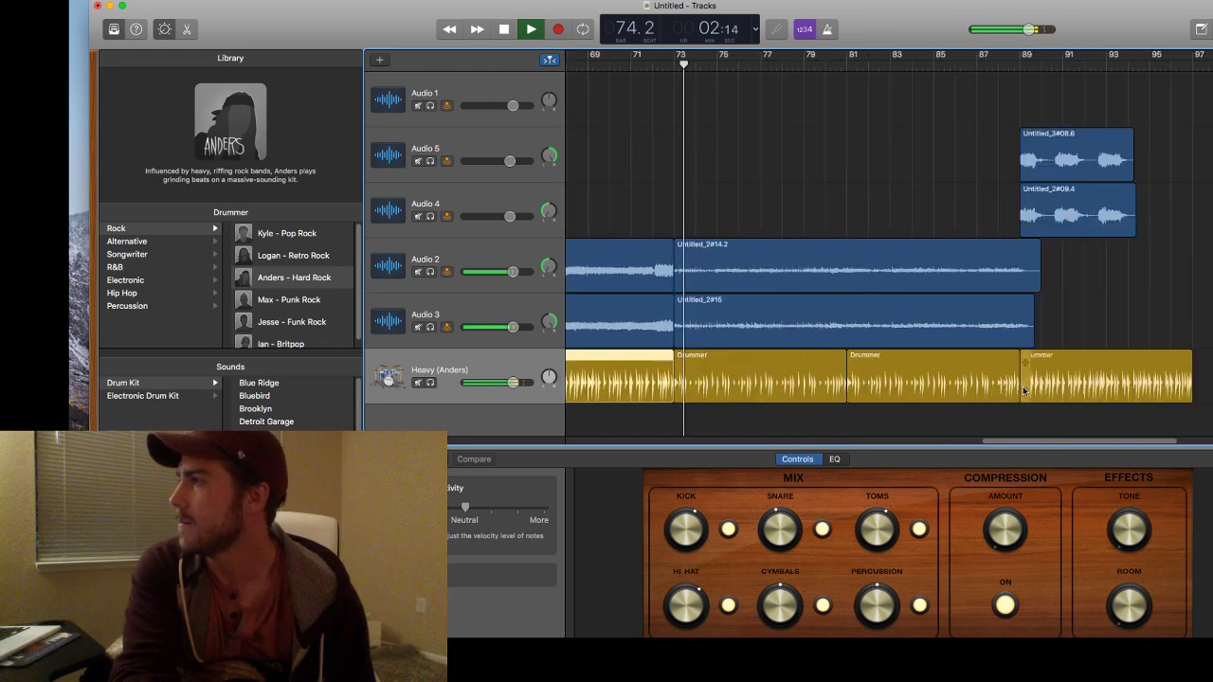
{"action": "key", "text": "super+Right"}
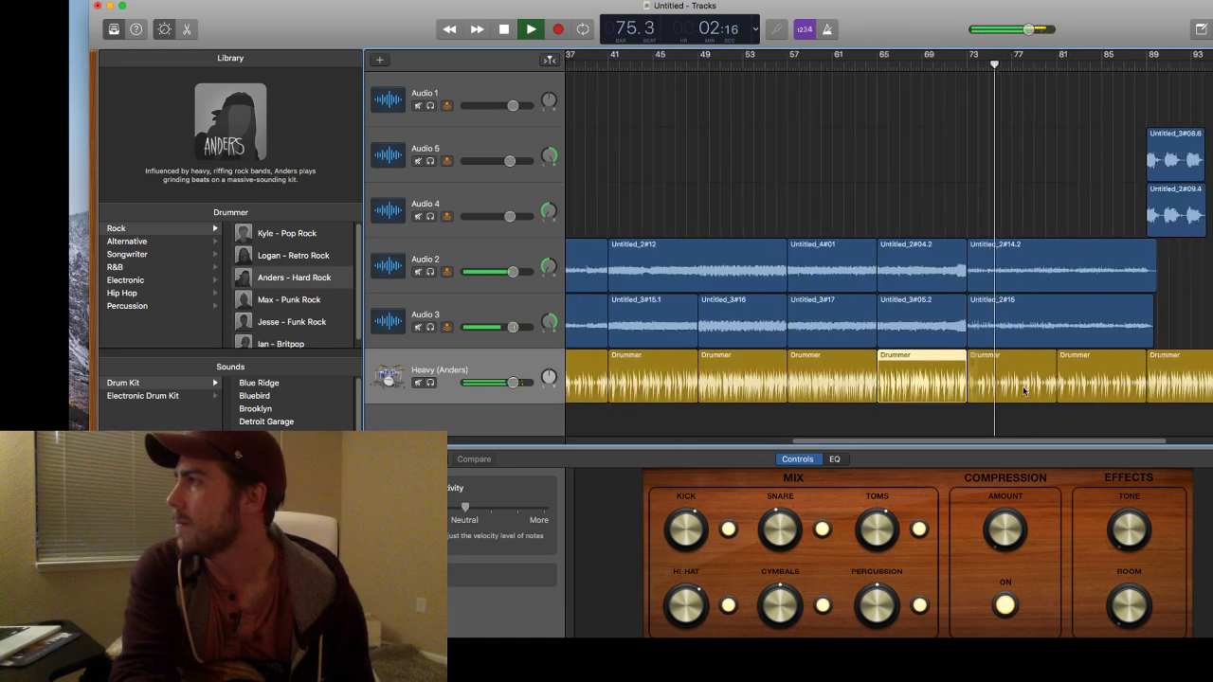
{"action": "scroll", "coordinate": [1023, 390], "scroll_direction": "right", "scroll_amount": 5}
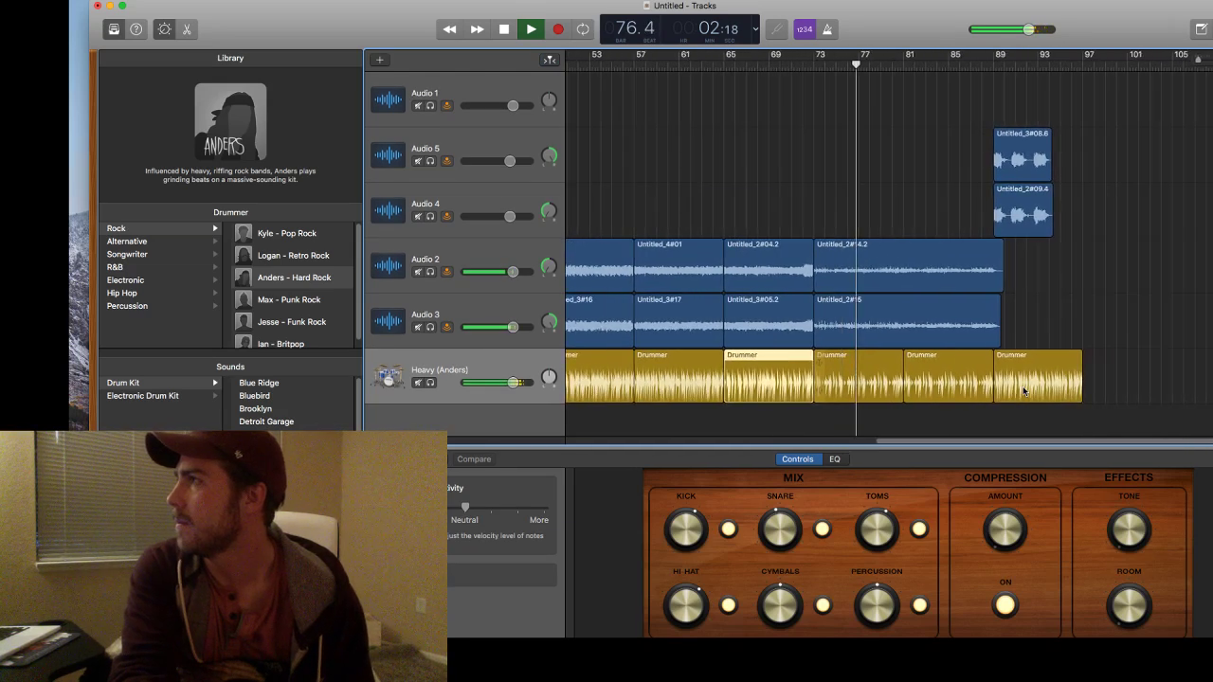
{"action": "key", "text": "super+Right"}
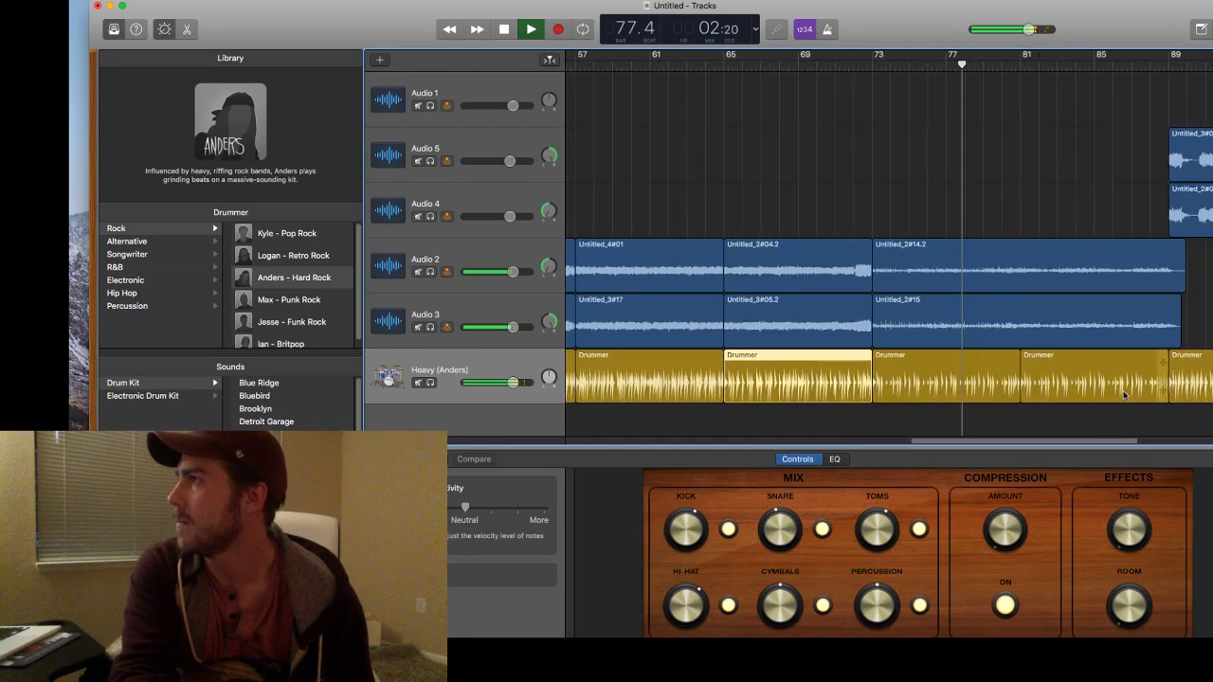
{"action": "scroll", "coordinate": [1071, 379], "scroll_direction": "right", "scroll_amount": 10}
{"action": "left_click_drag", "start_coordinate": [1095, 388], "coordinate": [1041, 383]}
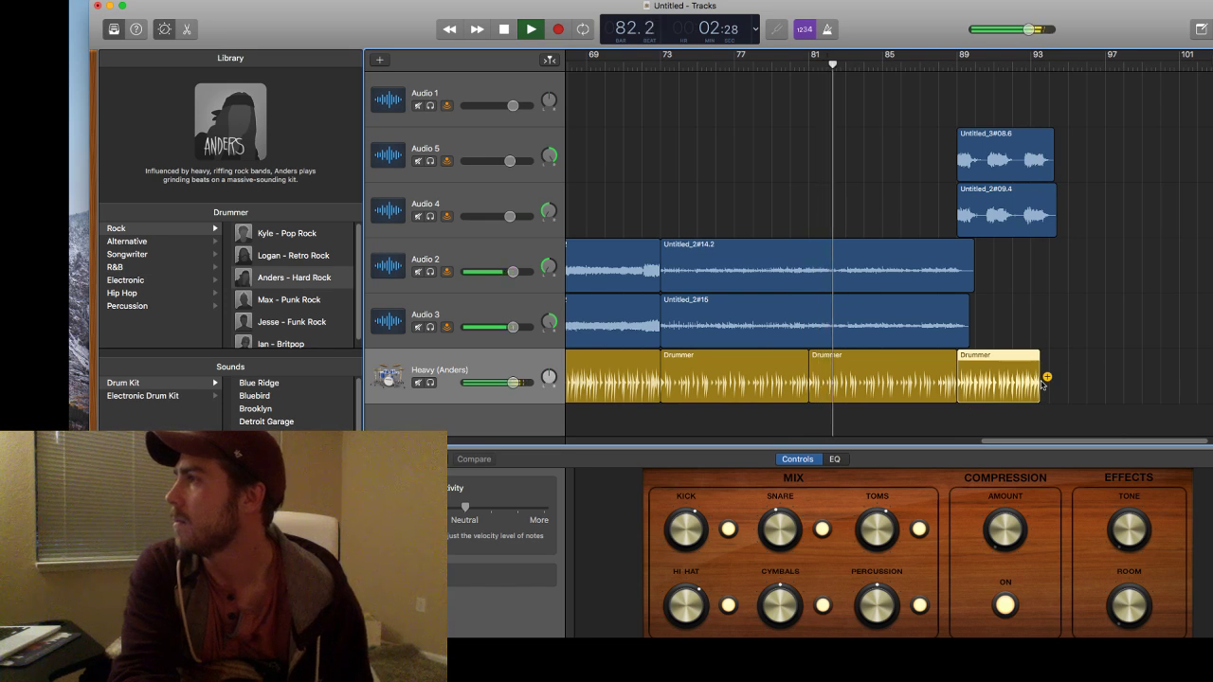
Raise the fills of the bar 89 drum region to maximum and listen through to bar 94.
{"action": "double_click", "coordinate": [1026, 394]}
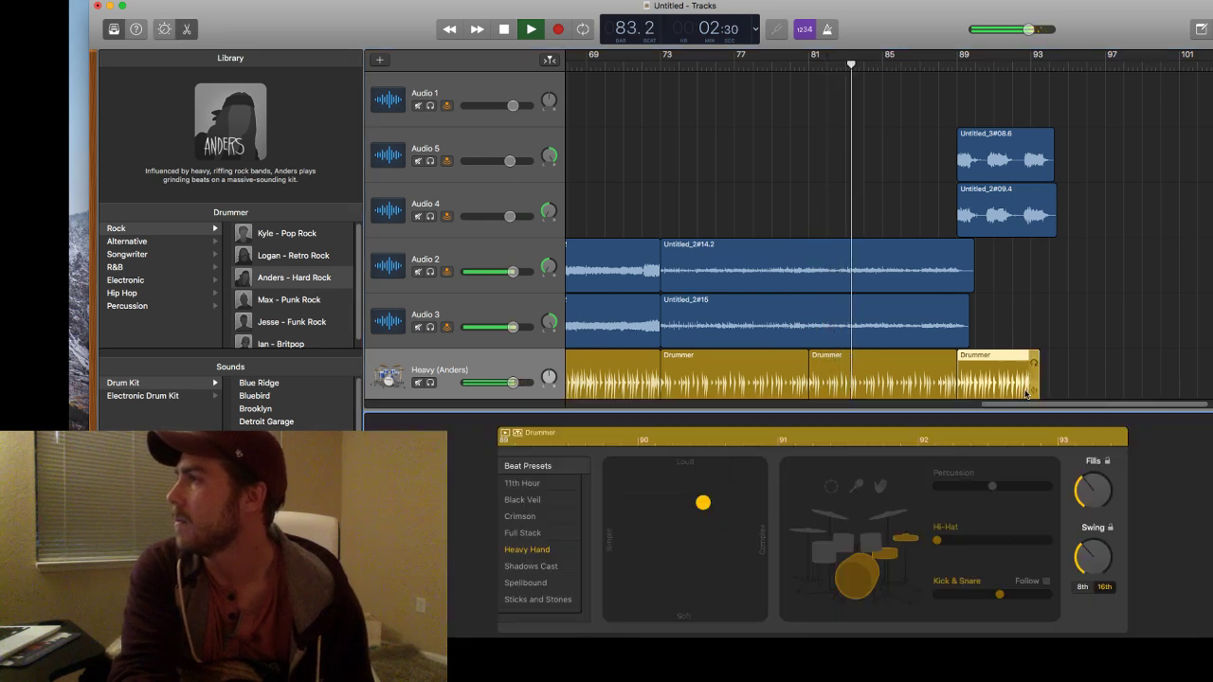
{"action": "left_click_drag", "start_coordinate": [1088, 497], "coordinate": [1132, 204]}
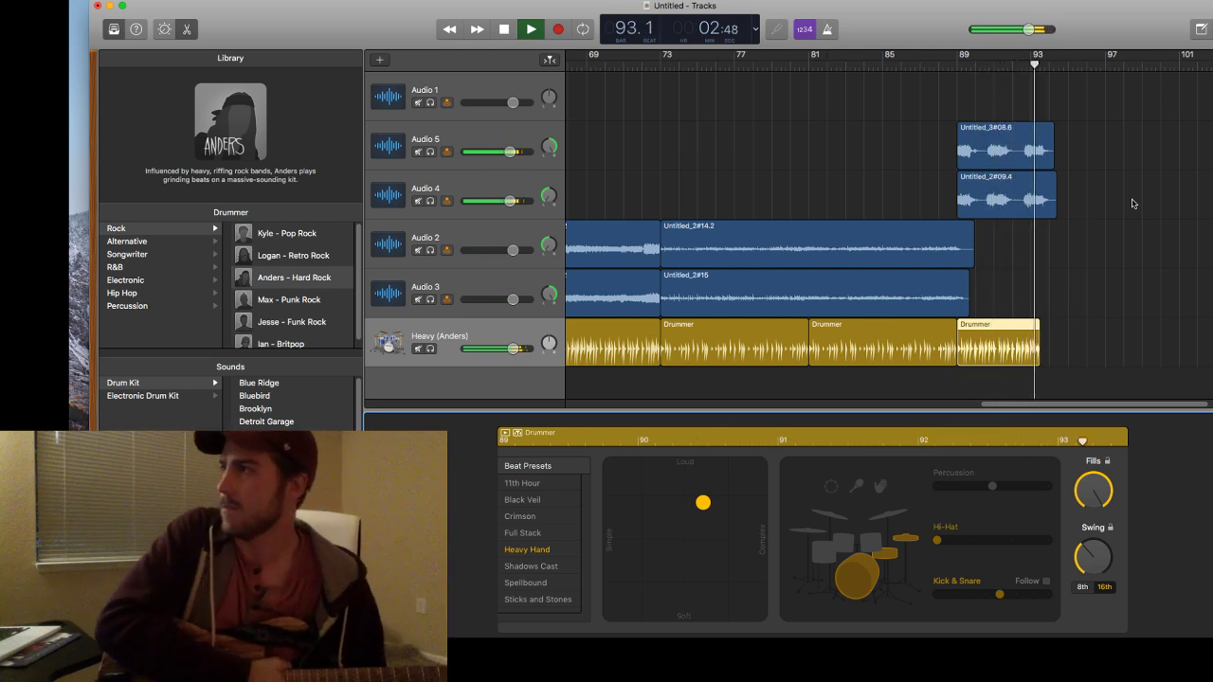
{"action": "key", "text": "space"}
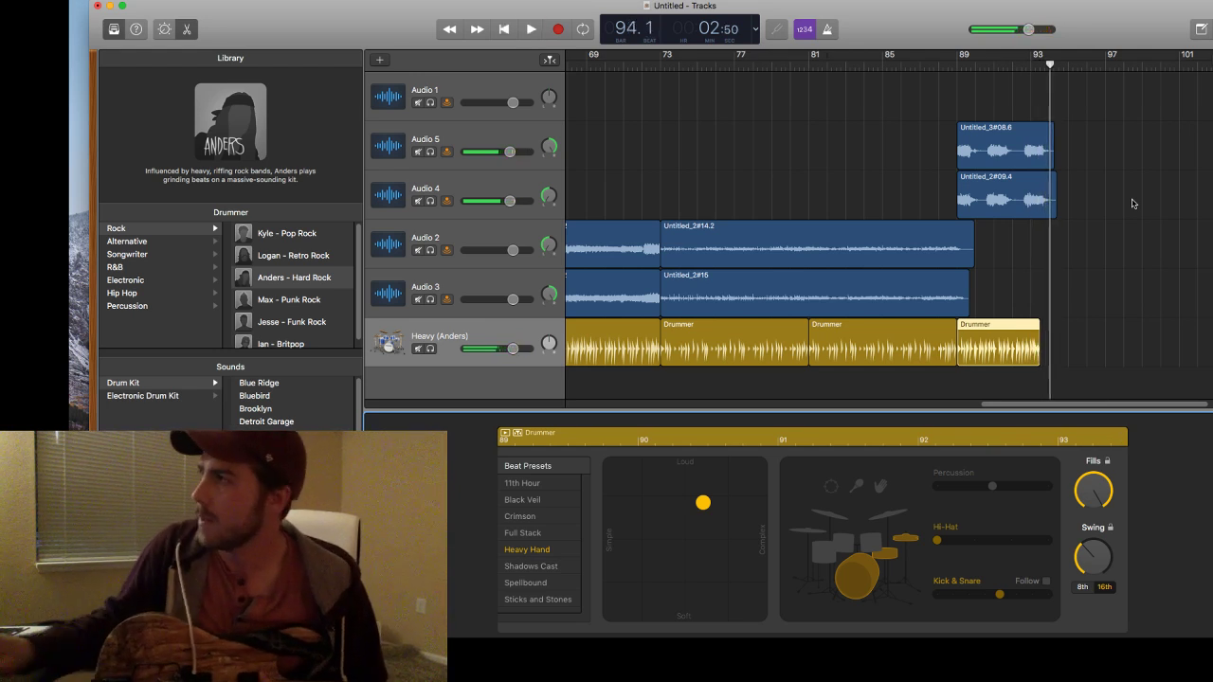
Delete the pasted Audio 4 and Audio 5 guitar regions and the drum region starting at bar 89.
{"action": "left_click", "coordinate": [964, 205]}
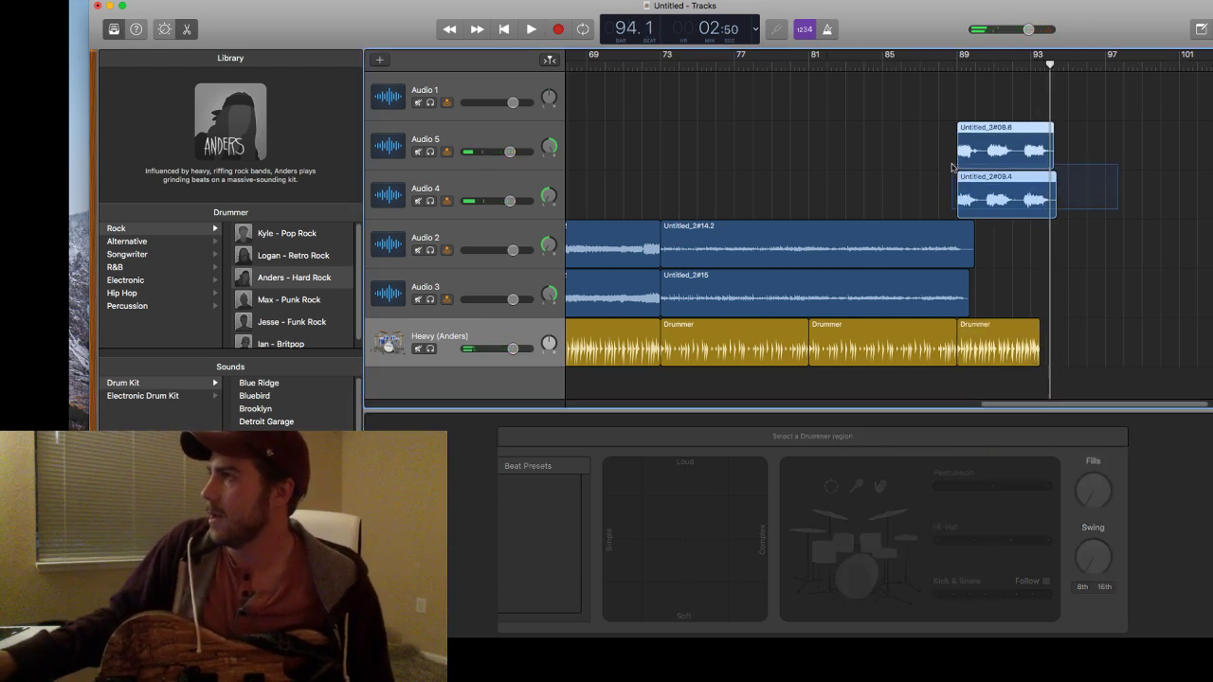
{"action": "left_click", "coordinate": [962, 161], "text": "shift"}
{"action": "key", "text": "Delete"}
{"action": "left_click", "coordinate": [1043, 364]}
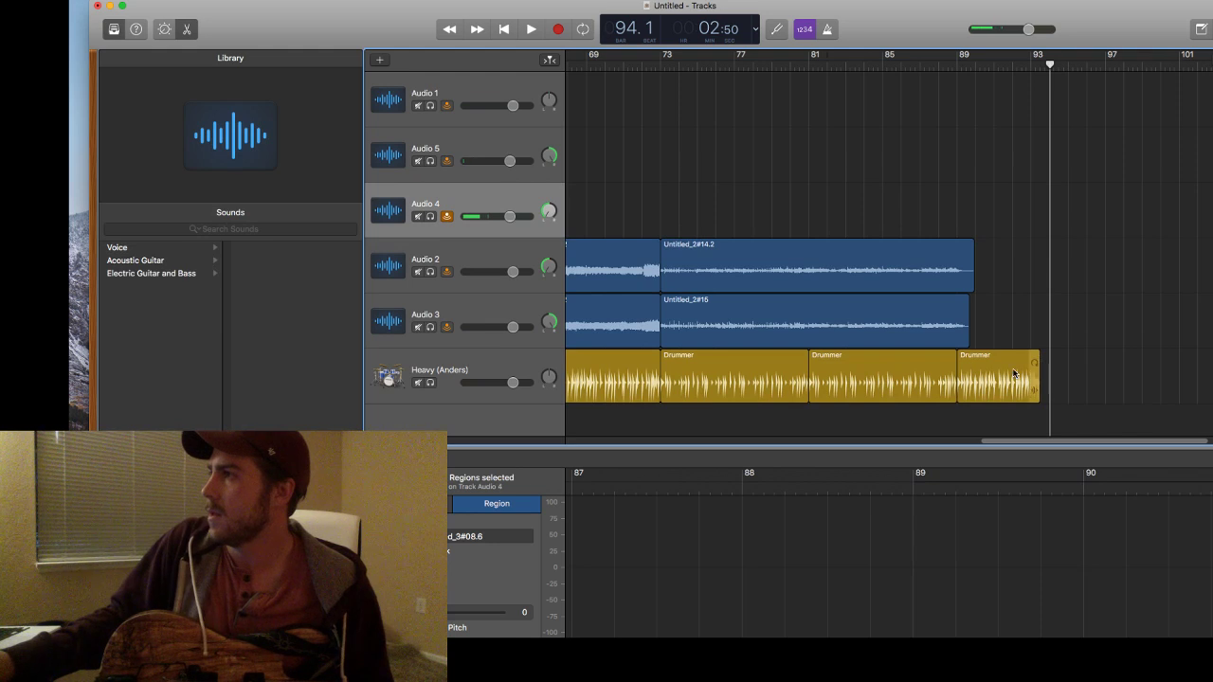
{"action": "left_click", "coordinate": [1011, 365]}
{"action": "key", "text": "Delete"}
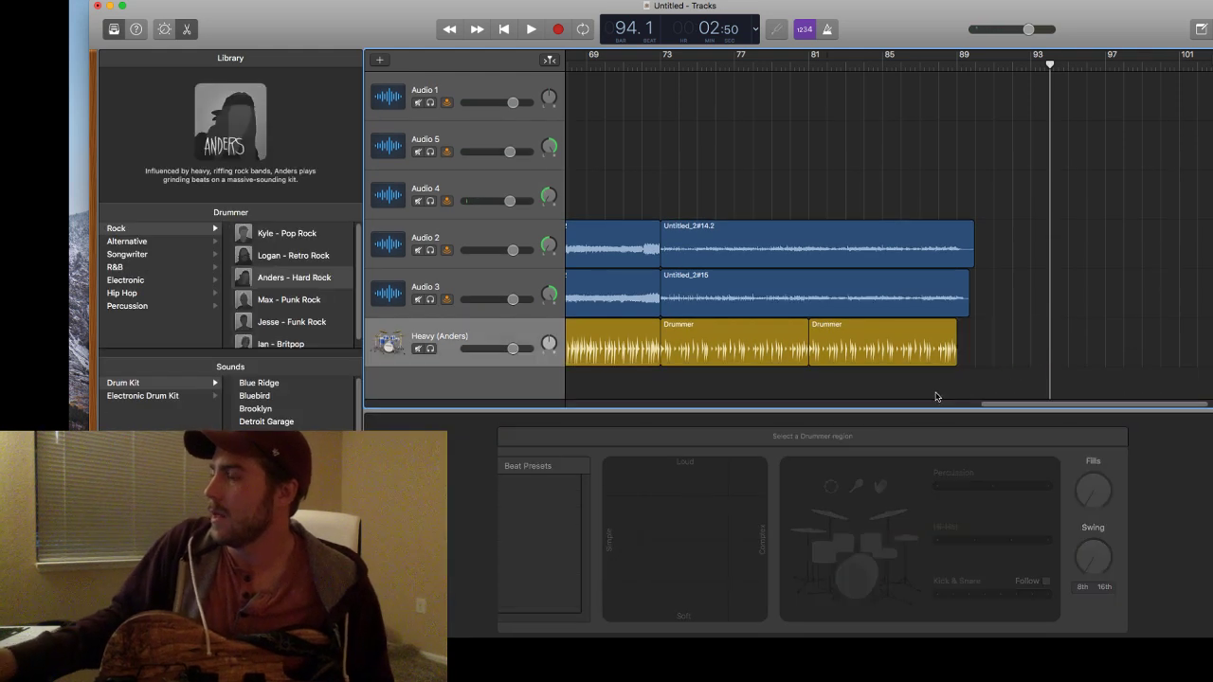
Audition the sections at bars 65 and 57, and copy the Audio 2, Audio 3 and drum regions from bar 57 to bar 89.
{"action": "left_click_drag", "start_coordinate": [1014, 405], "coordinate": [894, 404]}
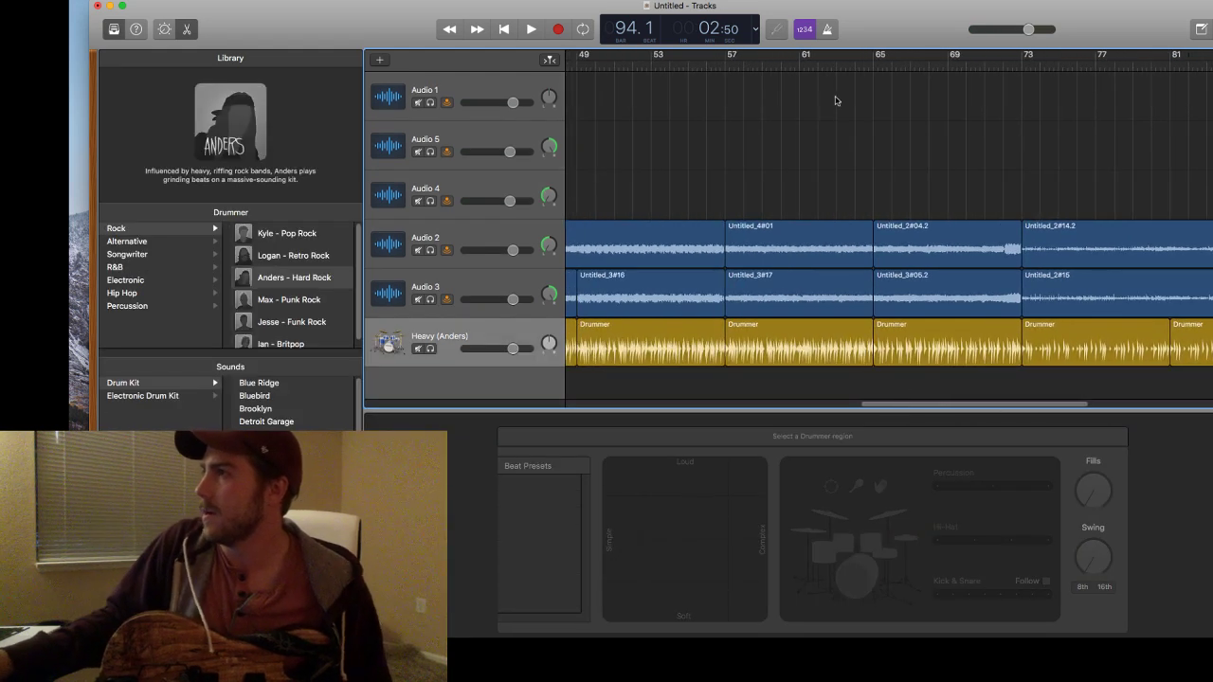
{"action": "left_click", "coordinate": [870, 77]}
{"action": "key", "text": "space"}
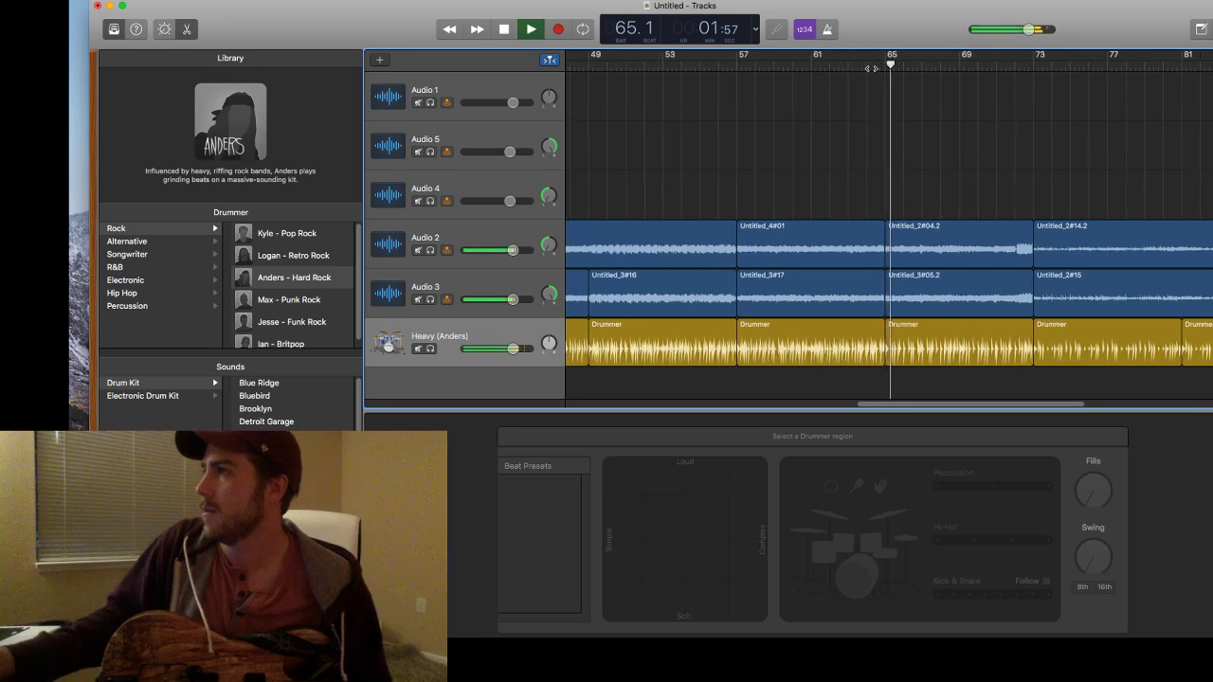
{"action": "left_click", "coordinate": [747, 62]}
{"action": "key", "text": "space"}
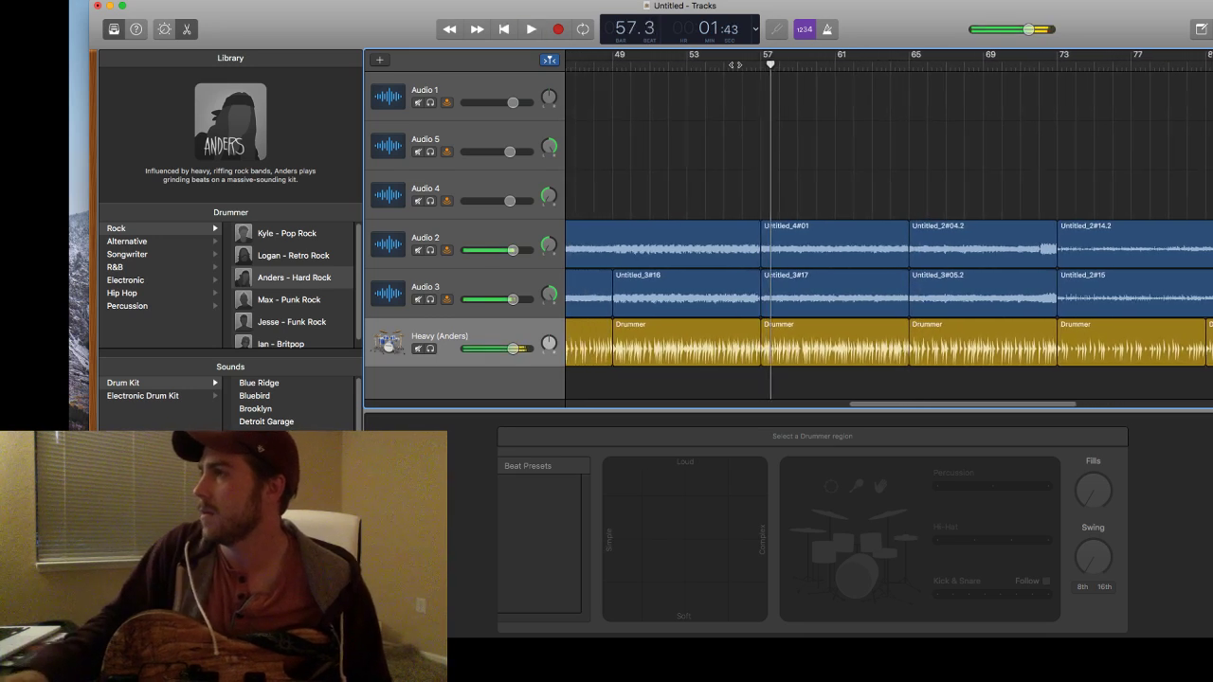
{"action": "left_click_drag", "start_coordinate": [839, 185], "coordinate": [863, 372]}
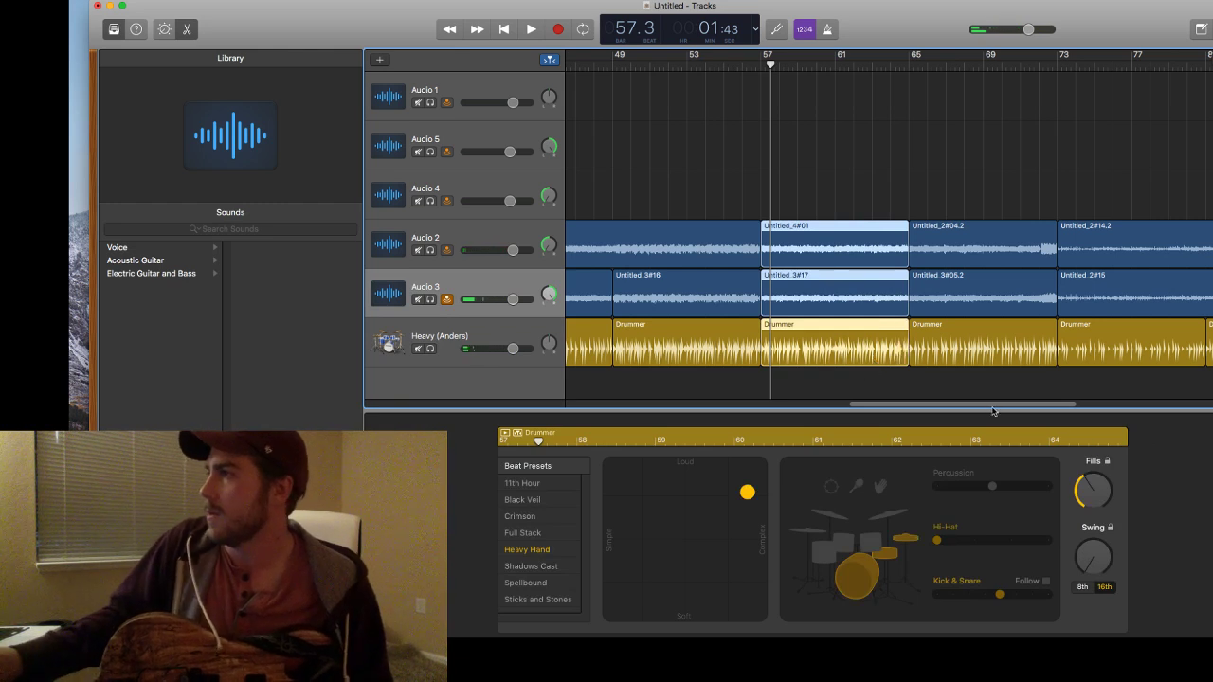
{"action": "left_click_drag", "start_coordinate": [993, 409], "coordinate": [1133, 409]}
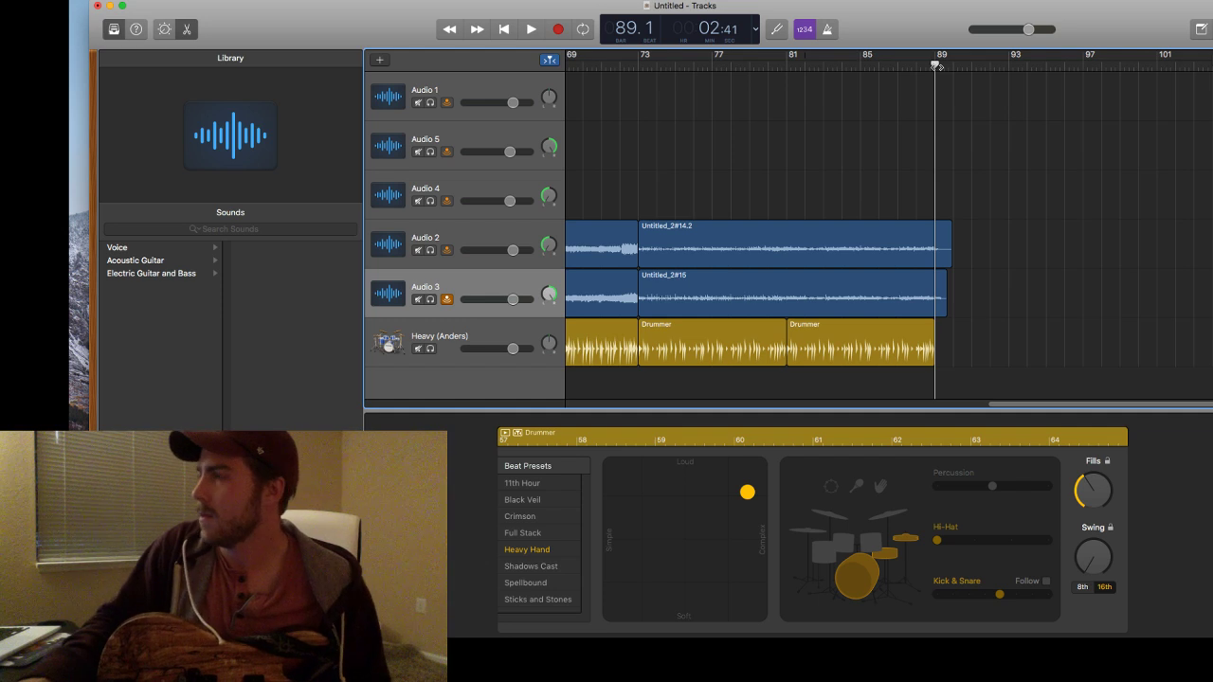
{"action": "key", "text": "super+v"}
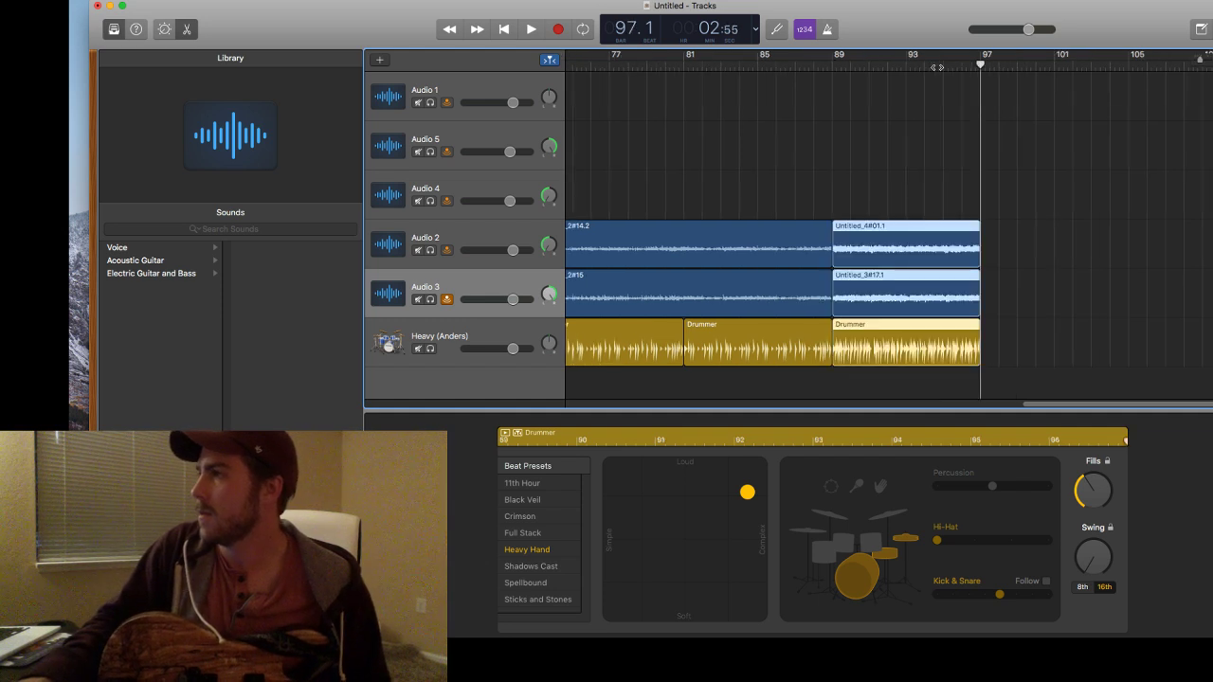
Play the new section from about bar 89 and set its drum region's pattern to nearly the simplest complexity.
{"action": "left_click", "coordinate": [813, 73]}
{"action": "key", "text": "space"}
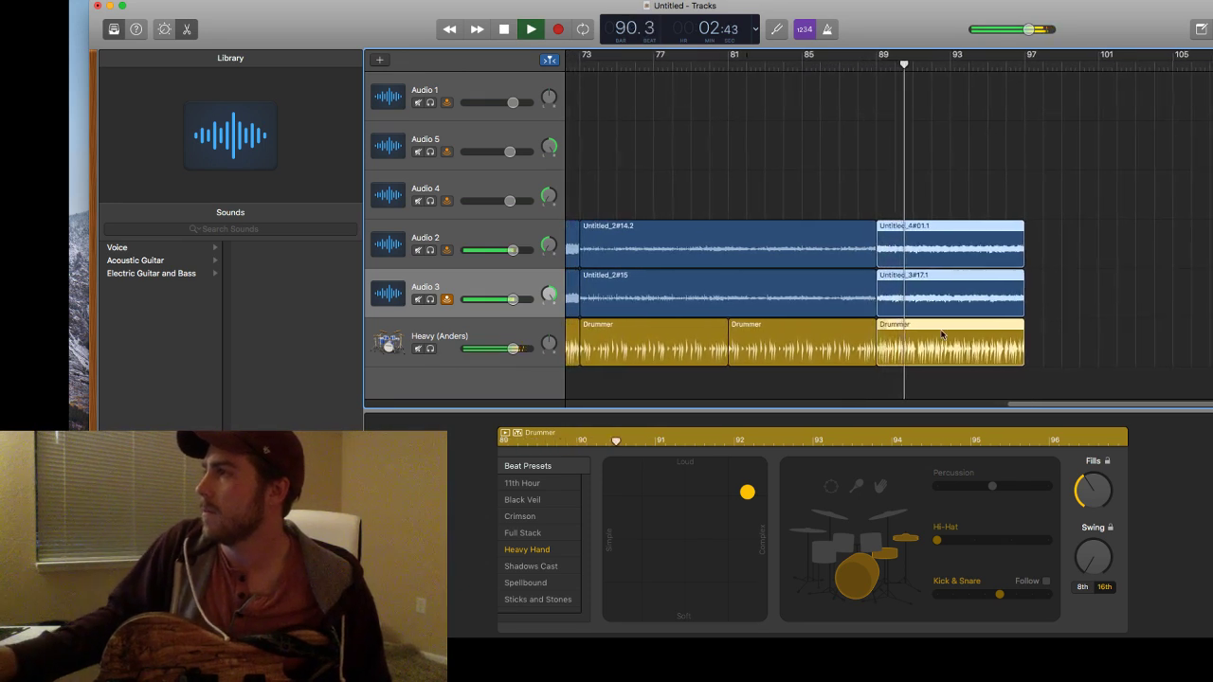
{"action": "key", "text": "e"}
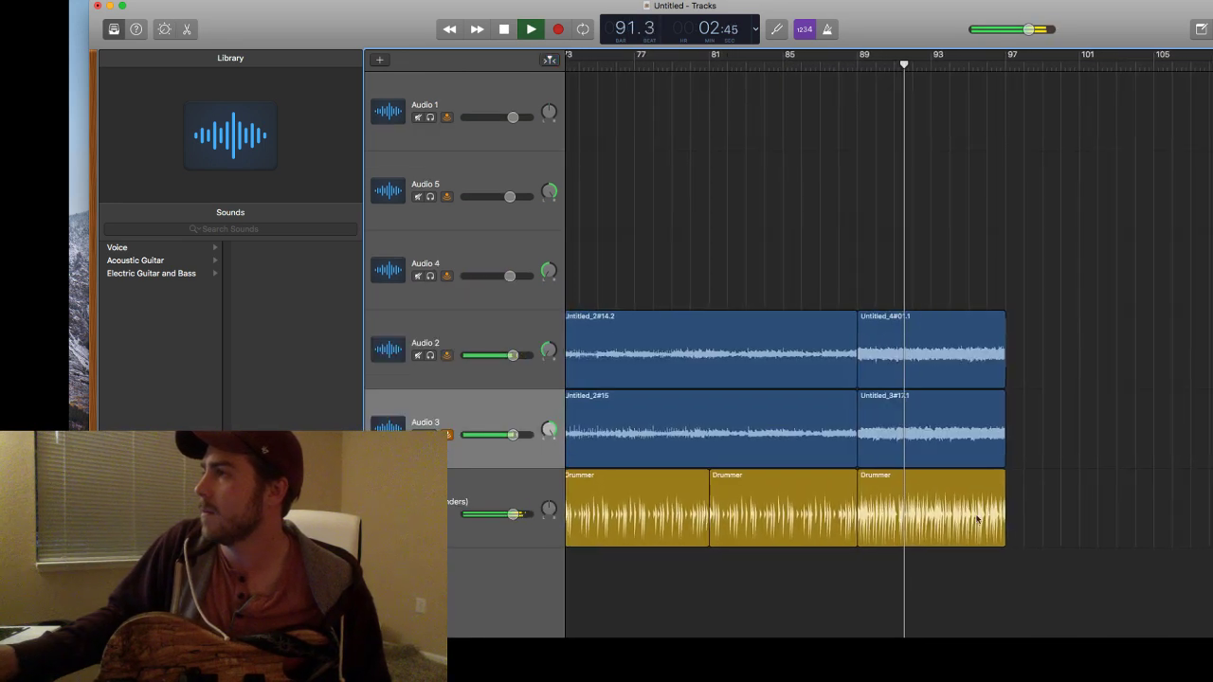
{"action": "double_click", "coordinate": [963, 524]}
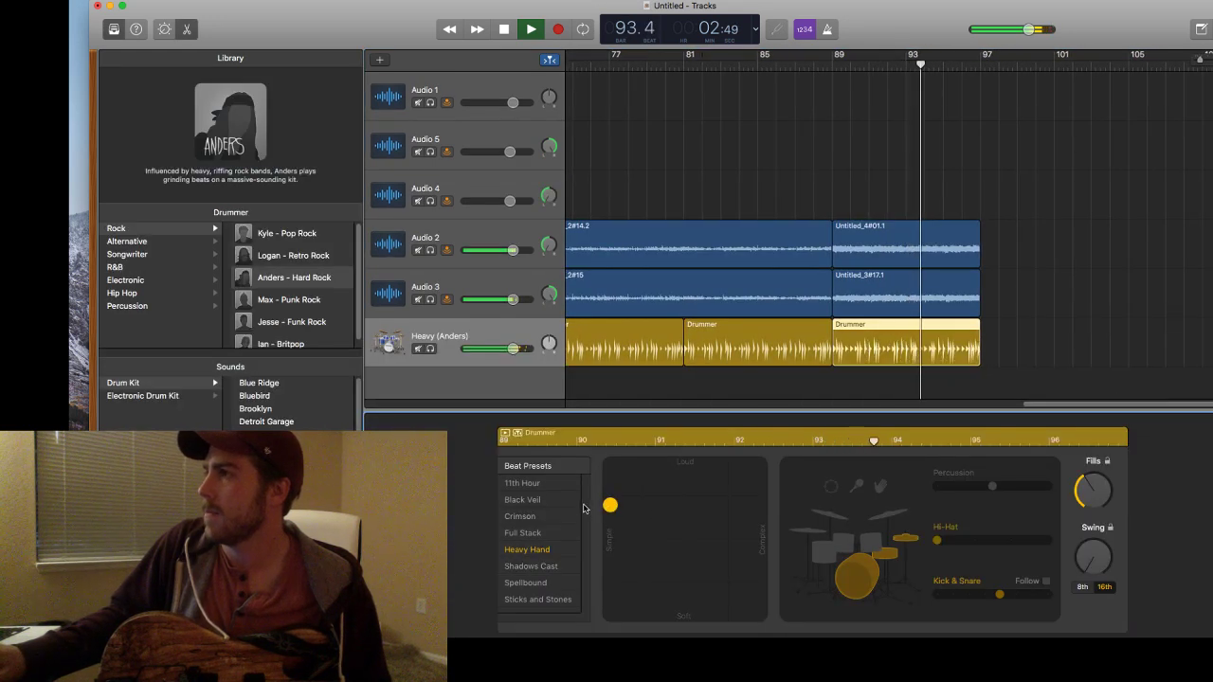
Make the bar 89 drum region louder and somewhat more complex, and raise its fills to maximum.
{"action": "left_click_drag", "start_coordinate": [609, 505], "coordinate": [655, 466]}
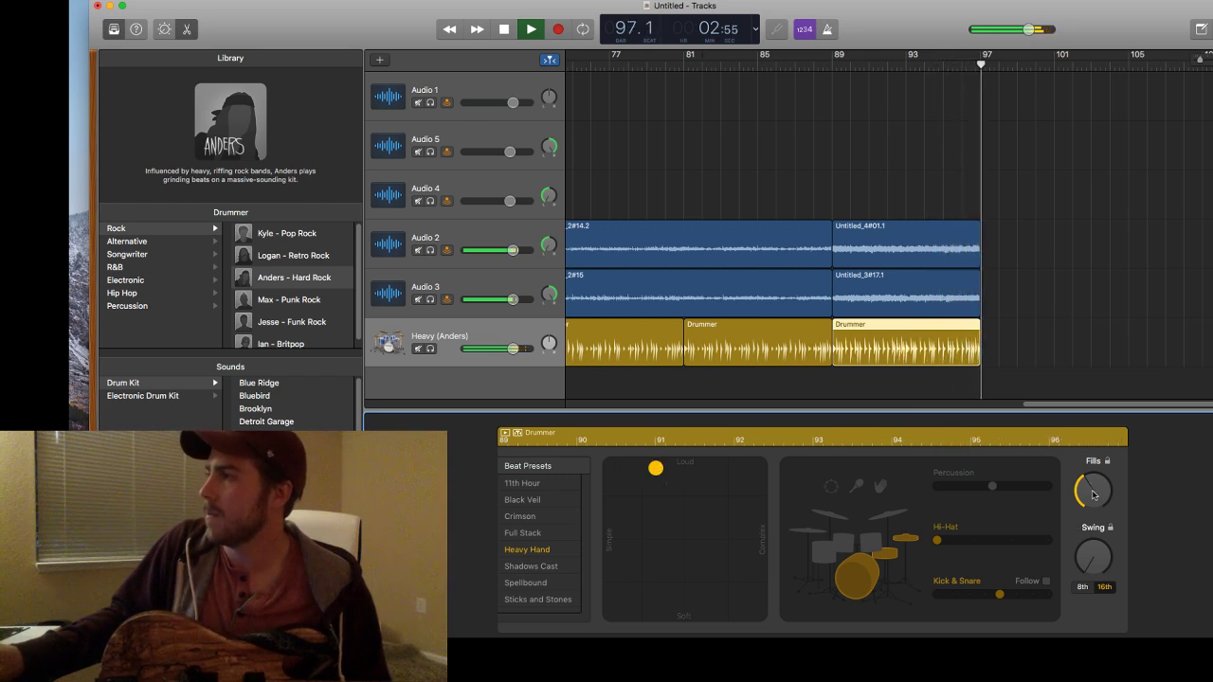
{"action": "left_click_drag", "start_coordinate": [1093, 494], "coordinate": [1098, 462]}
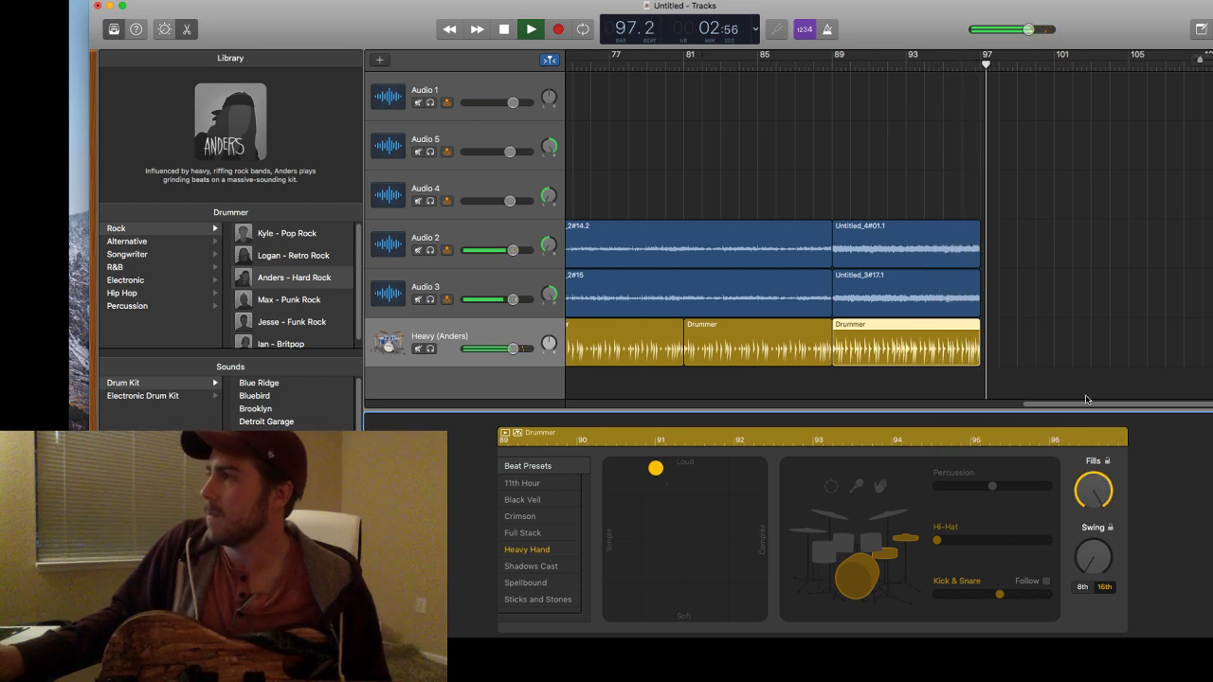
{"action": "left_click", "coordinate": [838, 62]}
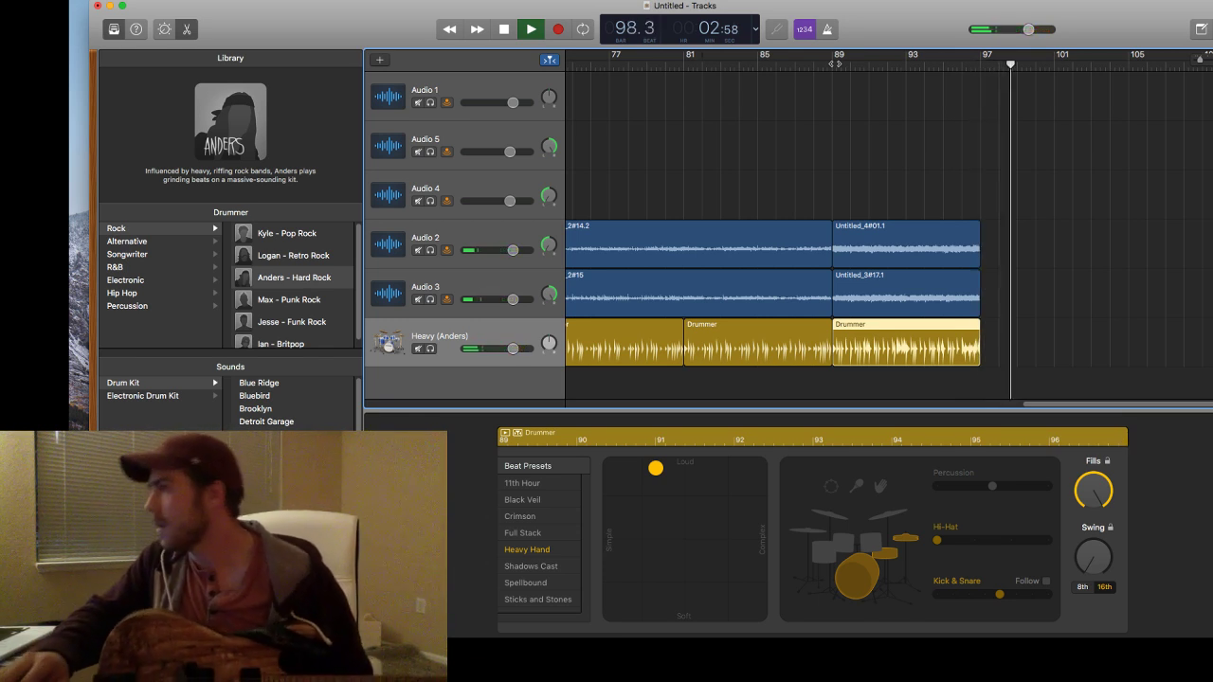
{"action": "key", "text": "space"}
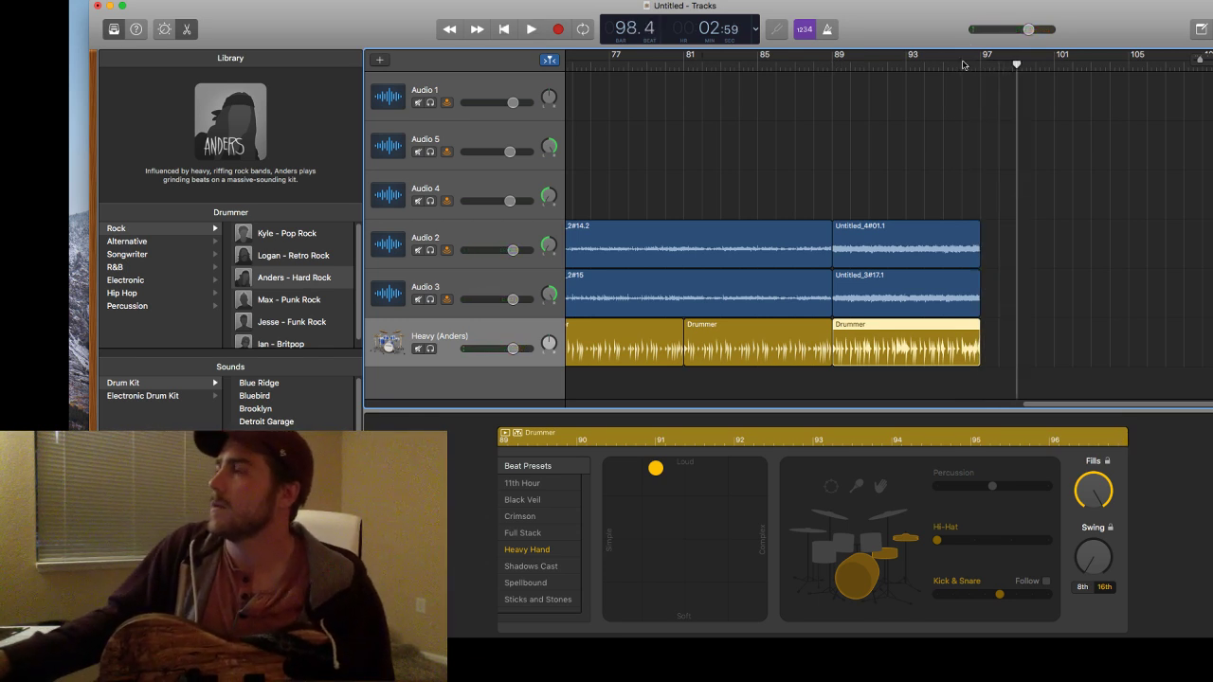
{"action": "left_click", "coordinate": [984, 66]}
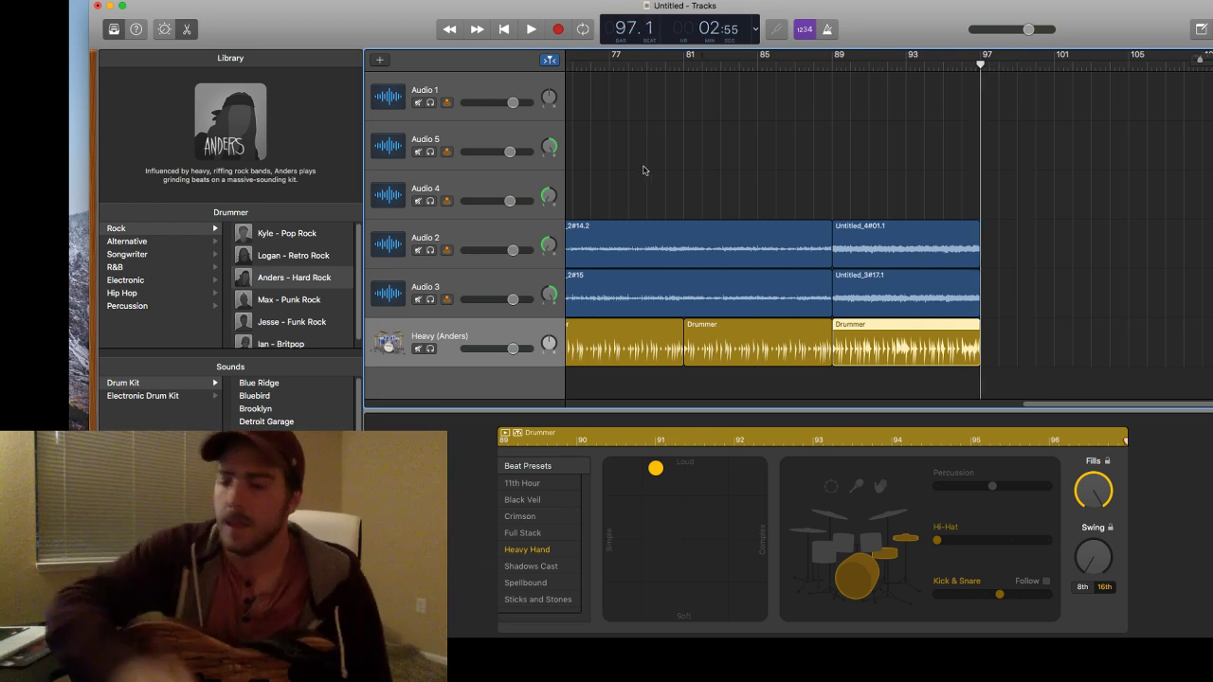
Fit the whole song in view and save the project as Project 5 in the GarageBand folder.
{"action": "key", "text": "z"}
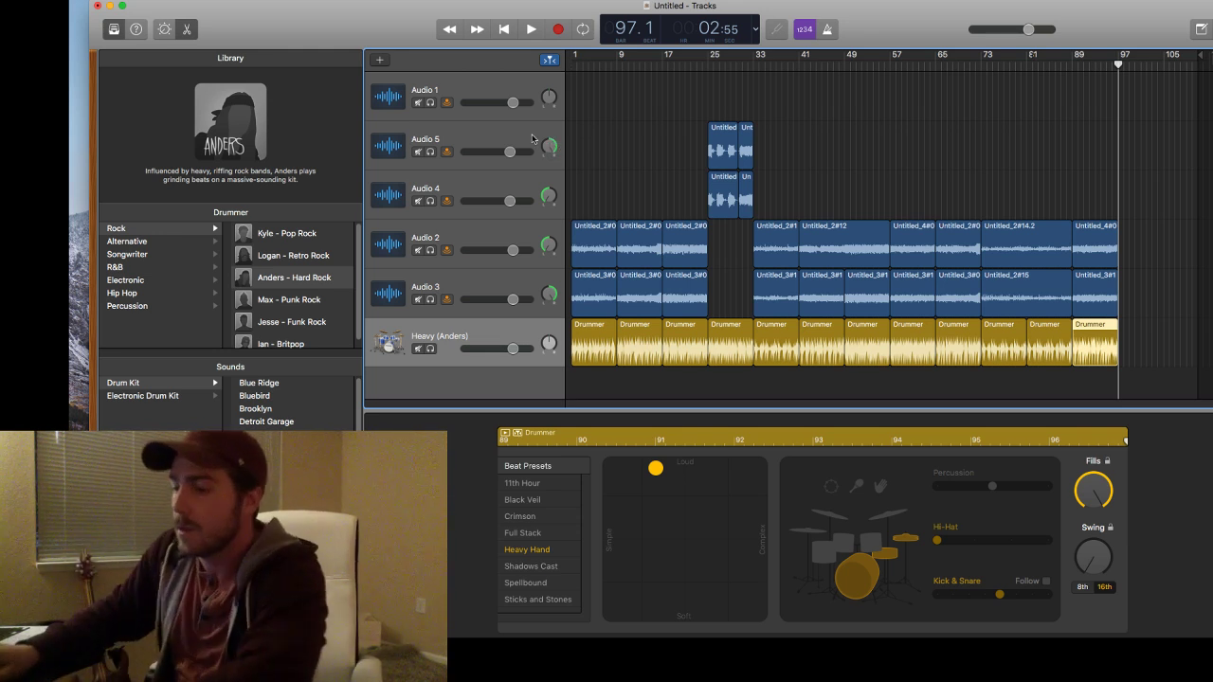
{"action": "left_click", "coordinate": [237, 0]}
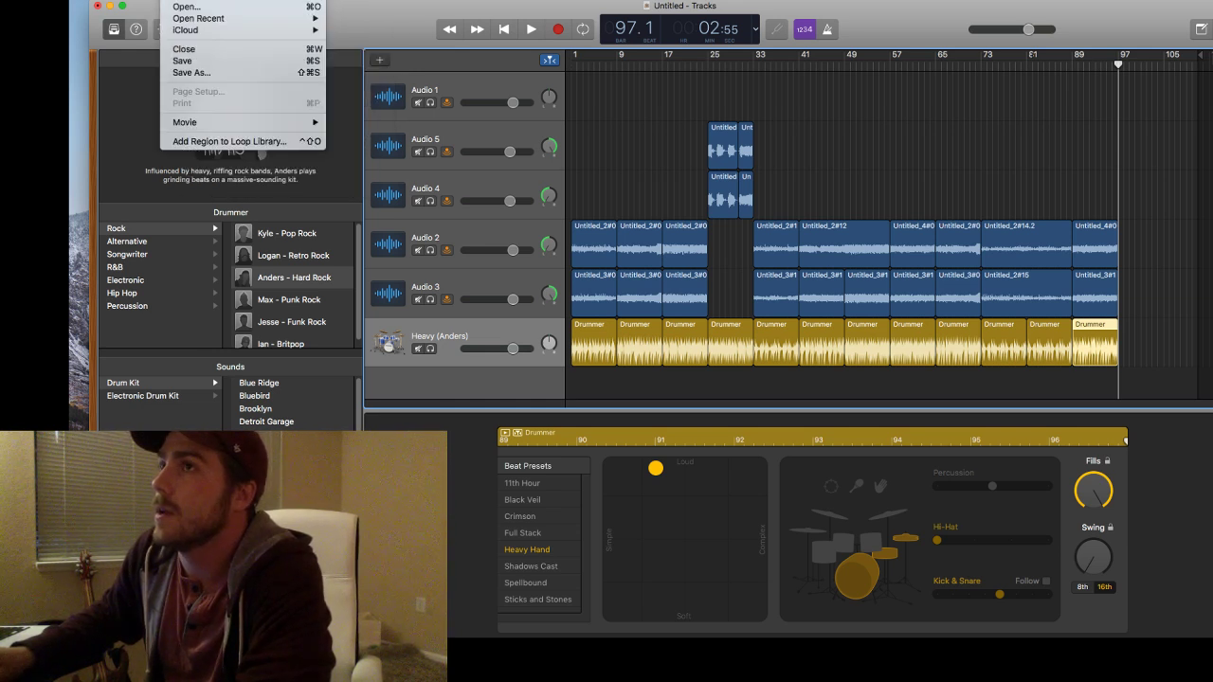
{"action": "left_click", "coordinate": [187, 65]}
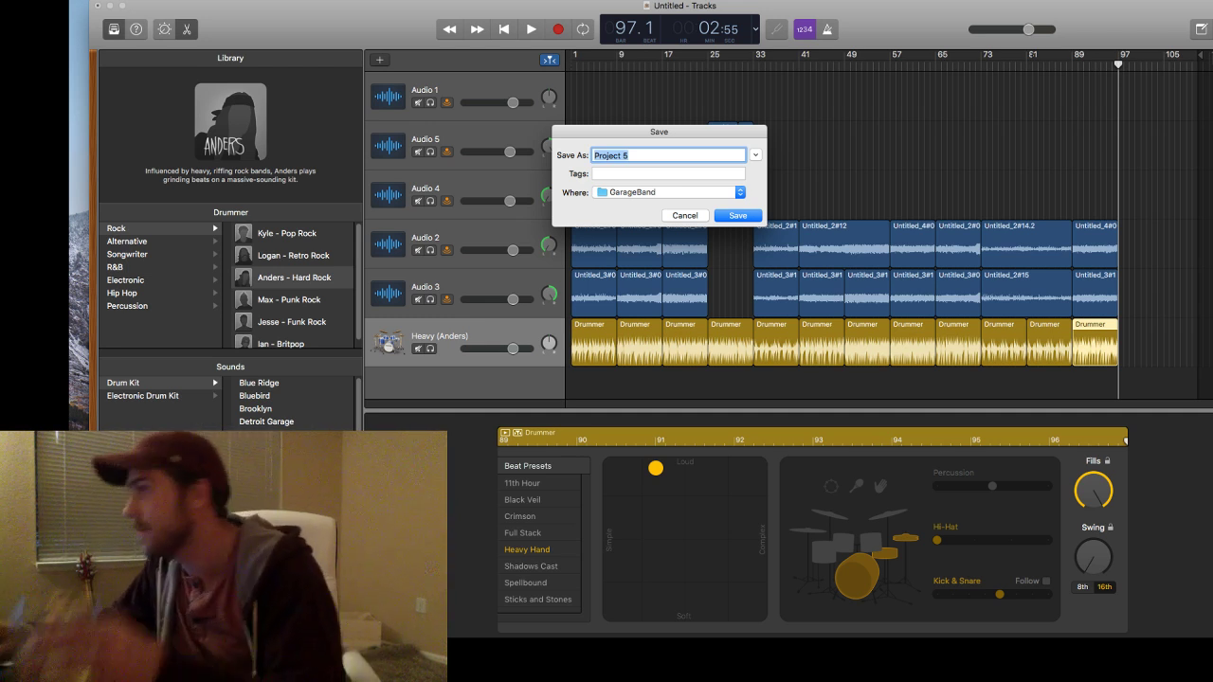
{"action": "left_click", "coordinate": [732, 216]}
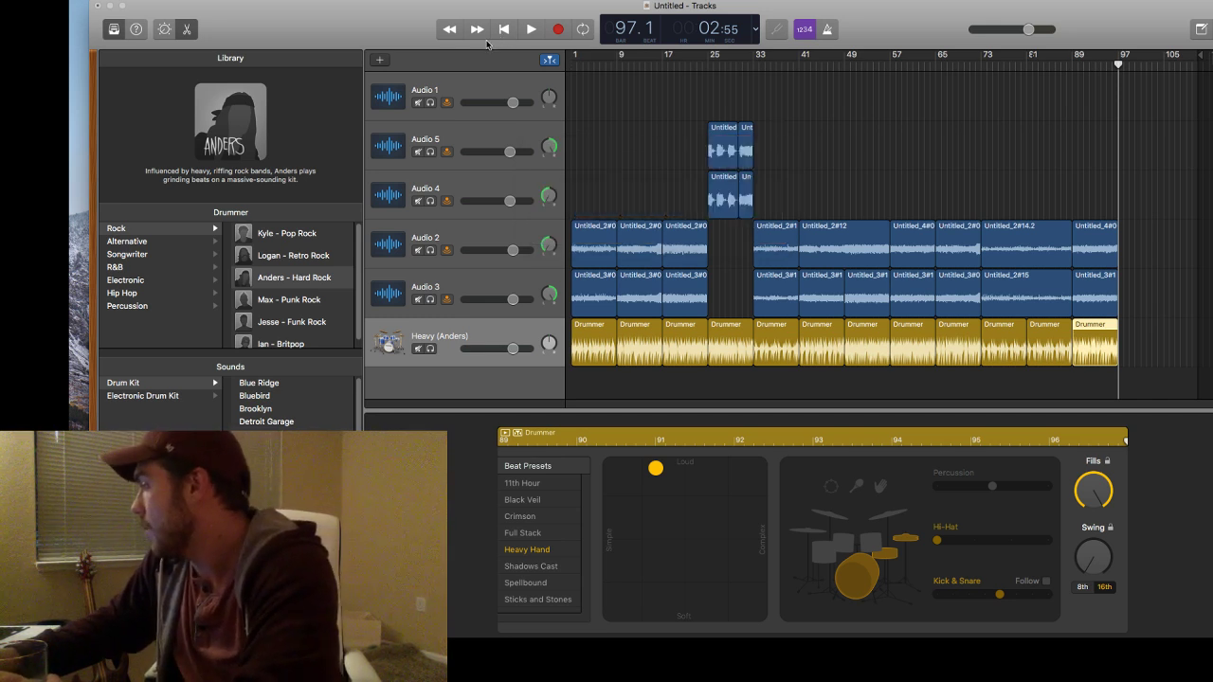
Play the song from the beginning through about bar 38 and save the project again.
{"action": "key", "text": "Return"}
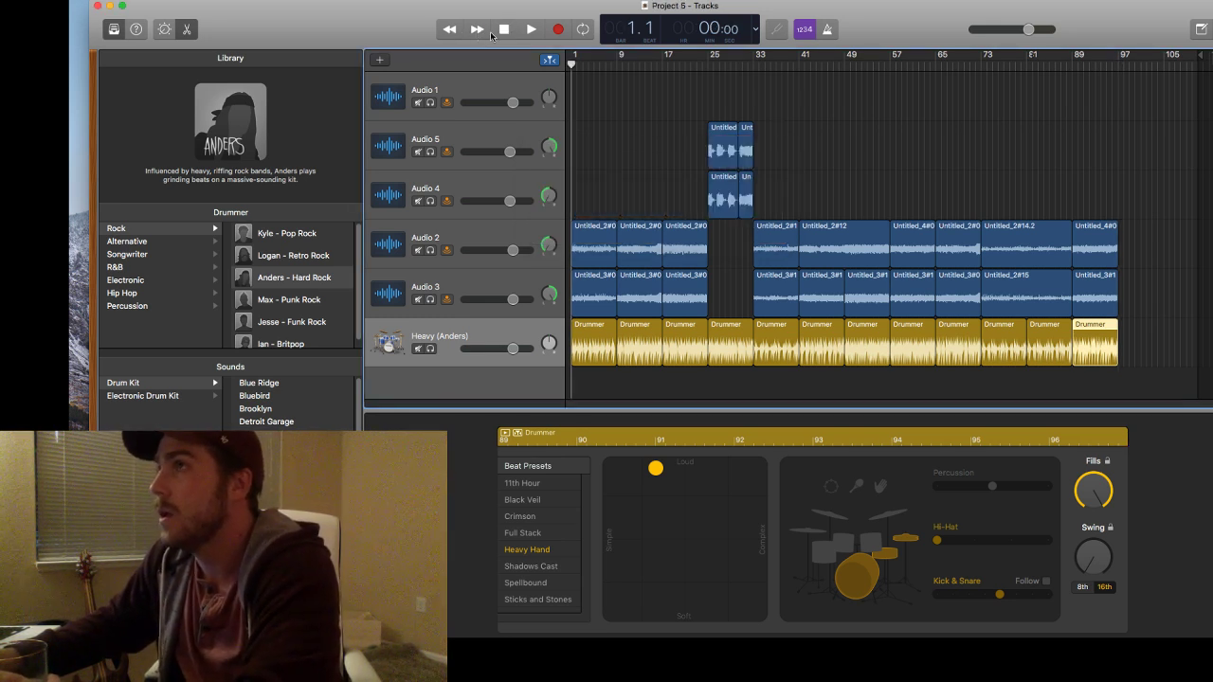
{"action": "left_click", "coordinate": [520, 30]}
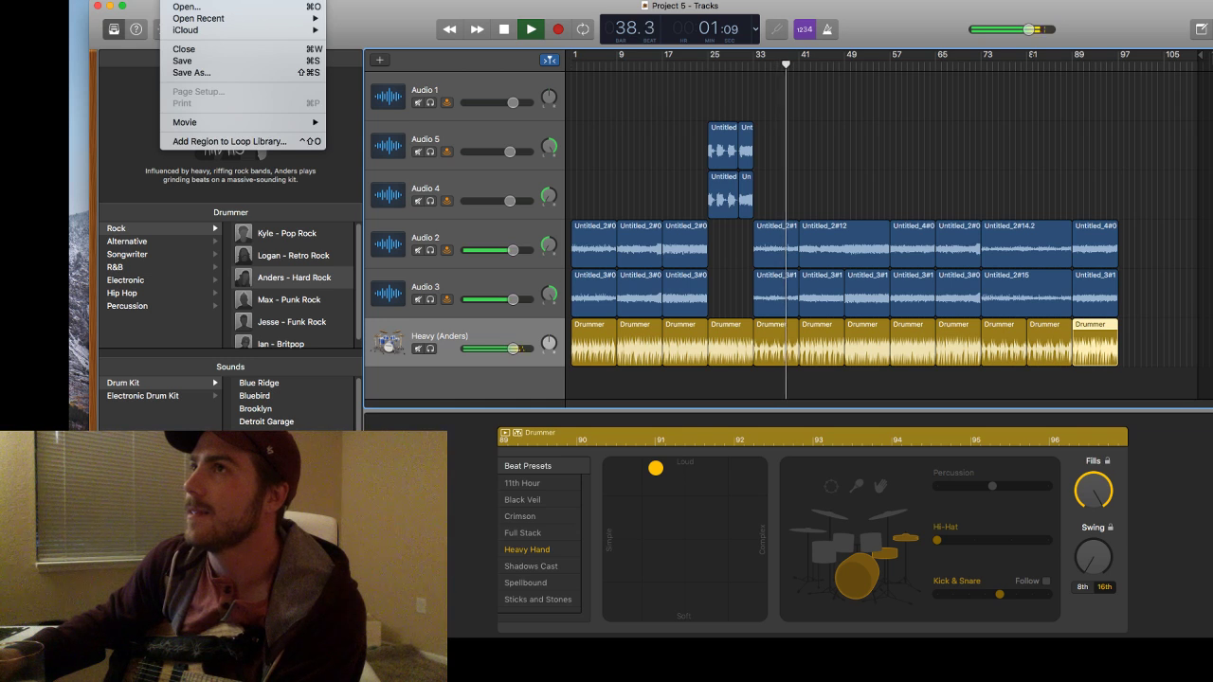
{"action": "left_click", "coordinate": [169, 61]}
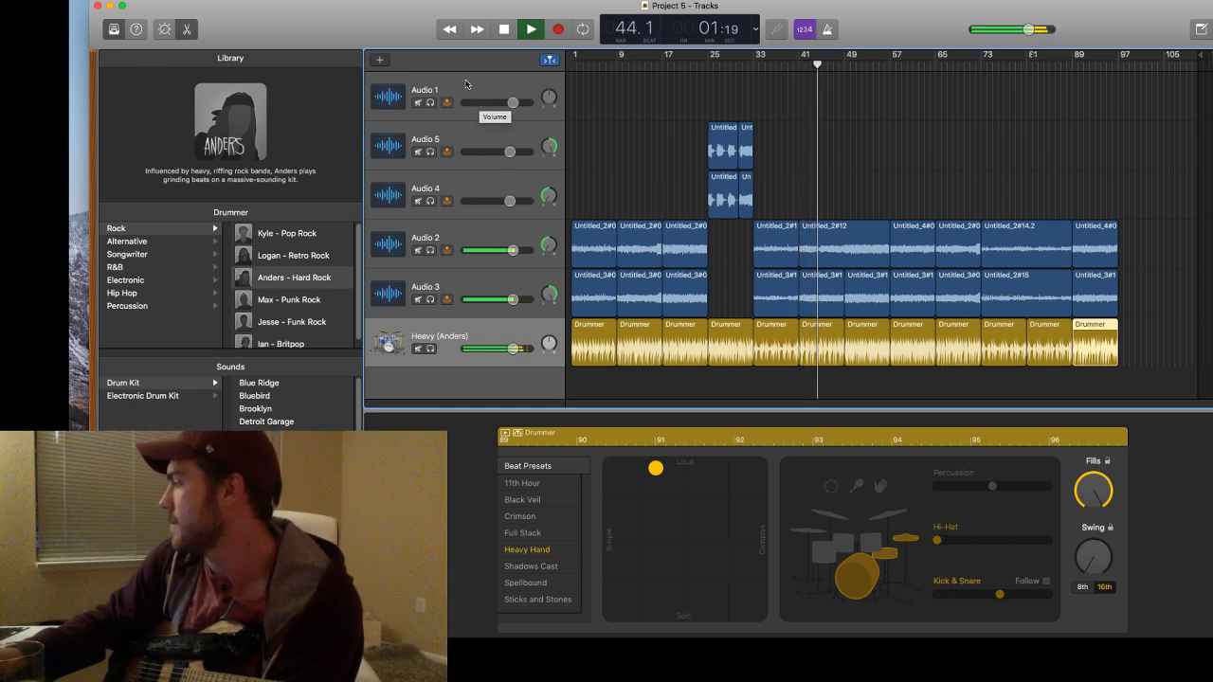
Save the project under the new name DragQueen Manifesto in the GarageBand folder.
{"action": "left_click", "coordinate": [227, 0]}
{"action": "mouse_move", "coordinate": [201, 0]}
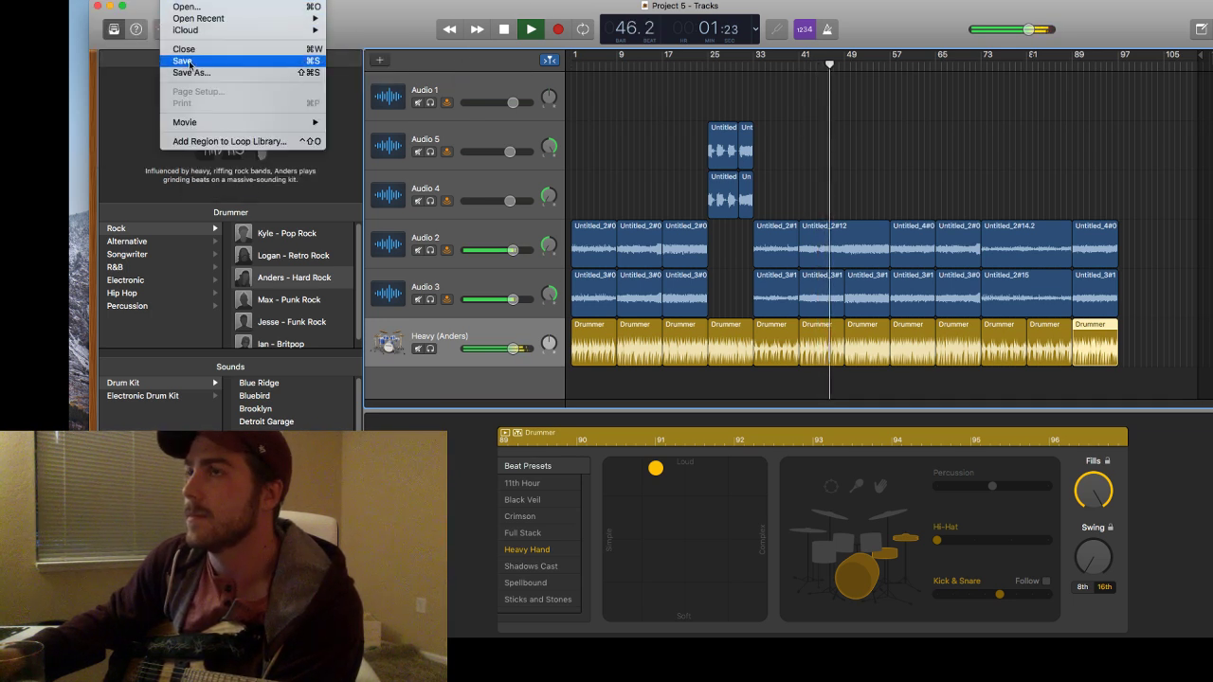
{"action": "left_click", "coordinate": [196, 77]}
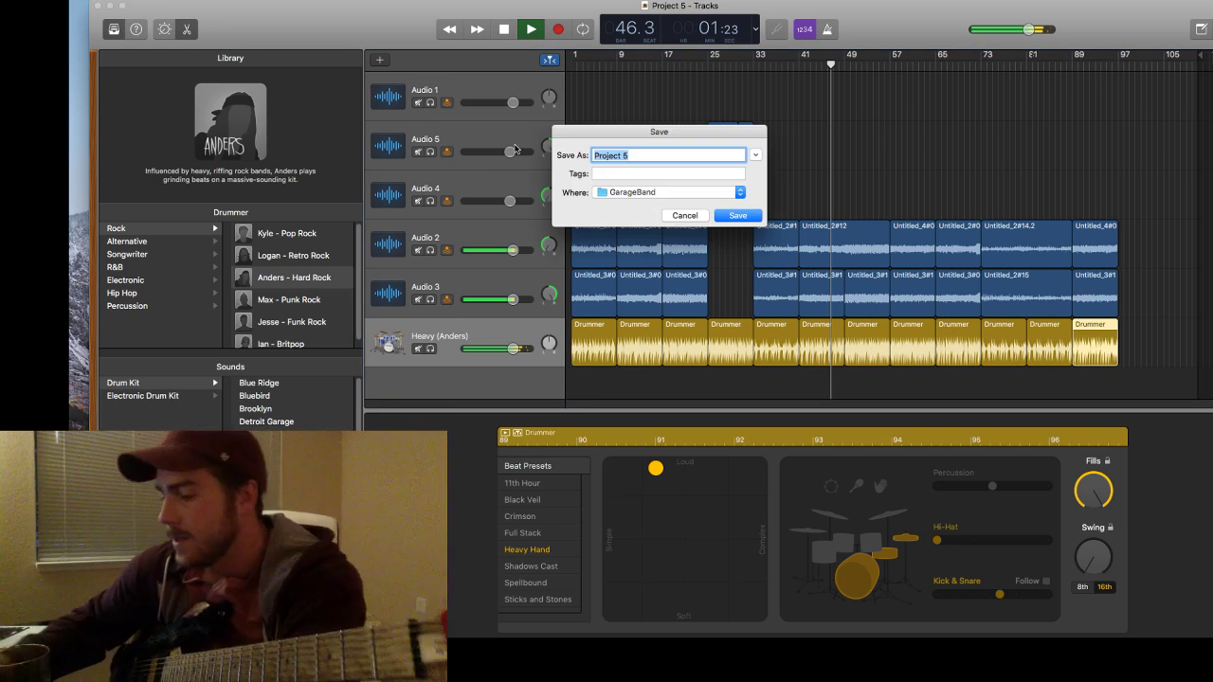
{"action": "type", "text": "DragQueen"}
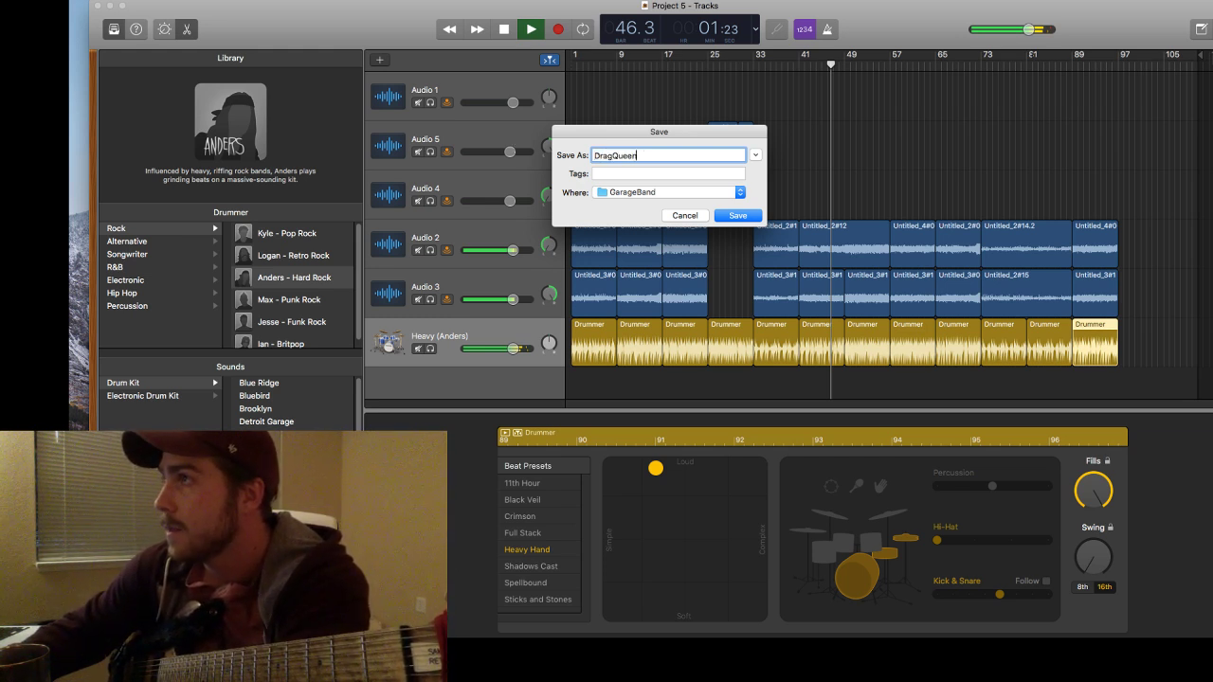
{"action": "type", "text": "Manifest"}
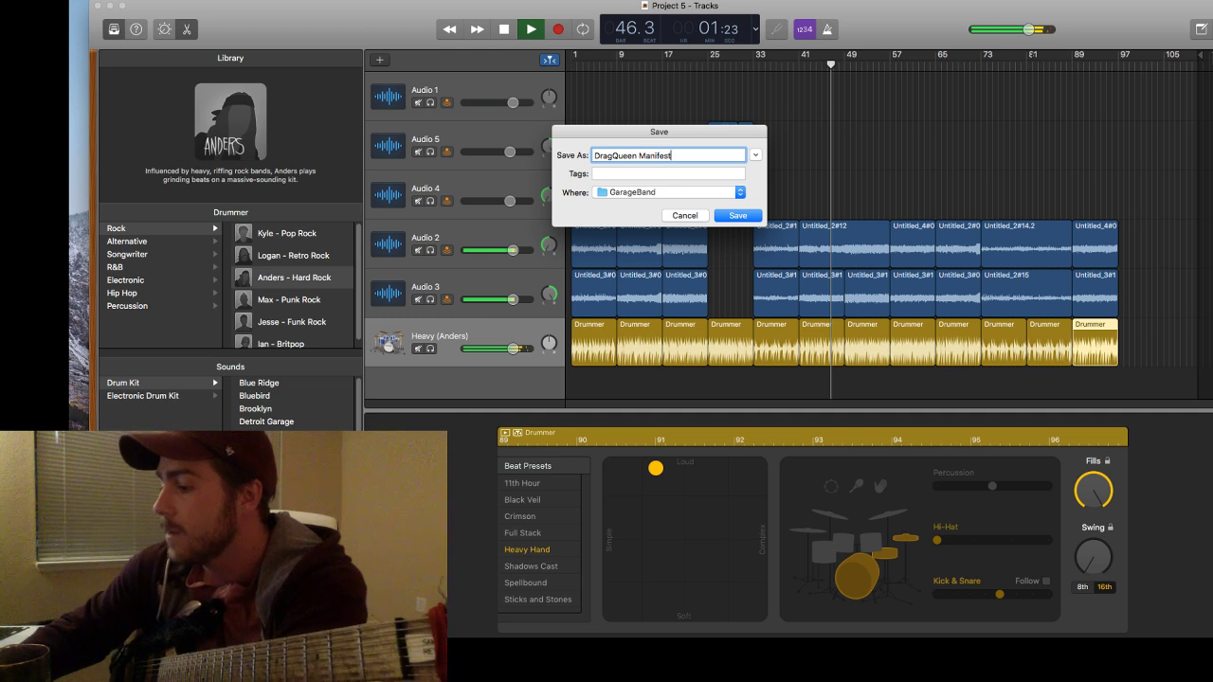
{"action": "type", "text": "o"}
{"action": "key", "text": "Return"}
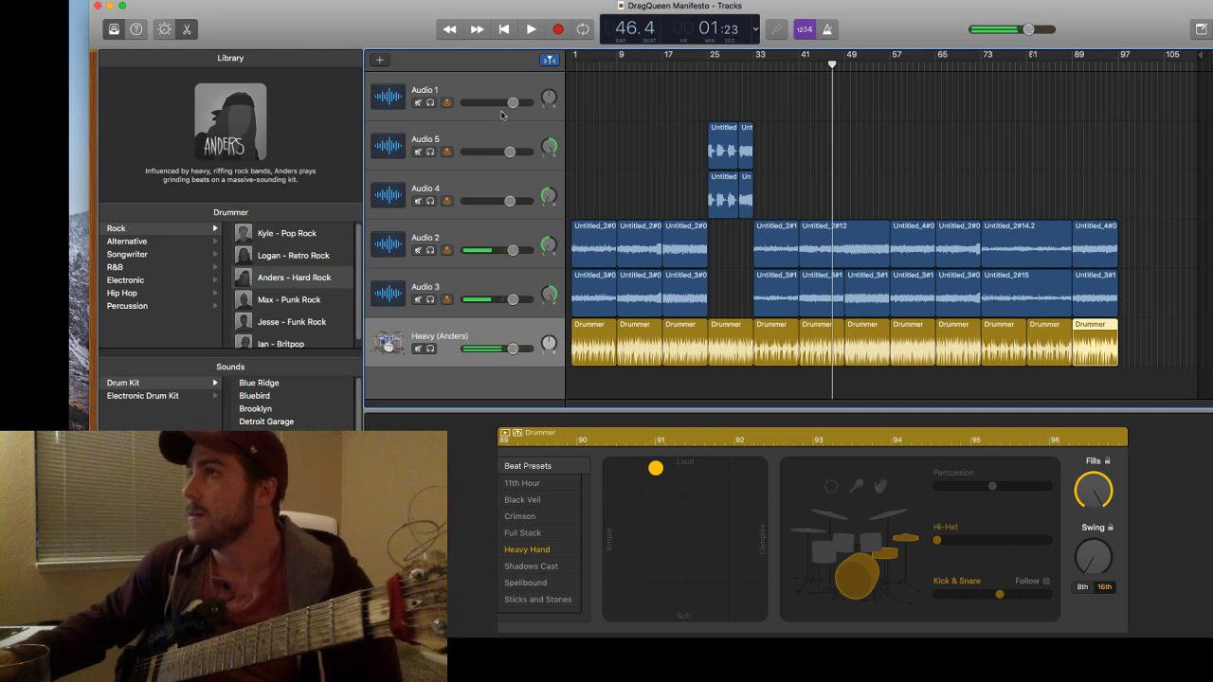
Audition the song briefly from bar 41.
{"action": "left_click", "coordinate": [509, 29]}
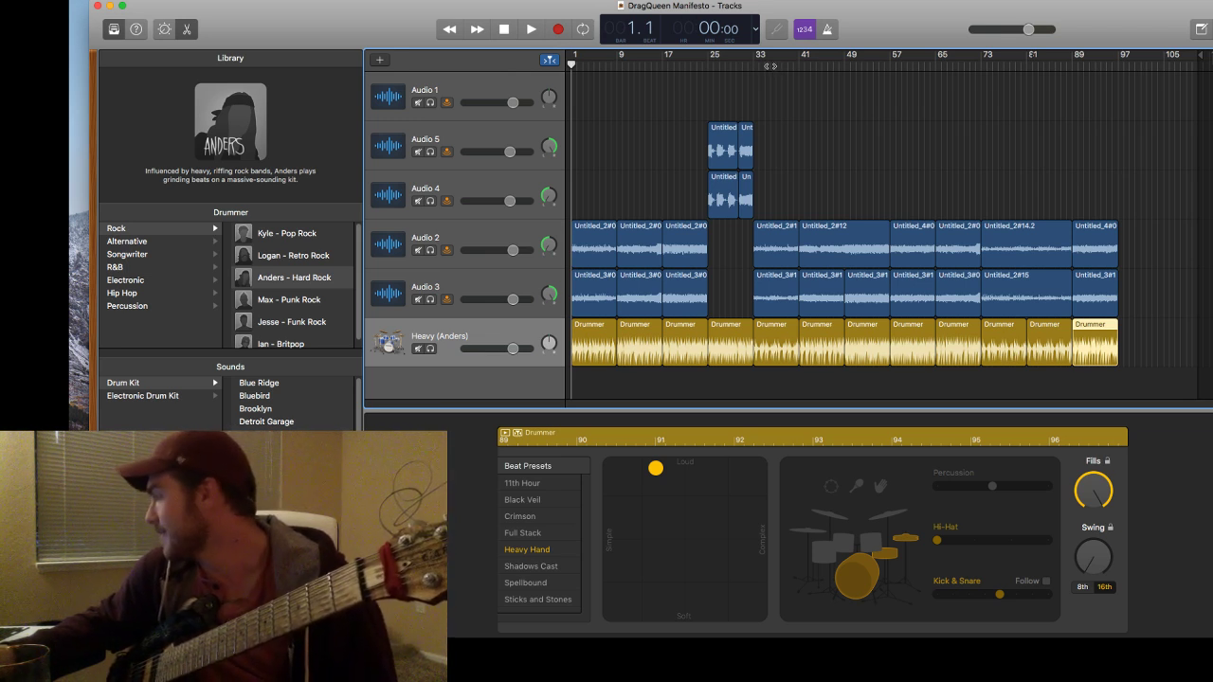
{"action": "left_click", "coordinate": [792, 66]}
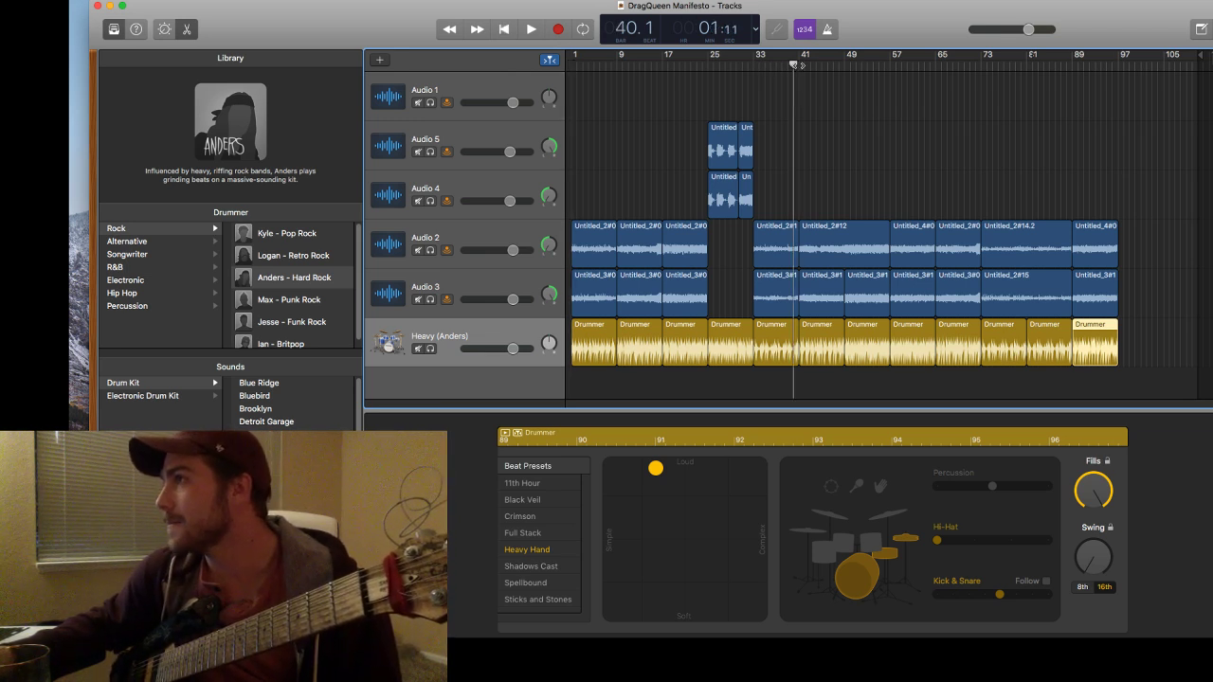
{"action": "left_click", "coordinate": [798, 66]}
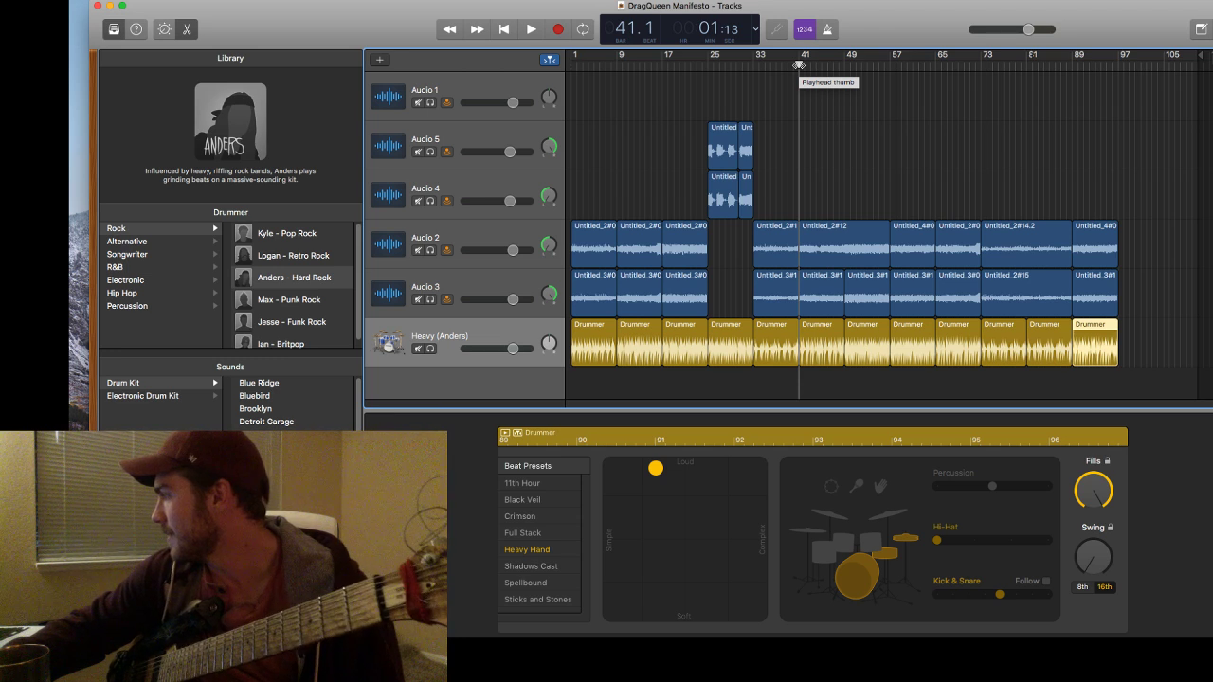
{"action": "key", "text": "space"}
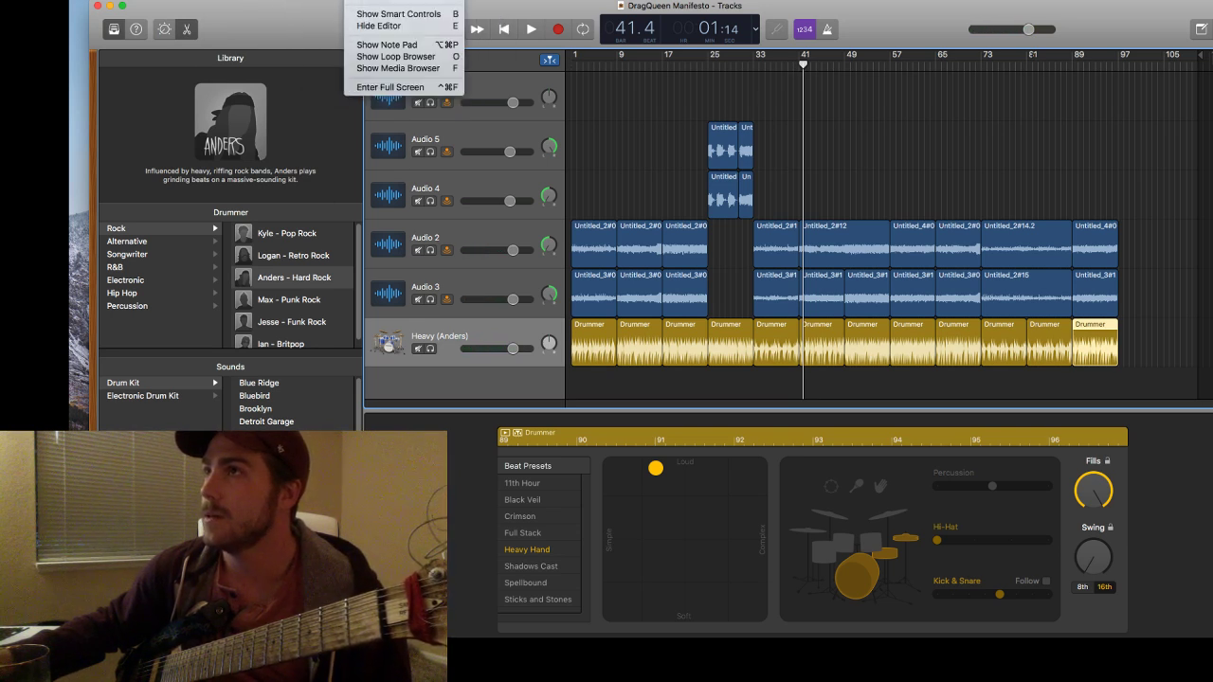
Share the finished song to iTunes at Highest Quality.
{"action": "left_click", "coordinate": [336, 1]}
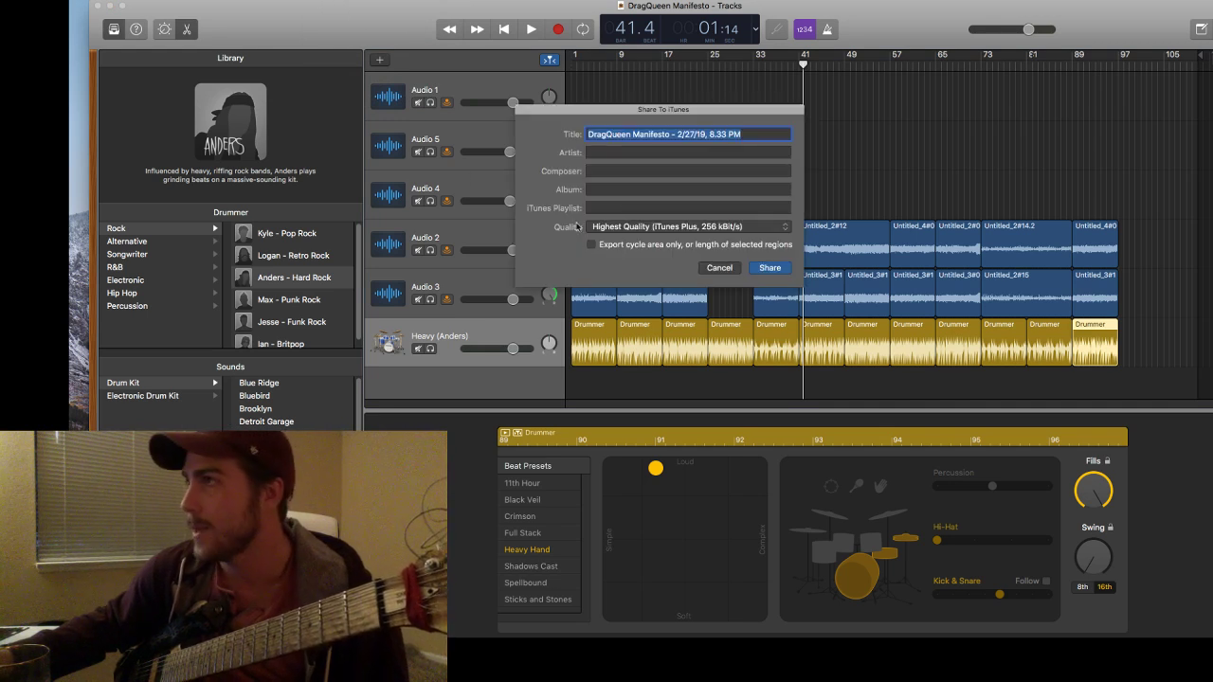
{"action": "left_click", "coordinate": [771, 269]}
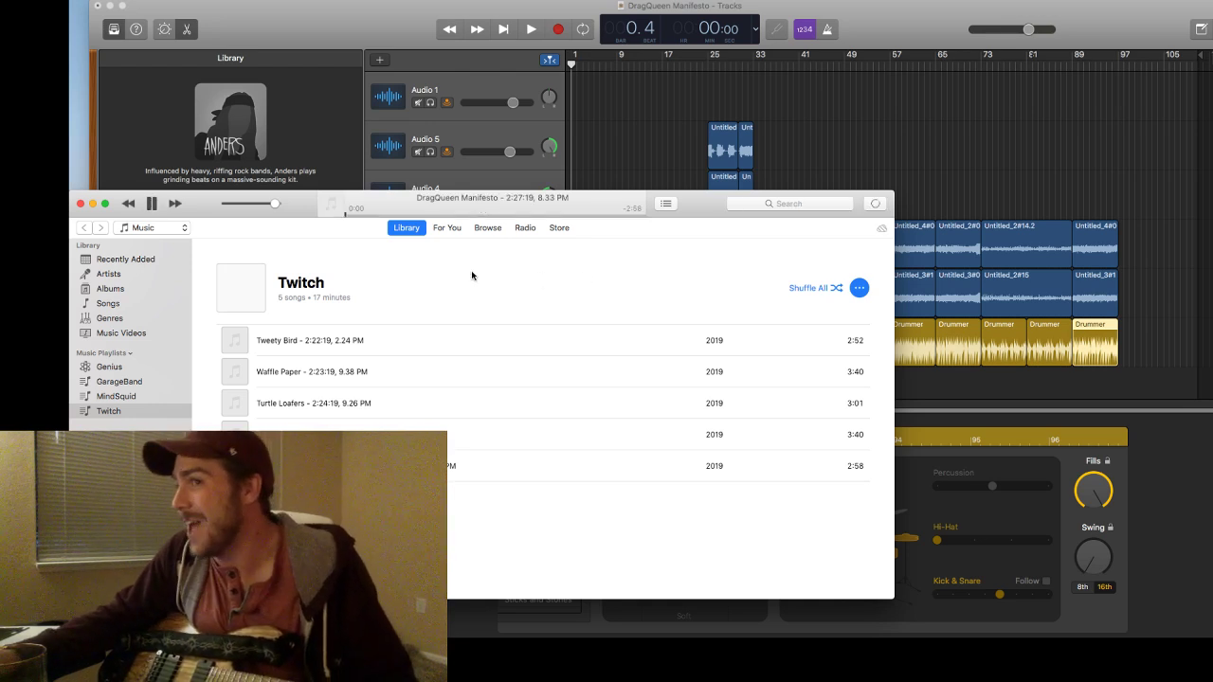
Pause the song in iTunes and add DragQueen Manifesto from the GarageBand playlist to the Twitch playlist.
{"action": "key", "text": "Up"}
{"action": "key", "text": "Up"}
{"action": "left_click", "coordinate": [152, 204]}
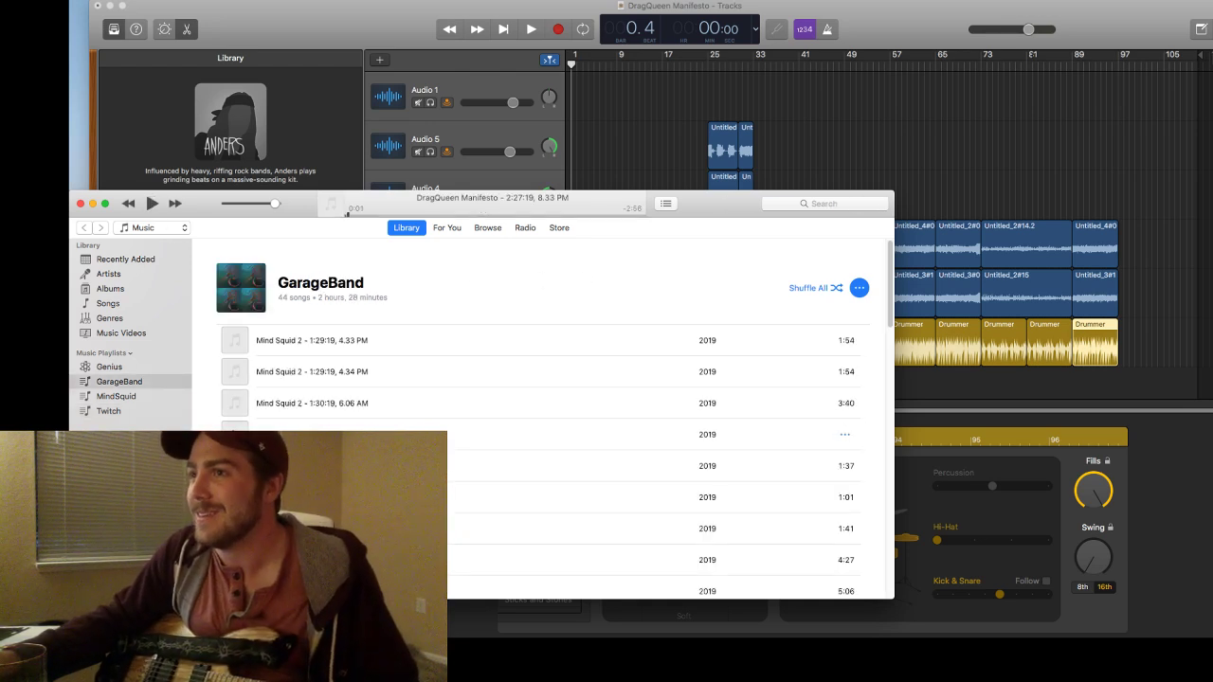
{"action": "scroll", "coordinate": [745, 252], "scroll_direction": "down", "scroll_amount": 1}
{"action": "left_click_drag", "start_coordinate": [722, 200], "coordinate": [722, 34]}
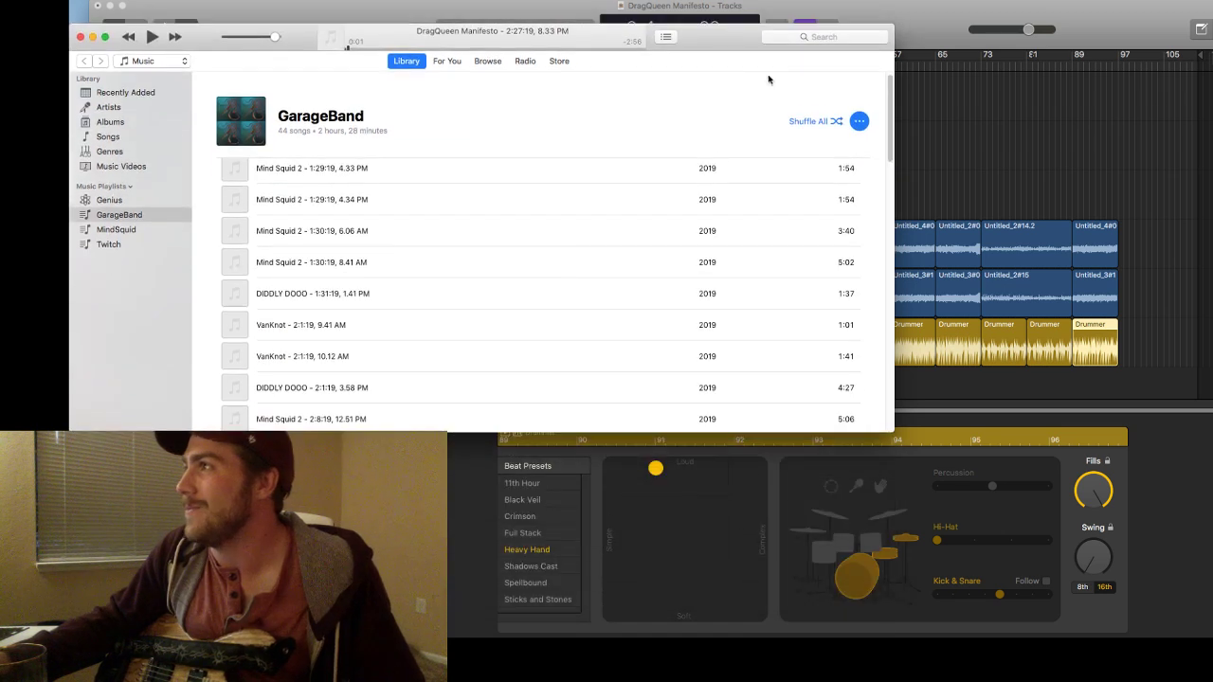
{"action": "scroll", "coordinate": [569, 262], "scroll_direction": "down", "scroll_amount": 15}
{"action": "scroll", "coordinate": [523, 277], "scroll_direction": "down", "scroll_amount": 10}
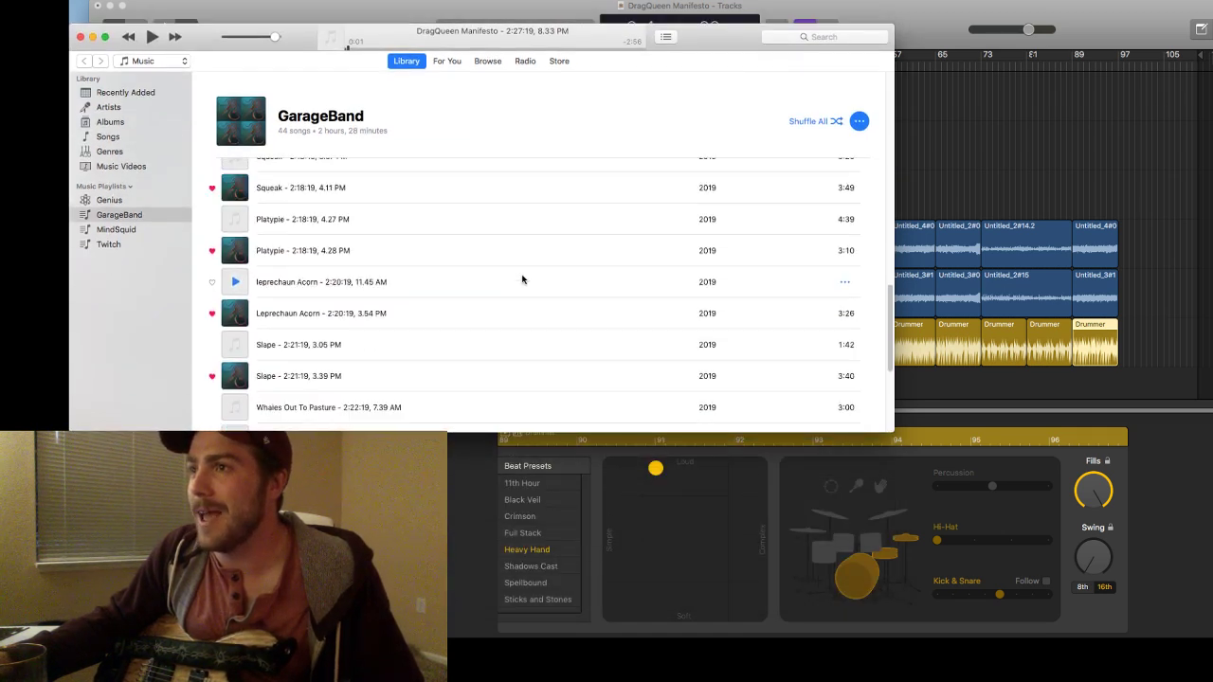
{"action": "left_click_drag", "start_coordinate": [316, 418], "coordinate": [118, 245]}
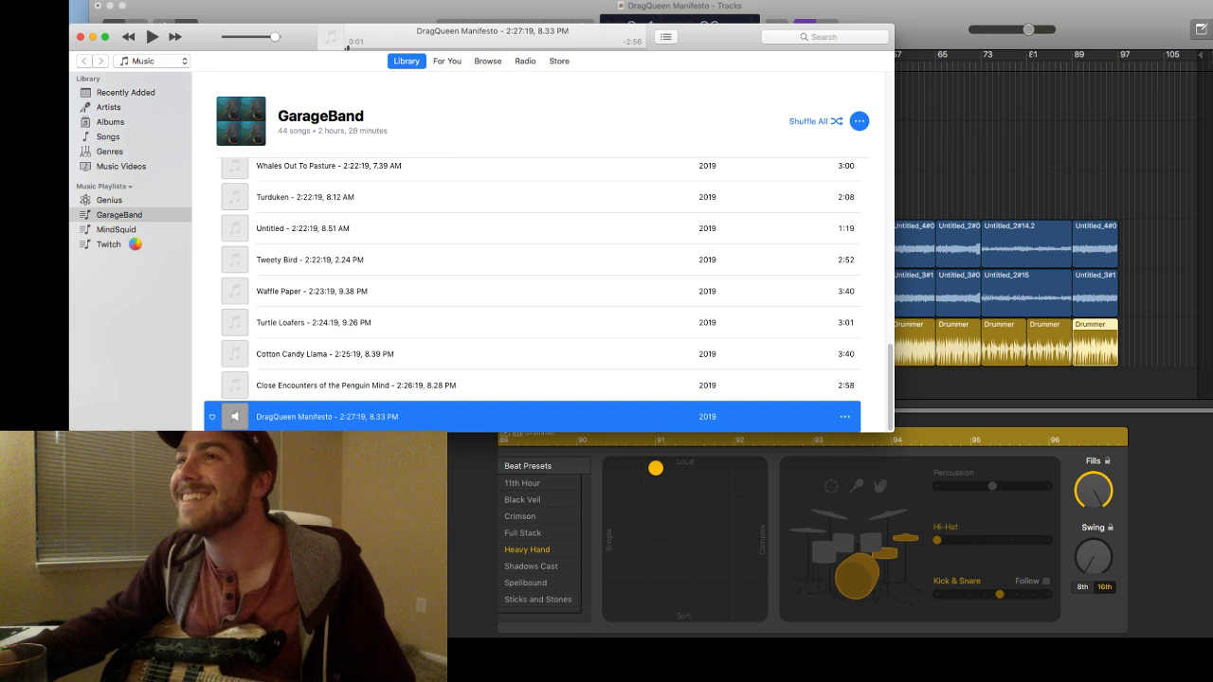
Switch back to GarageBand, return the playhead to the start of the song, and quit the program.
{"action": "key", "text": "super+Tab"}
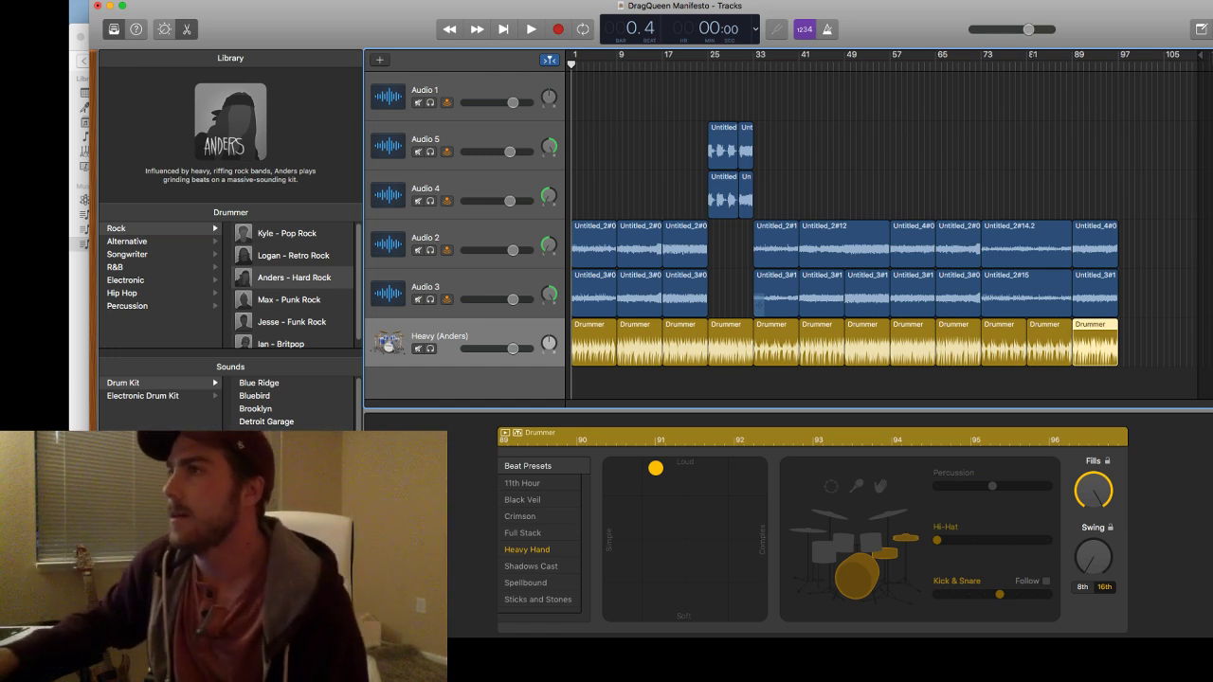
{"action": "left_click", "coordinate": [454, 30]}
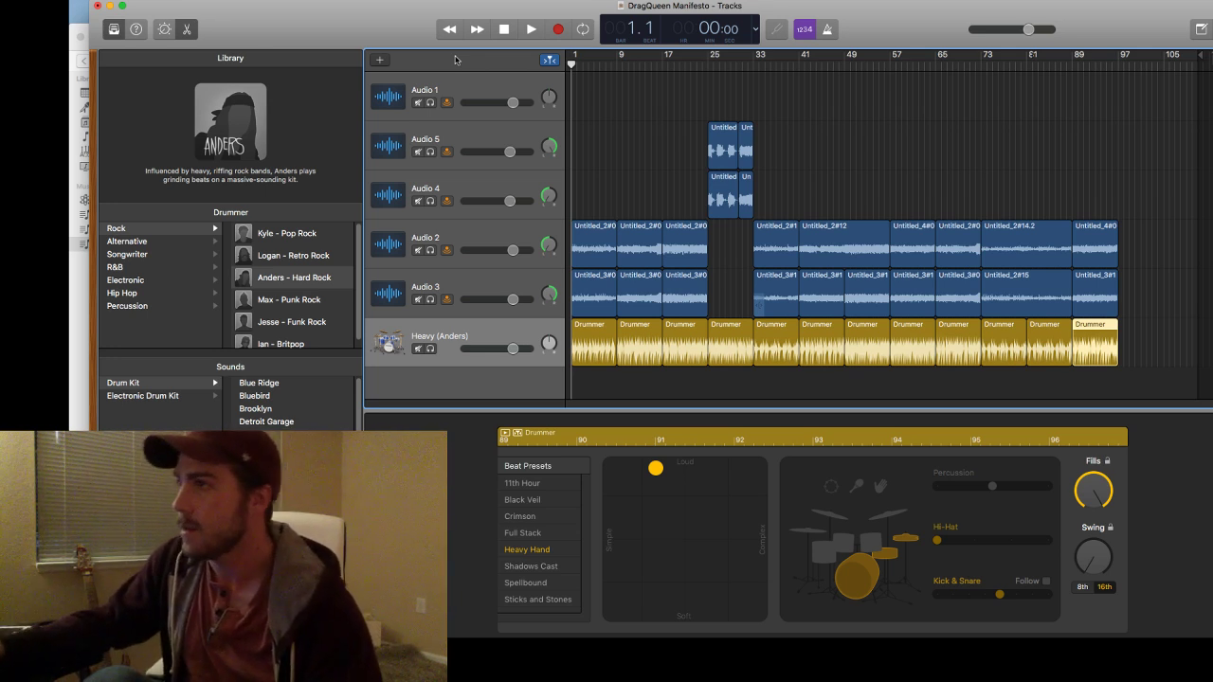
{"action": "left_click", "coordinate": [204, 0]}
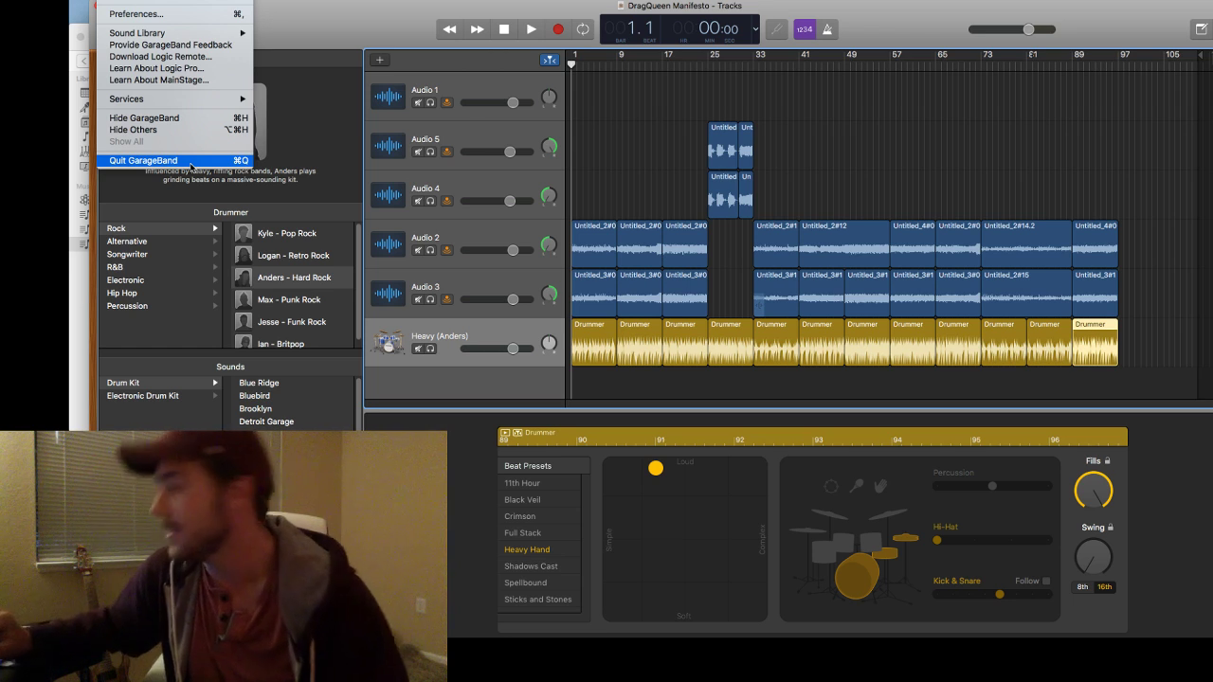
{"action": "left_click", "coordinate": [159, 160]}
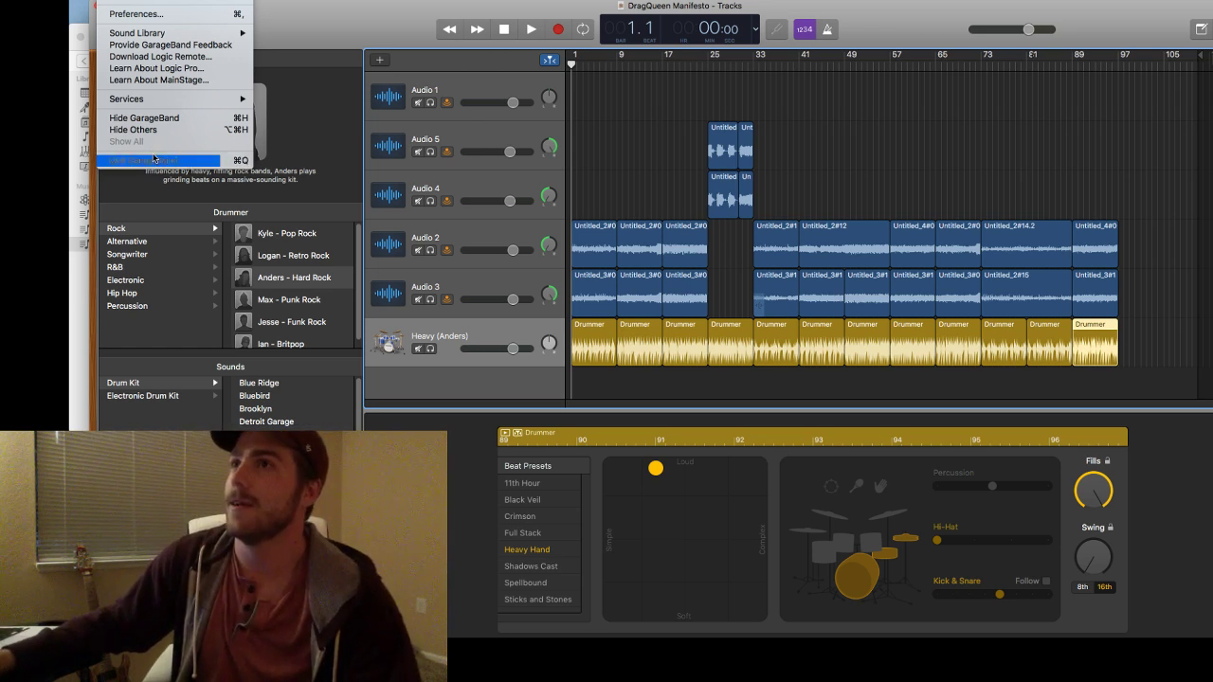